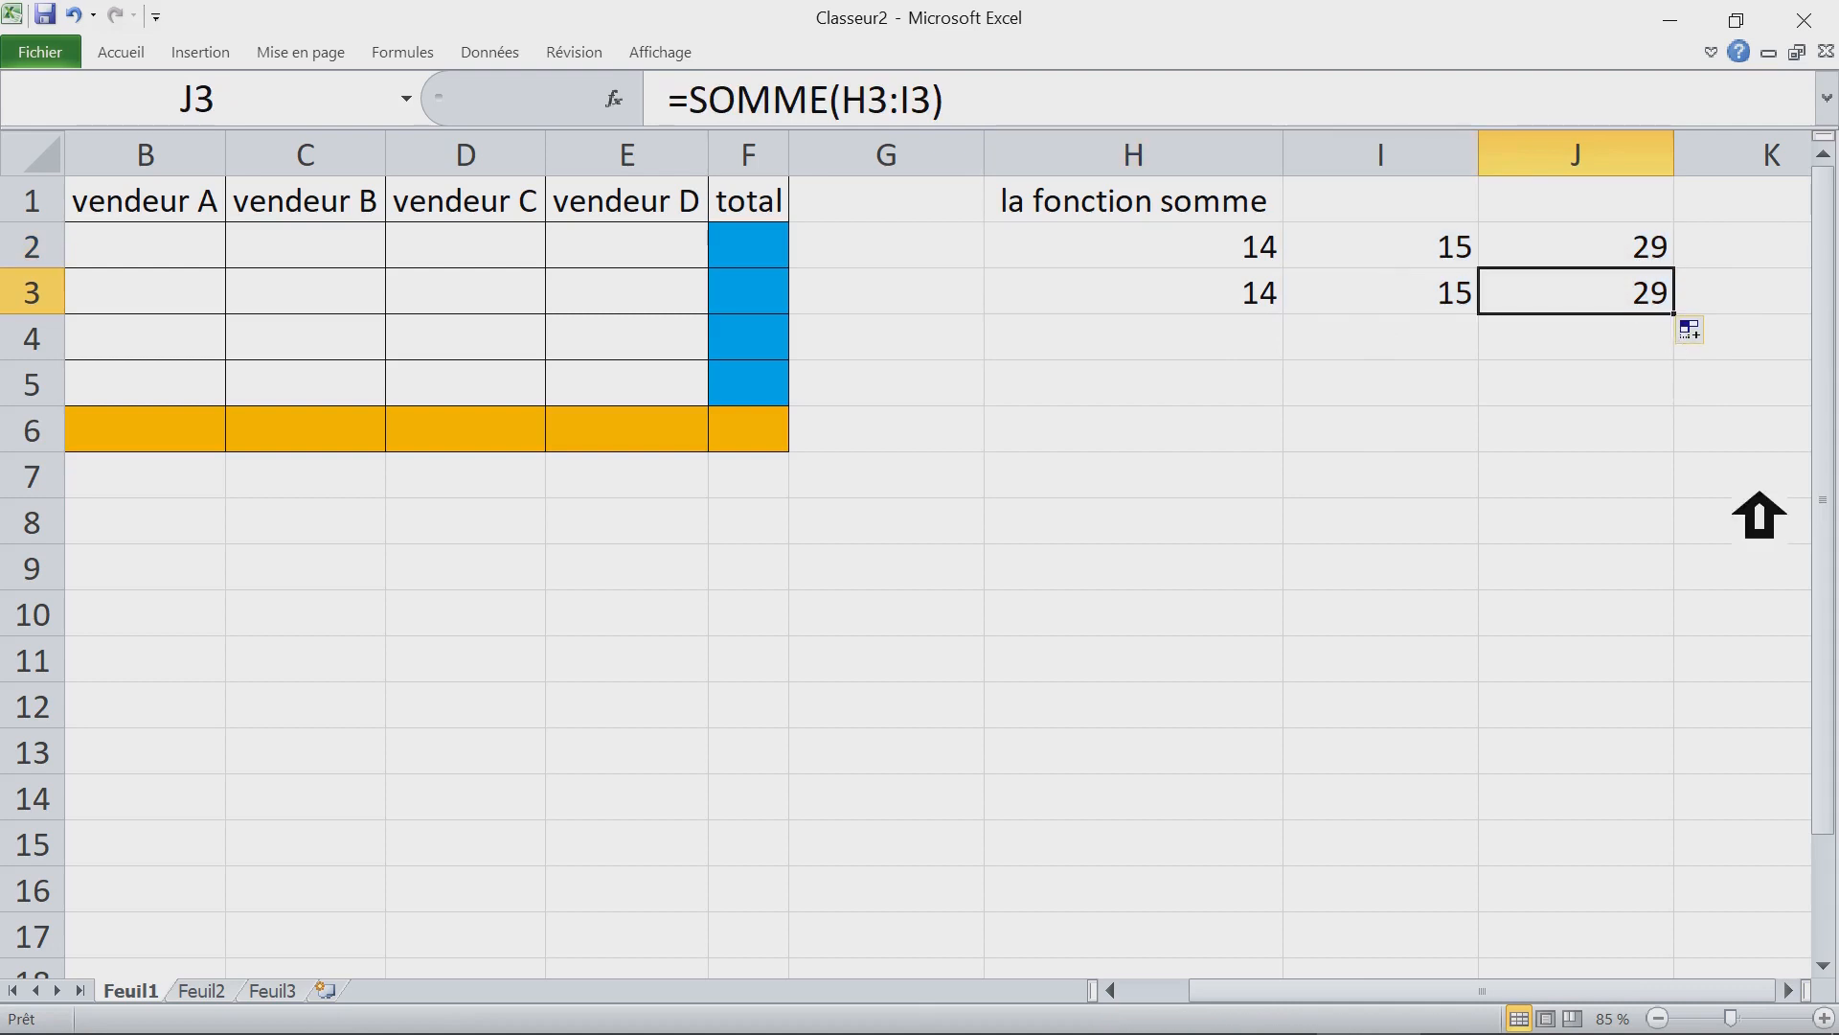
Step: Clear J3 and re-create its total with the AutoSum function over H3:I3
key("Delete")
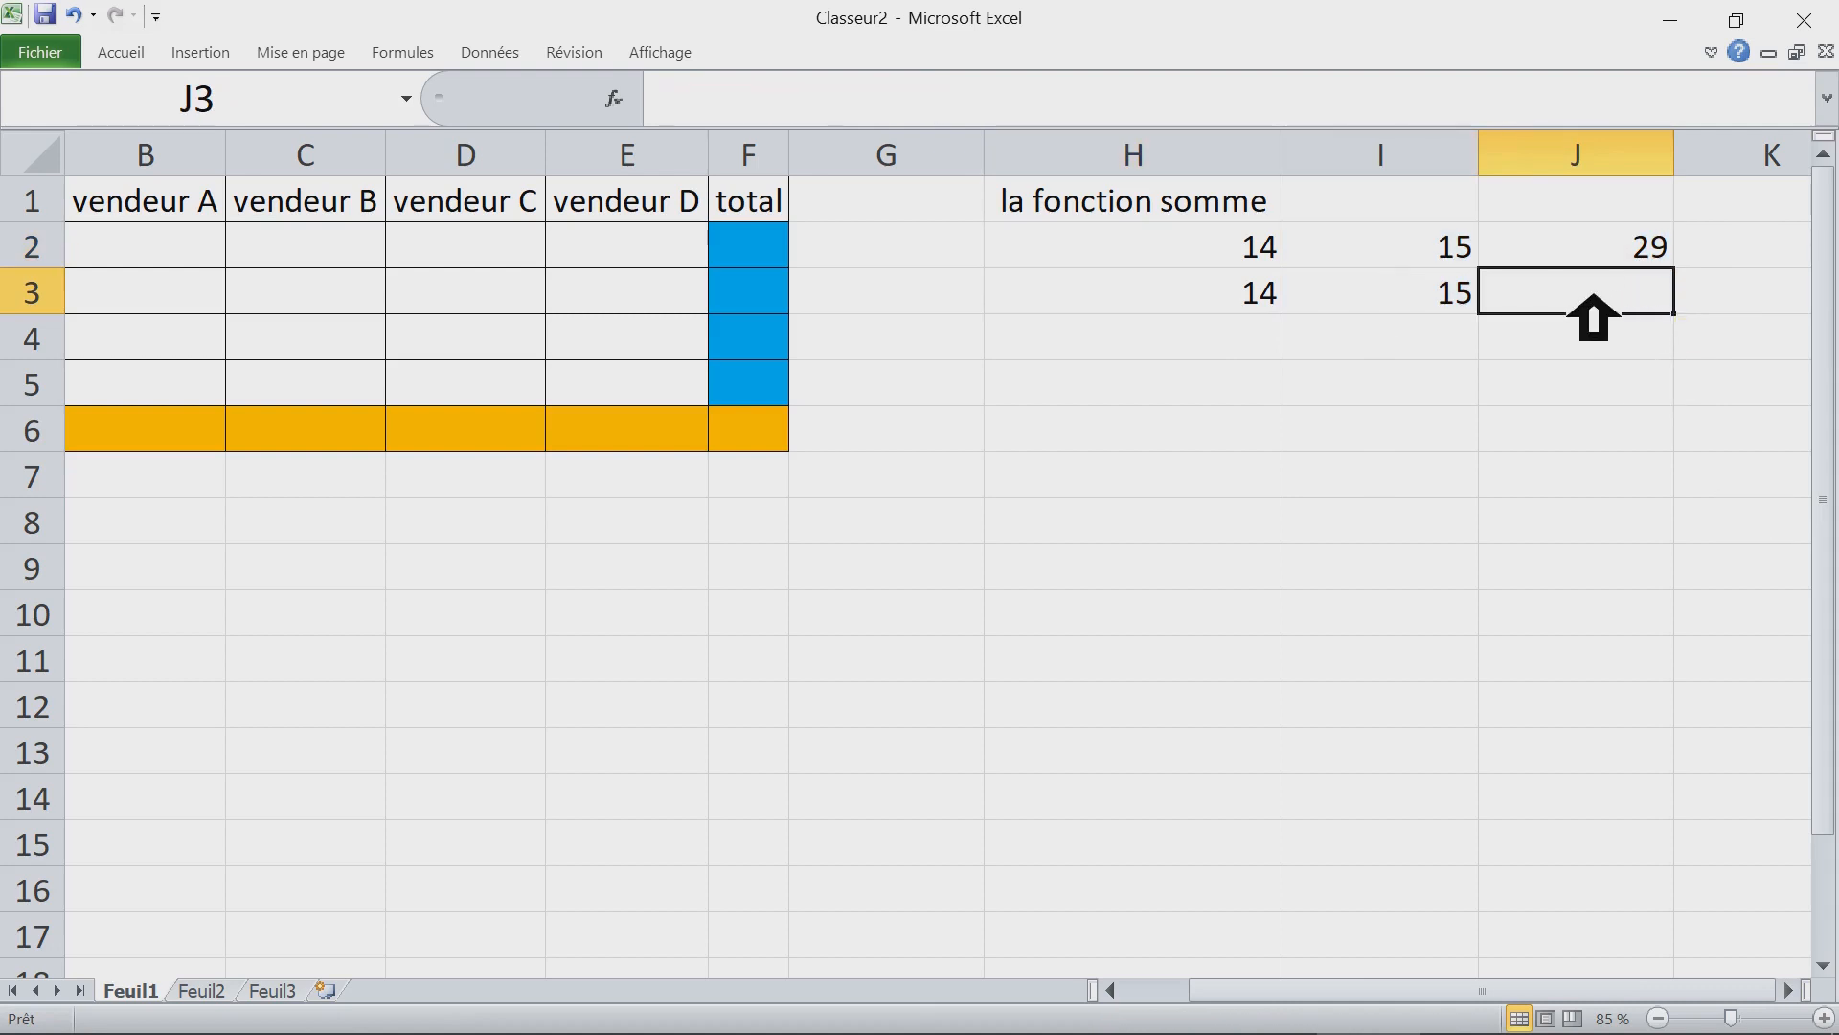
left_click(135, 52)
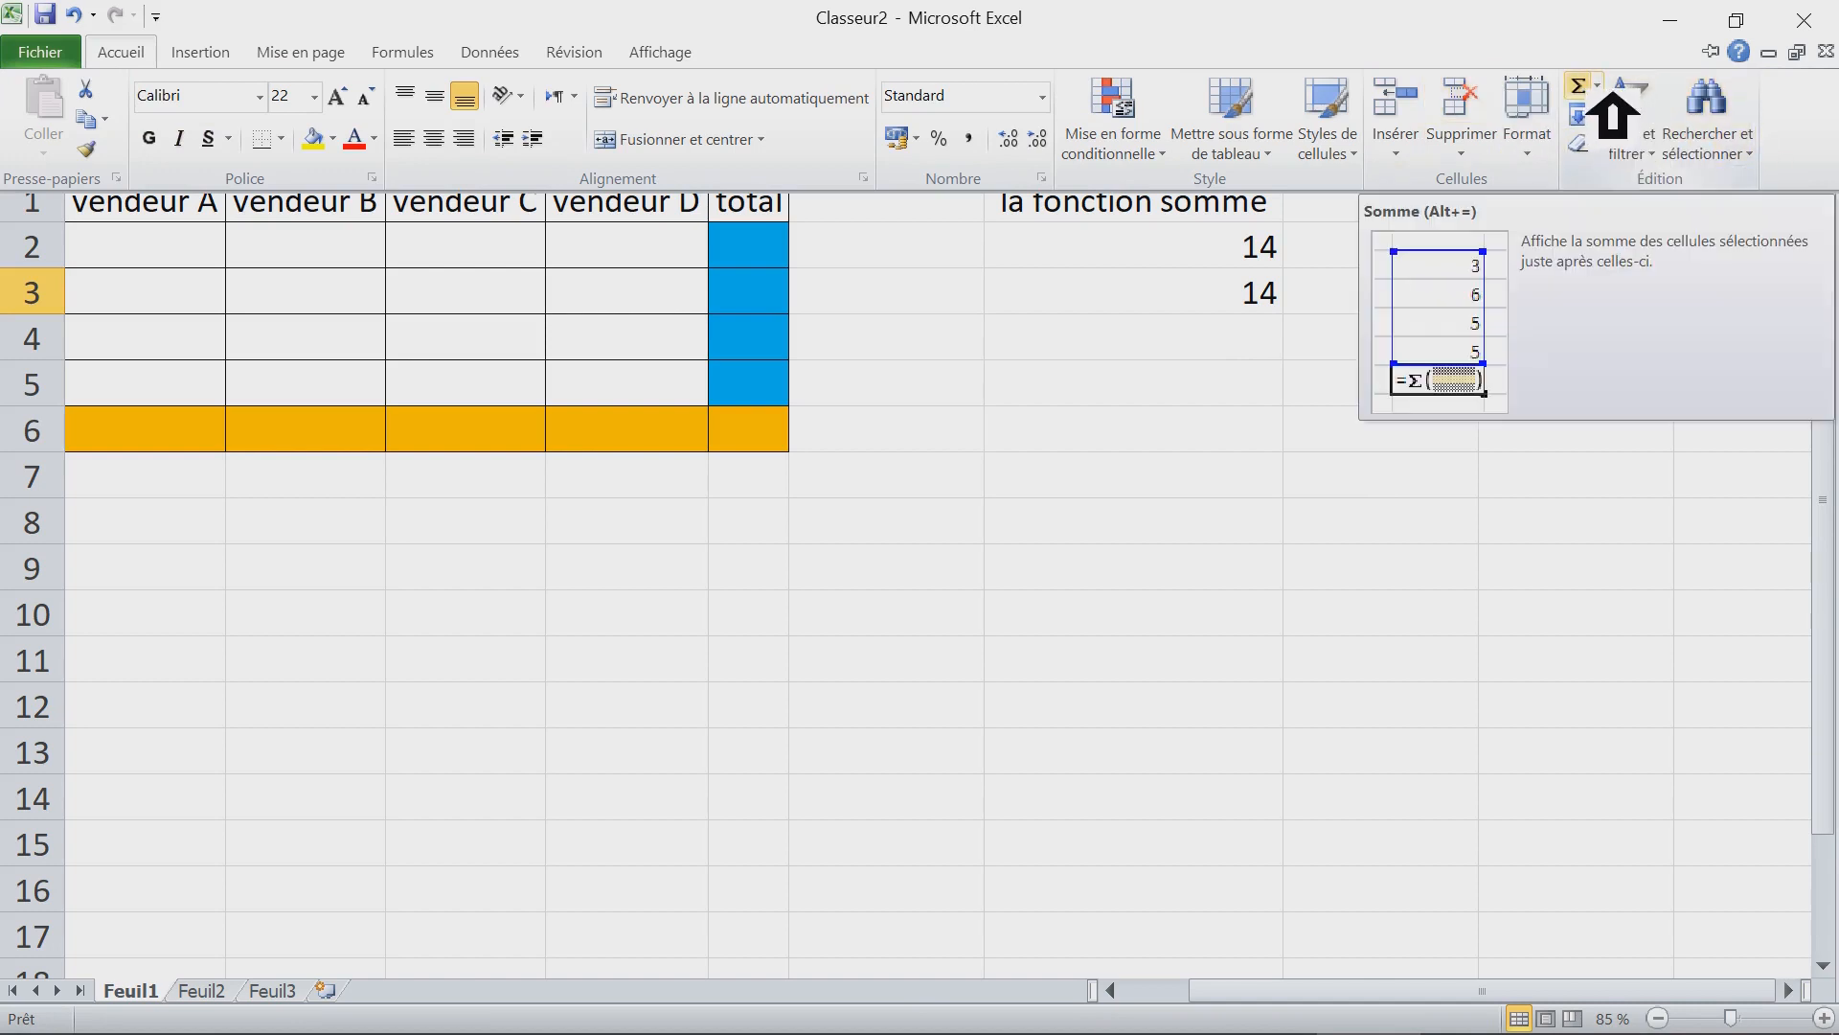
left_click(1611, 93)
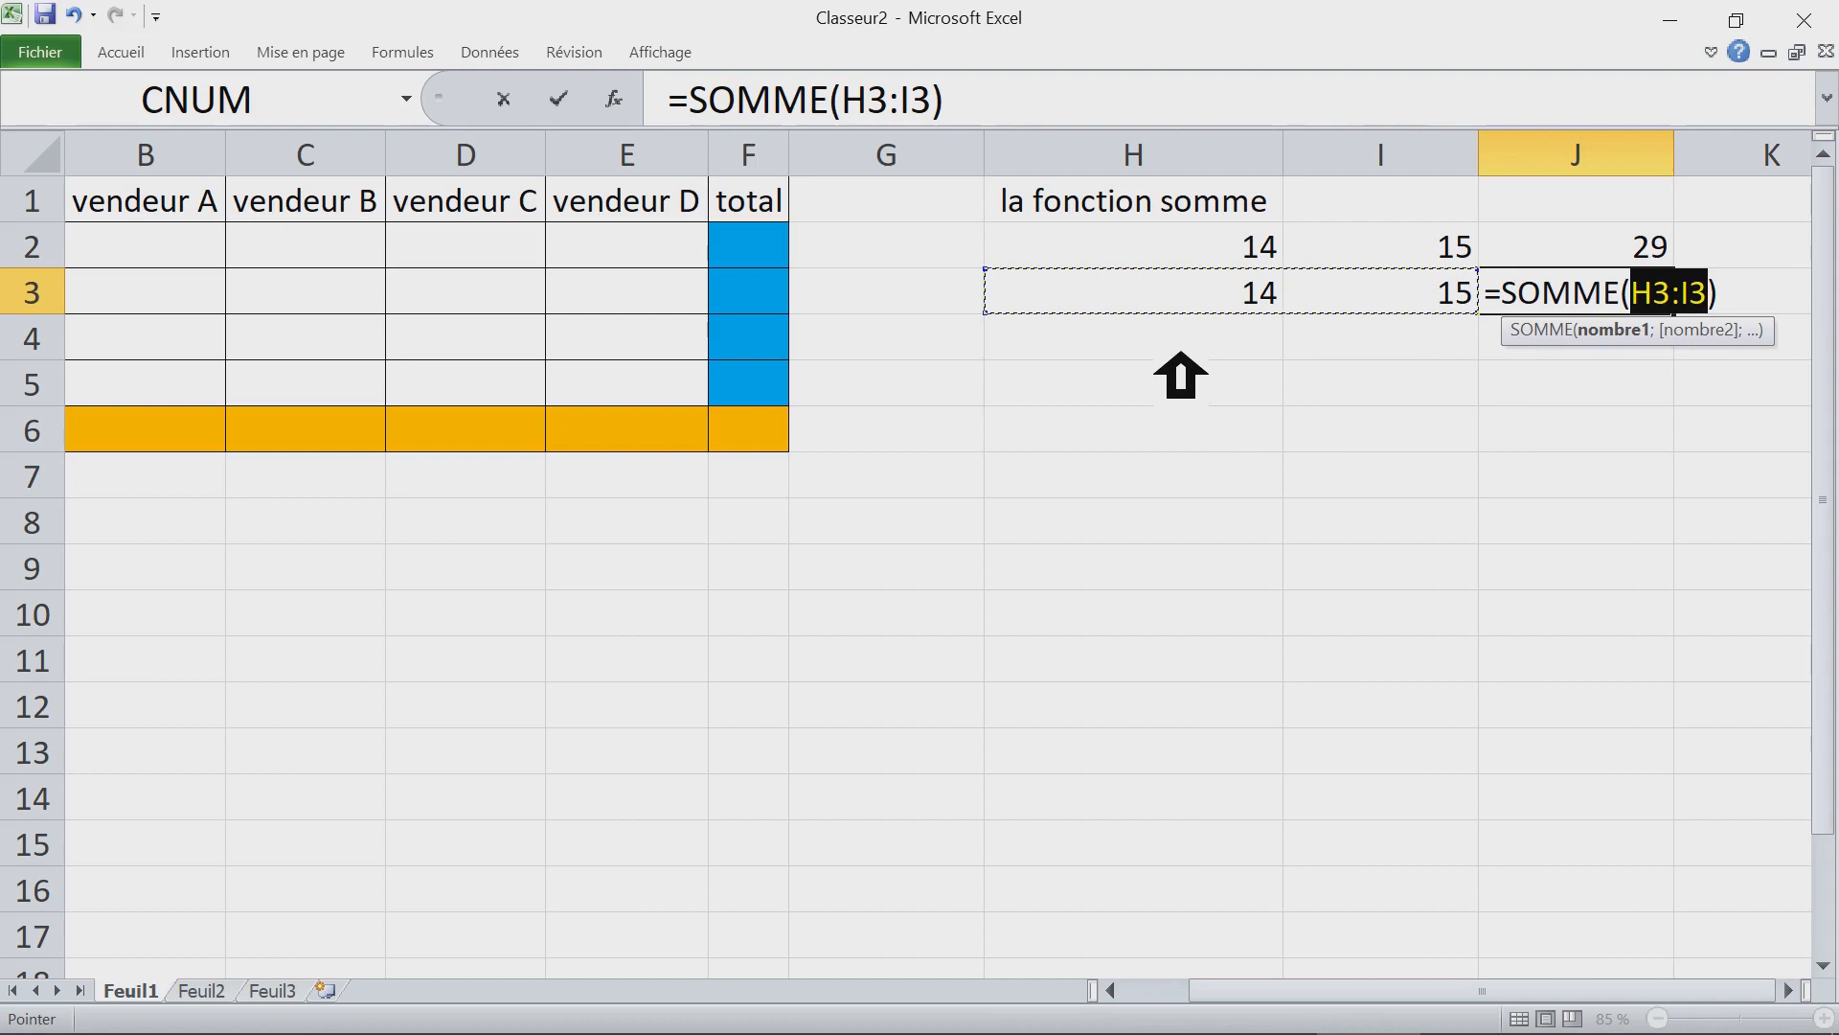
key("Return")
Step: Enter 1 in cell H4 and 3 in cell I4
left_click(1218, 350)
type("1")
key("Tab")
type("3")
key("Tab")
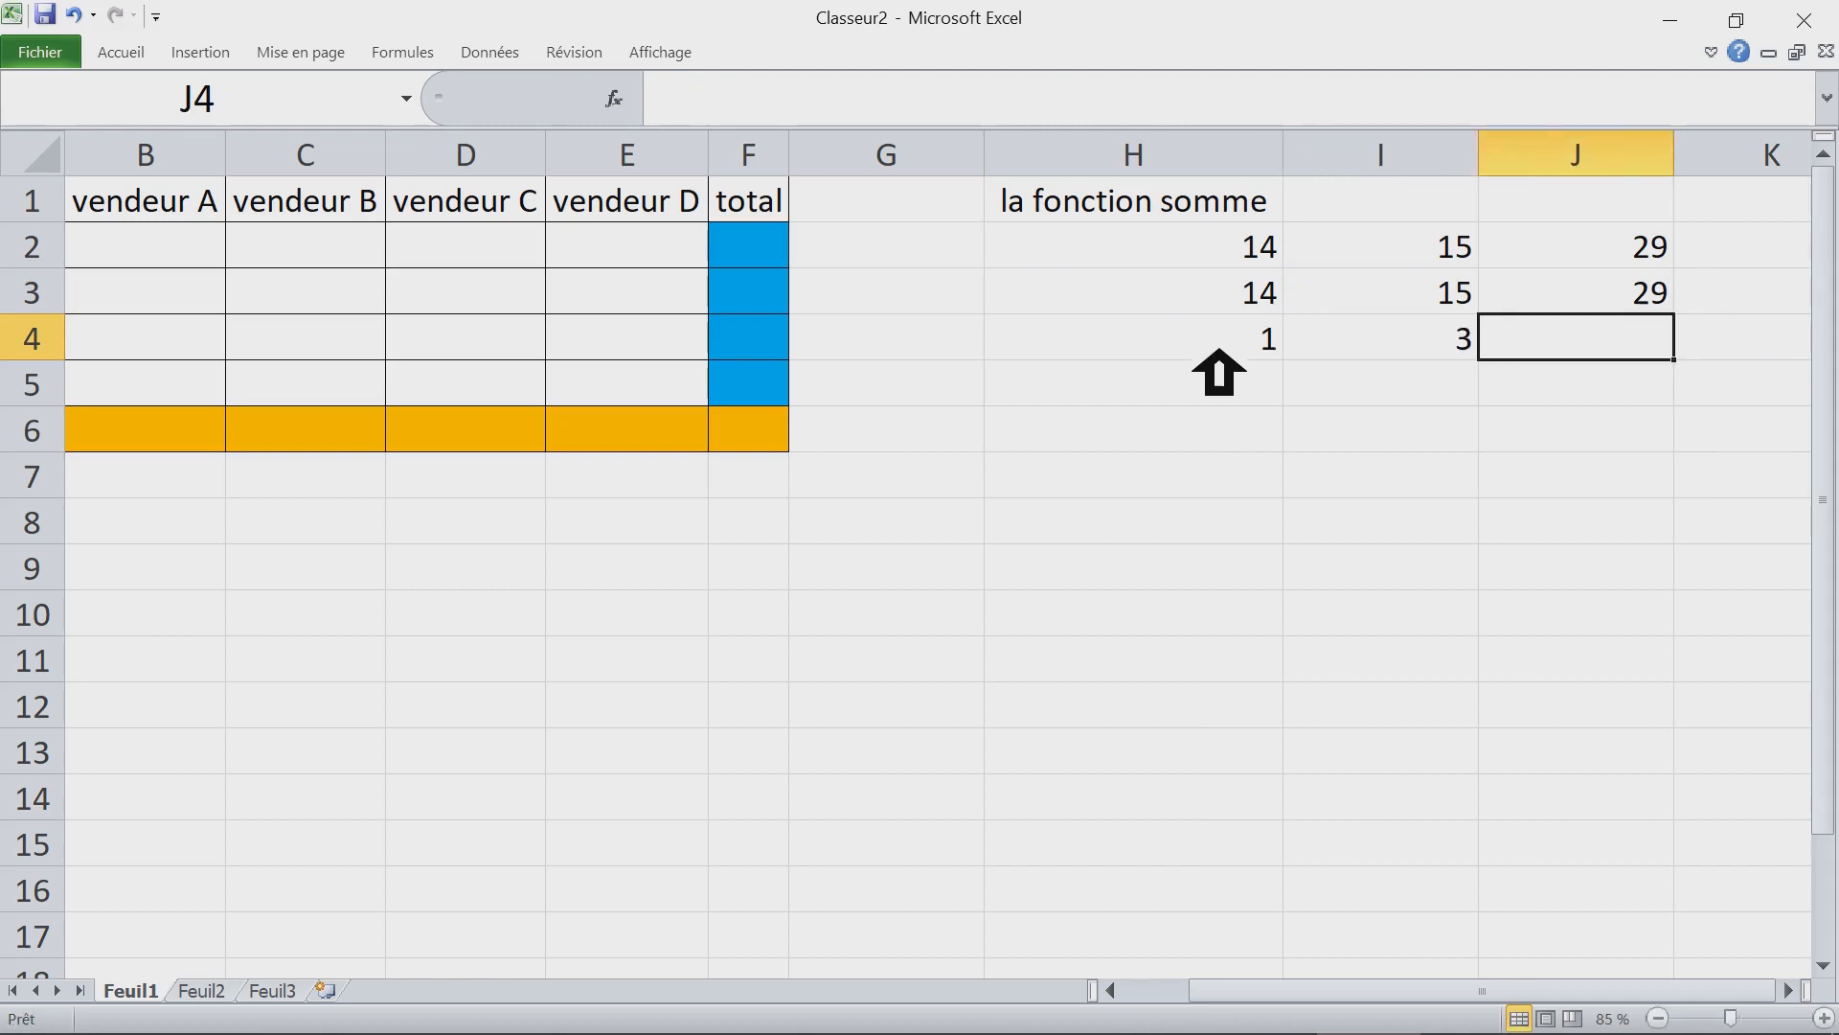
Step: Replace the numbers in row 4 with 100 in H4 and 300 in I4
left_click(1272, 345)
type("100")
key("Tab")
type("300")
left_click(1572, 345)
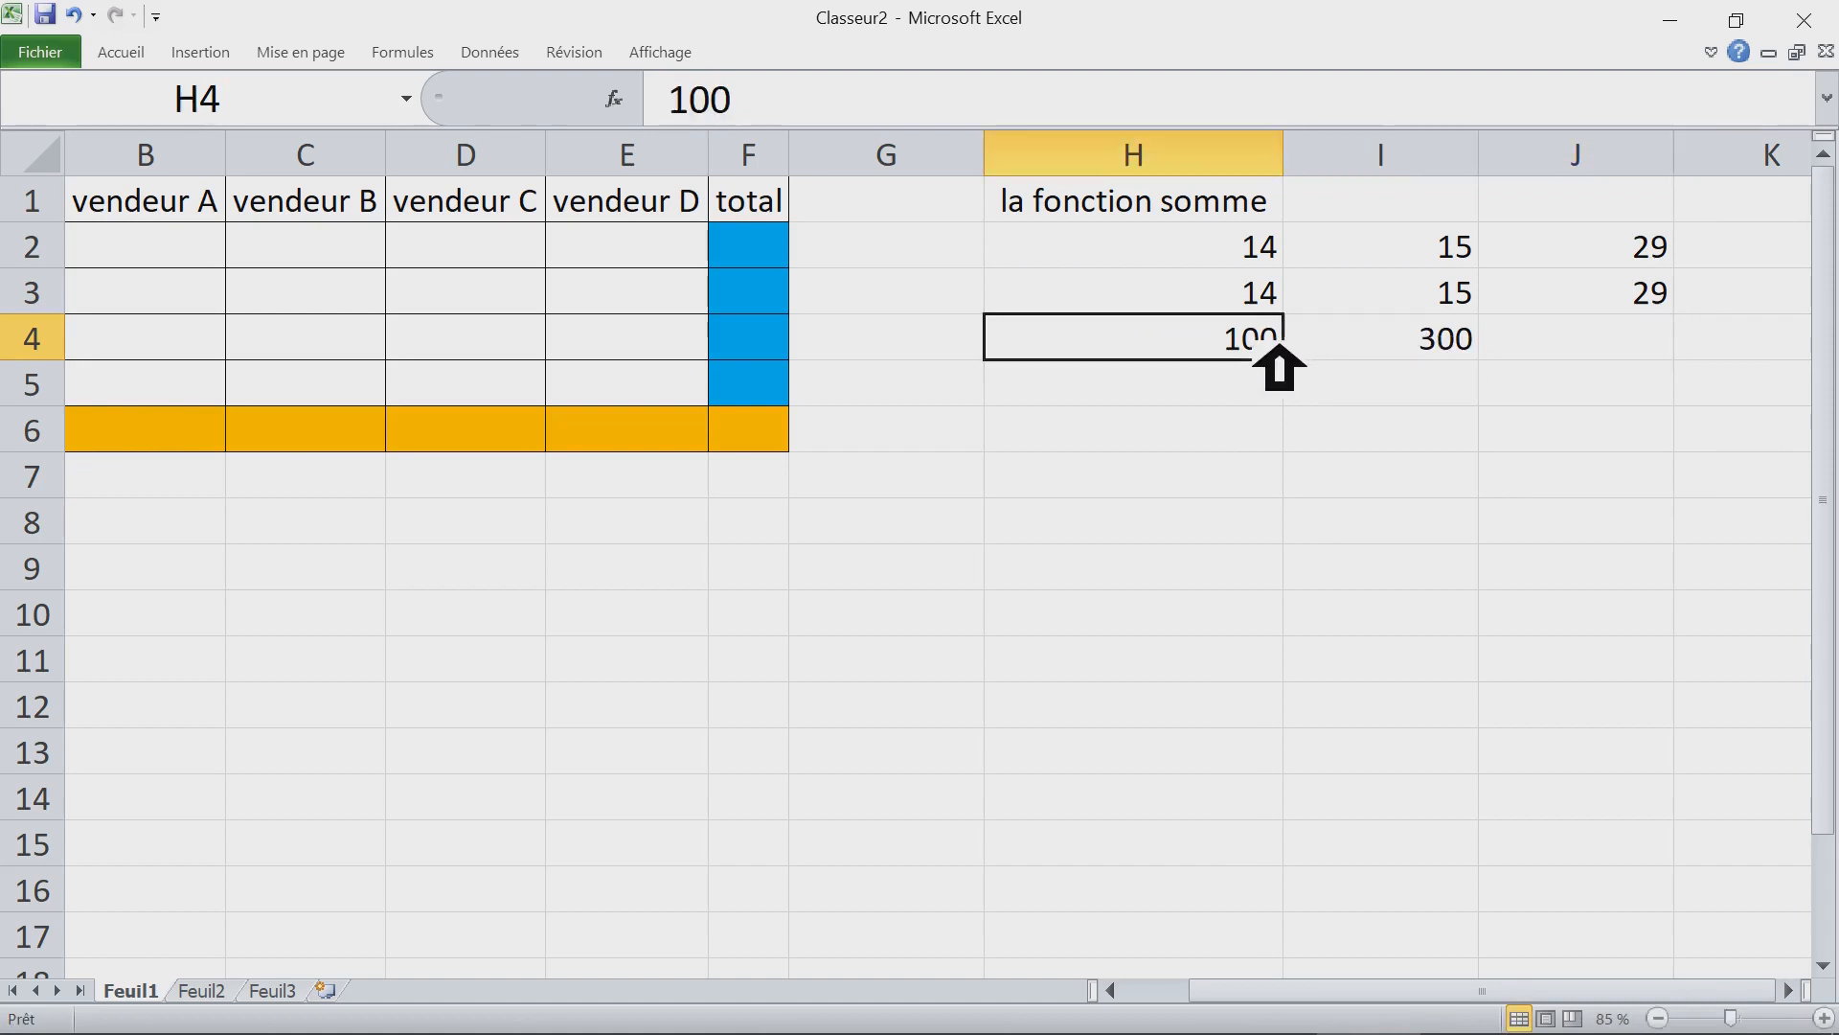
Step: Select H4:J4 and insert the automatic sum of H4:I4 in J4
left_click_drag(1277, 341, 1367, 341)
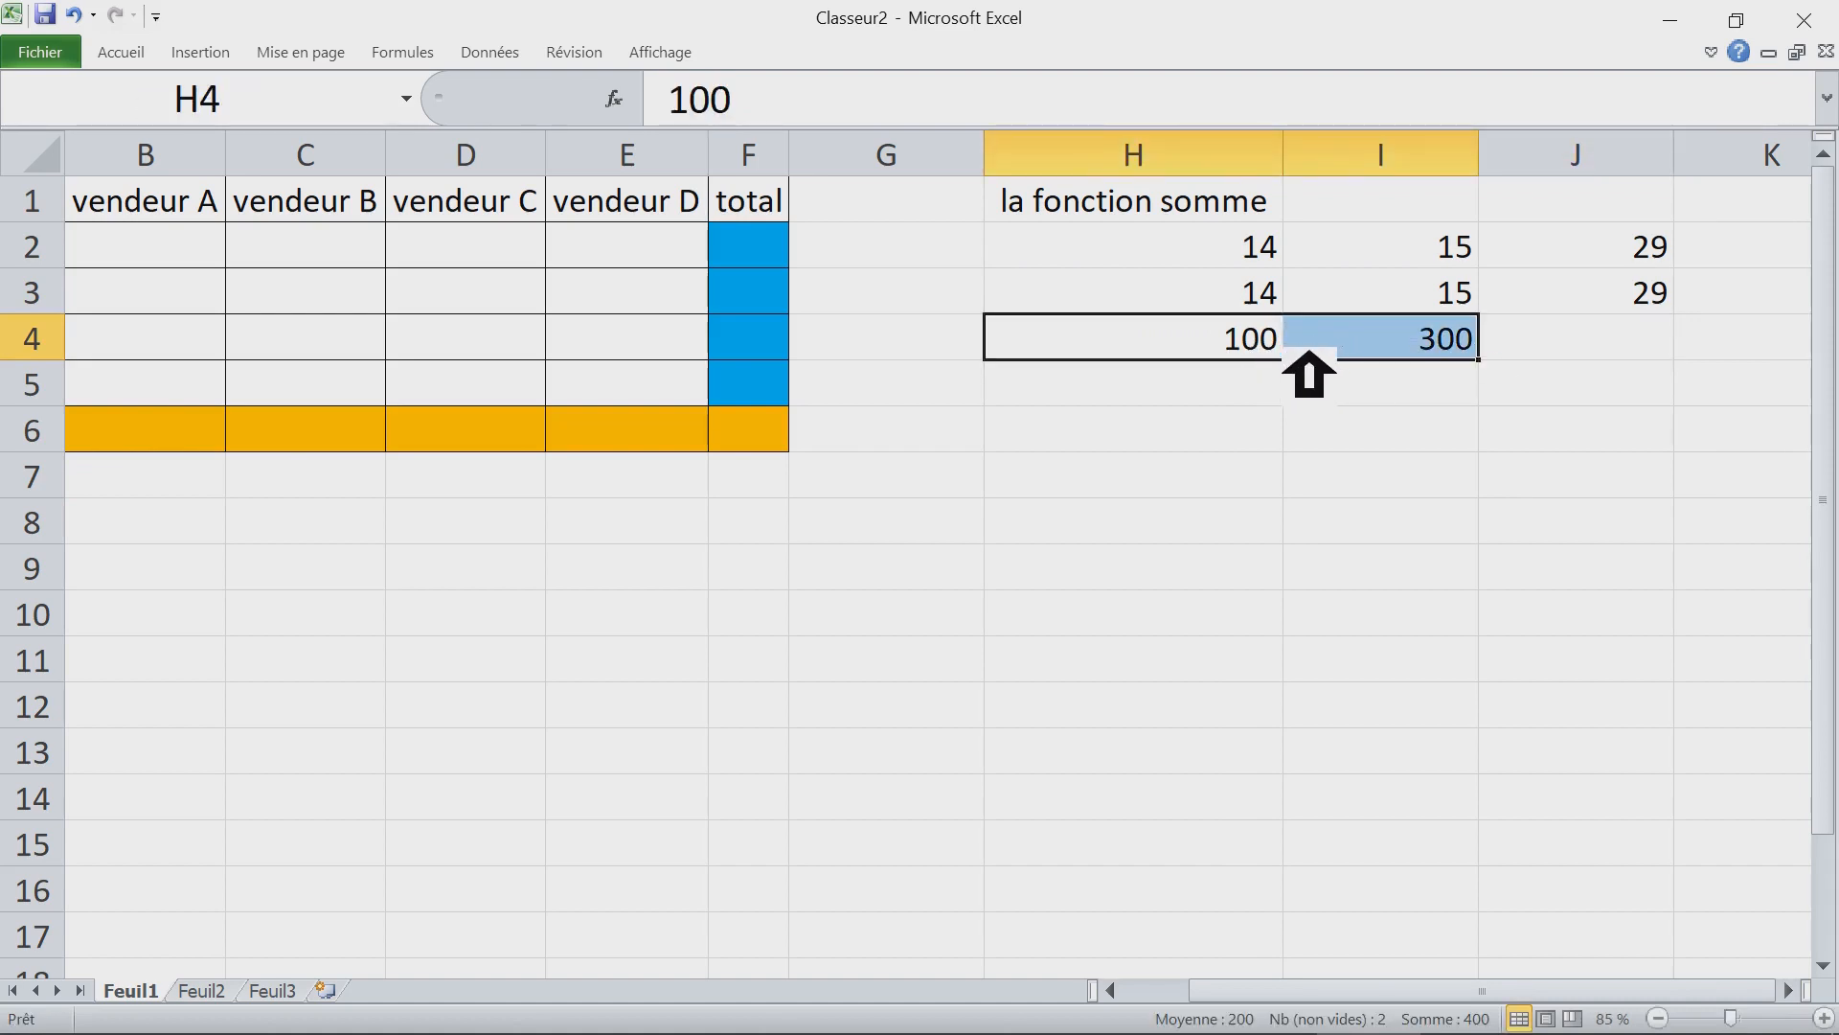
left_click(1550, 347)
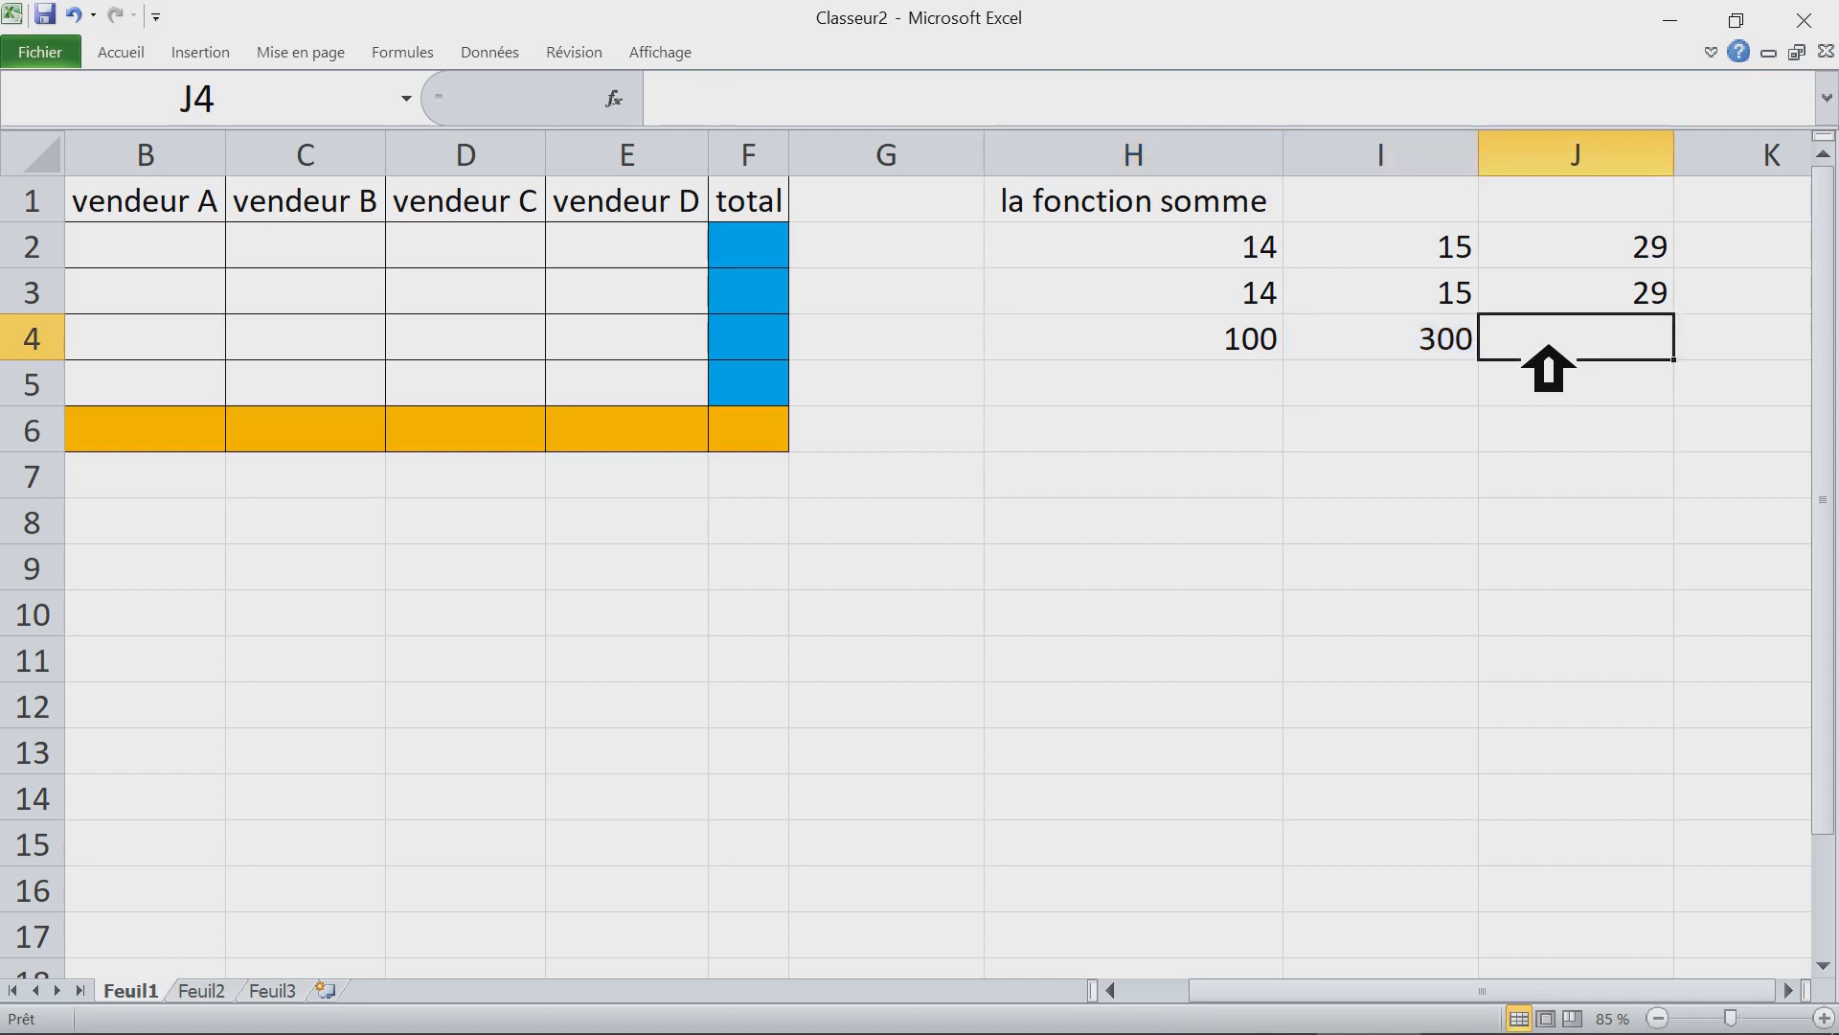
left_click_drag(1310, 351, 1606, 350)
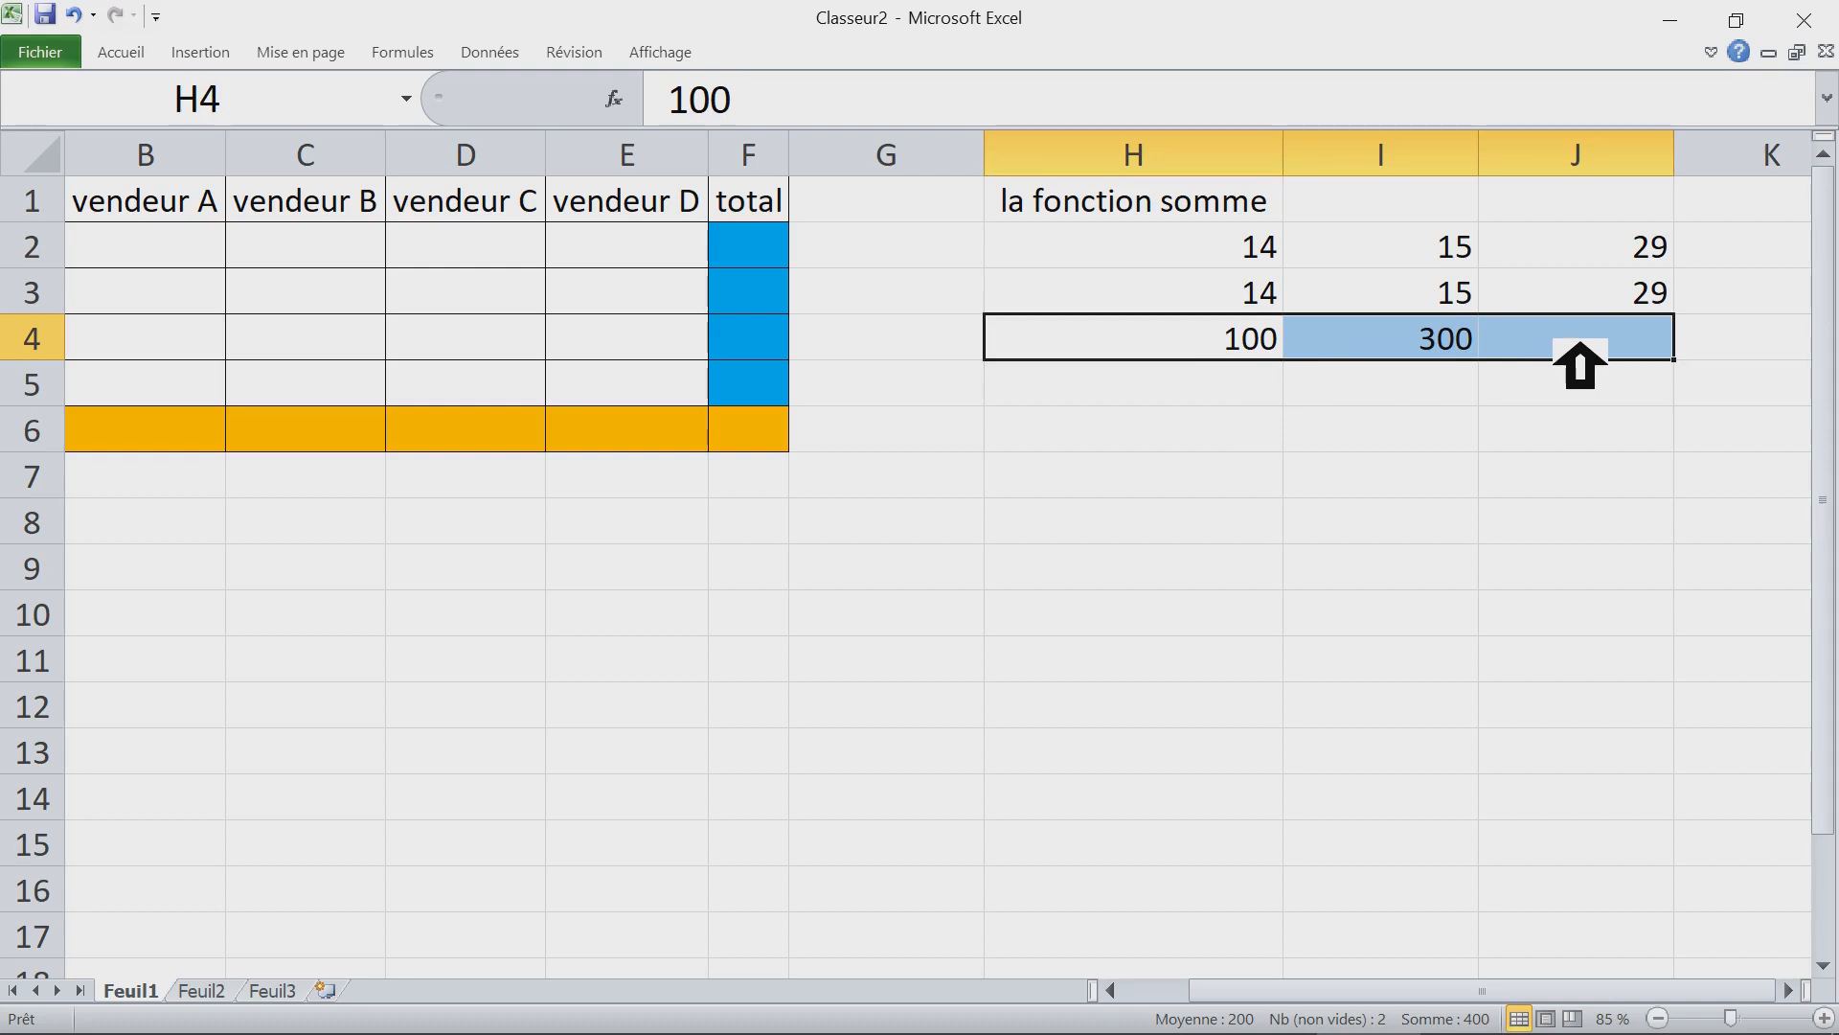
key("alt+equal")
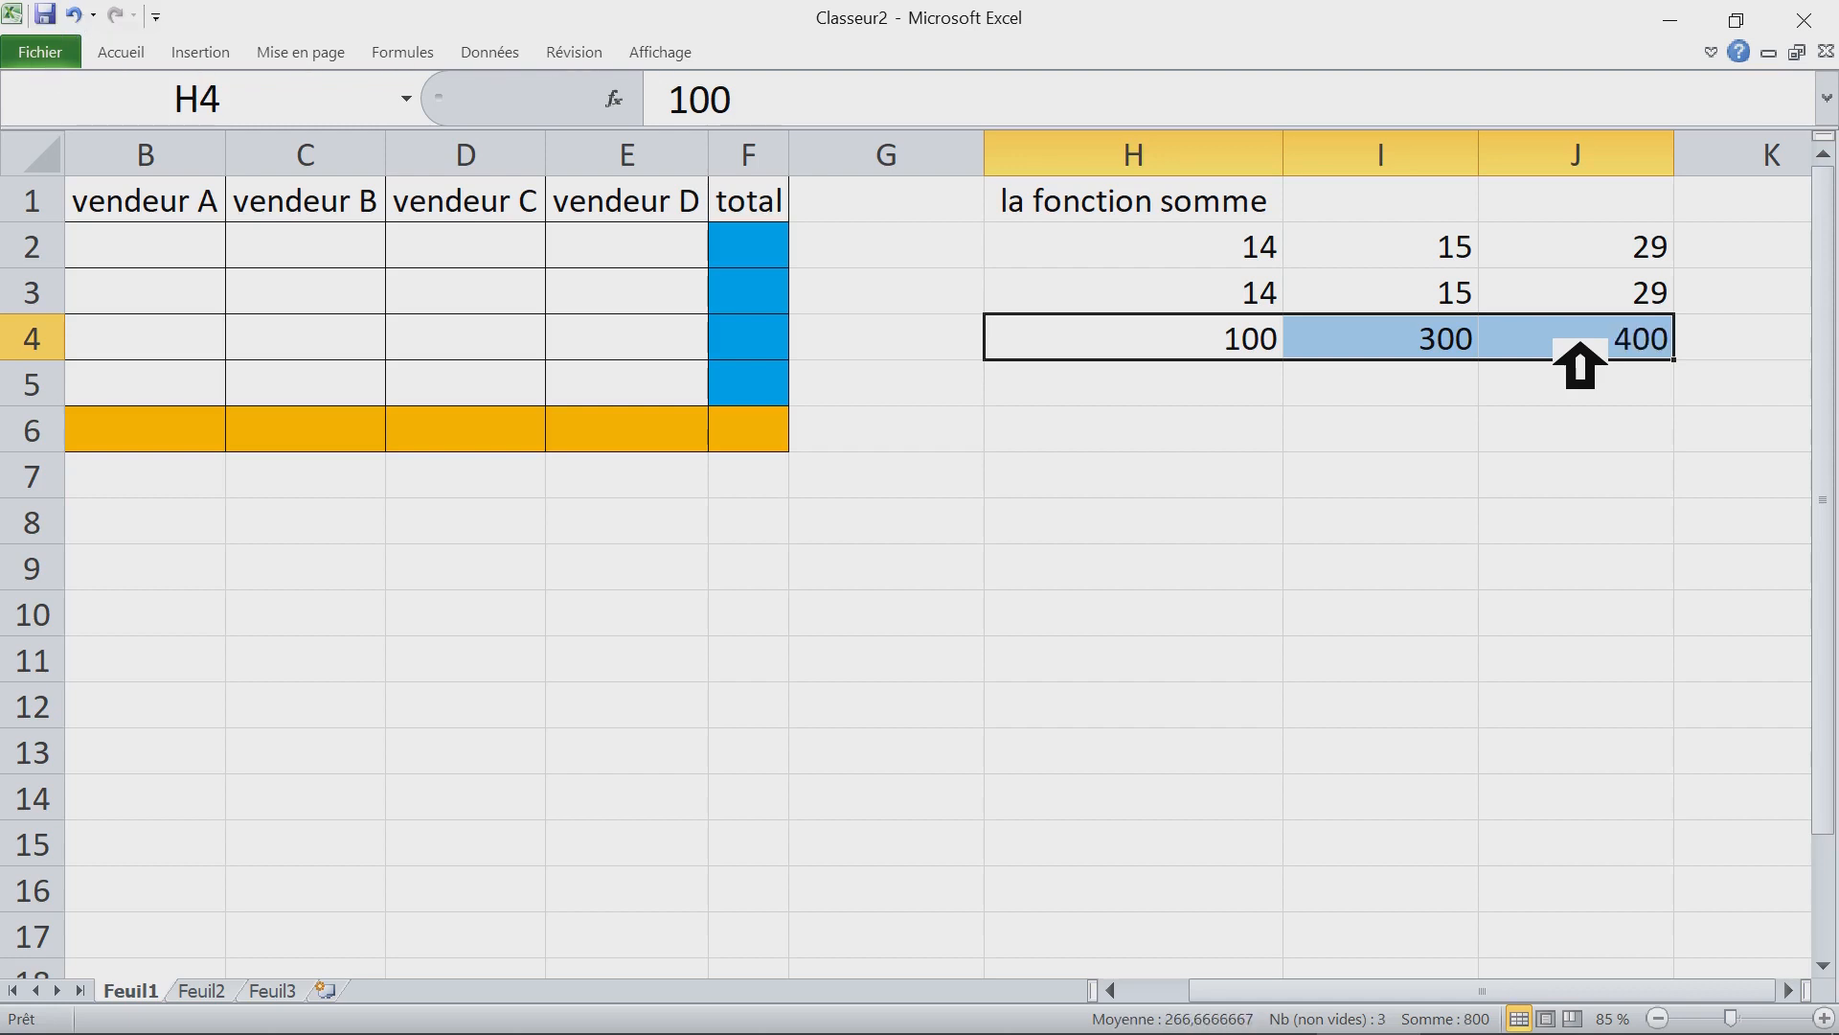
Step: Inspect the formula in J4 and try to open the help for the SOMME function
left_click(1579, 345)
double_click(1579, 345)
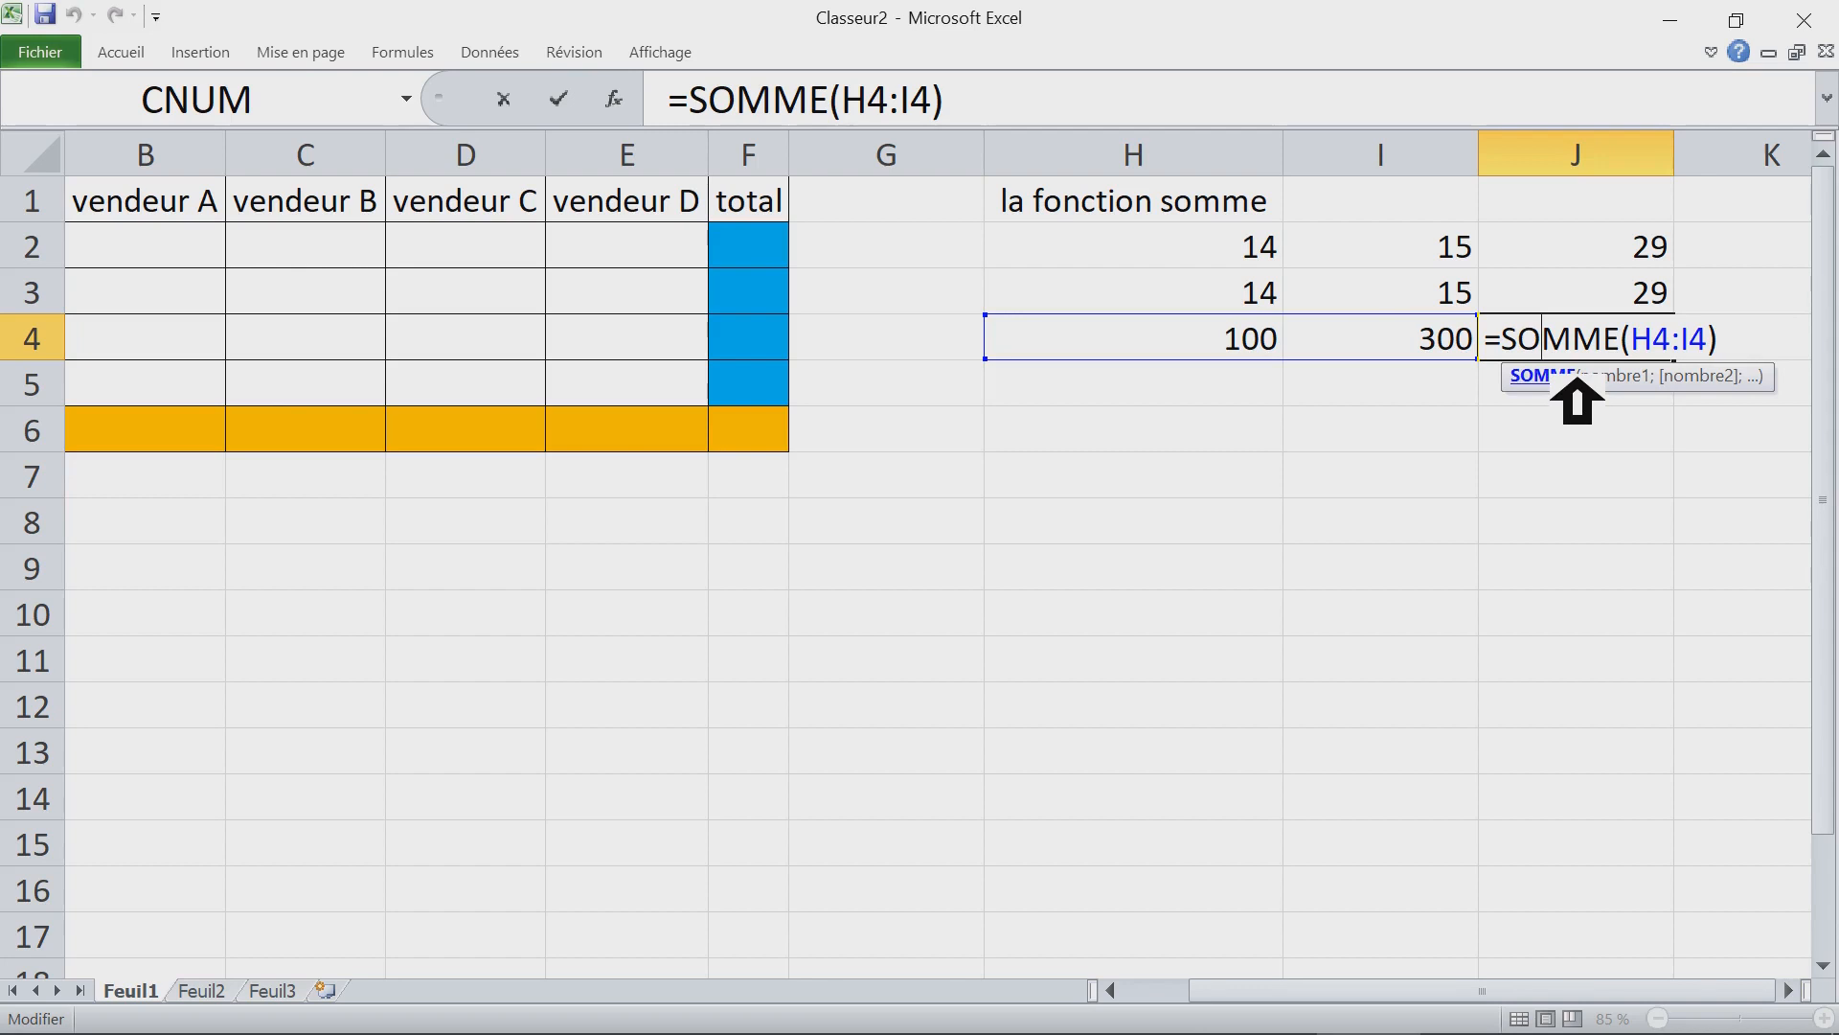
left_click(1577, 381)
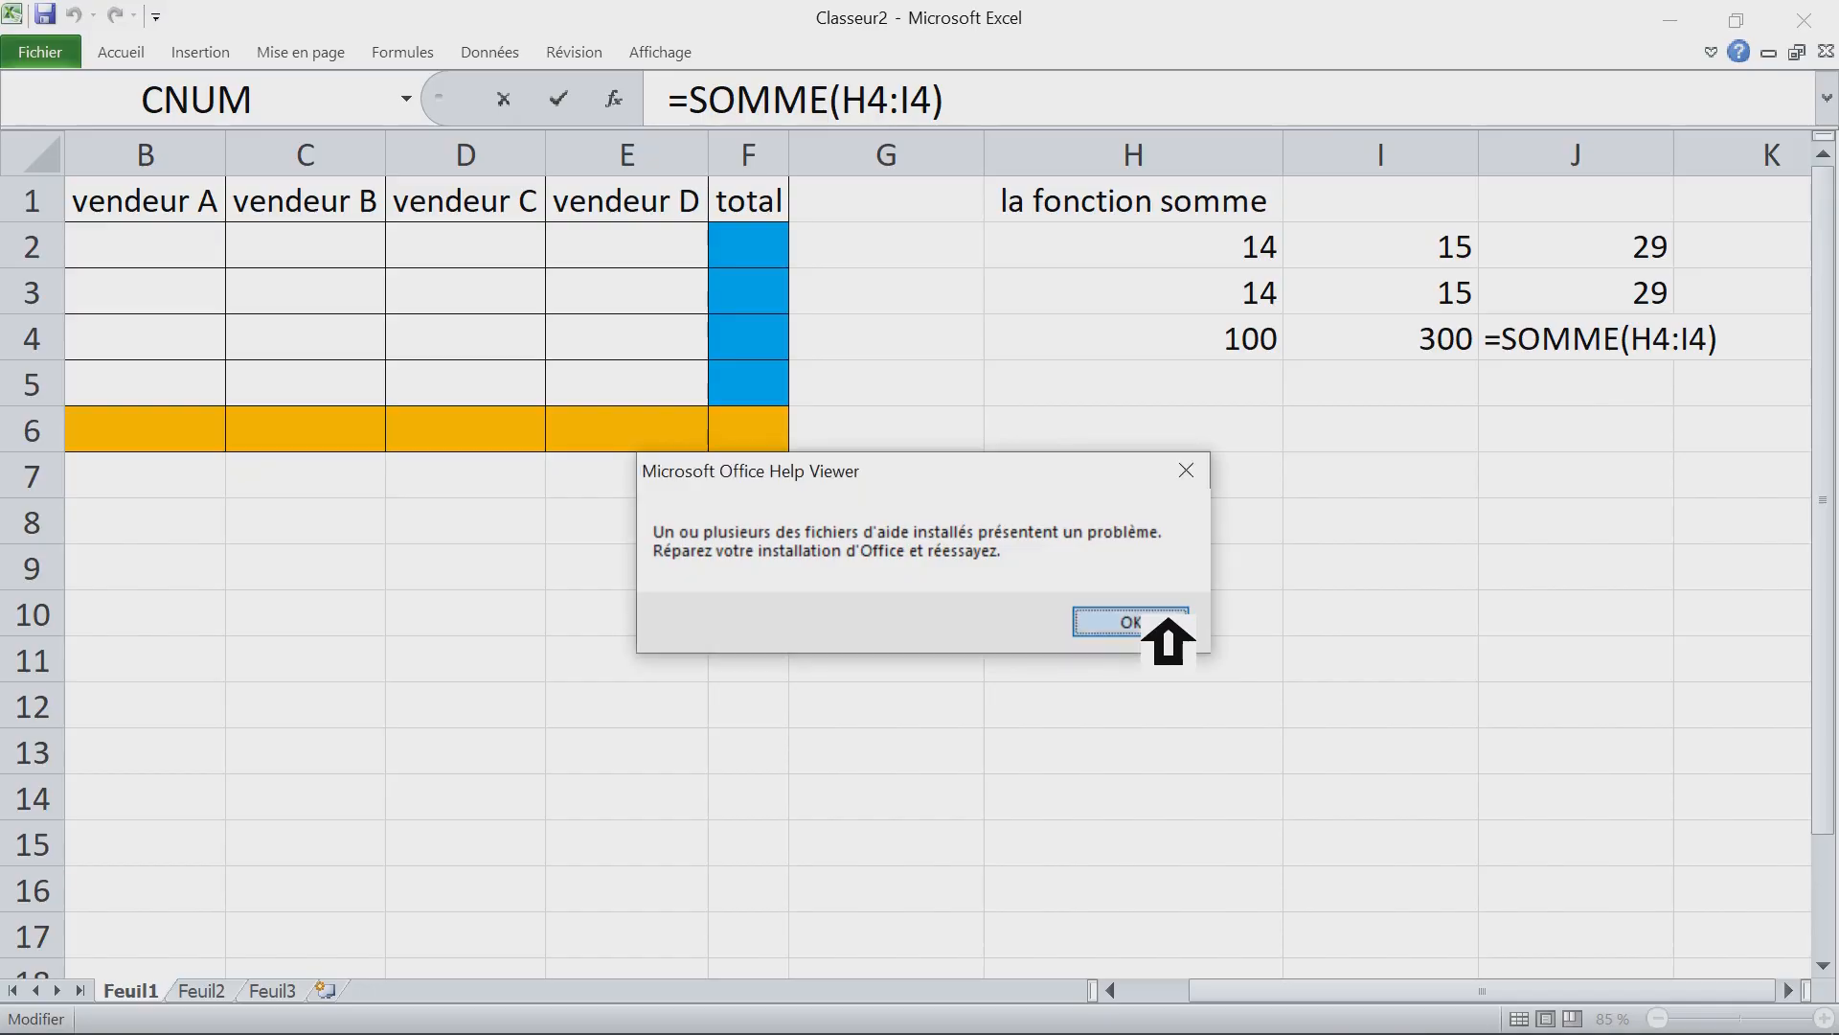
left_click(1167, 623)
left_click(1378, 563)
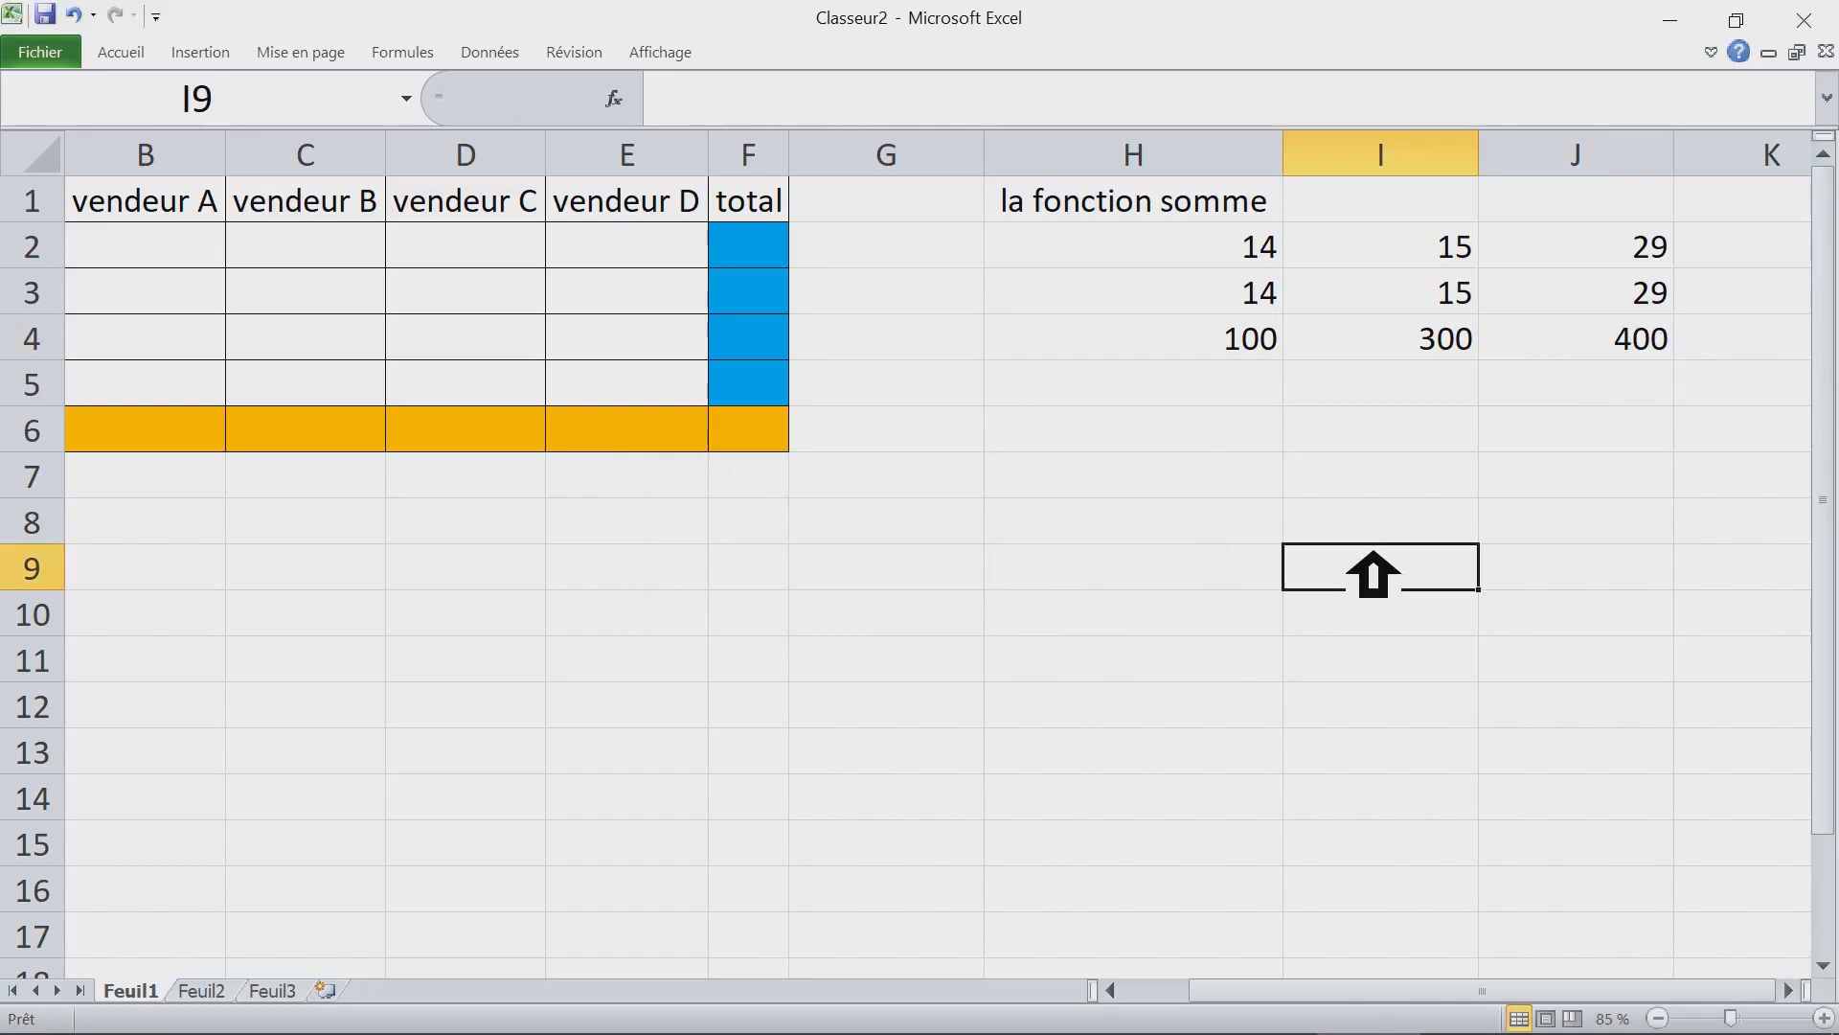
left_click(1613, 352)
left_click(1500, 518)
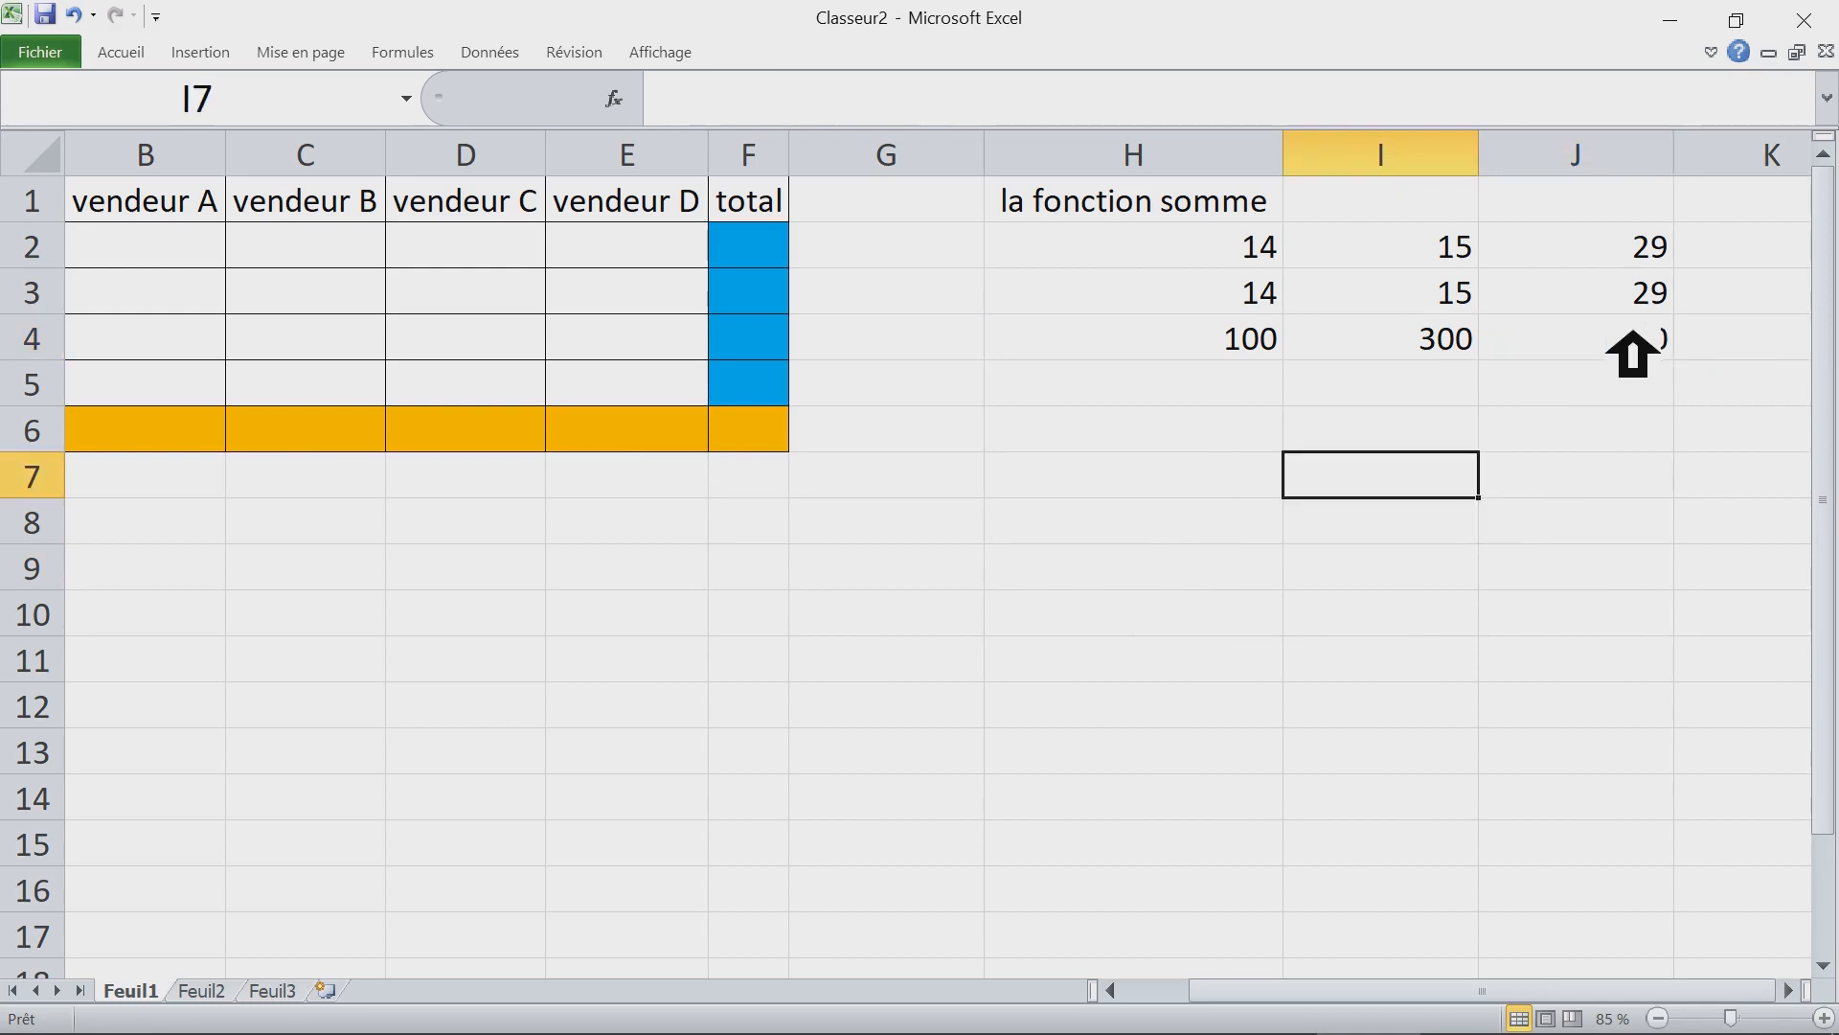
Step: Review the sales table's product labels in A2:A5 and its vendor headers in B1:E1
left_click(207, 262)
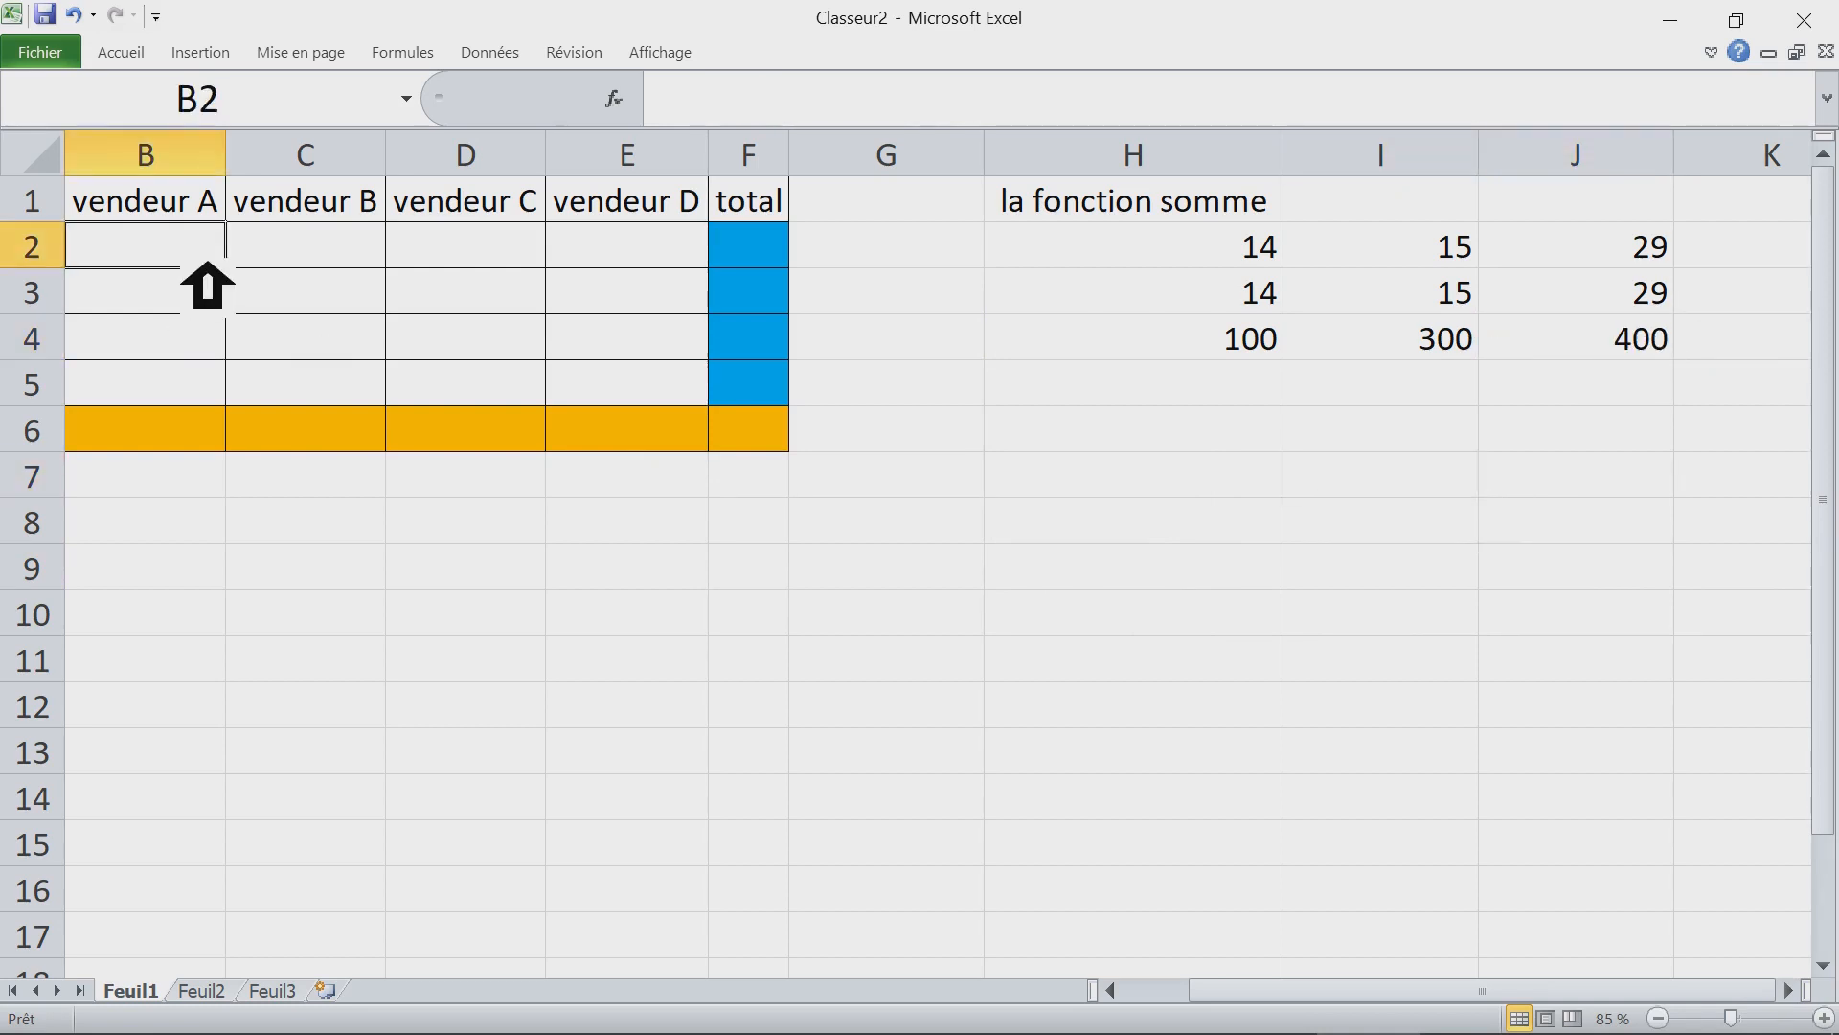
key("Left")
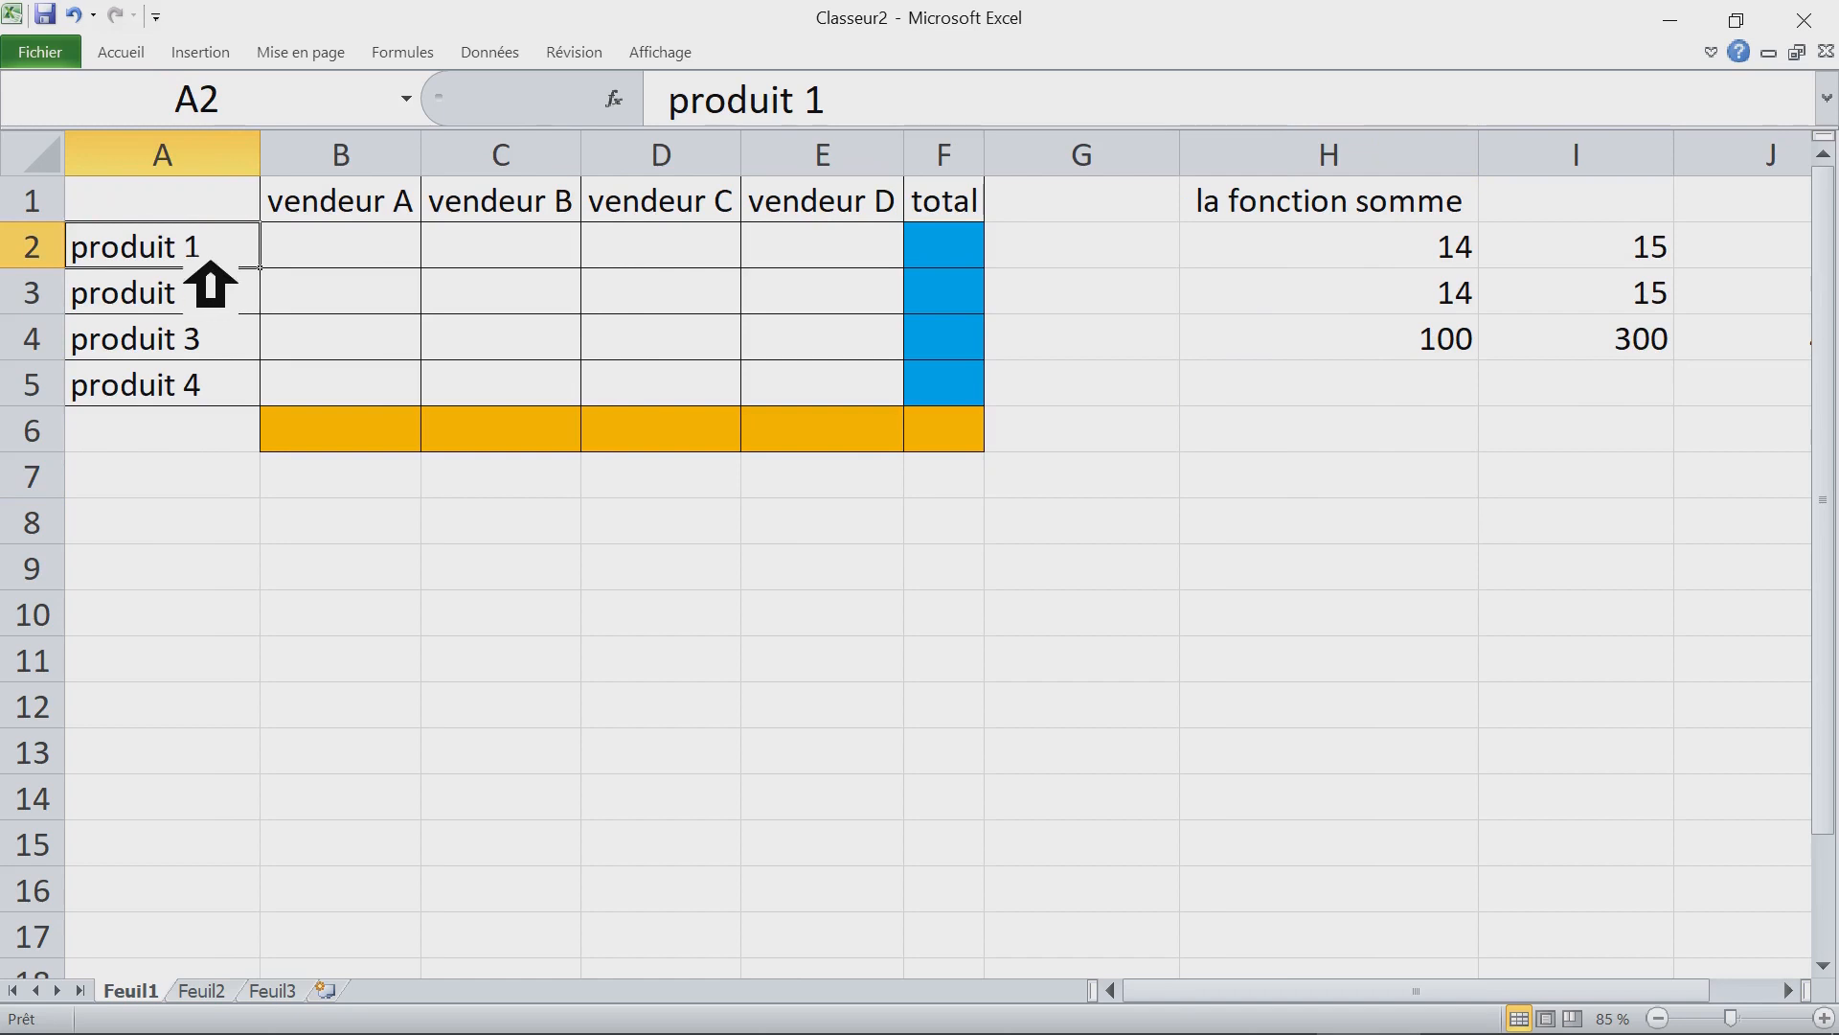
left_click_drag(196, 258, 196, 383)
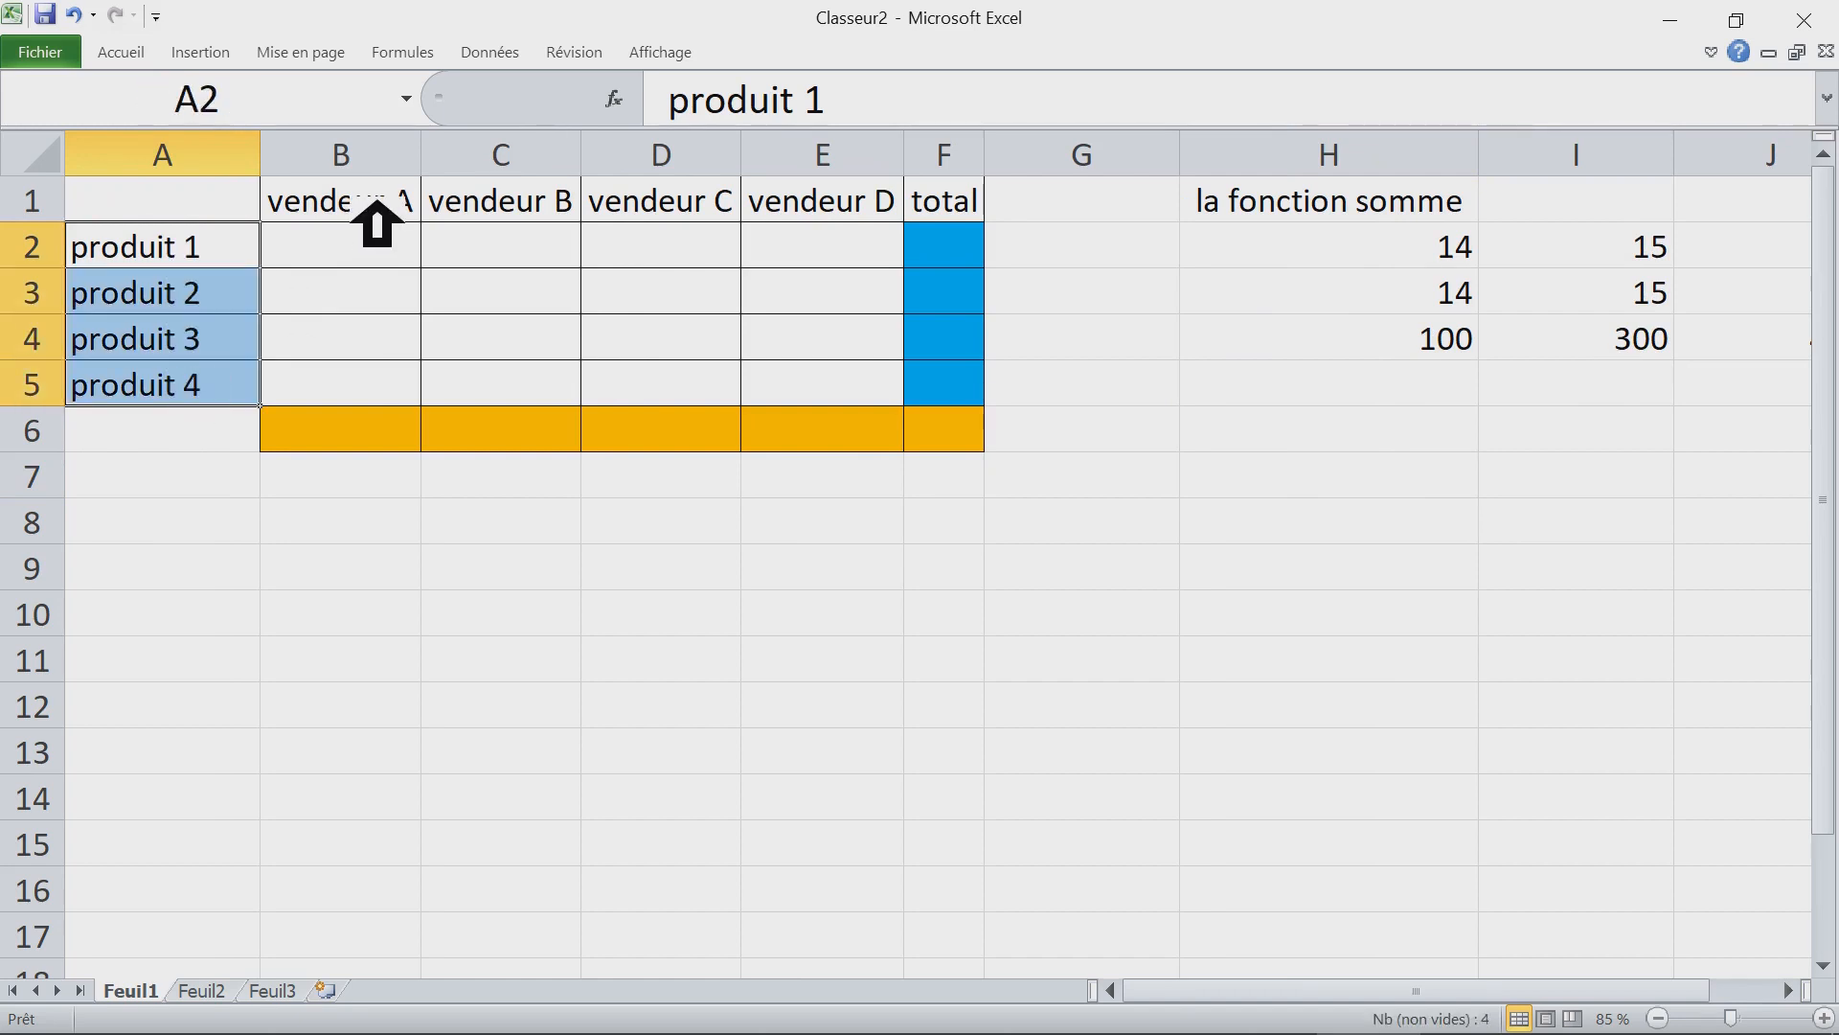
left_click(377, 201)
left_click(500, 201)
left_click(661, 201)
left_click(777, 203)
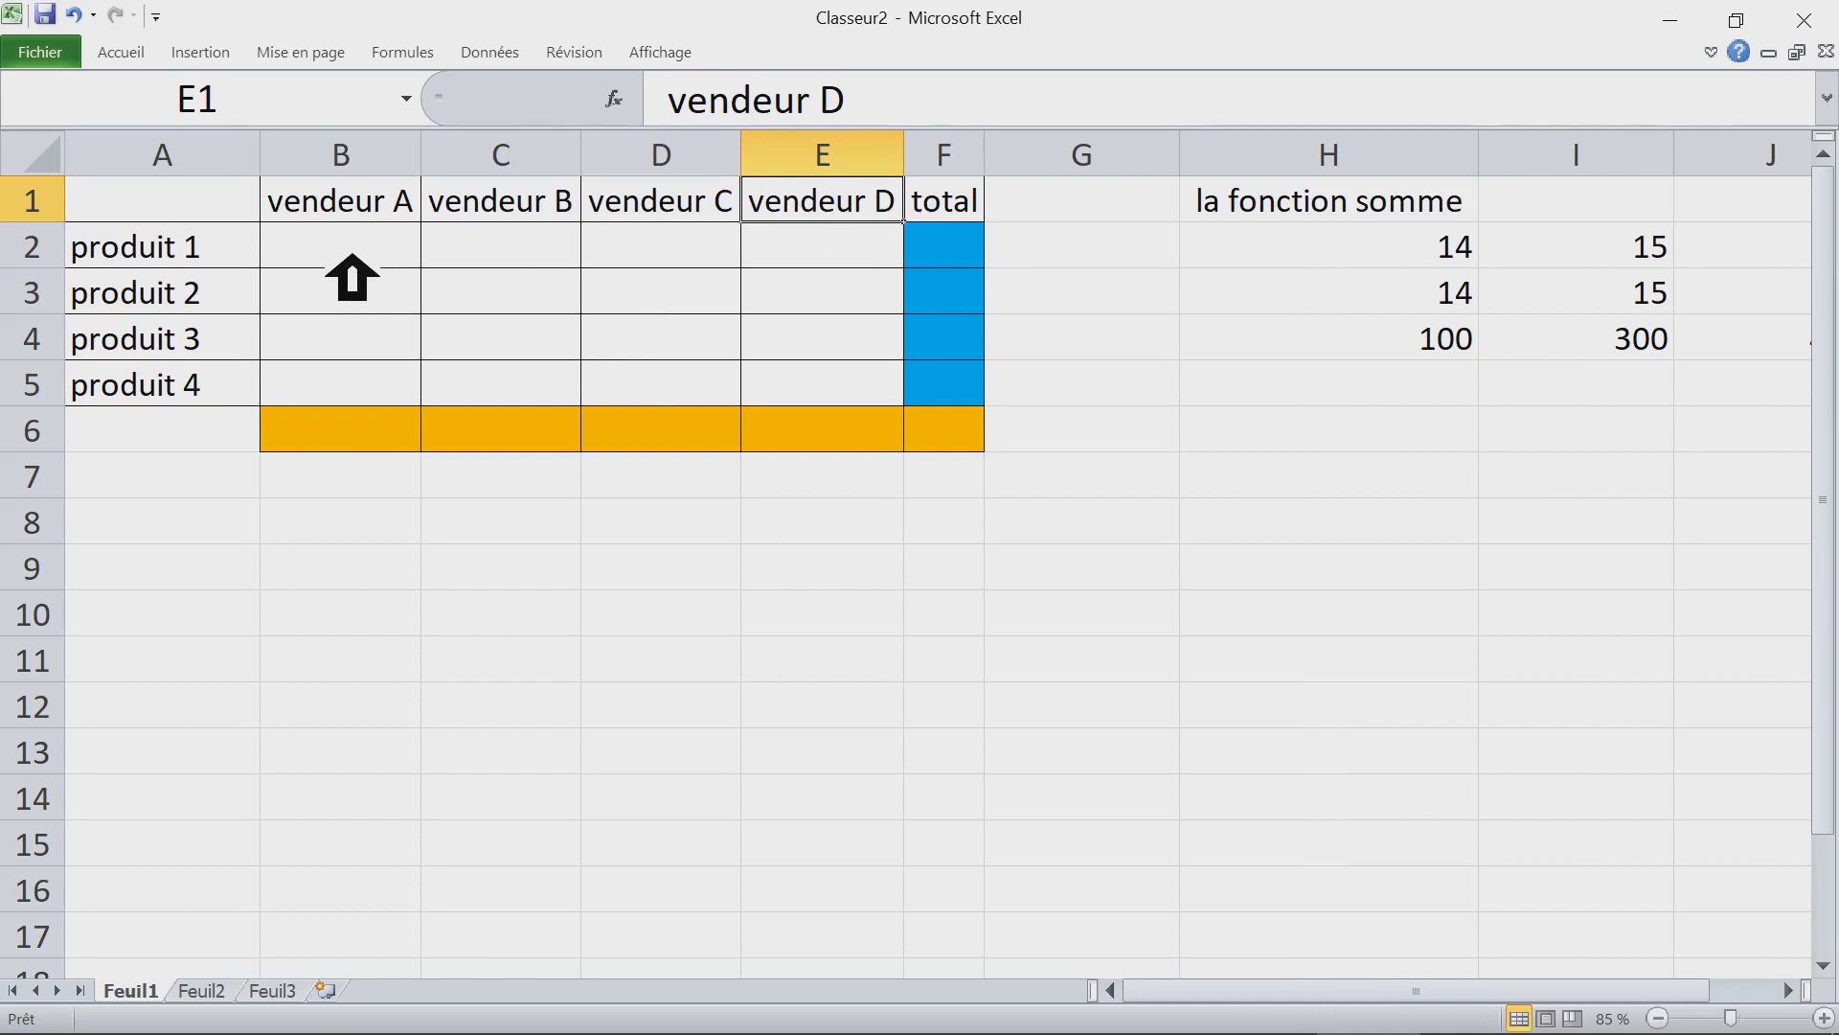
Step: Enter vendeur A's sales for produits 1 to 4 in B2:B5: 10, 15, 16 and 8
left_click(357, 252)
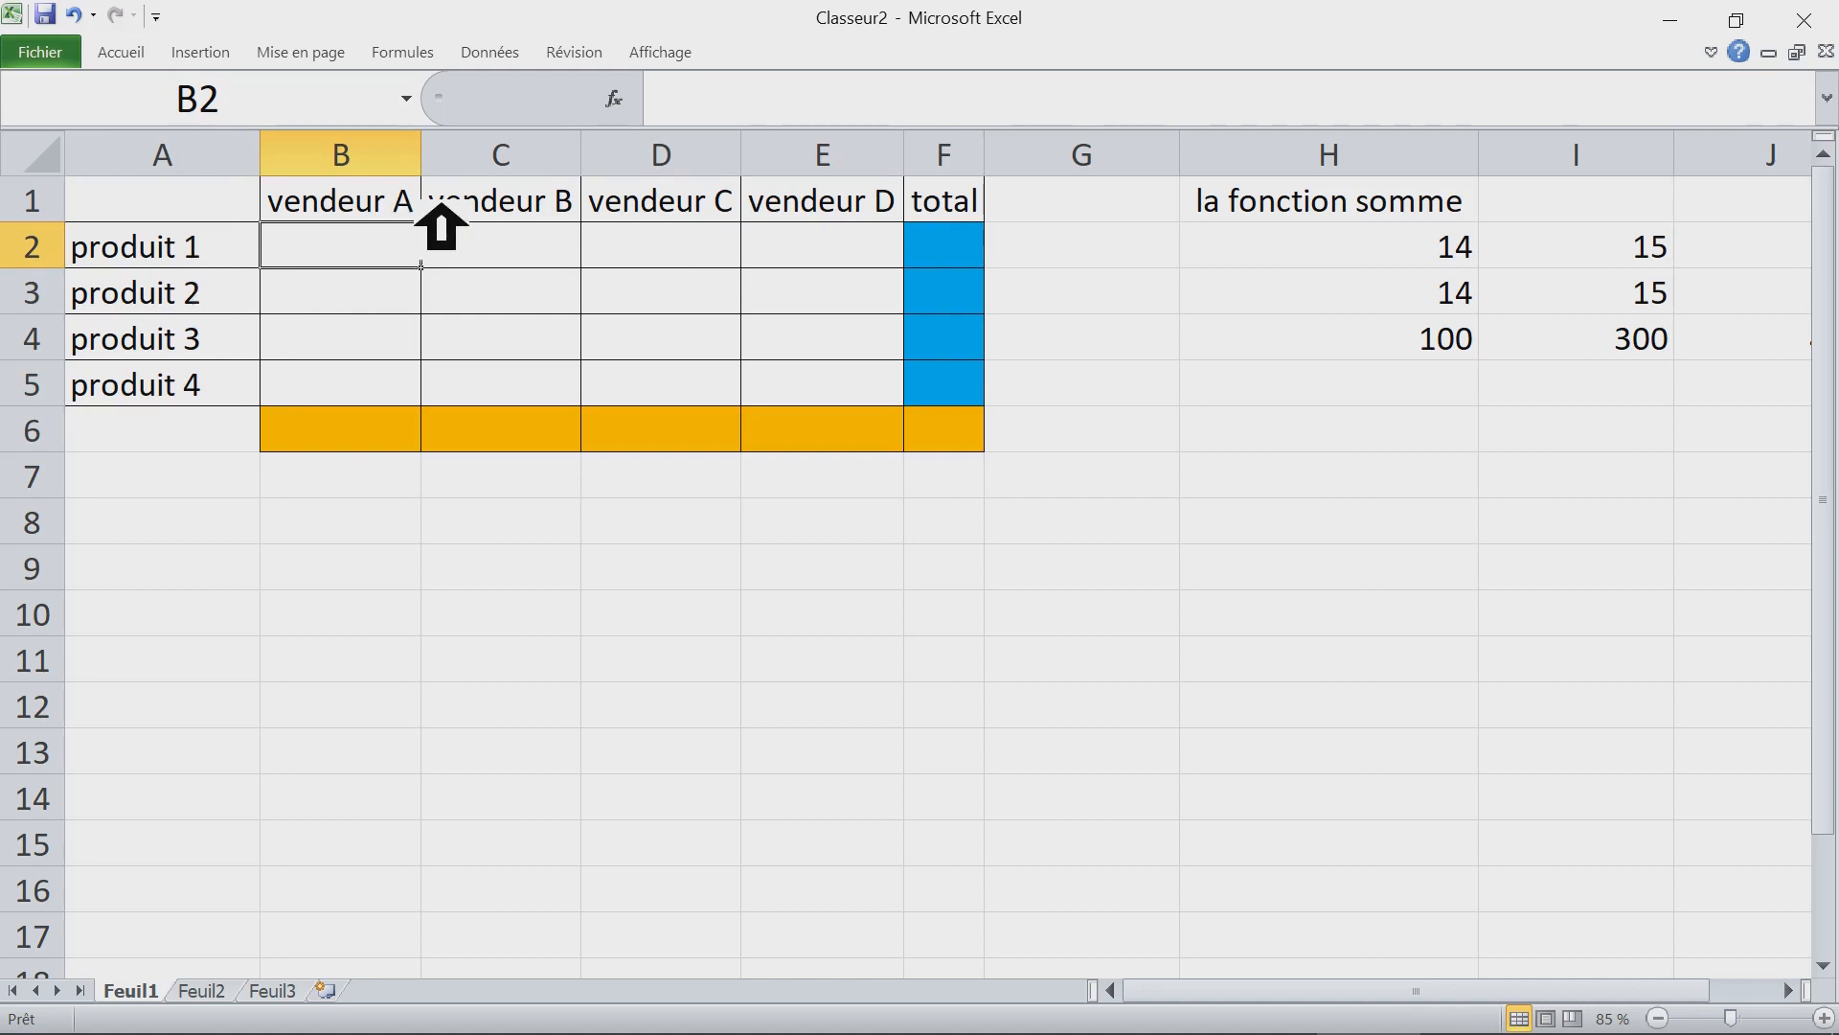
type("10")
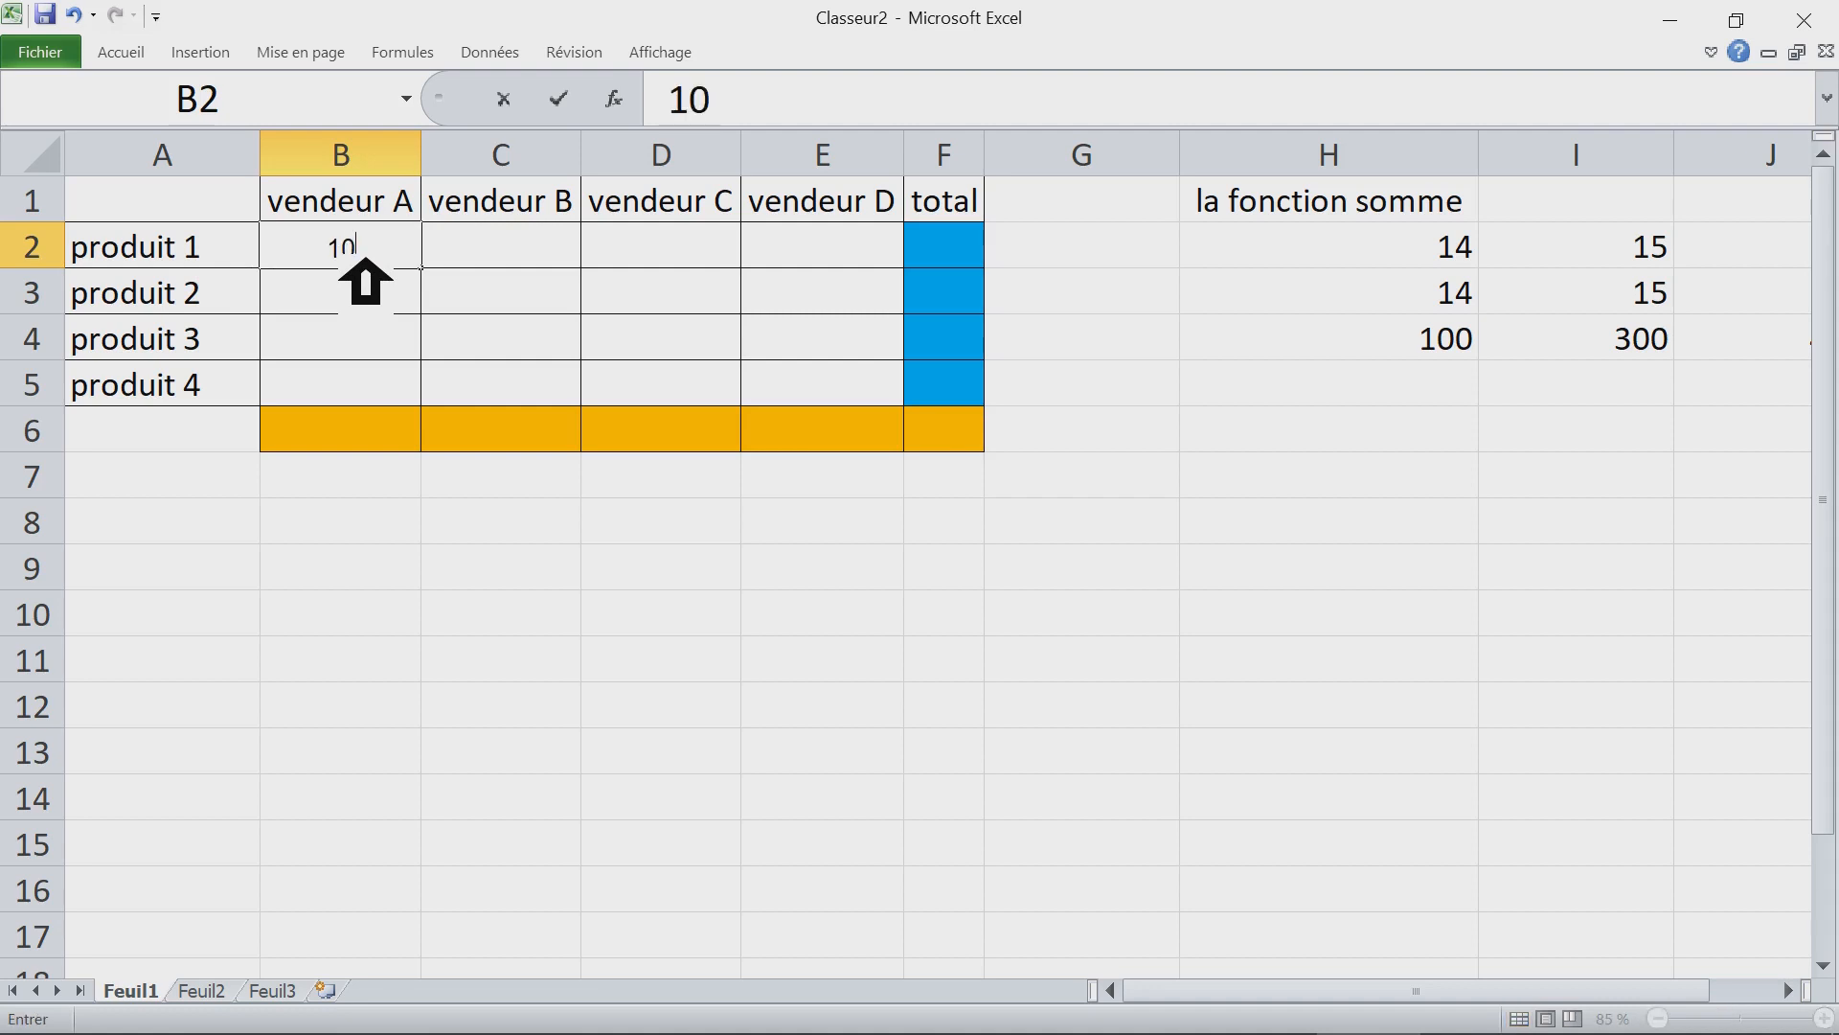
key("Return")
type("15")
key("Return")
type("16")
key("Return")
type("8")
left_click(546, 280)
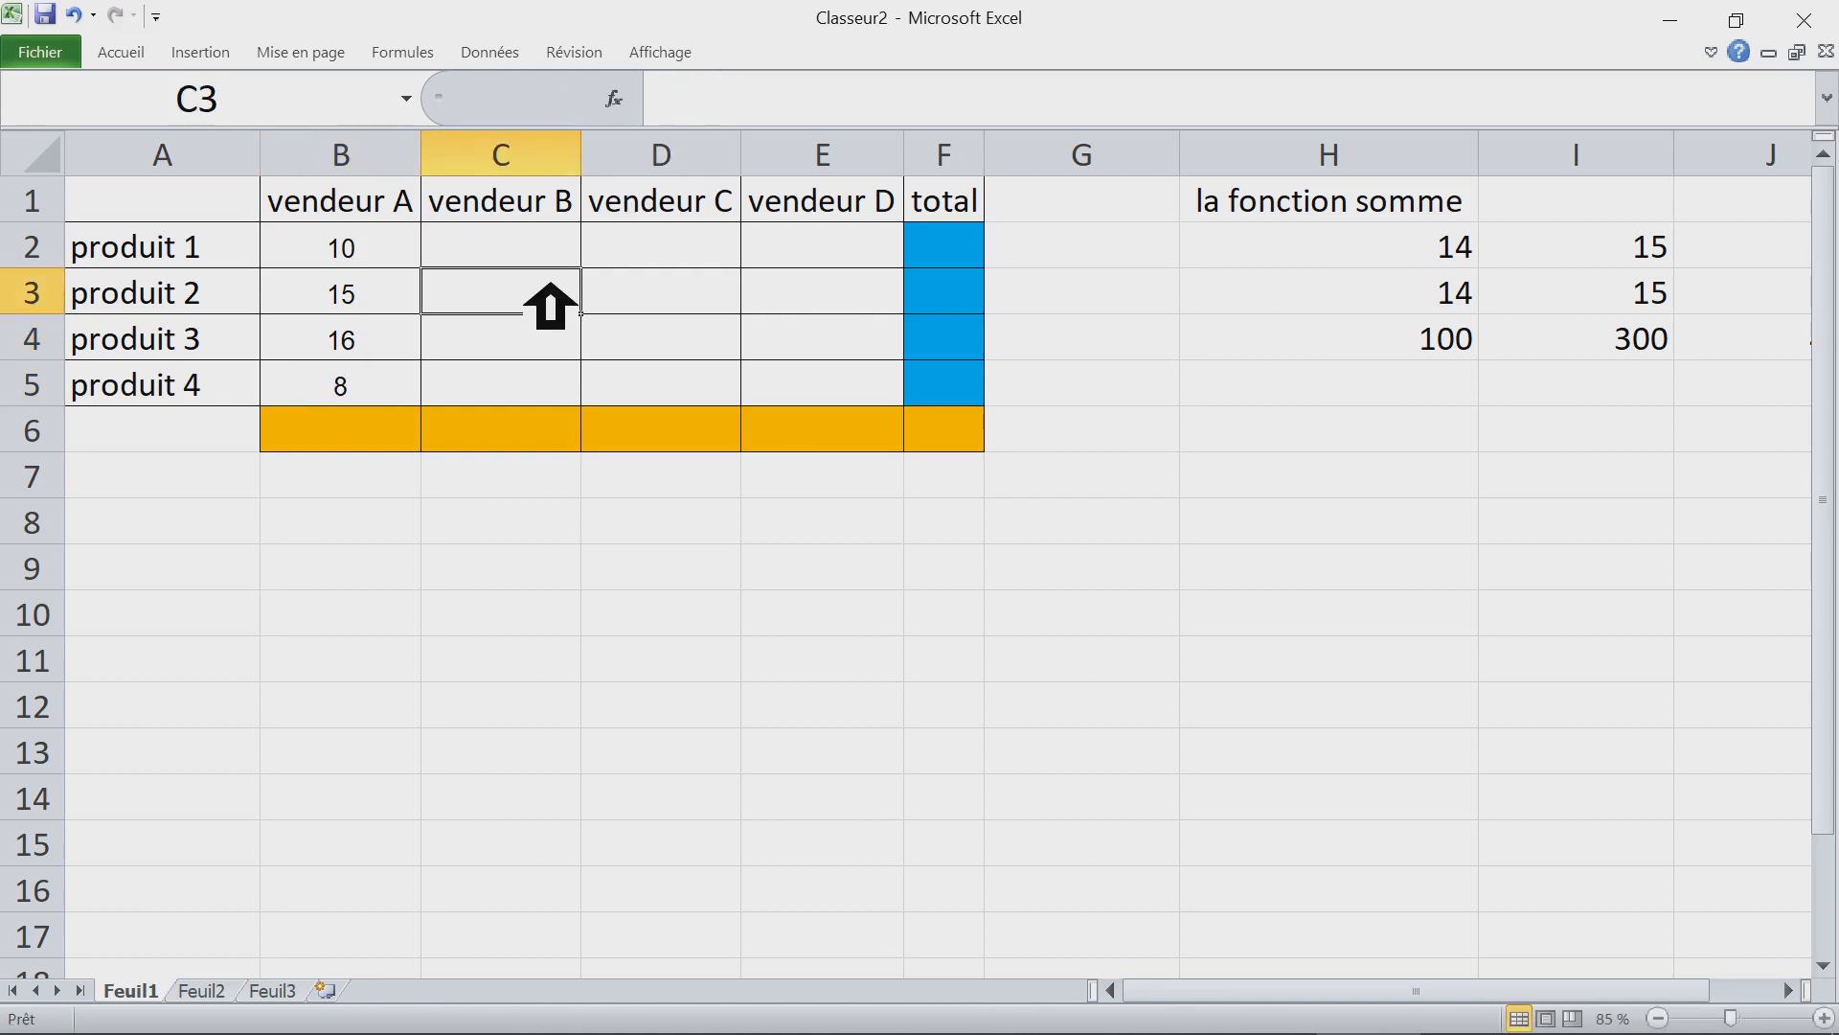
Step: Fill the whole range C2:E5 at once with the formula =ALEA.ENTRE.BORNES(0;100)
left_click(529, 257)
left_click_drag(529, 257, 817, 372)
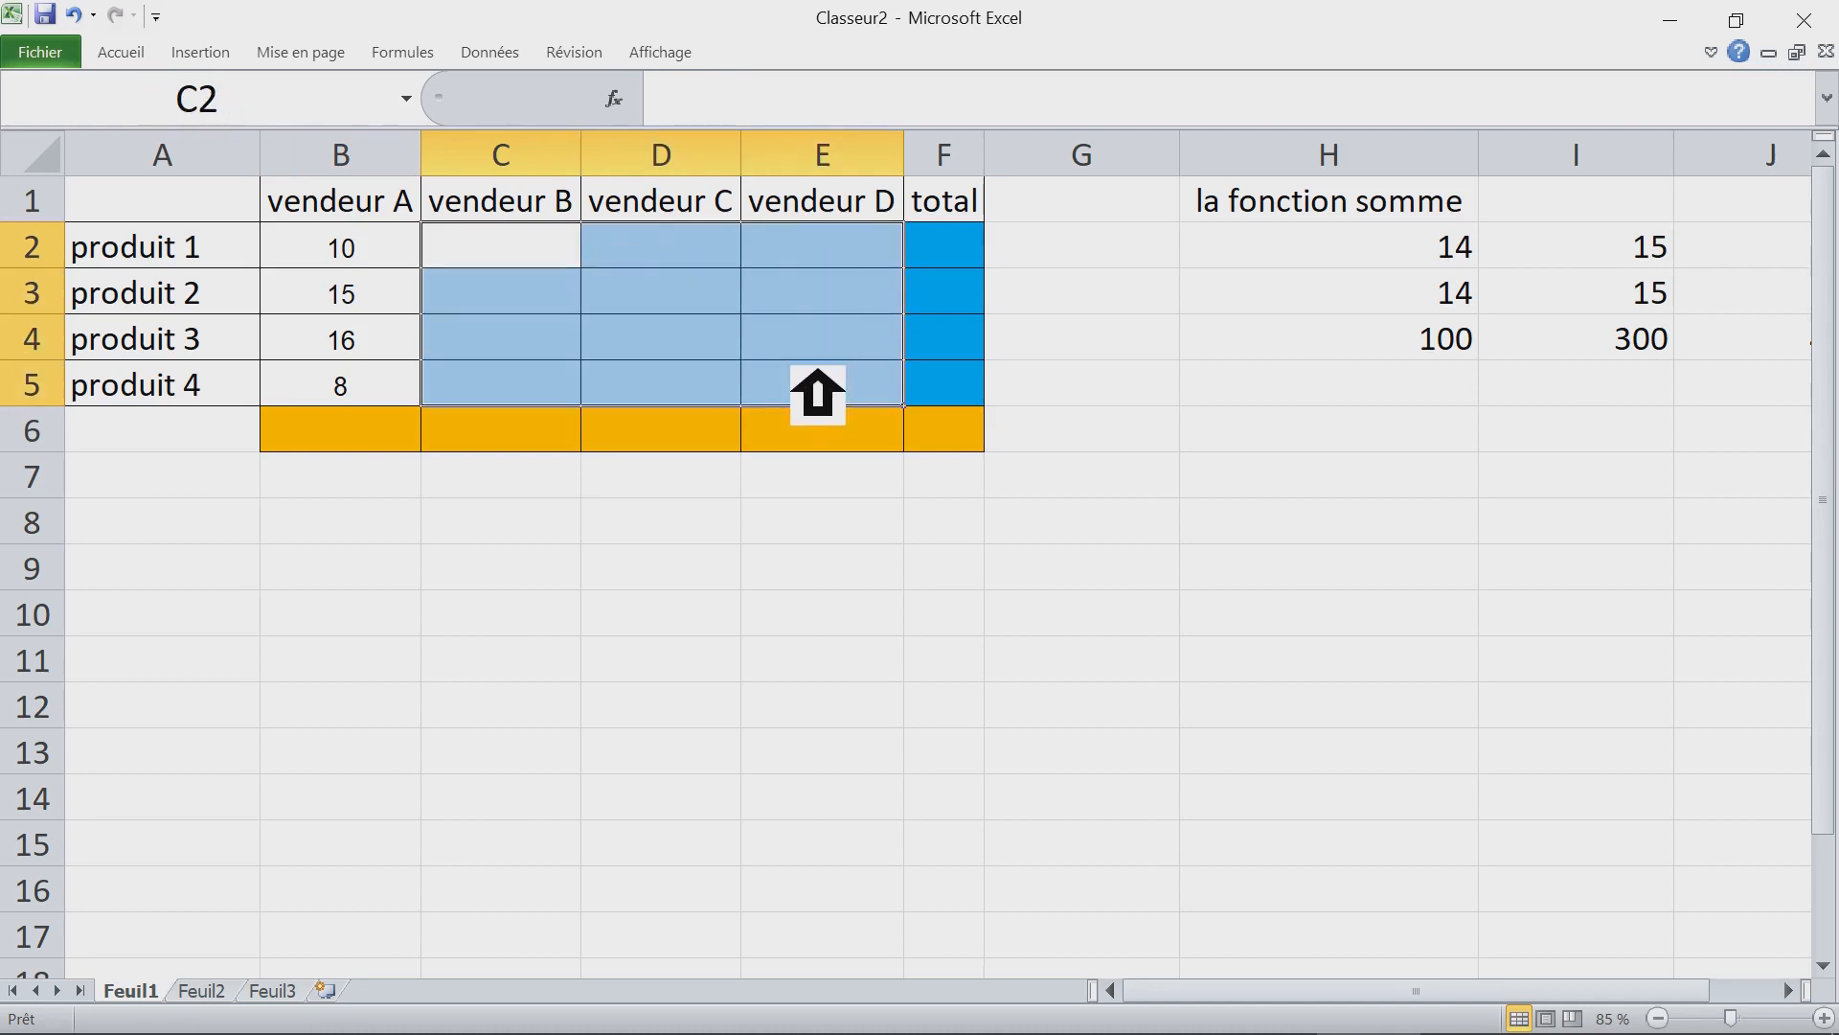
type("=")
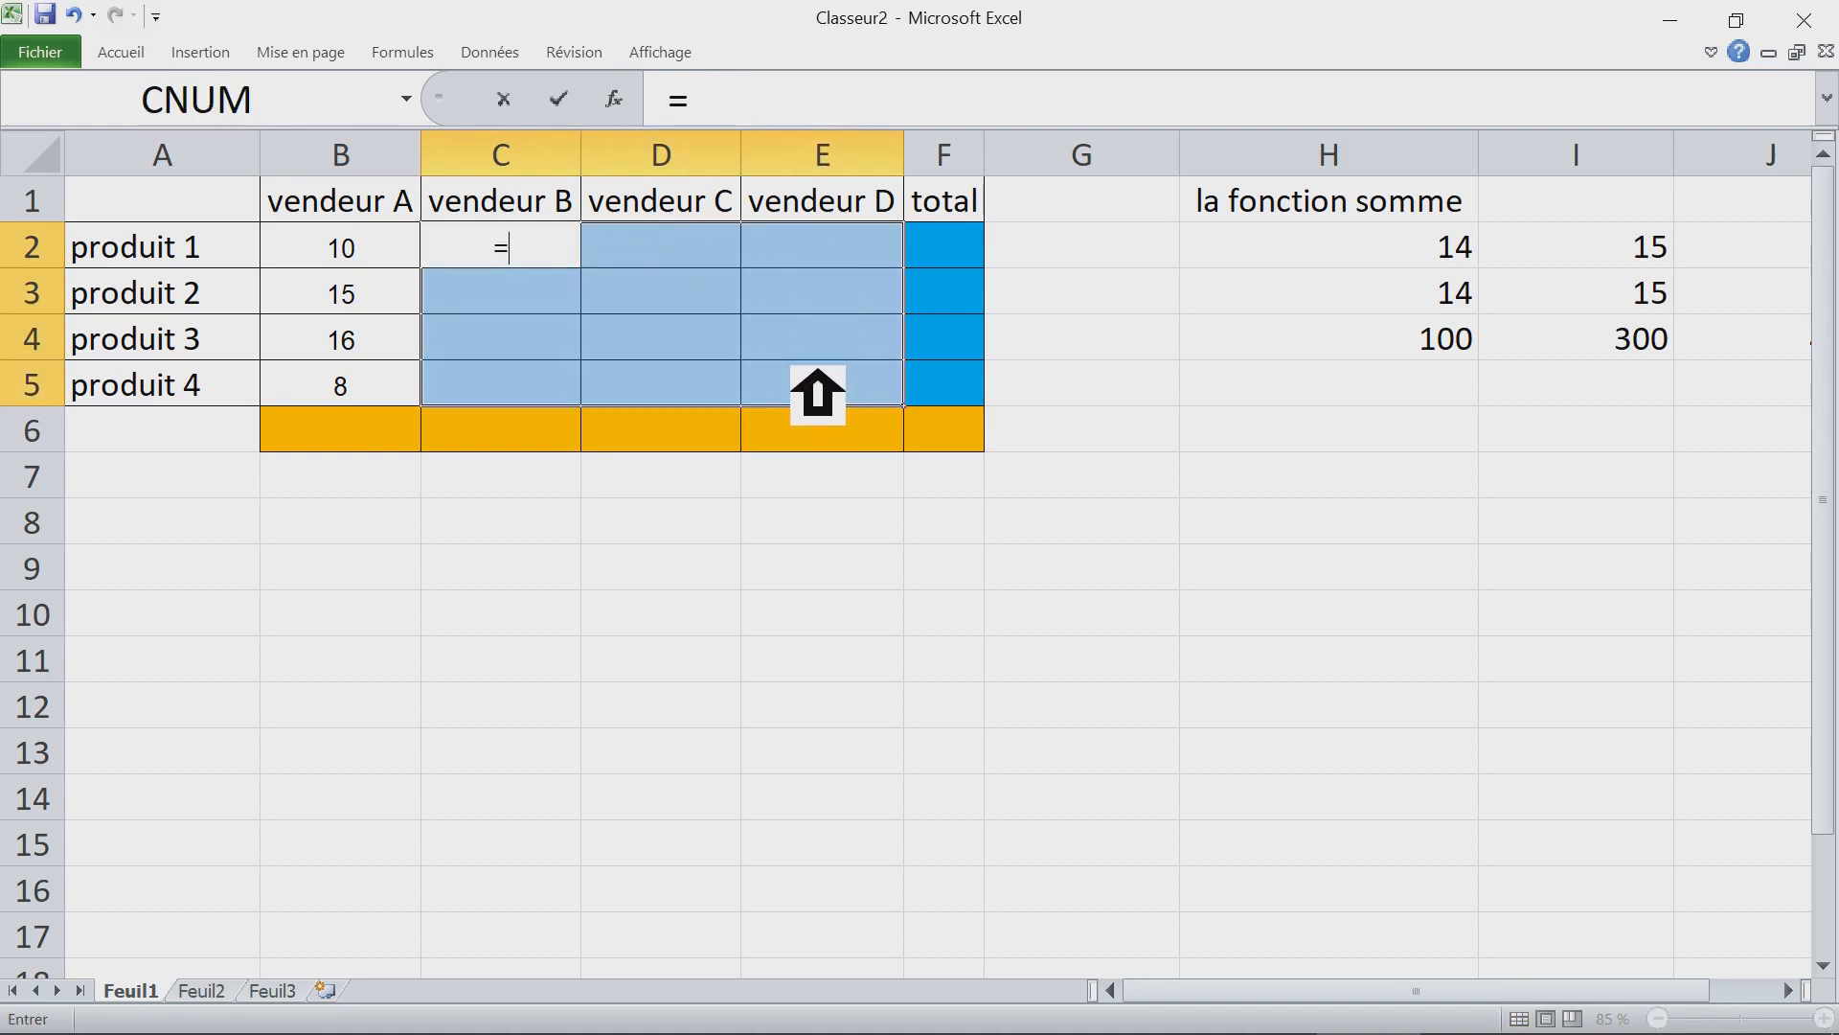
type("alea")
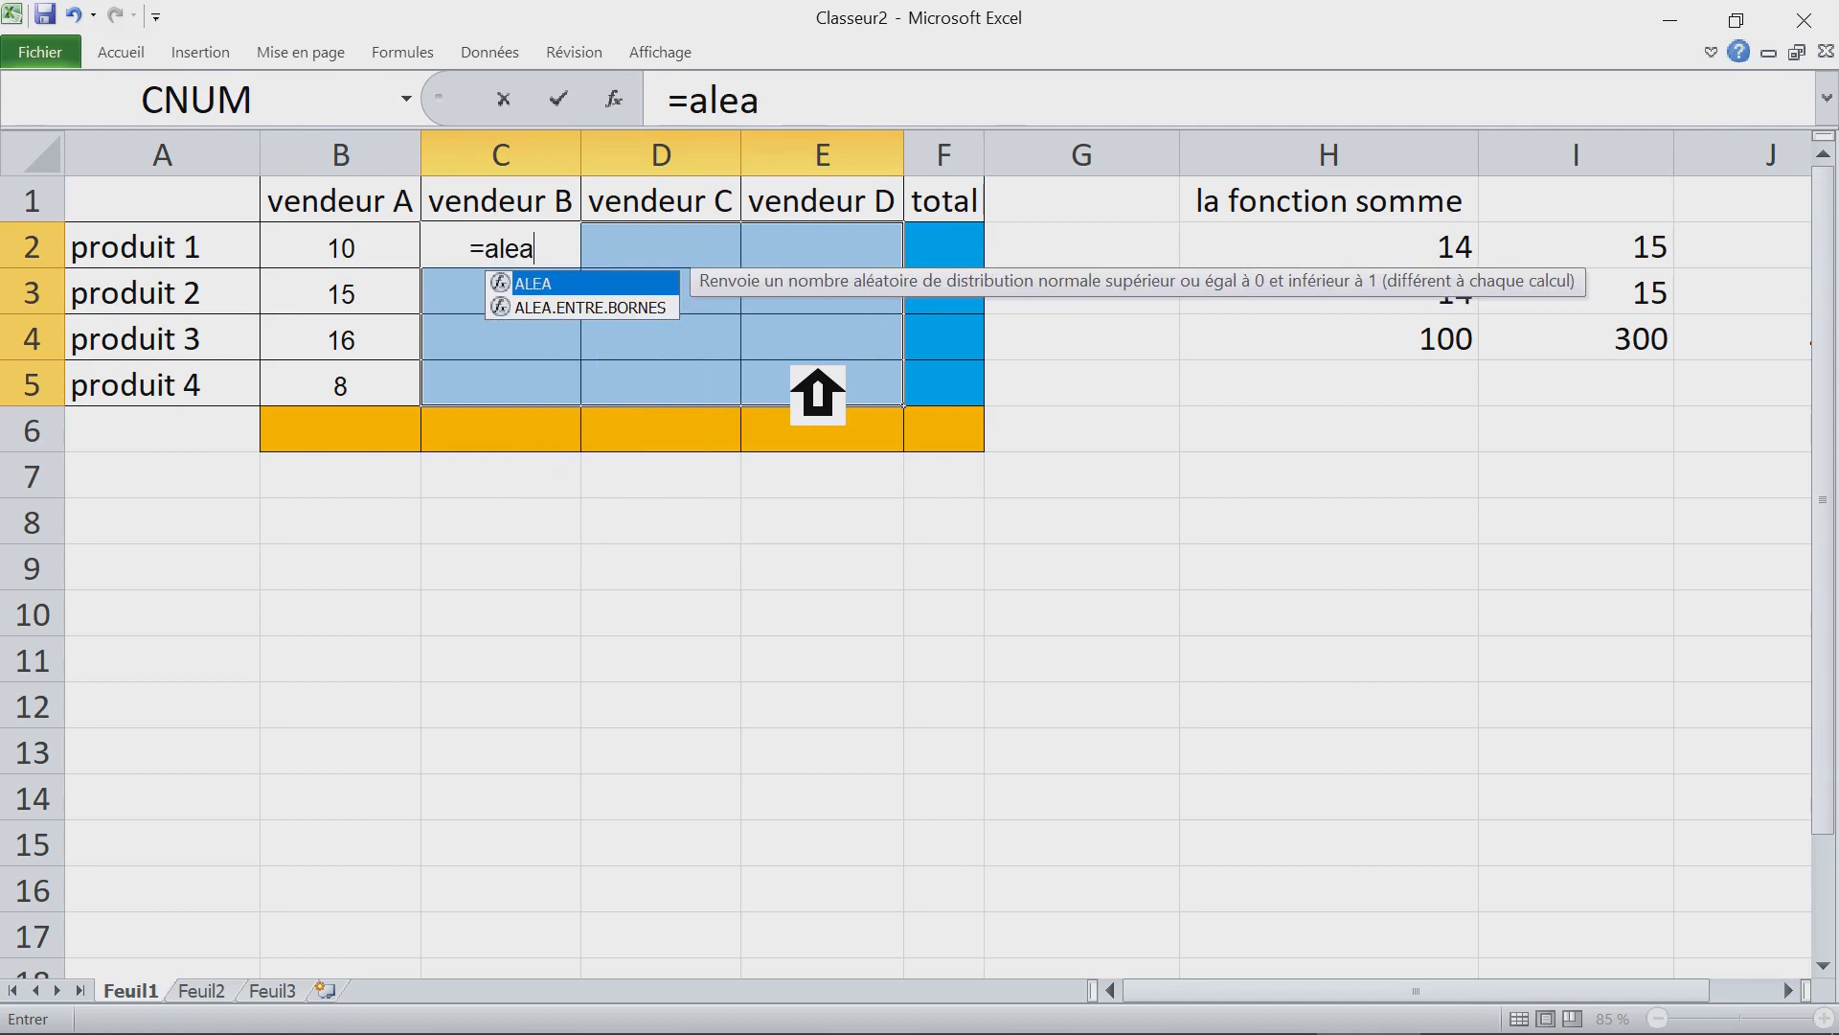
left_click(588, 307)
double_click(572, 307)
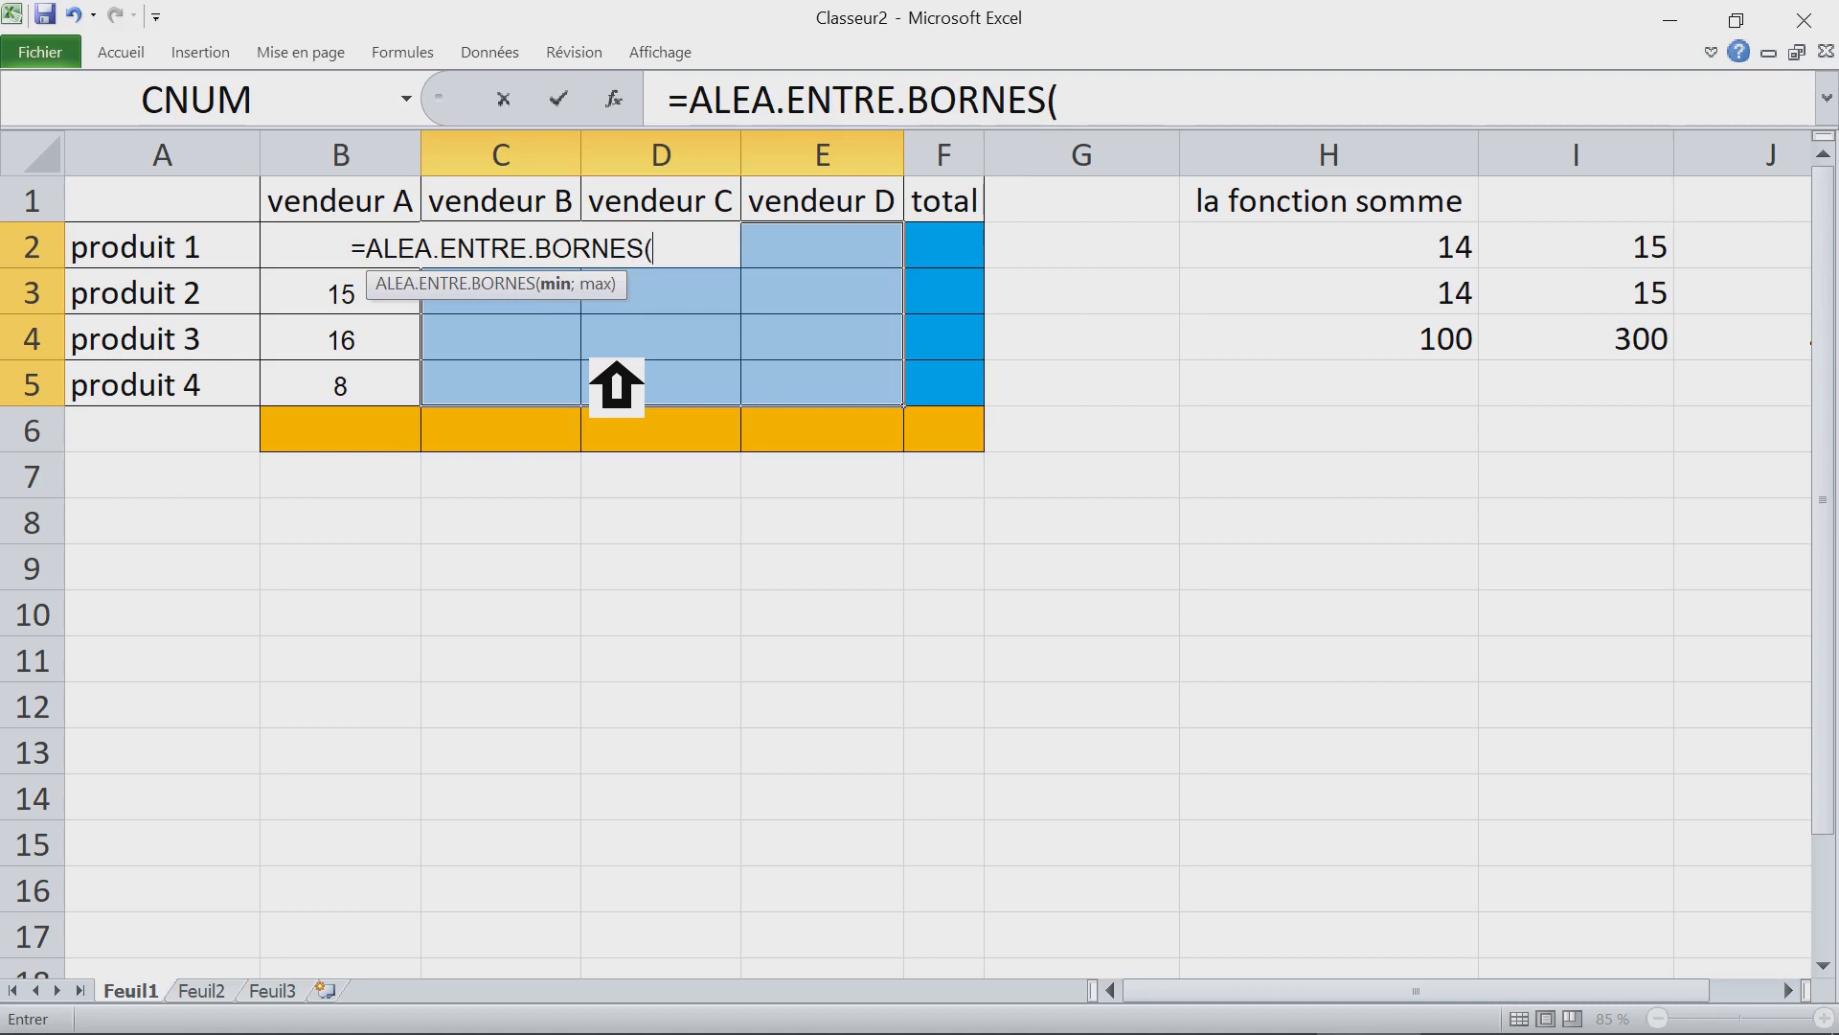
left_click(1123, 116)
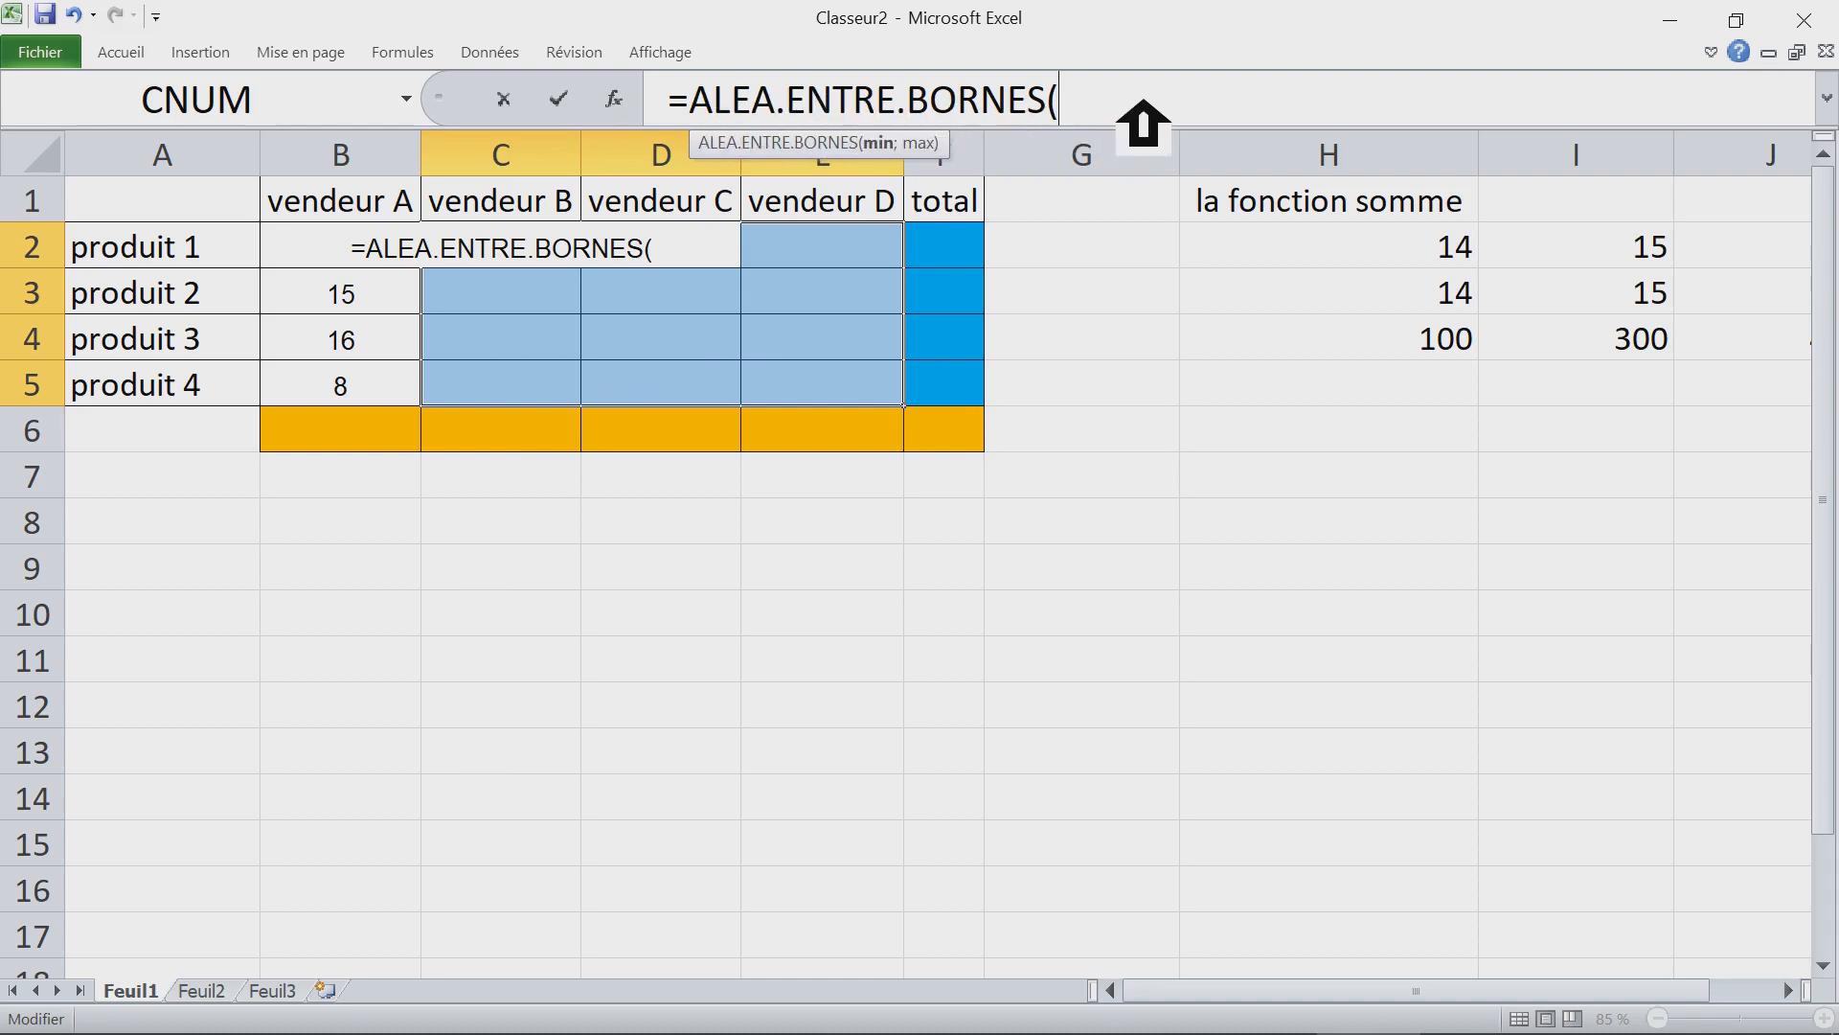
type("0")
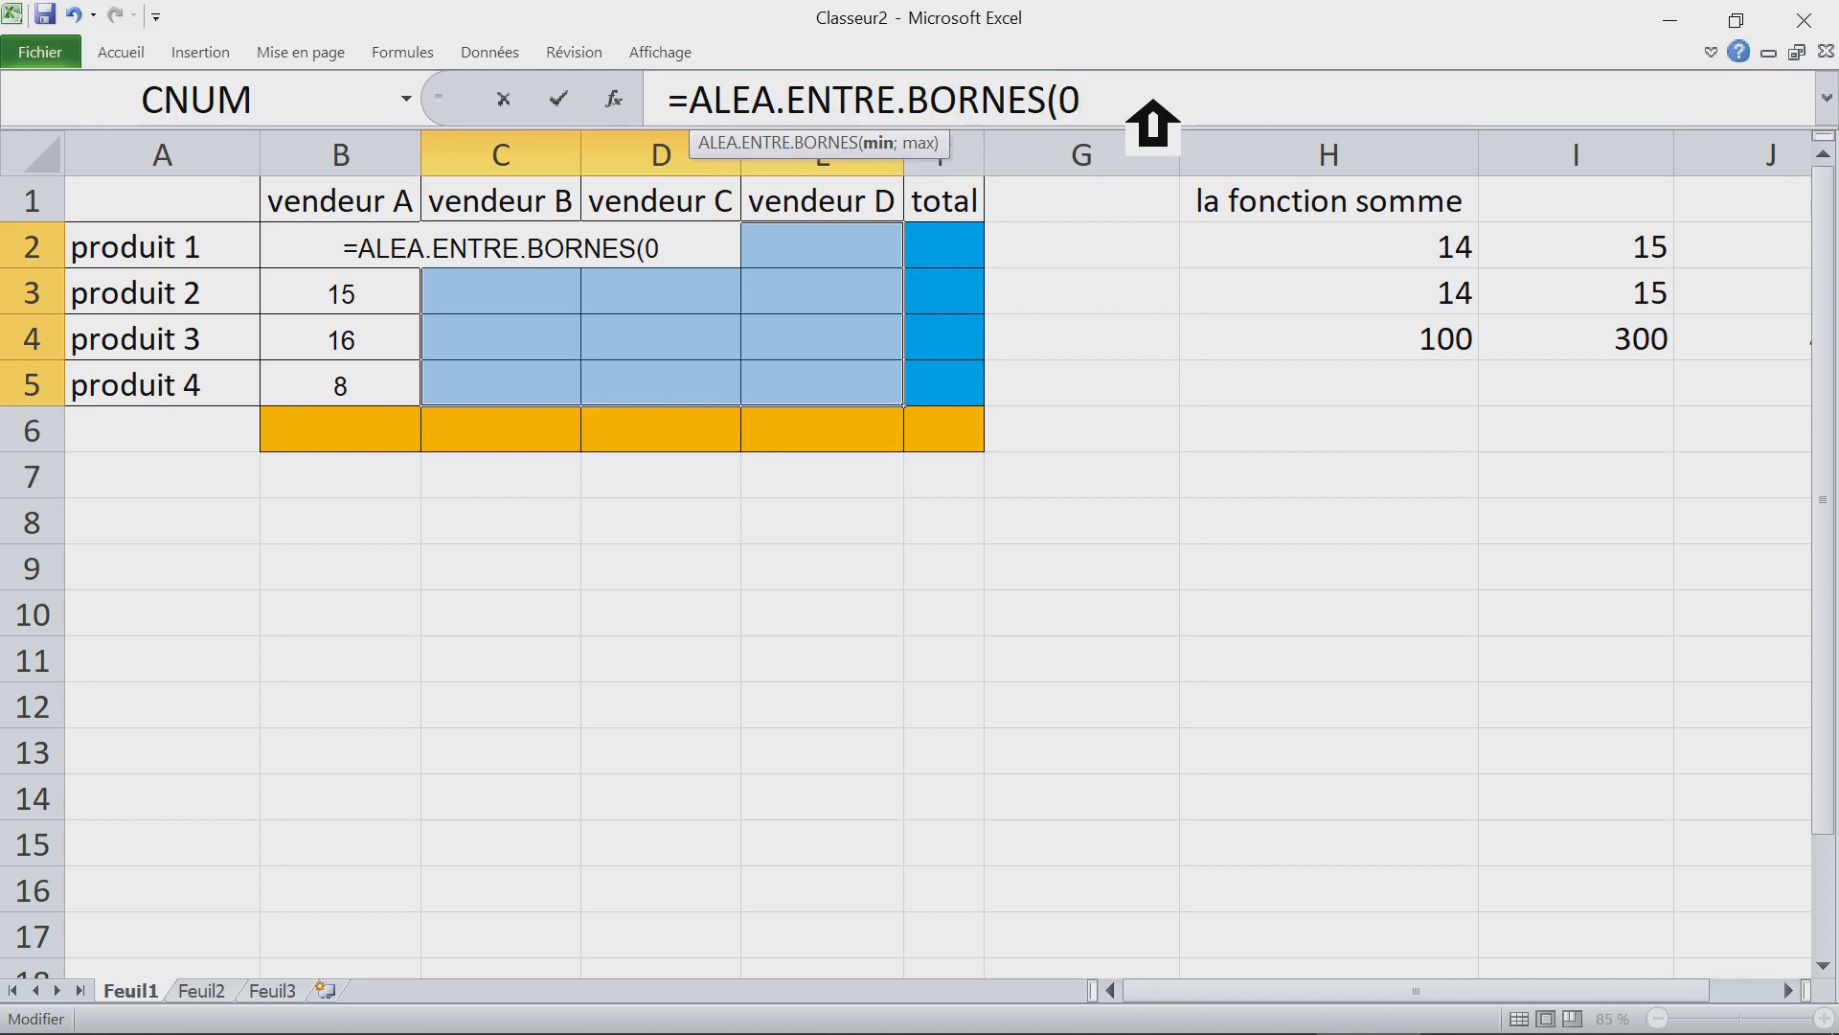
type(";100")
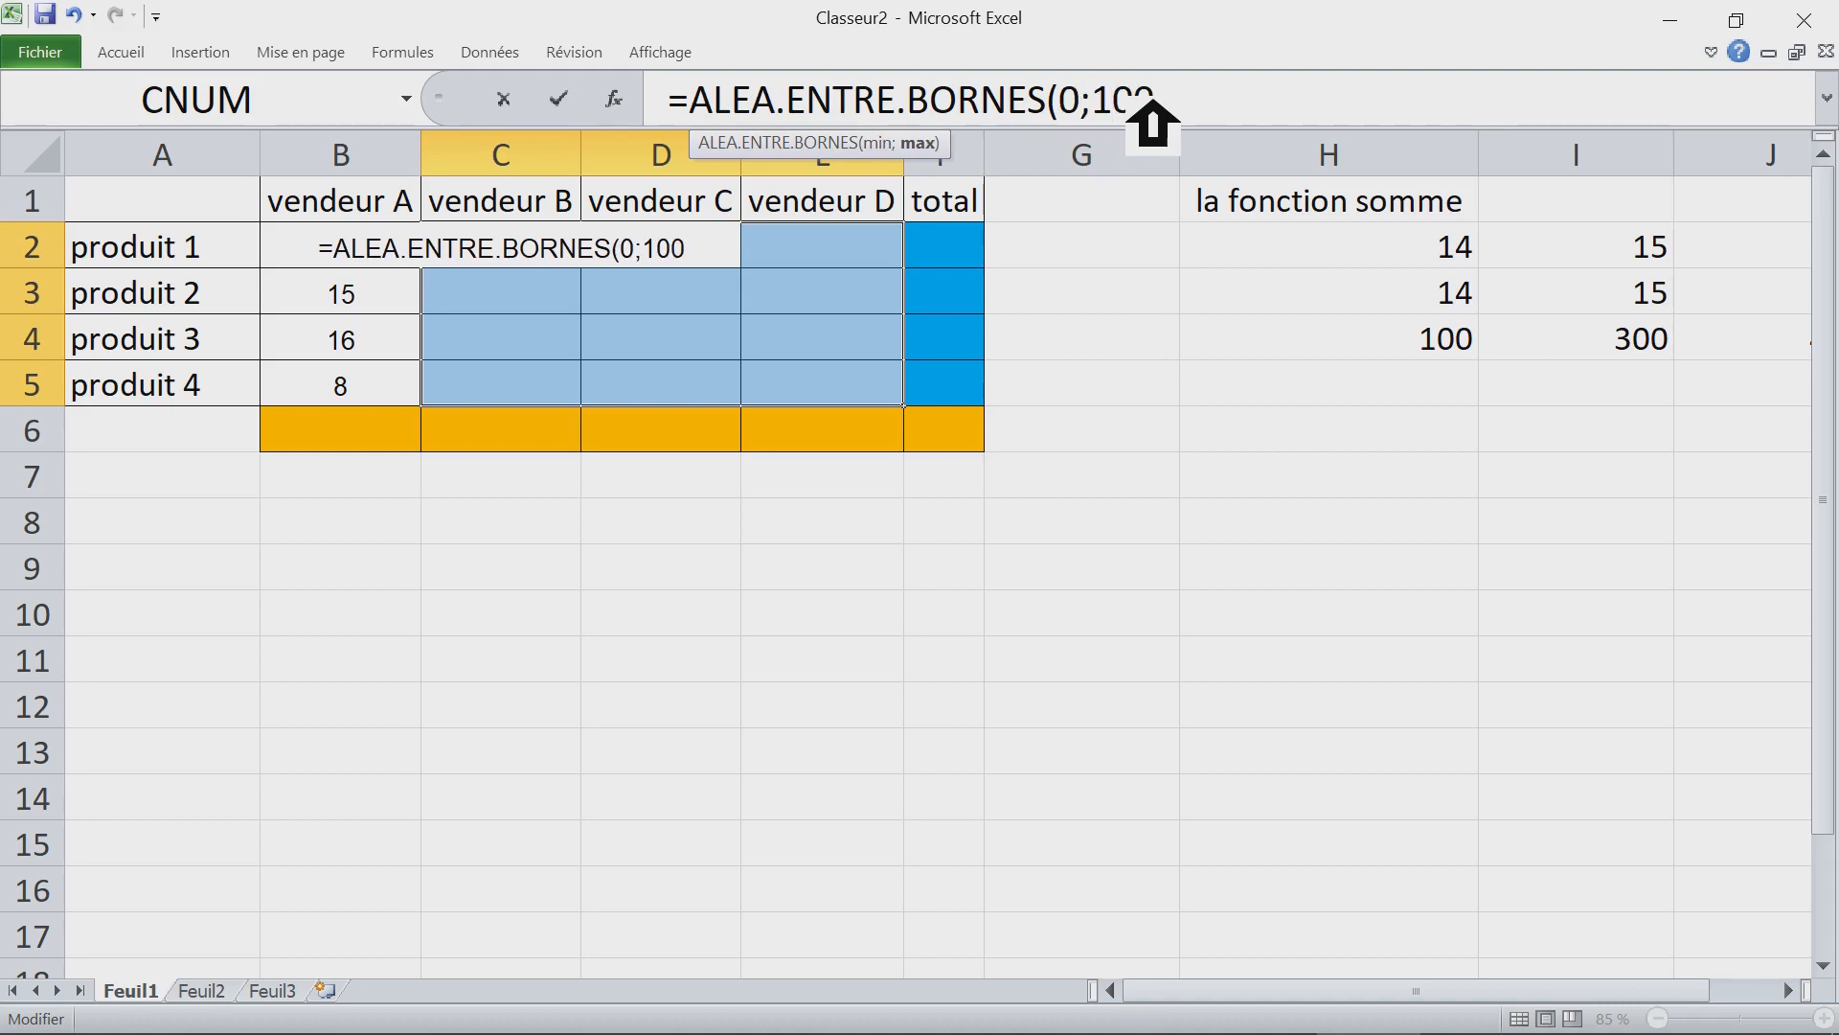
type(")")
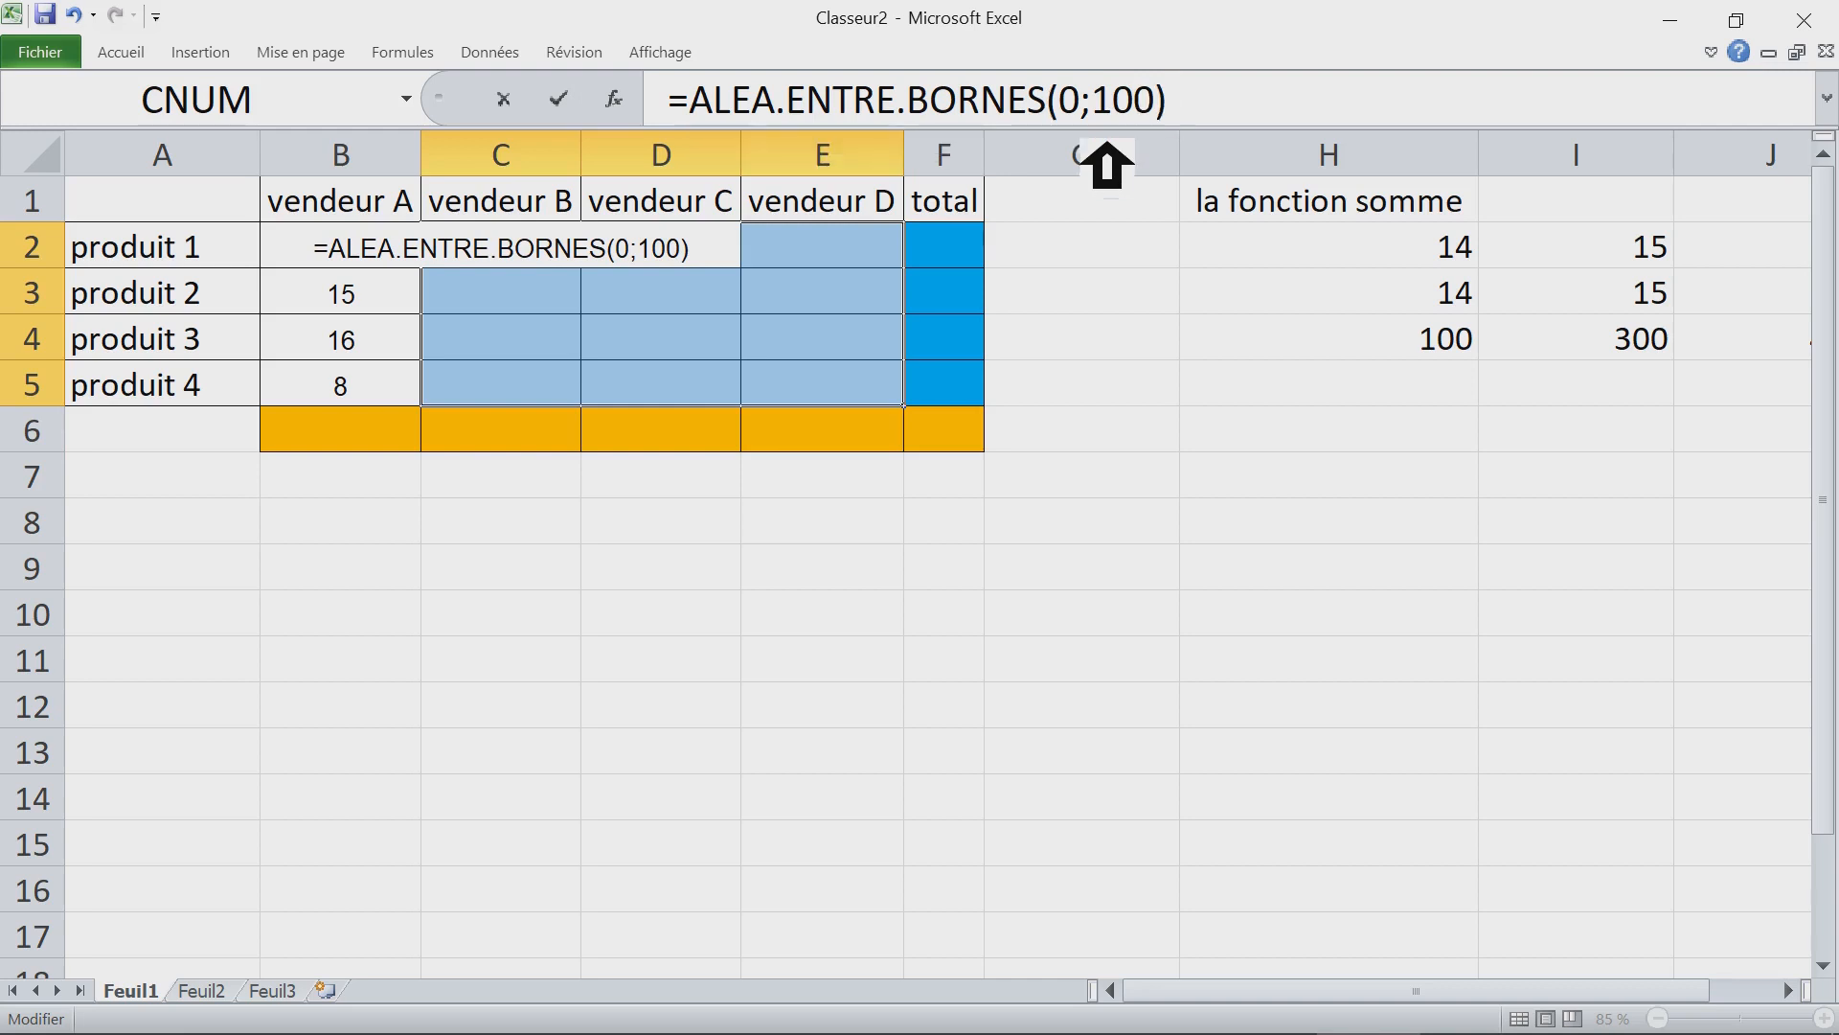
key("ctrl+Return")
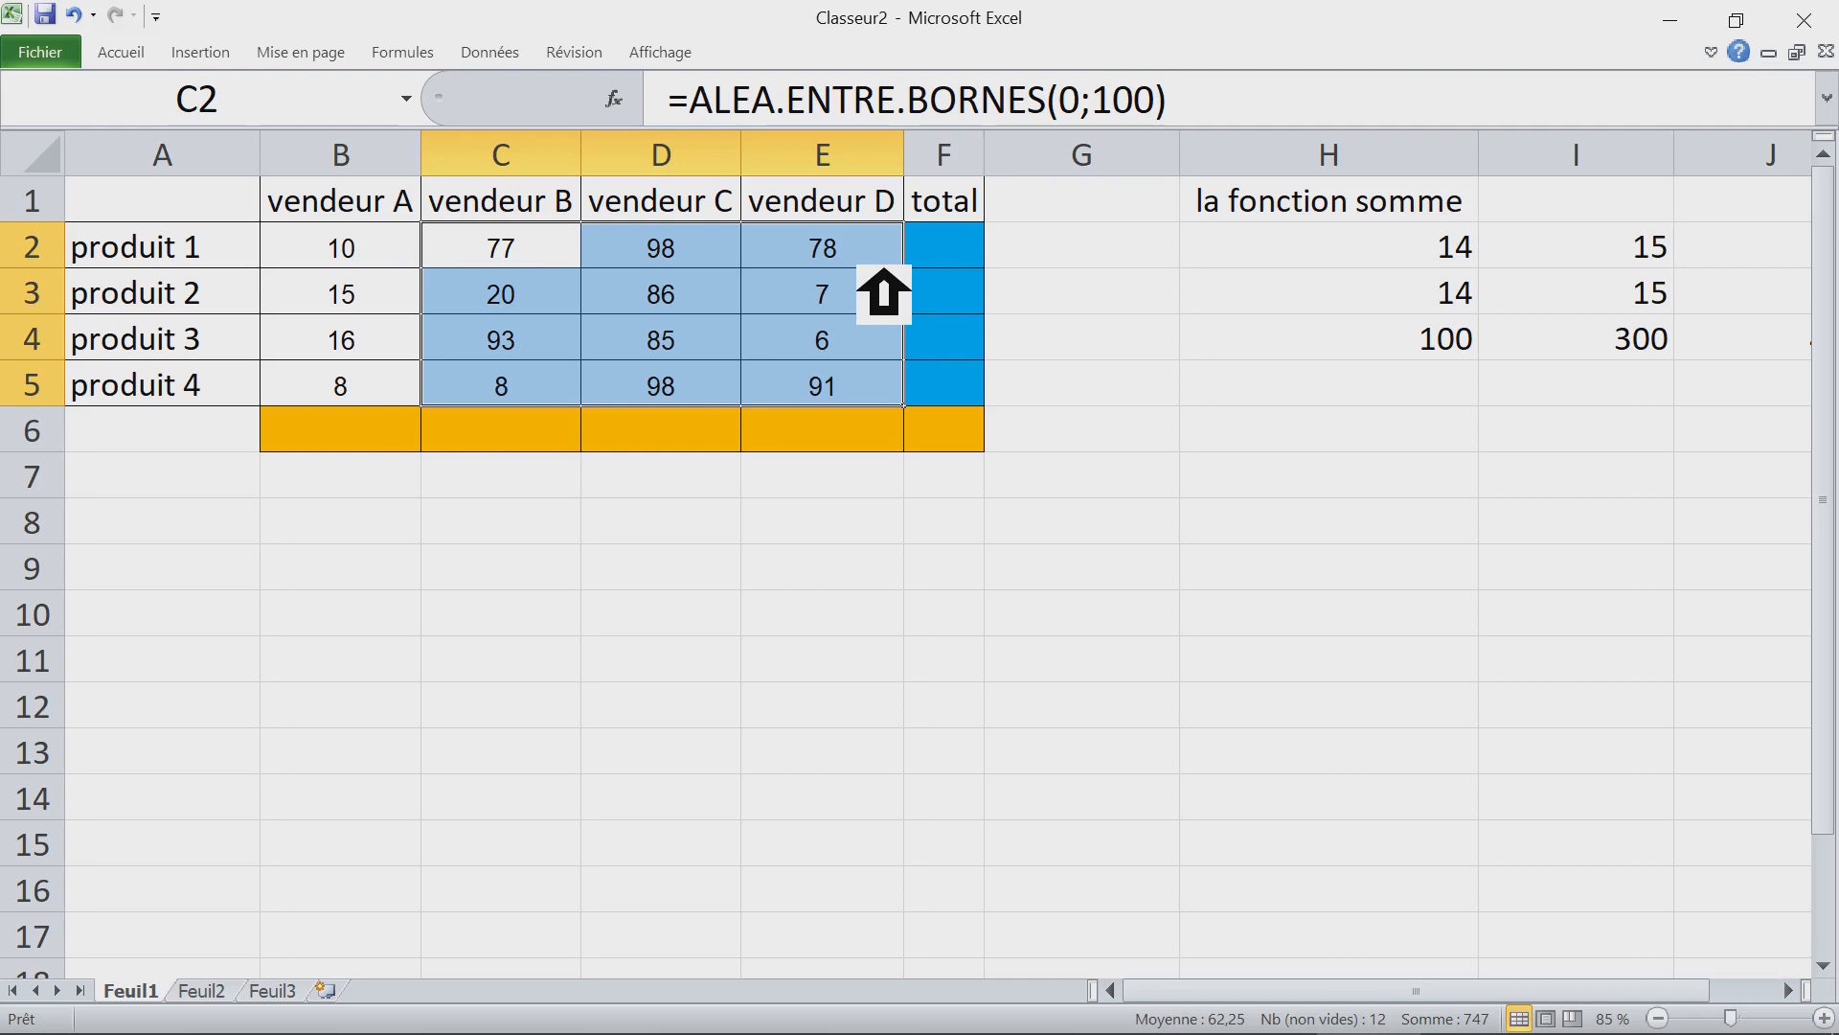
Step: Increase the font size of the sales figures in B2:E5 to 24 and collapse the ribbon again
left_click_drag(367, 264, 821, 395)
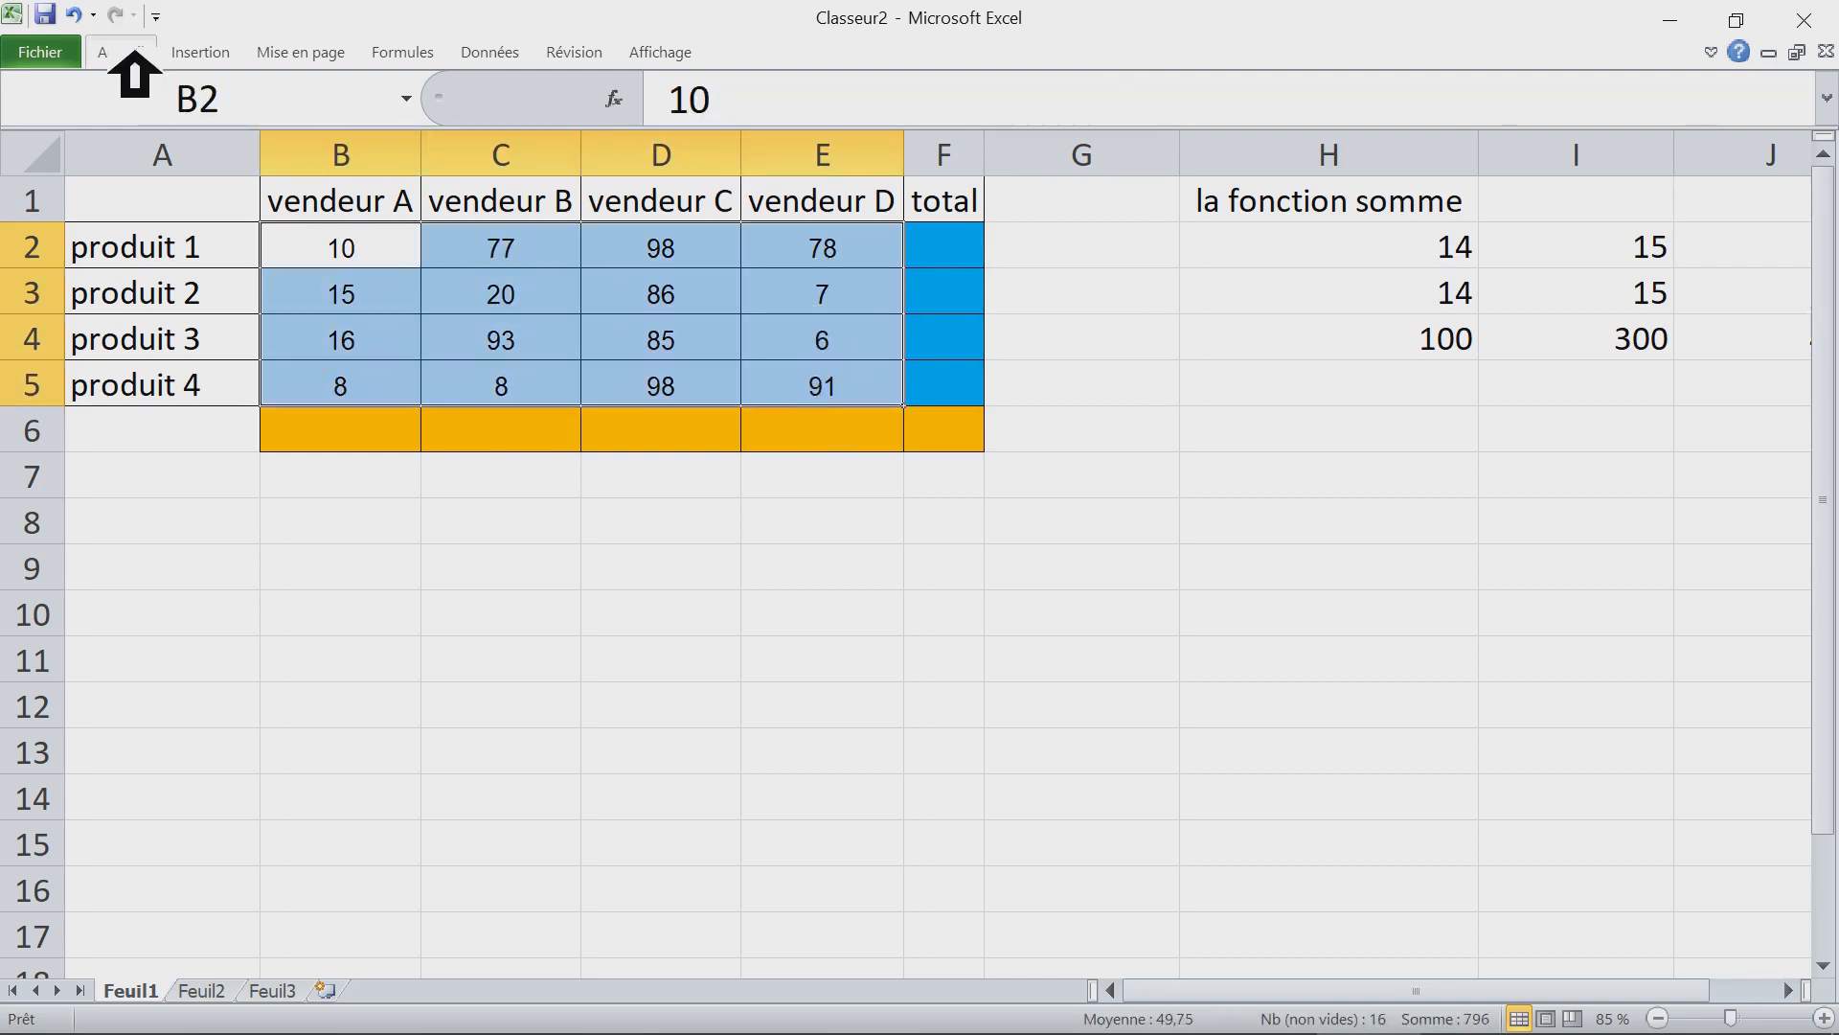
double_click(138, 50)
left_click(349, 103)
left_click(350, 103)
left_click(350, 103)
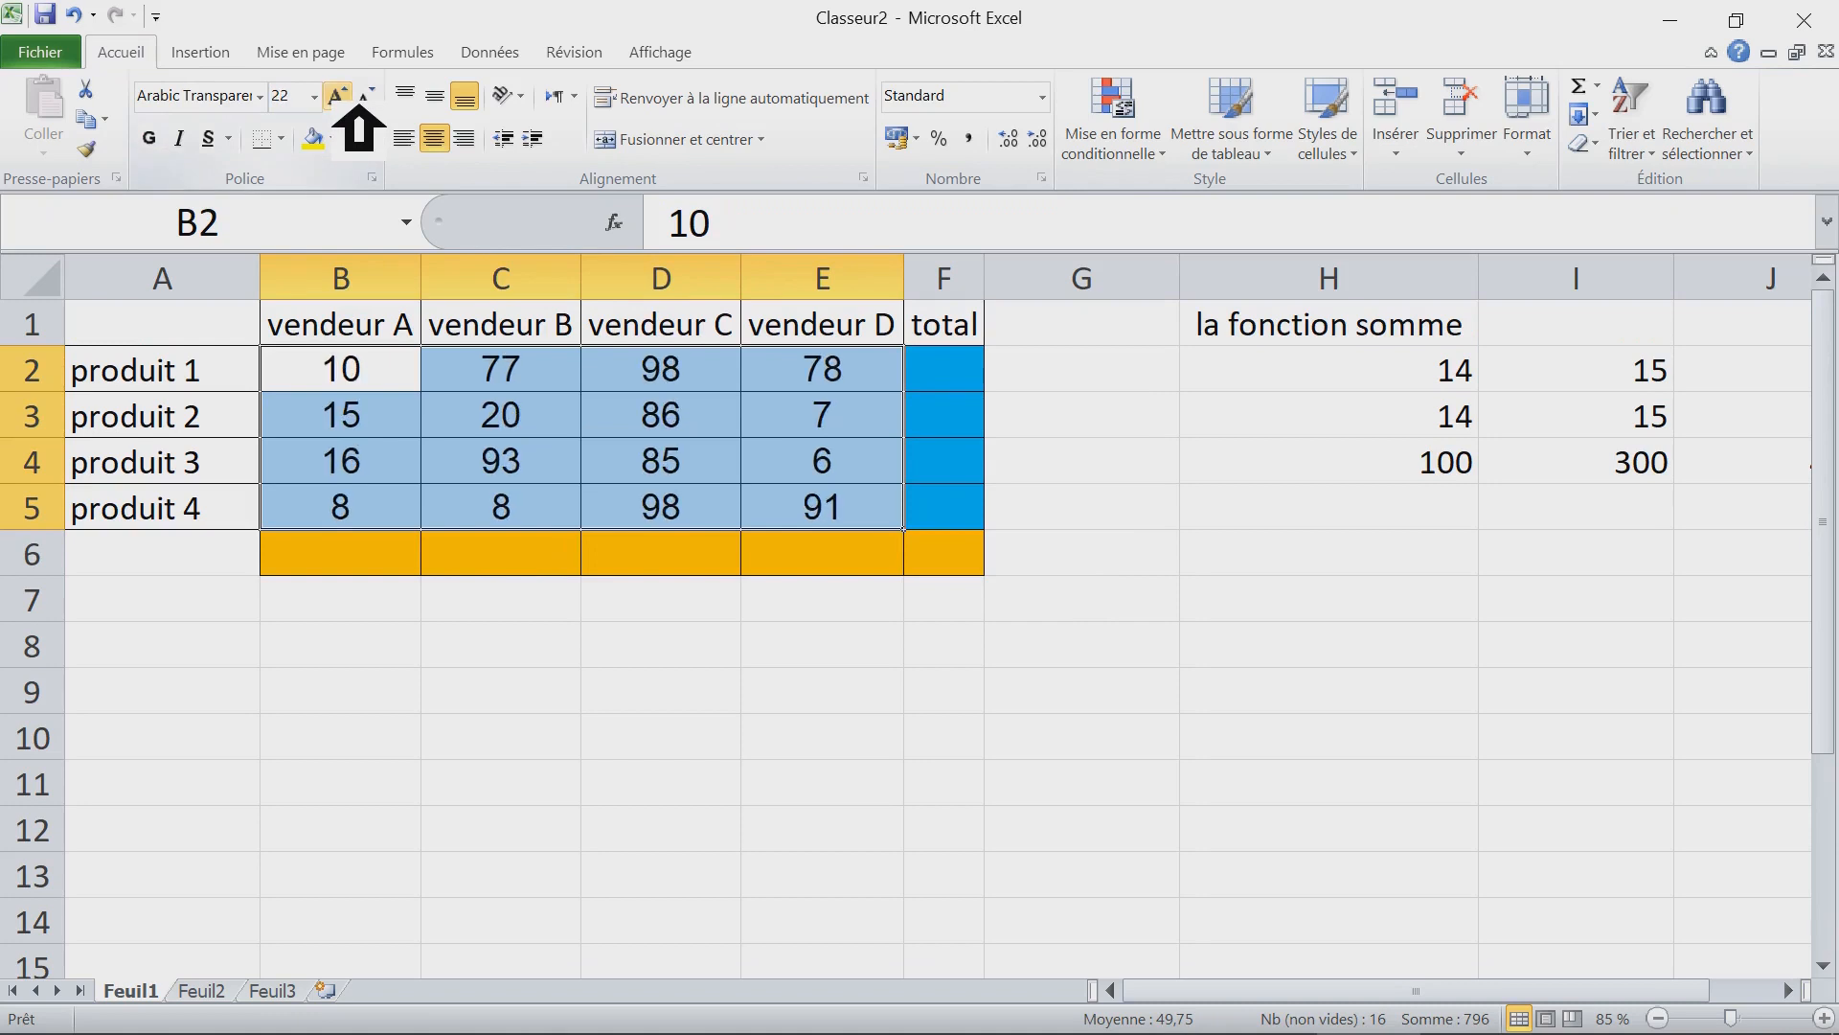
left_click(350, 102)
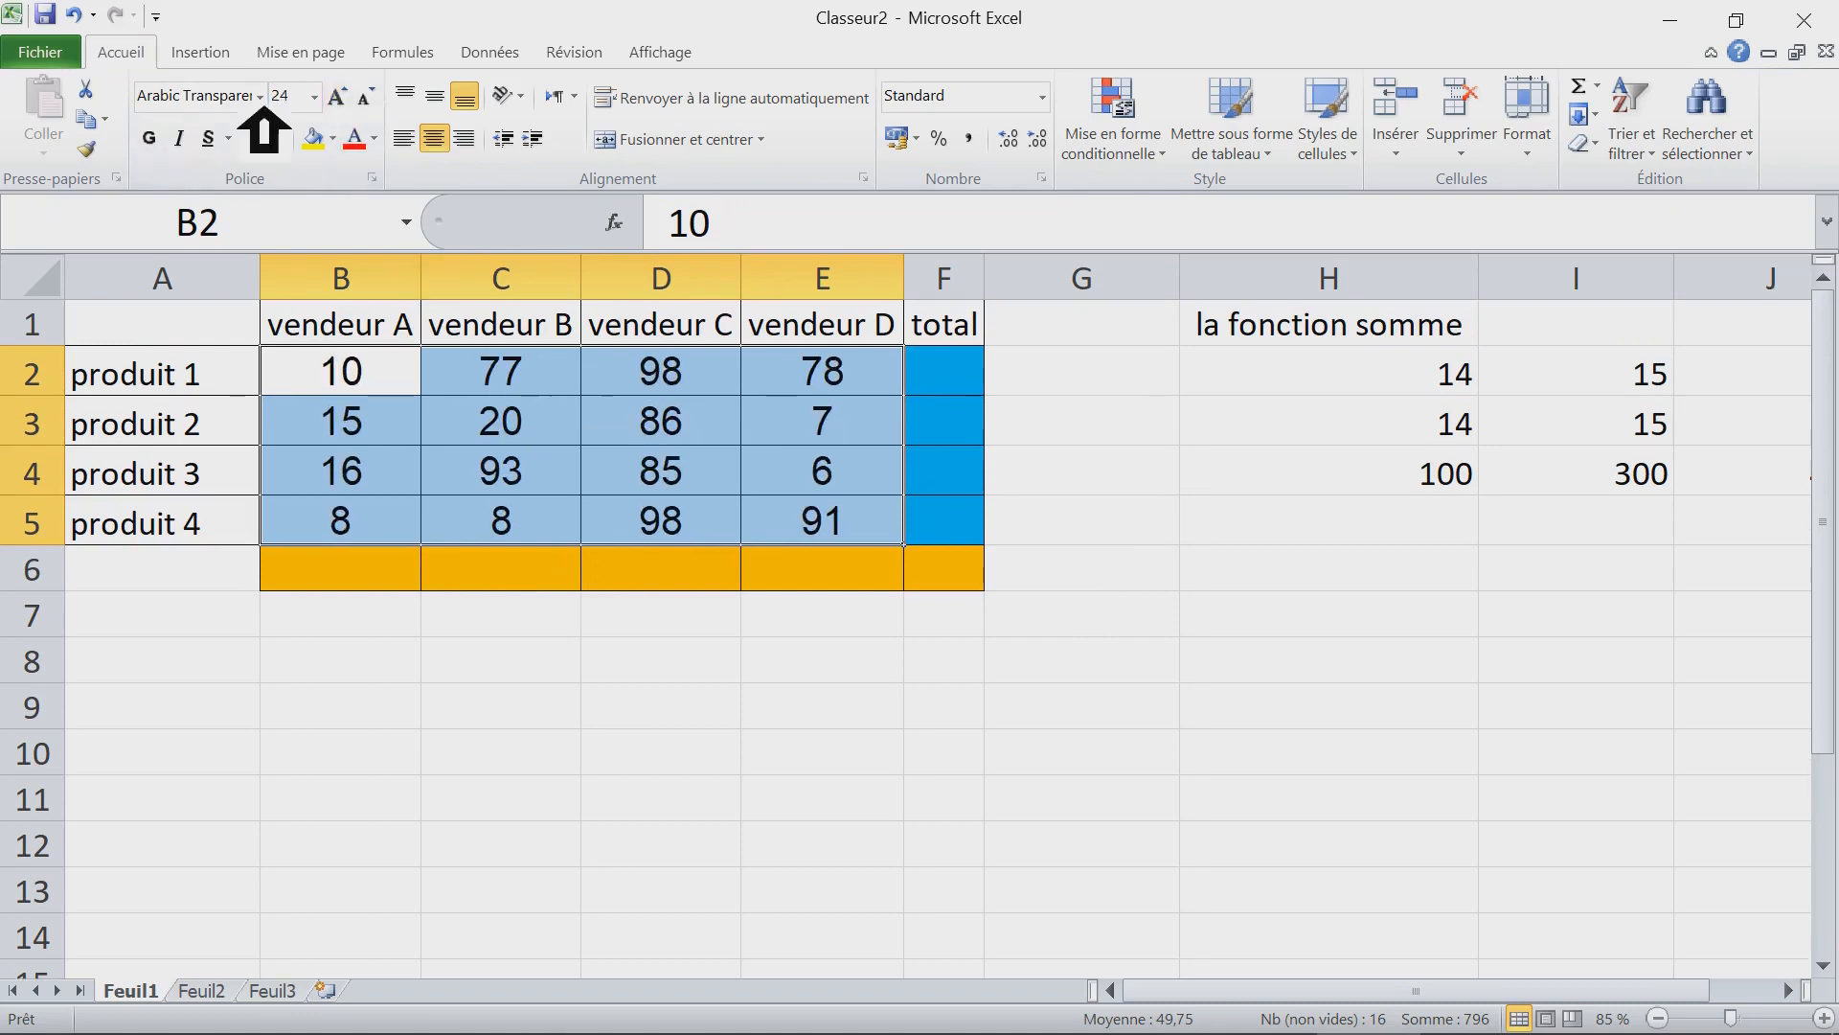
double_click(143, 51)
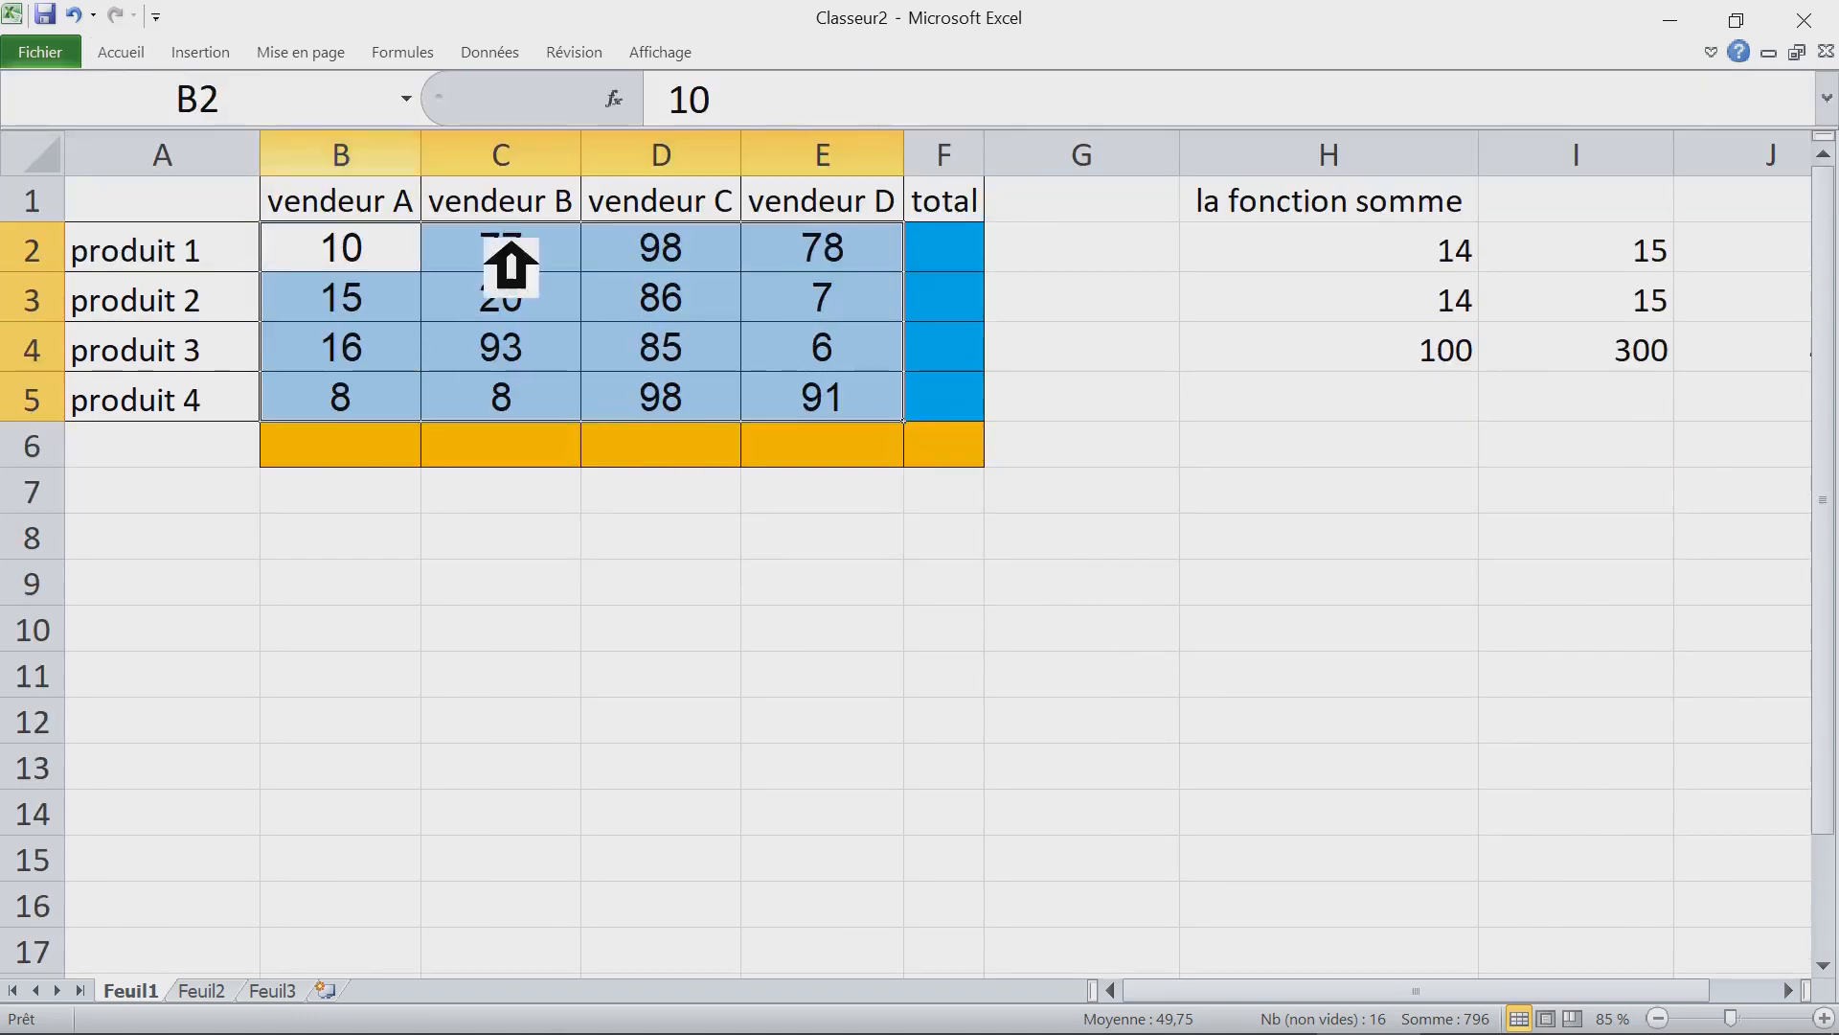
Step: Deselect the table and recalculate the sheet several times to regenerate the random sales figures
left_click(900, 343)
left_click(1173, 320)
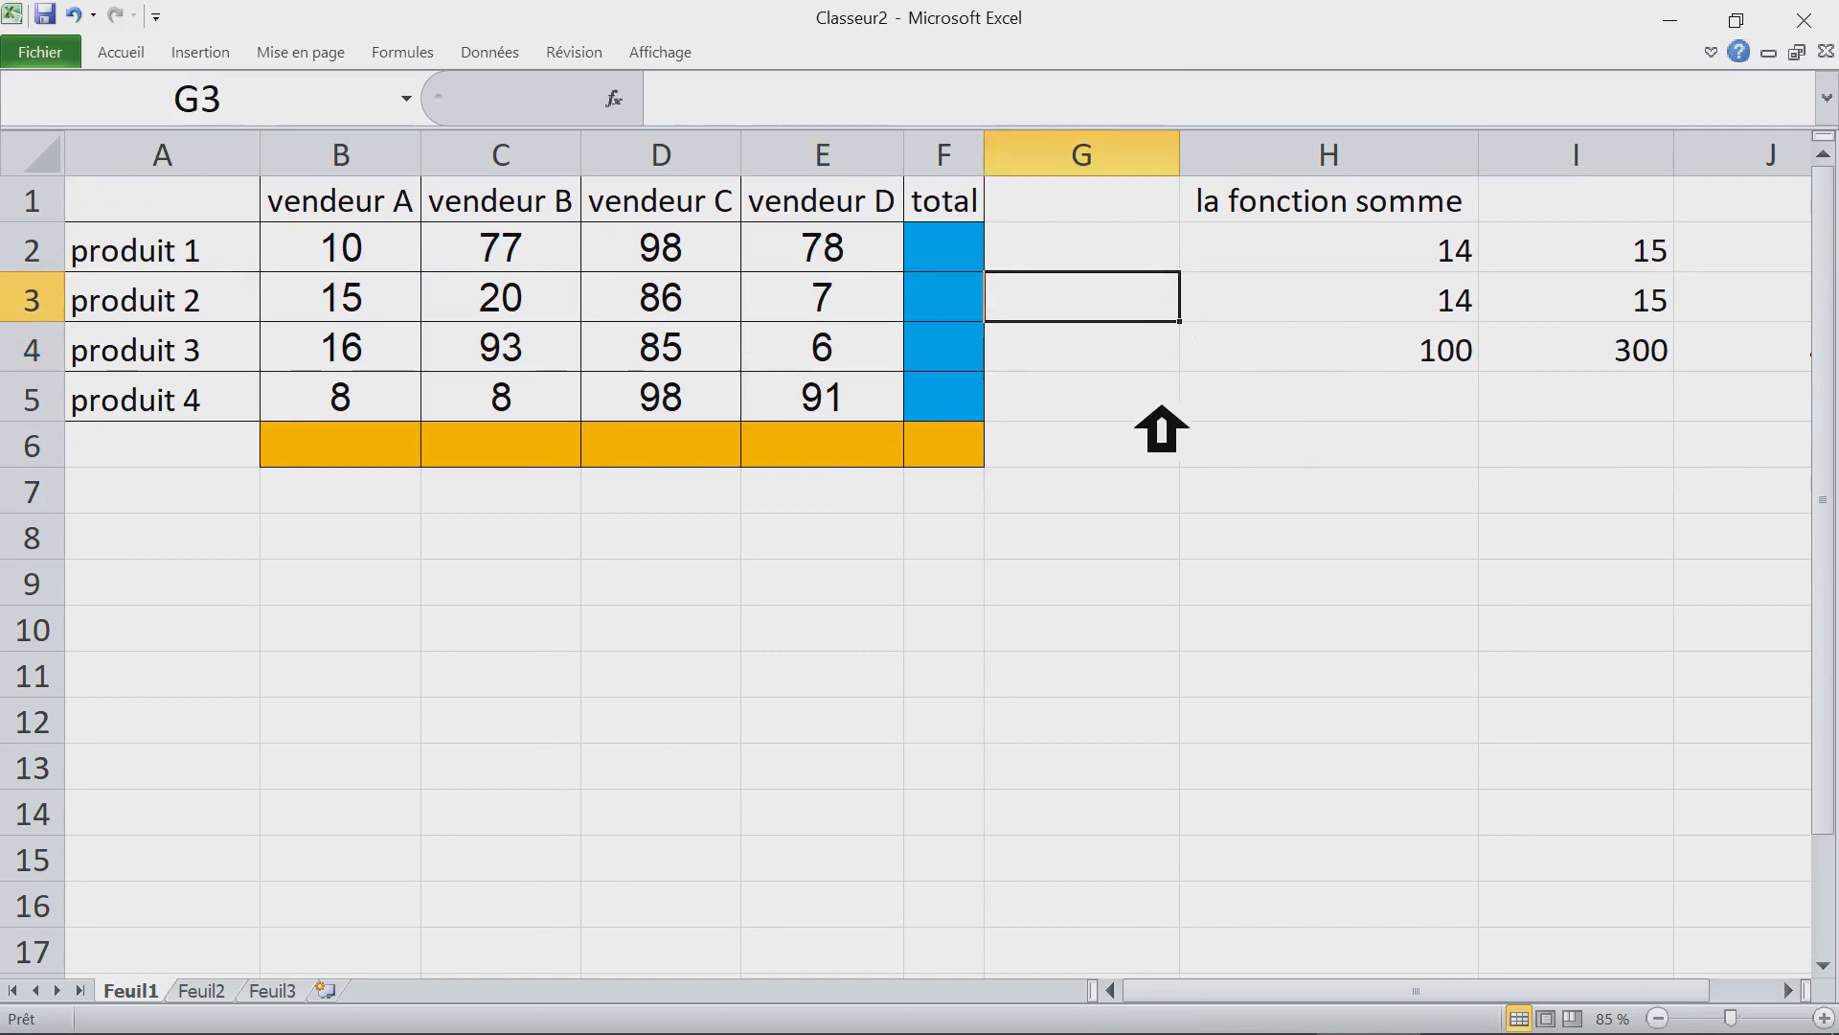
key("F9")
key("F9")
key("F9")
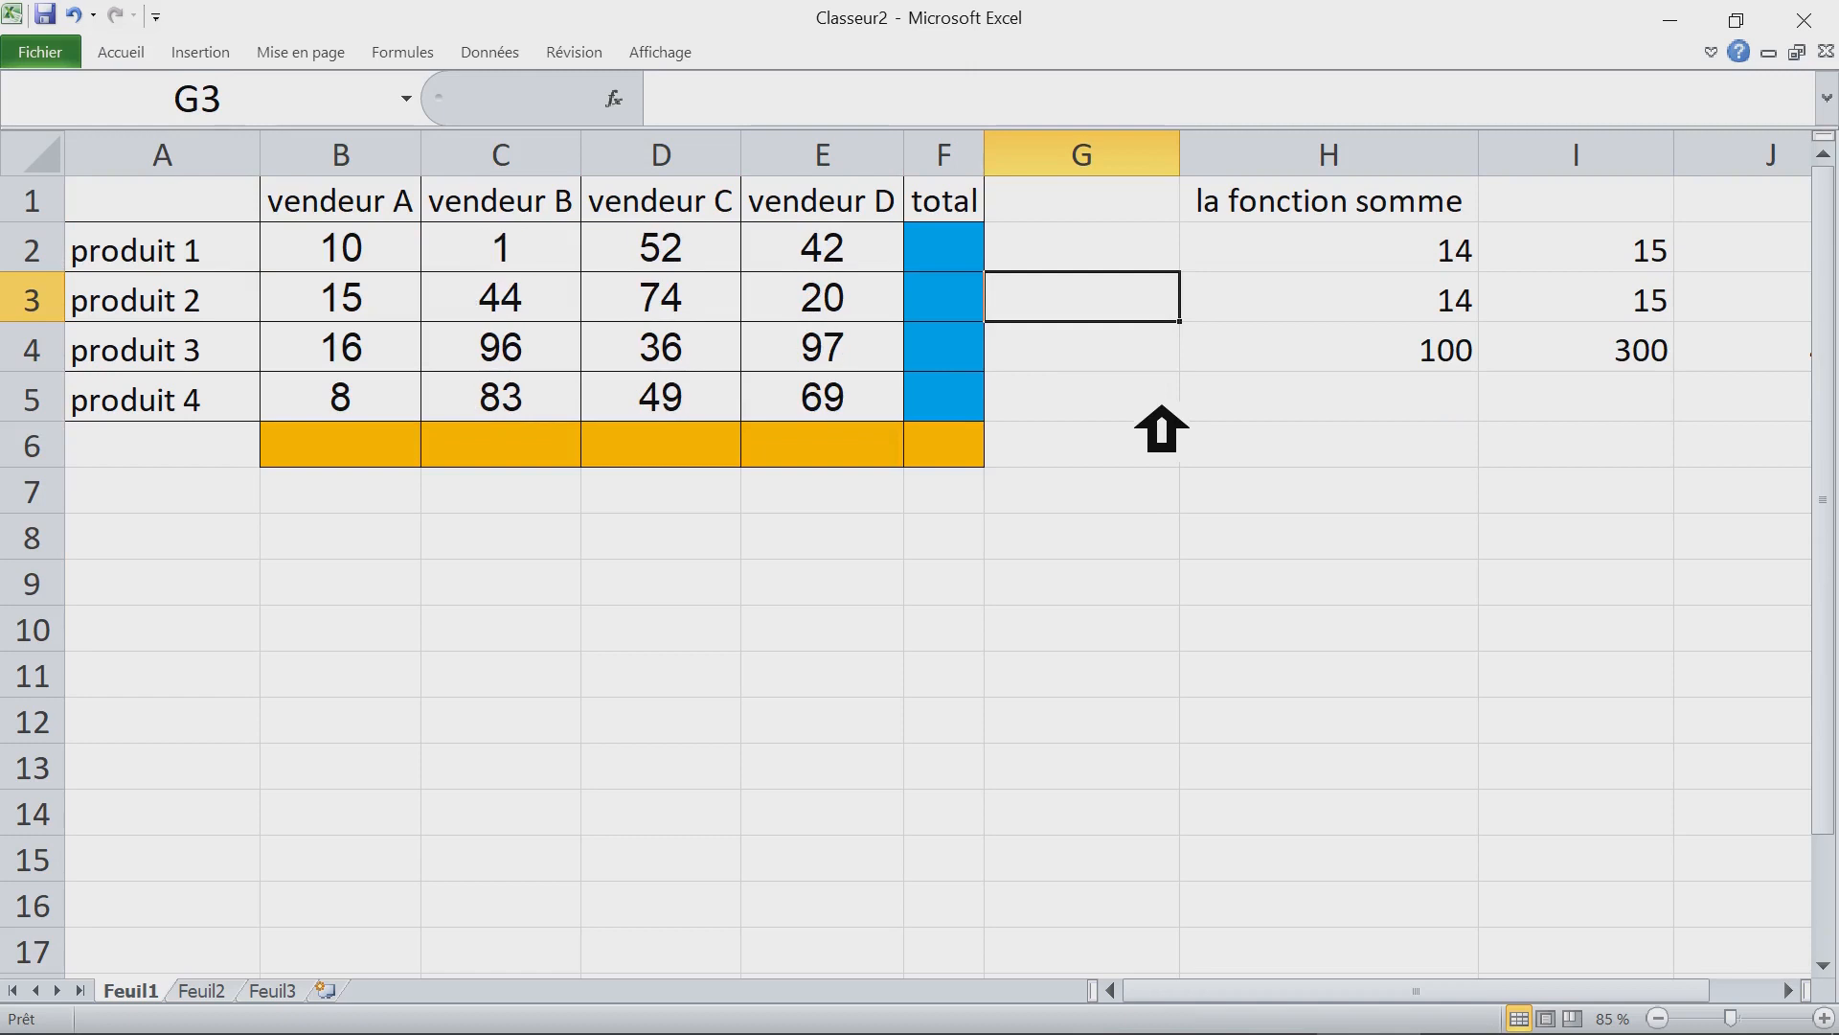
left_click(383, 261)
double_click(408, 258)
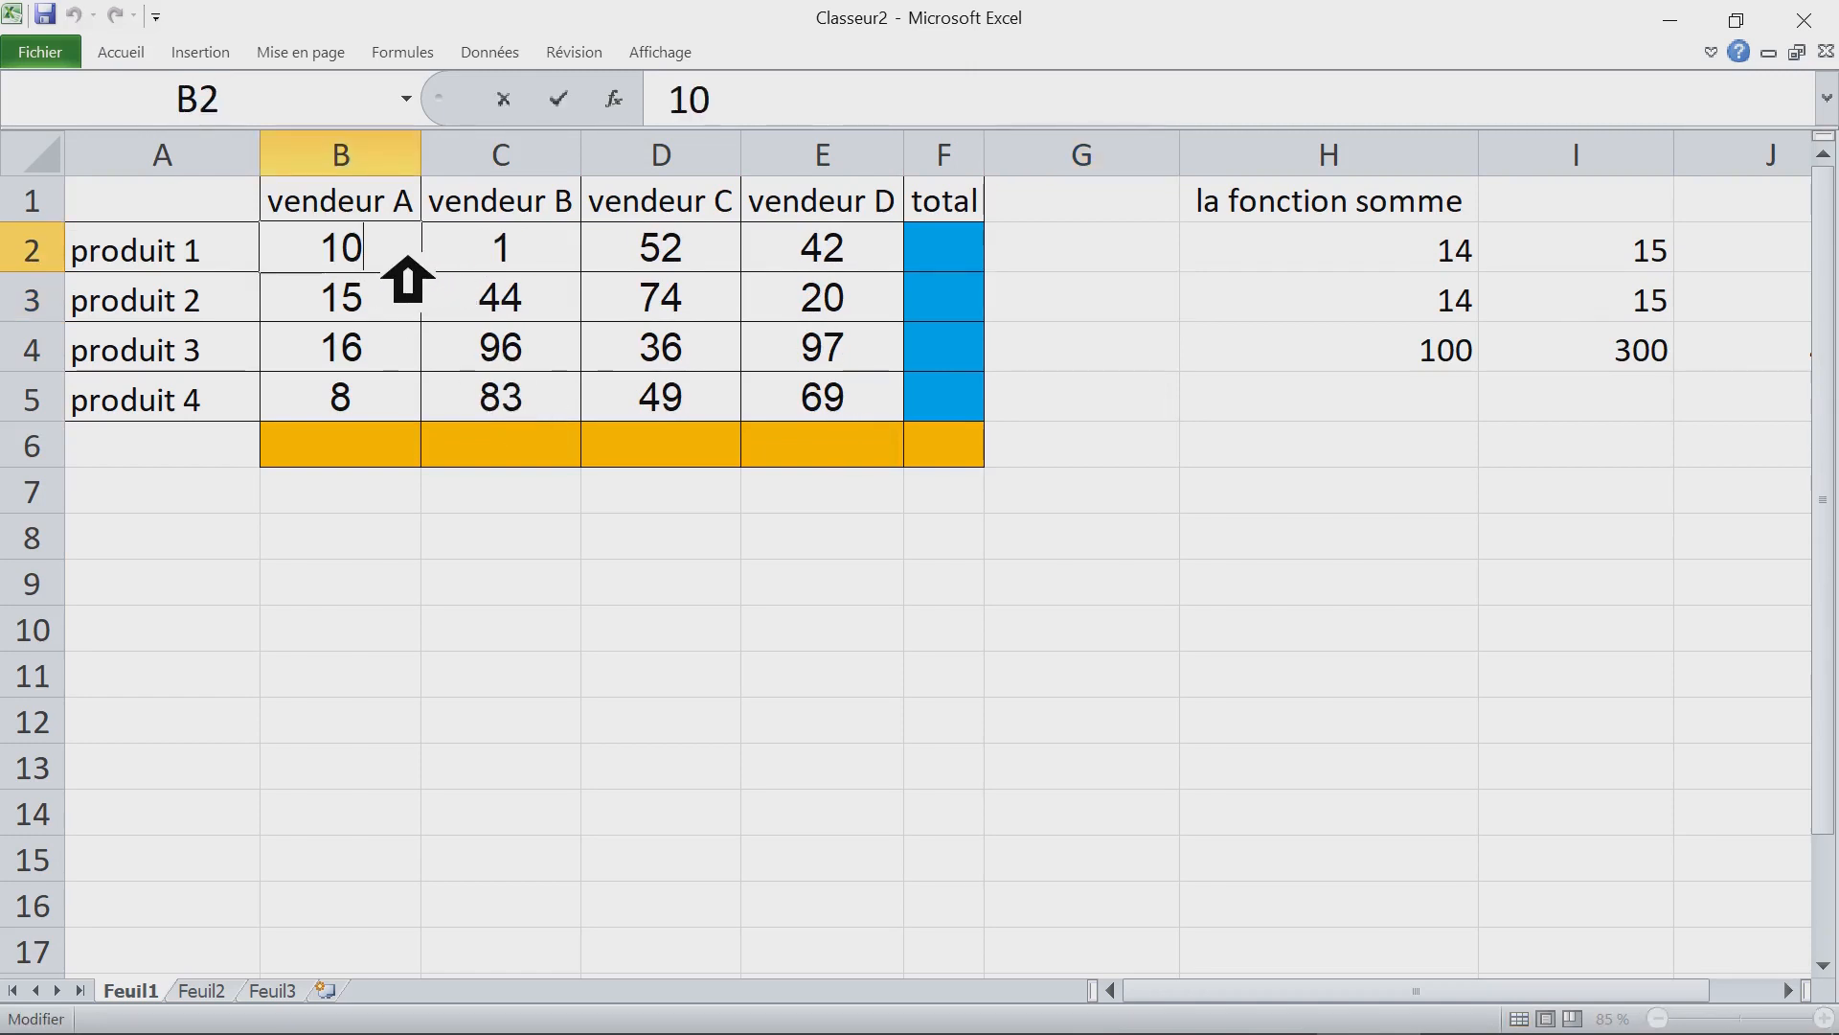
key("Escape")
Step: Copy the random-number formula from C2 into B2
left_click(501, 255)
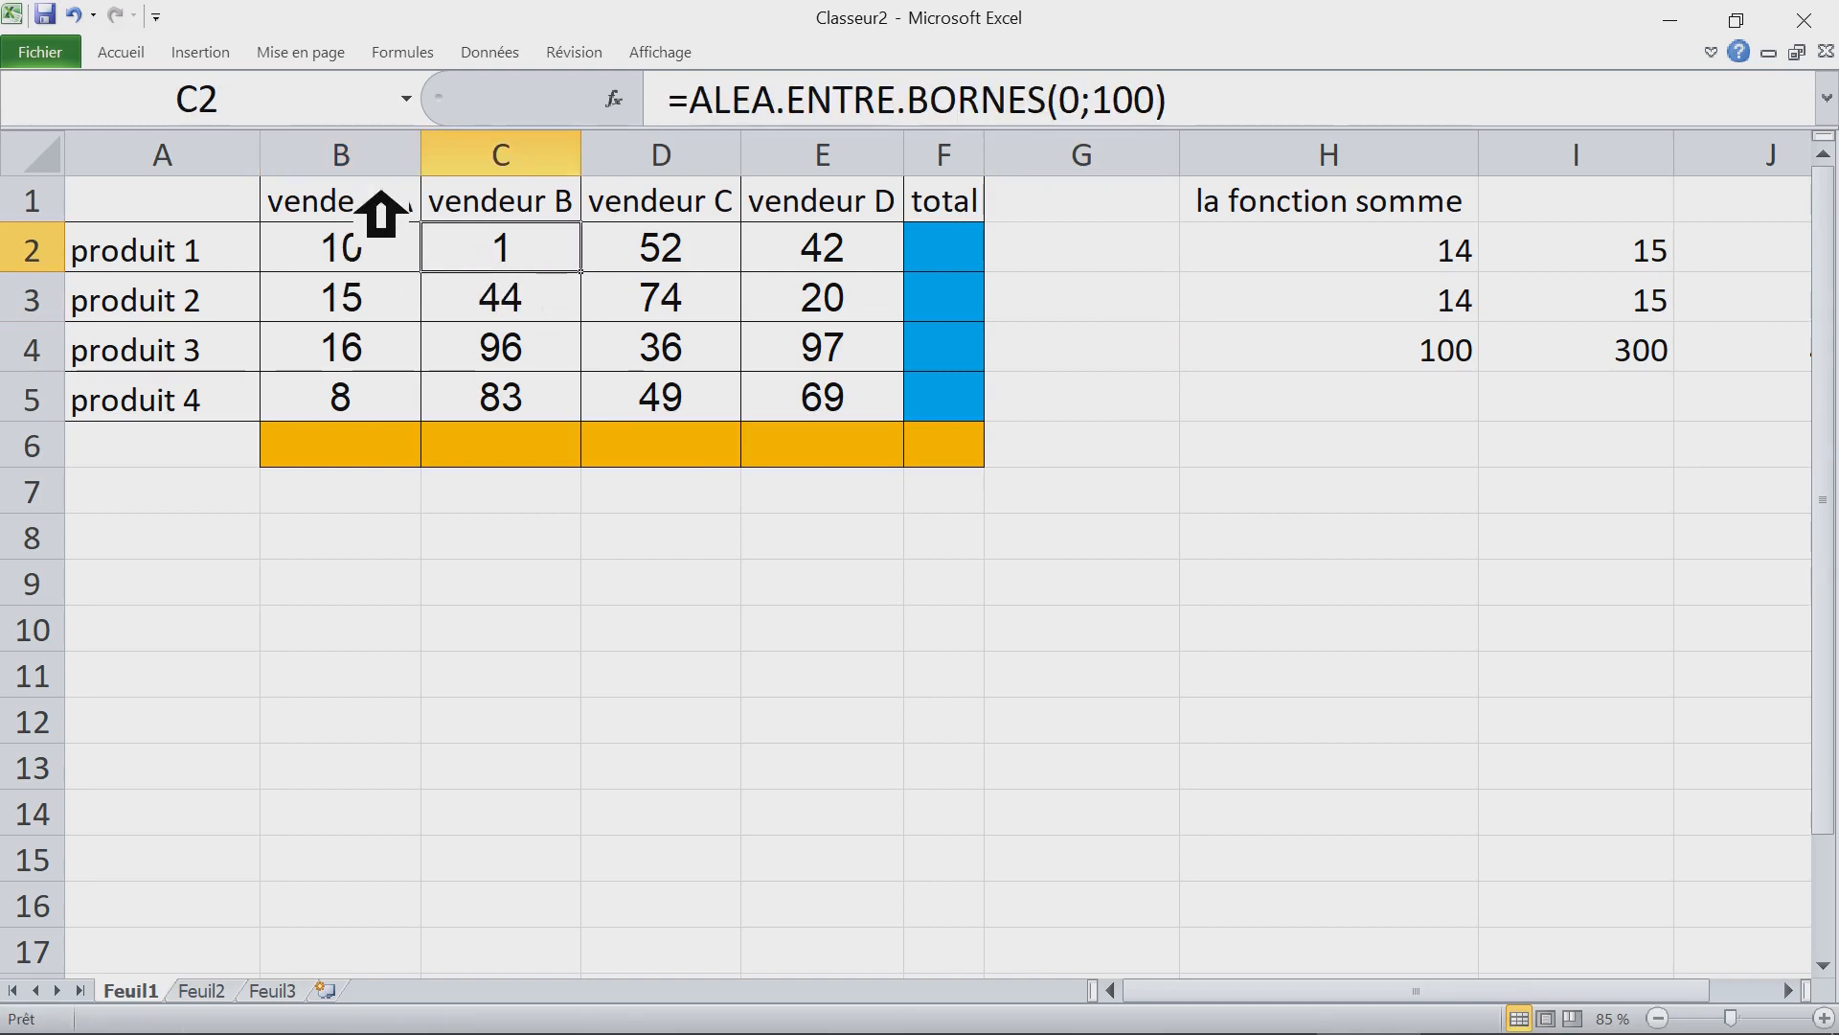
key("ctrl+c")
left_click(387, 257)
key("ctrl+v")
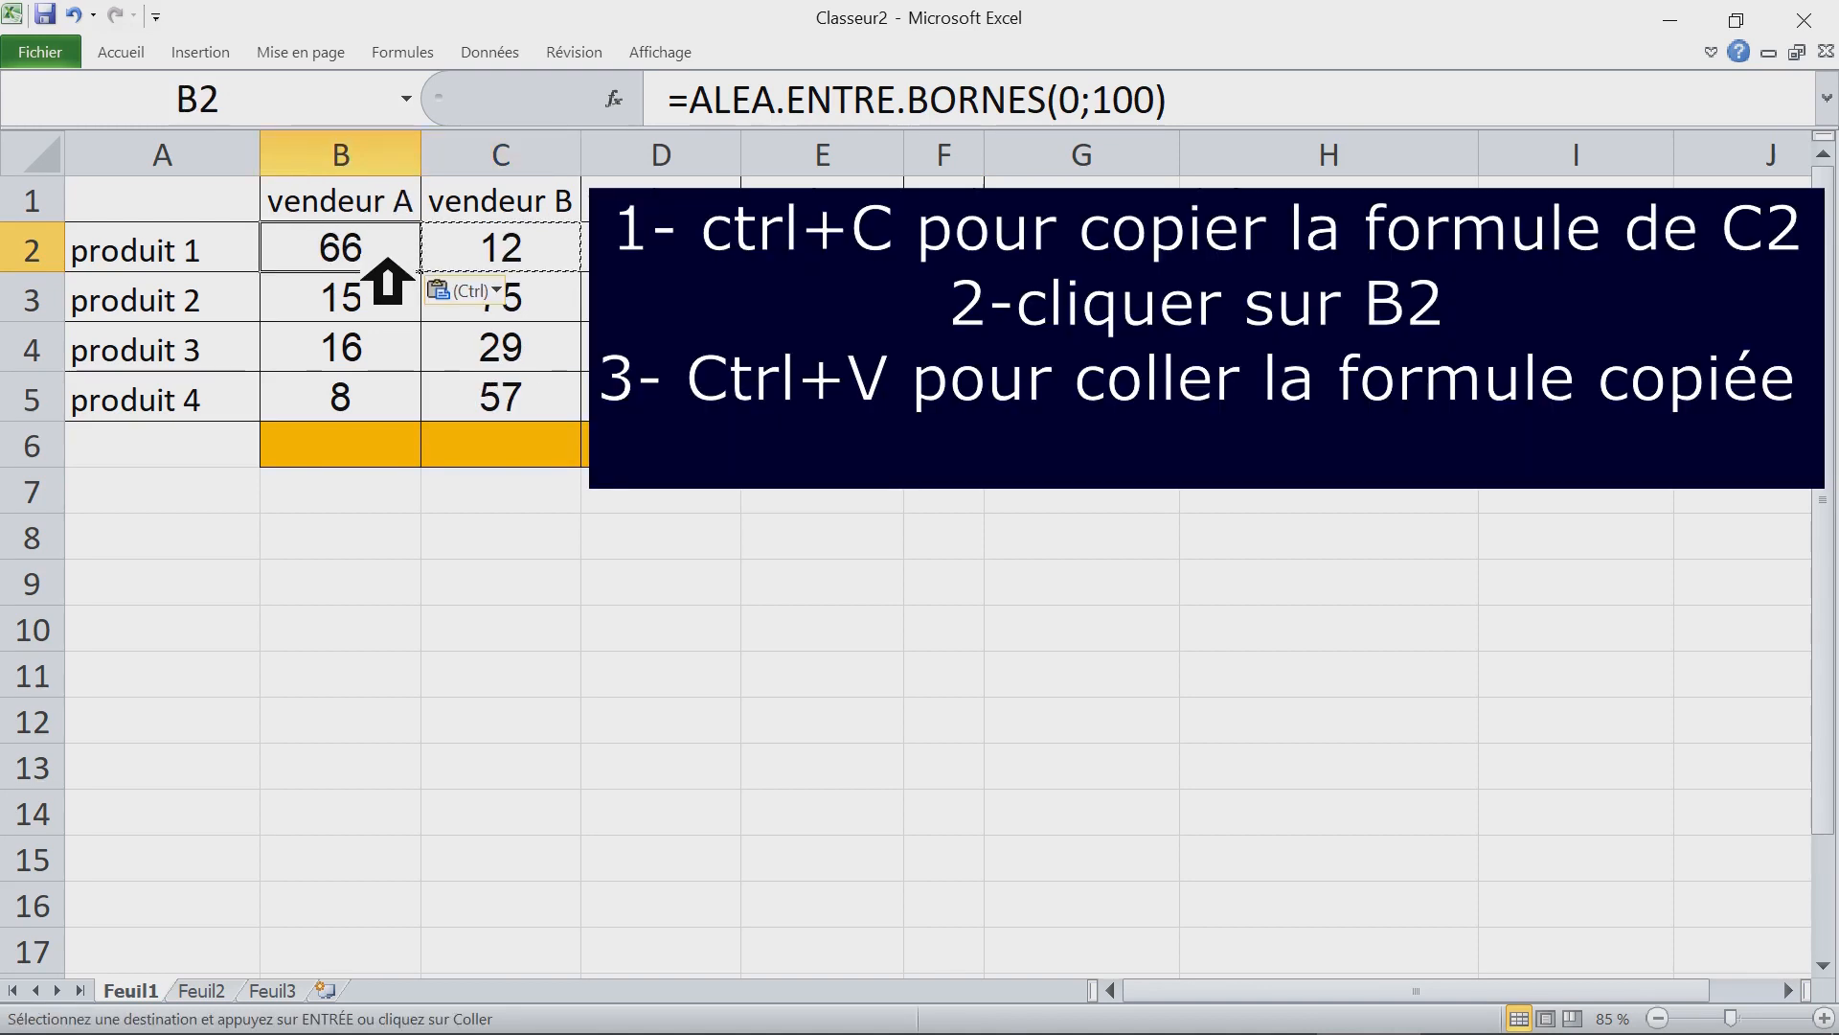
key("Return")
Step: Fill the formula in B2 down through B5 so vendeur A's sales are random too
left_click(397, 296)
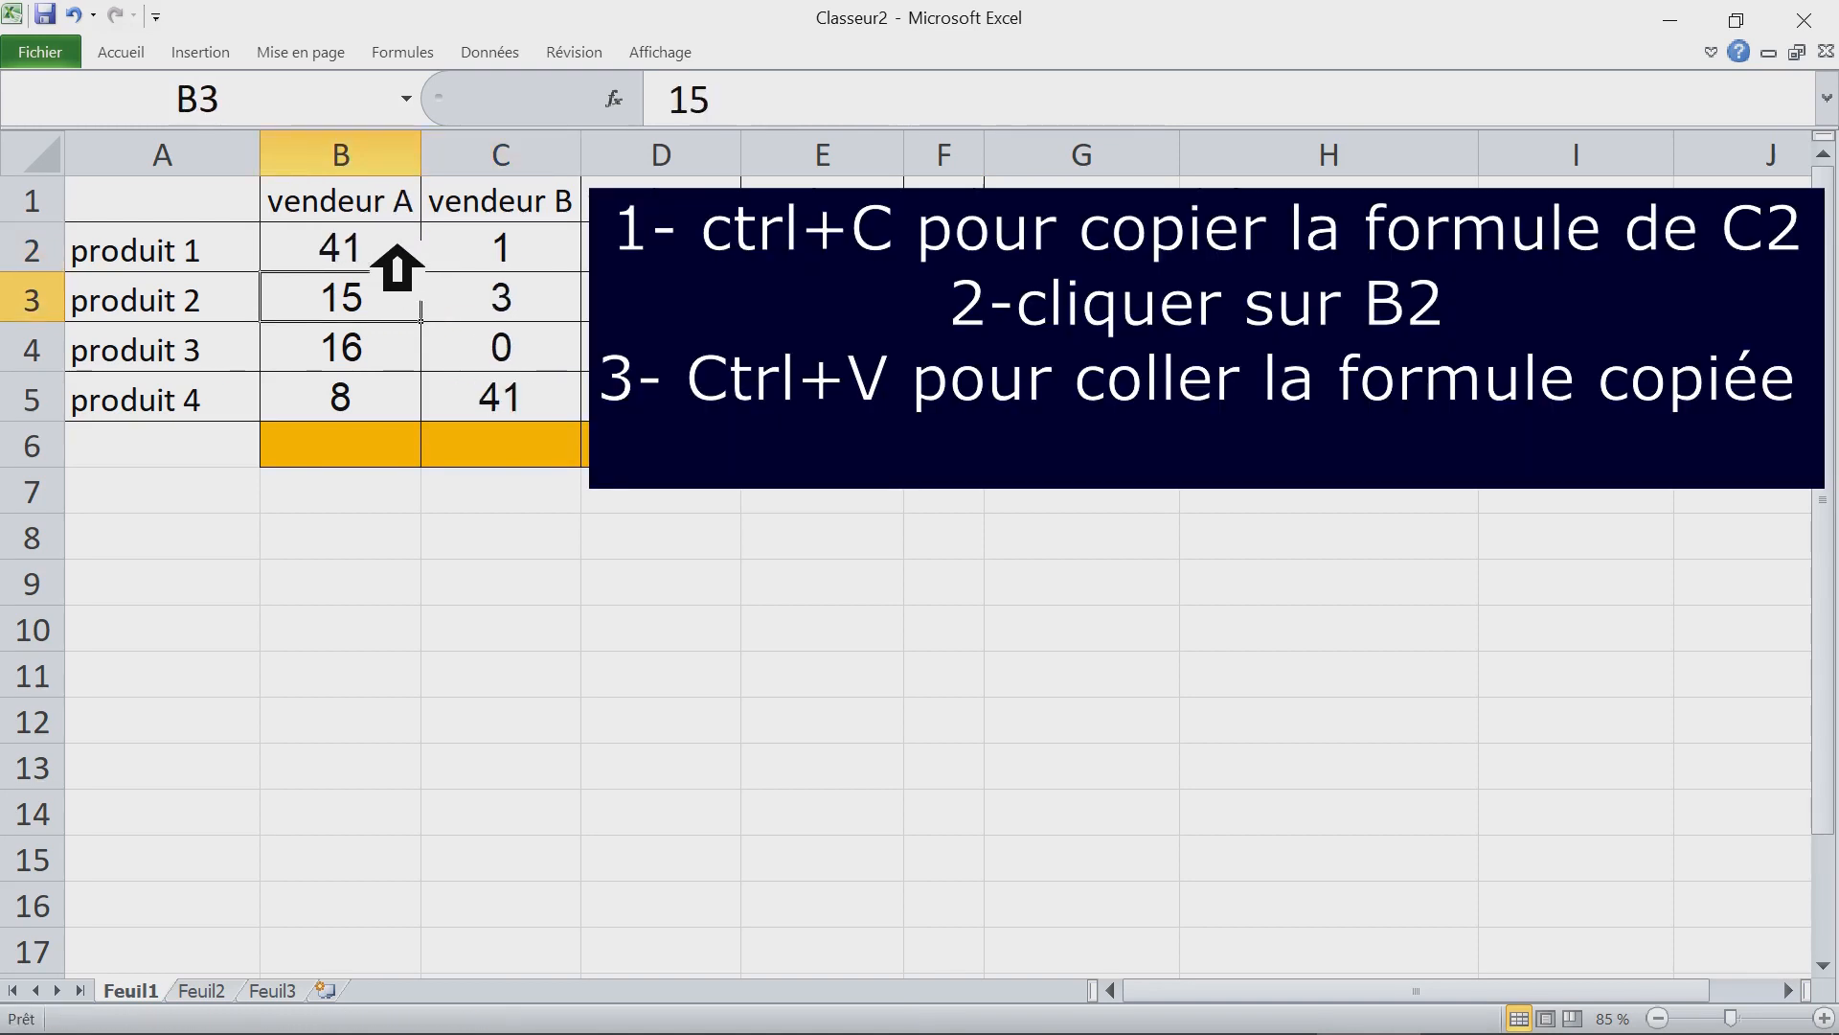
left_click(395, 251)
left_click_drag(444, 294, 436, 423)
left_click(365, 450)
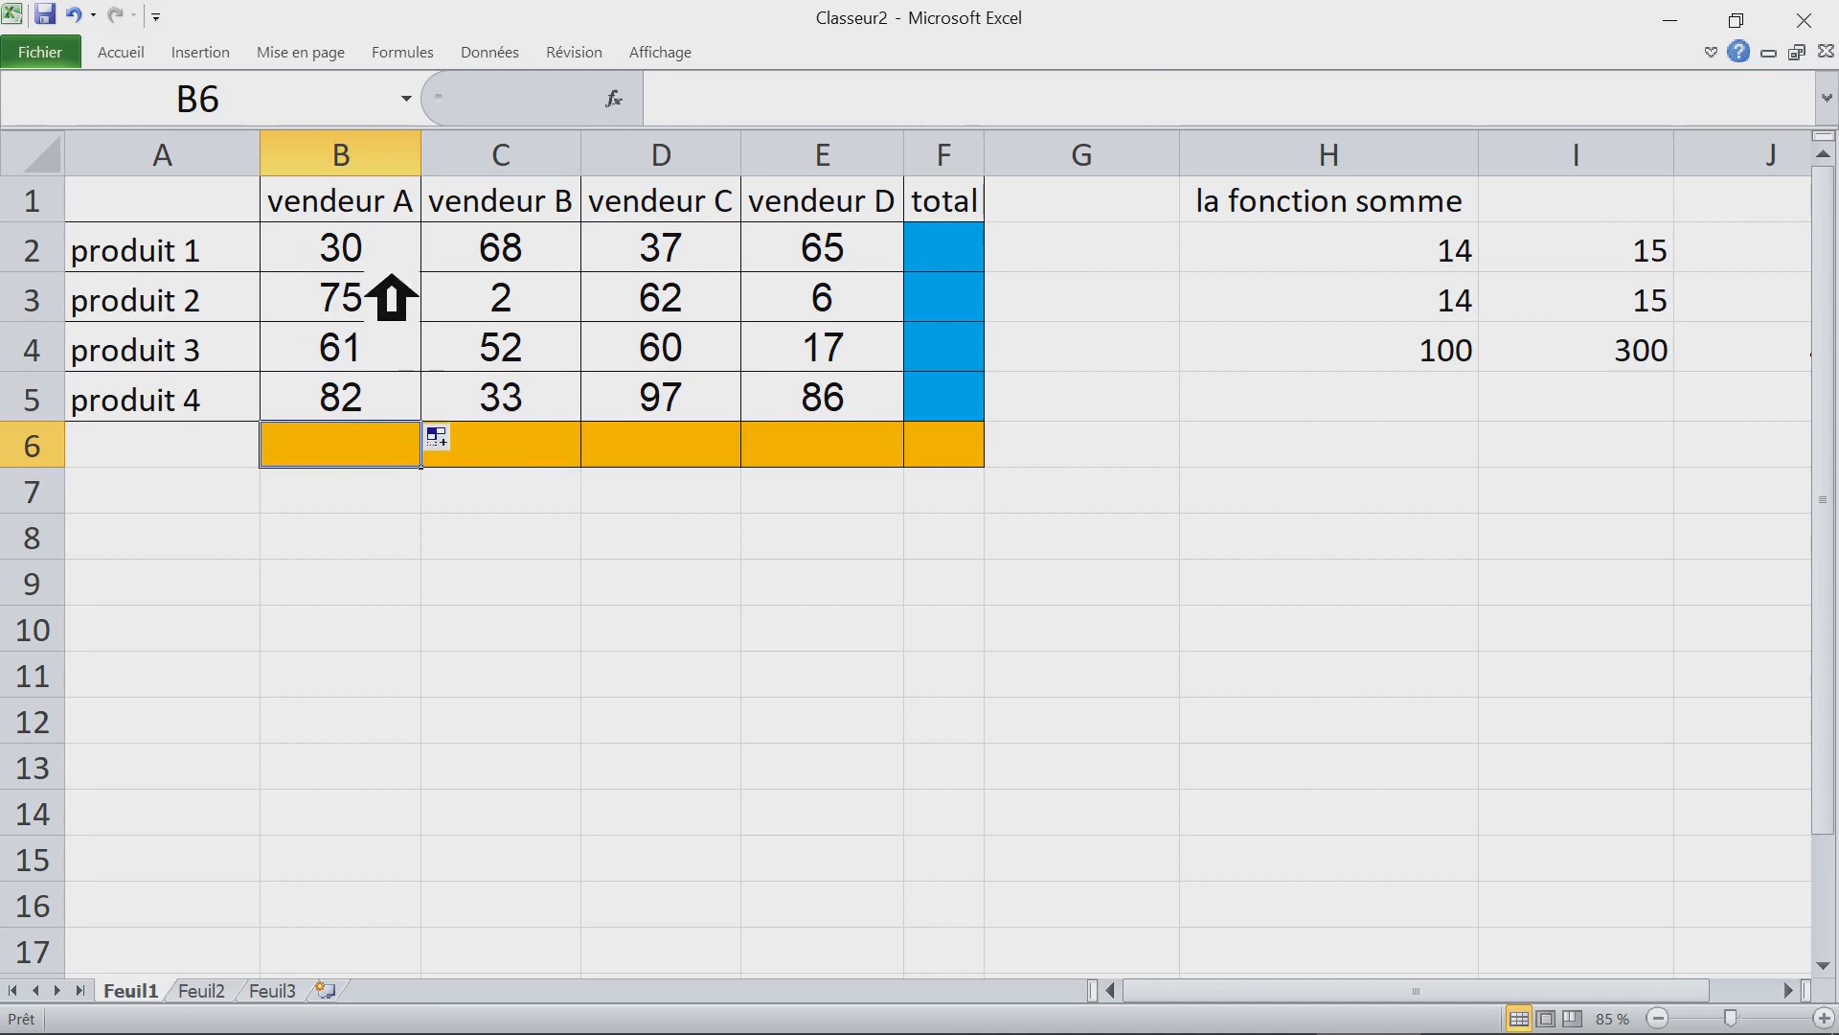
left_click(555, 448)
Step: Total produit 1 in F2 with =SOMME(B2:E2) and fill the formula down to F5
left_click_drag(416, 249, 834, 253)
left_click(957, 255)
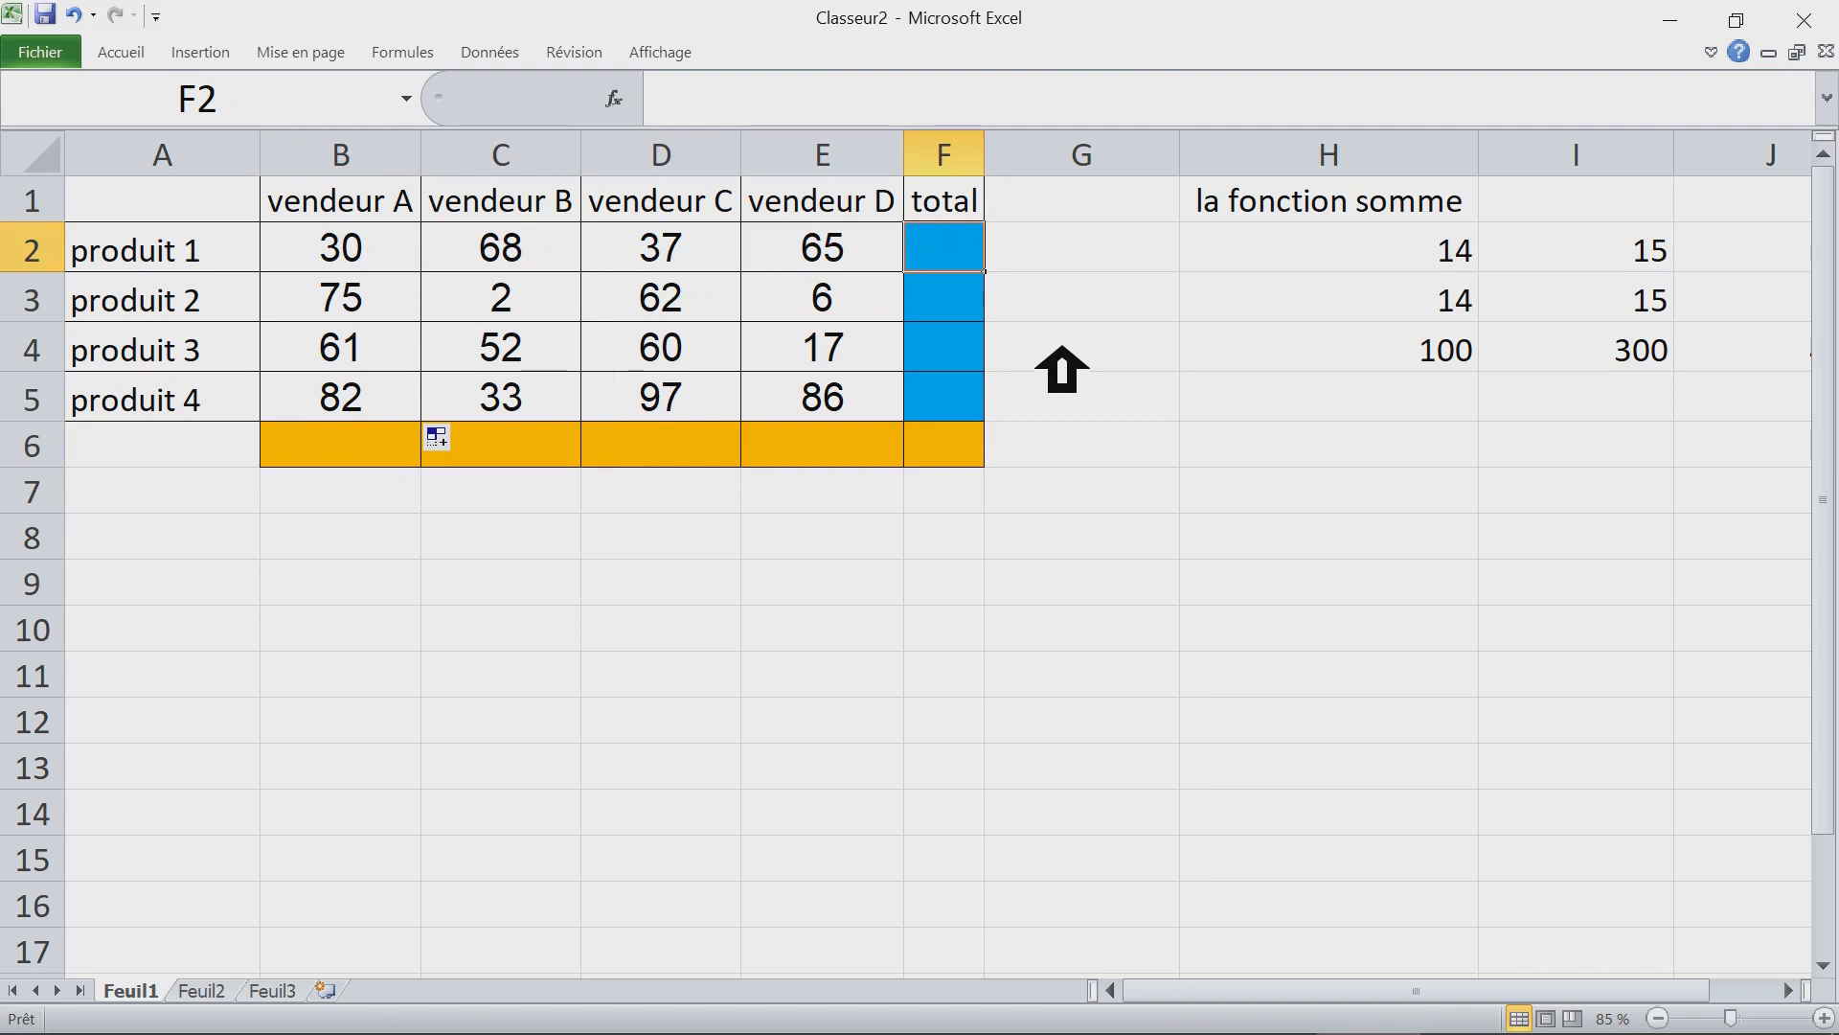
type("=somme")
key("Tab")
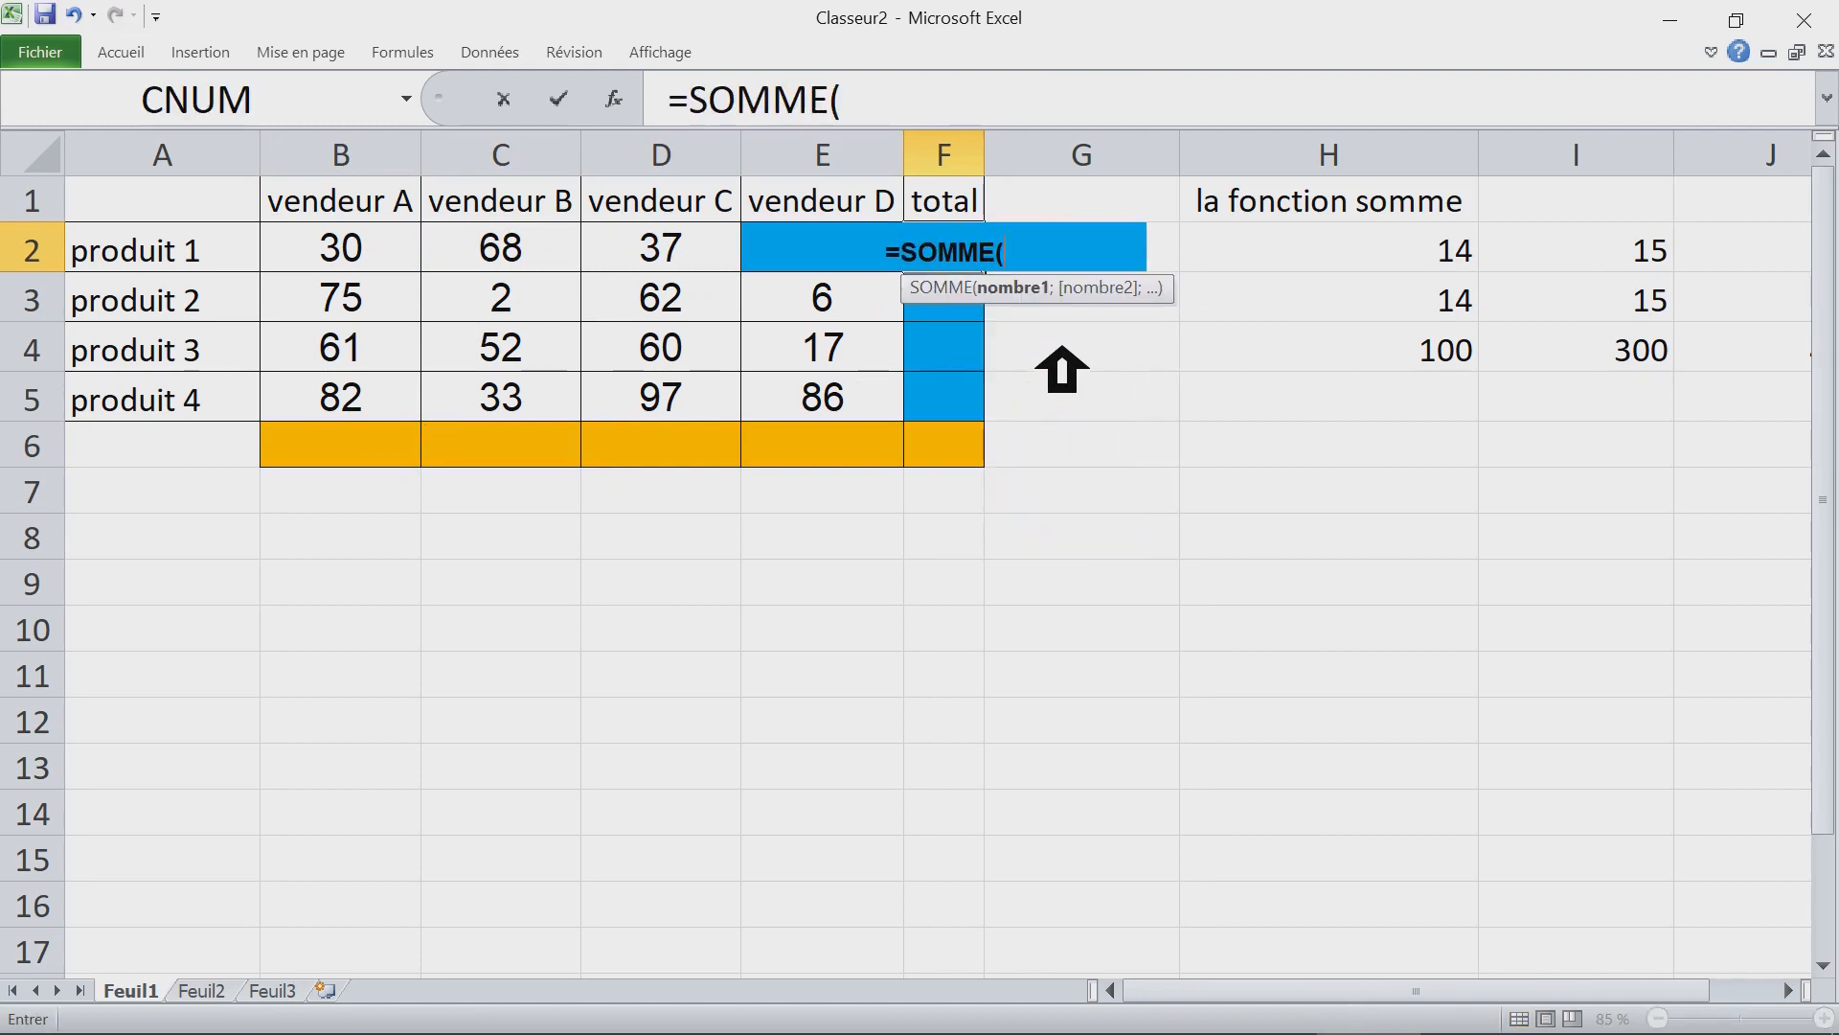
left_click(364, 261)
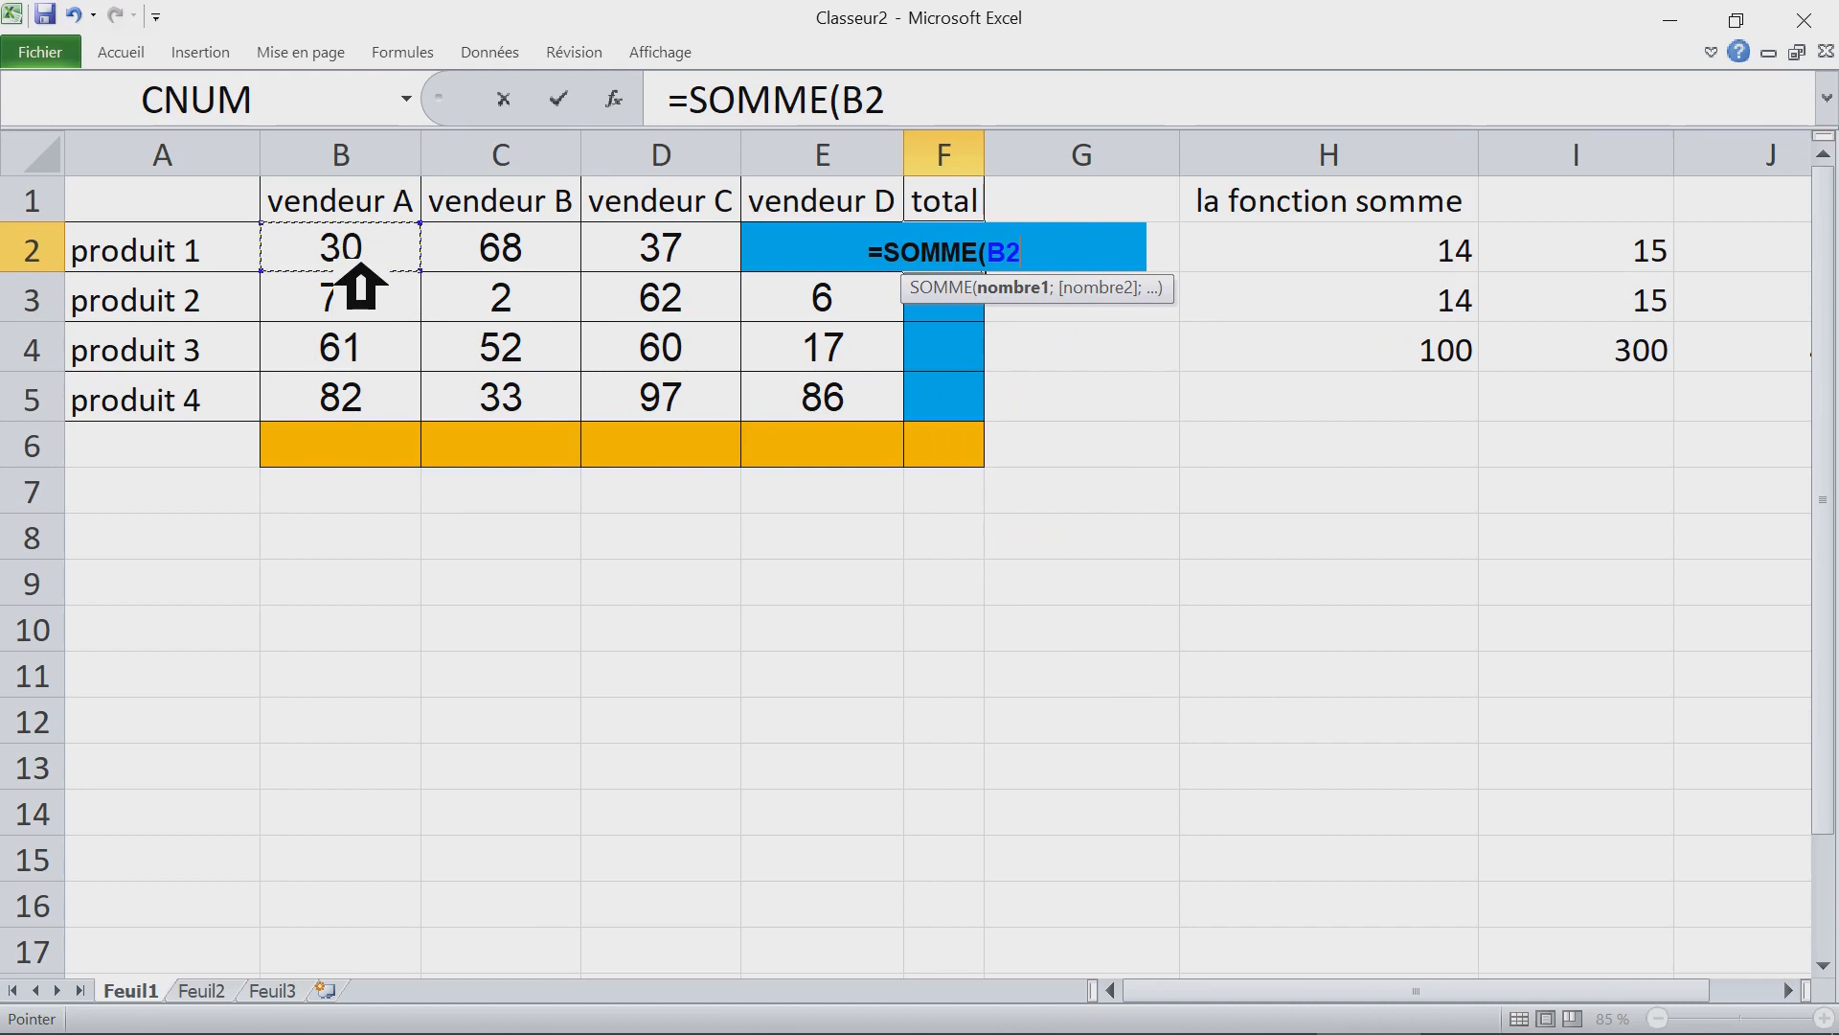
left_click_drag(373, 264, 766, 257)
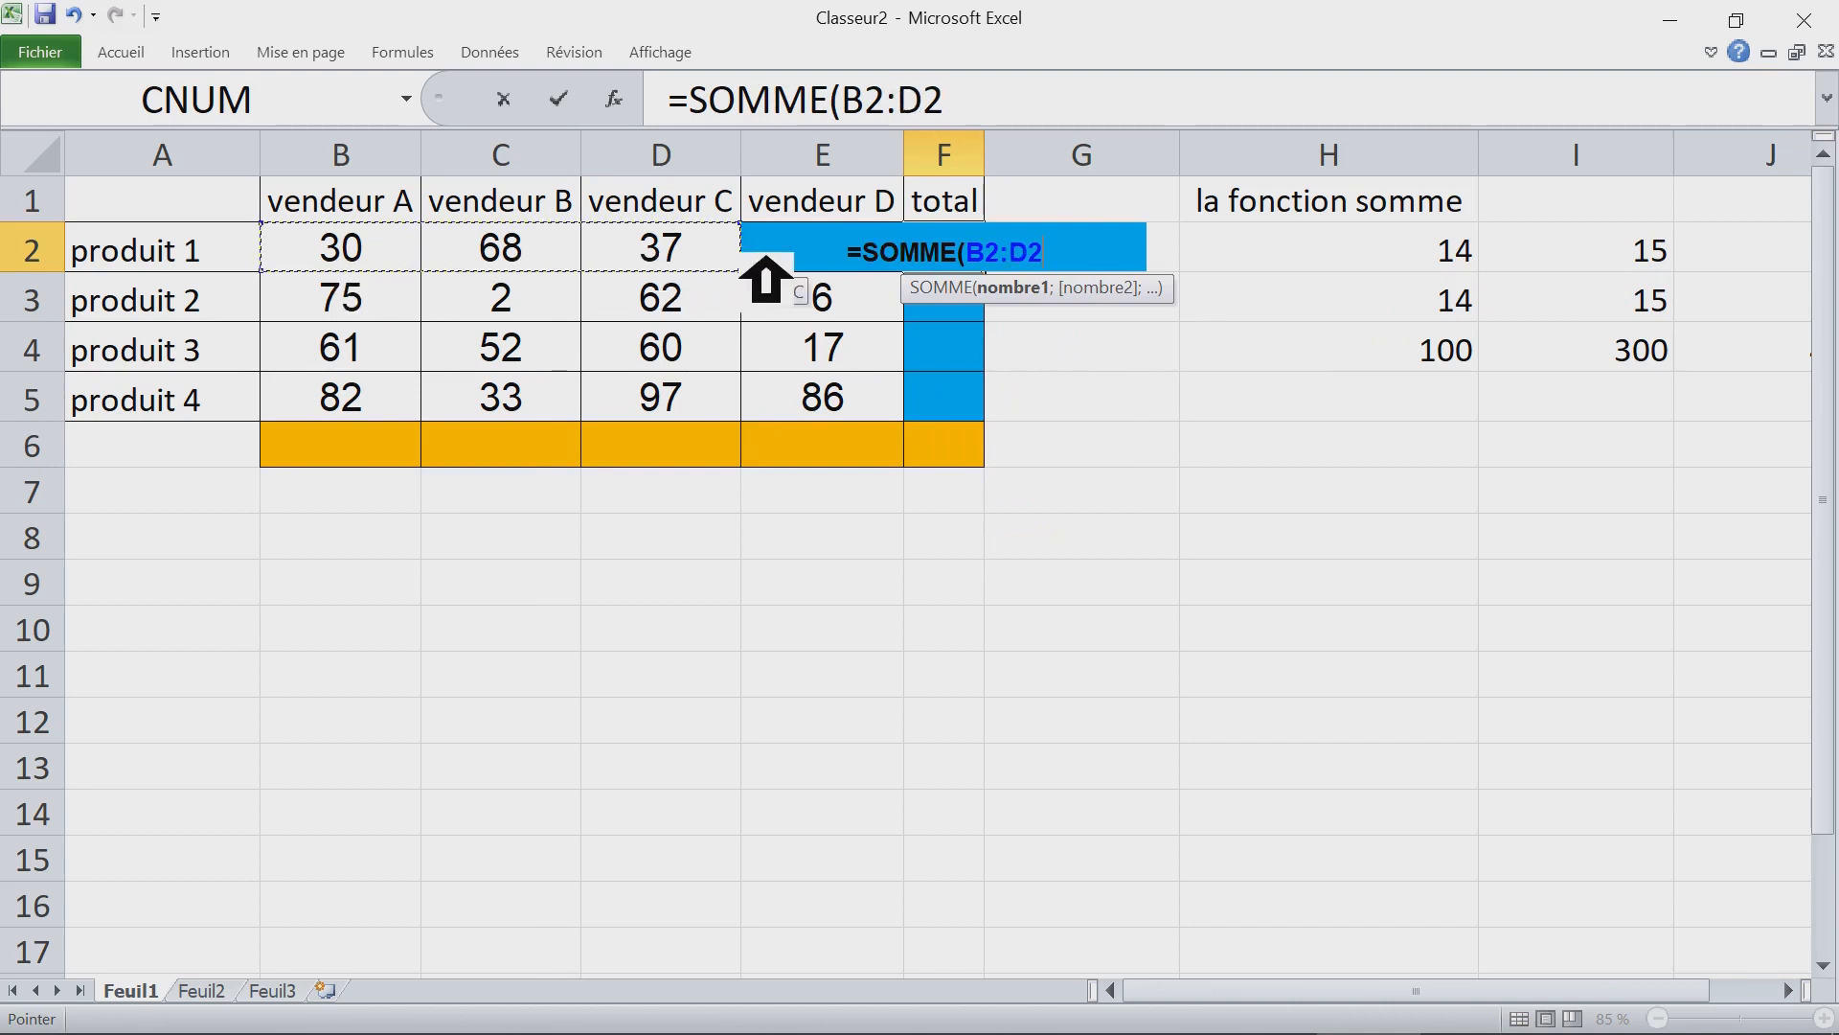
left_click_drag(767, 278, 776, 281)
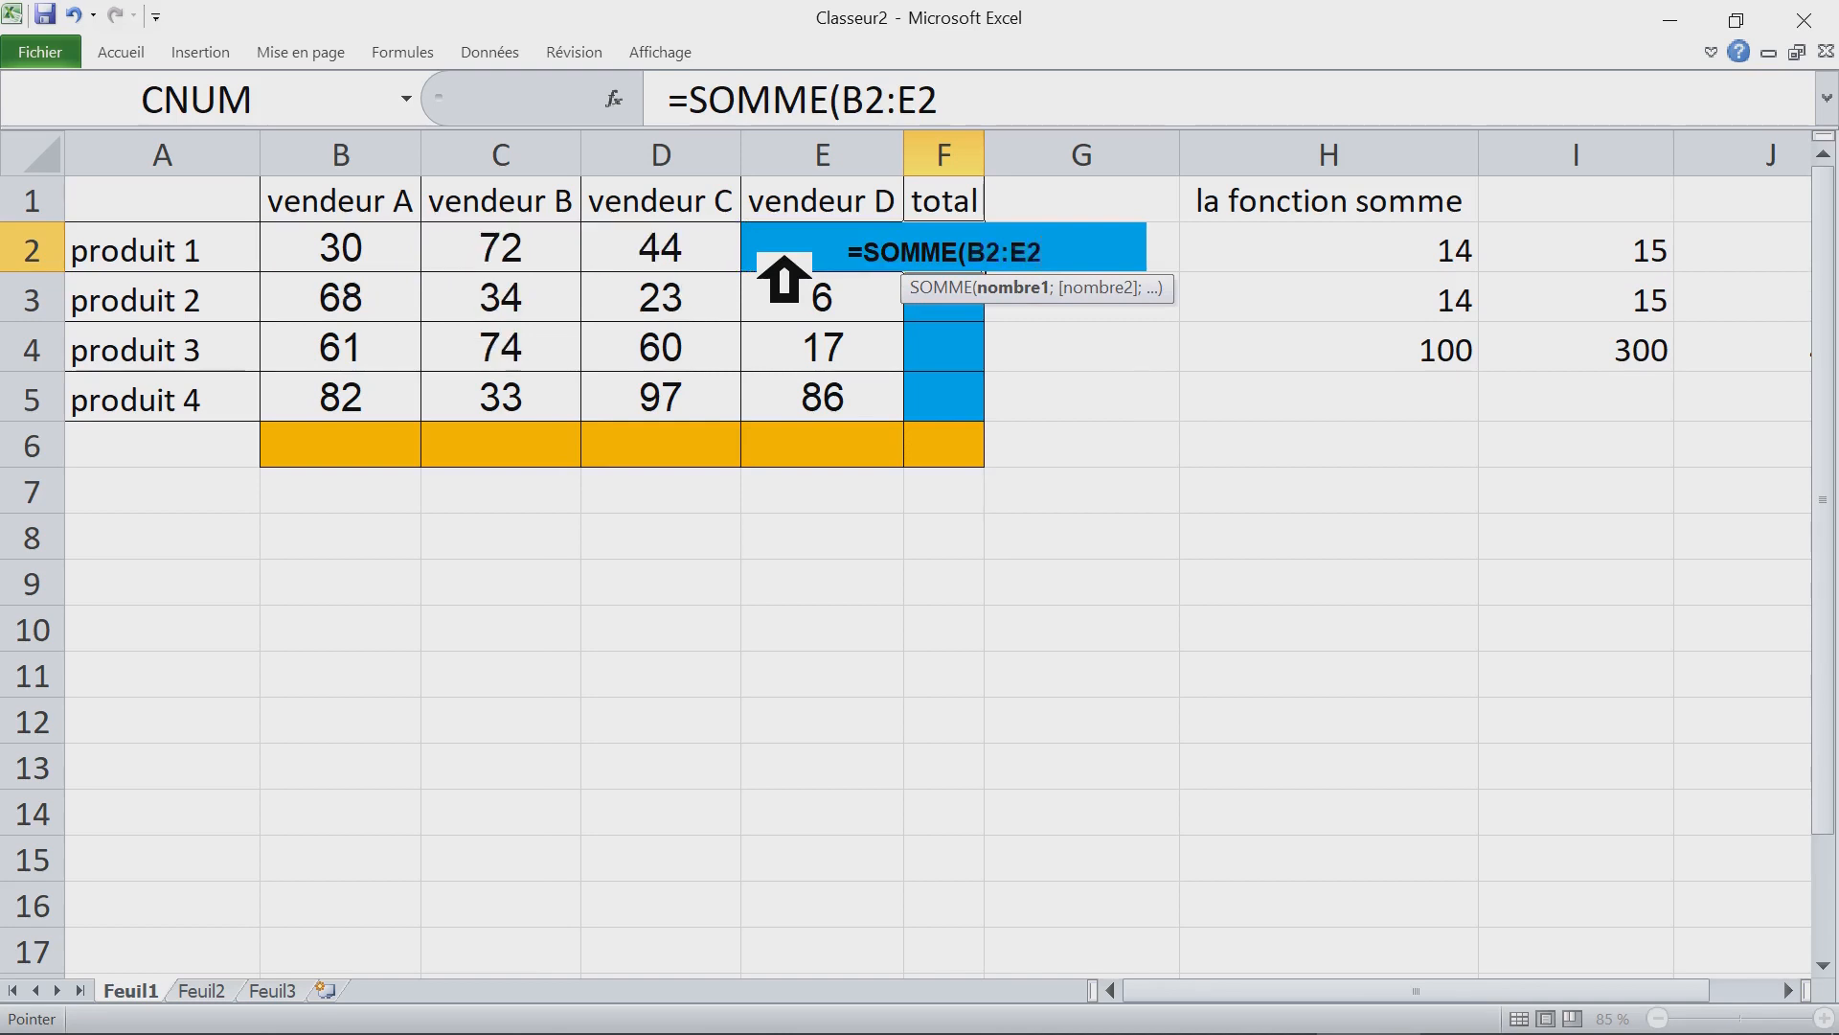
key("Return")
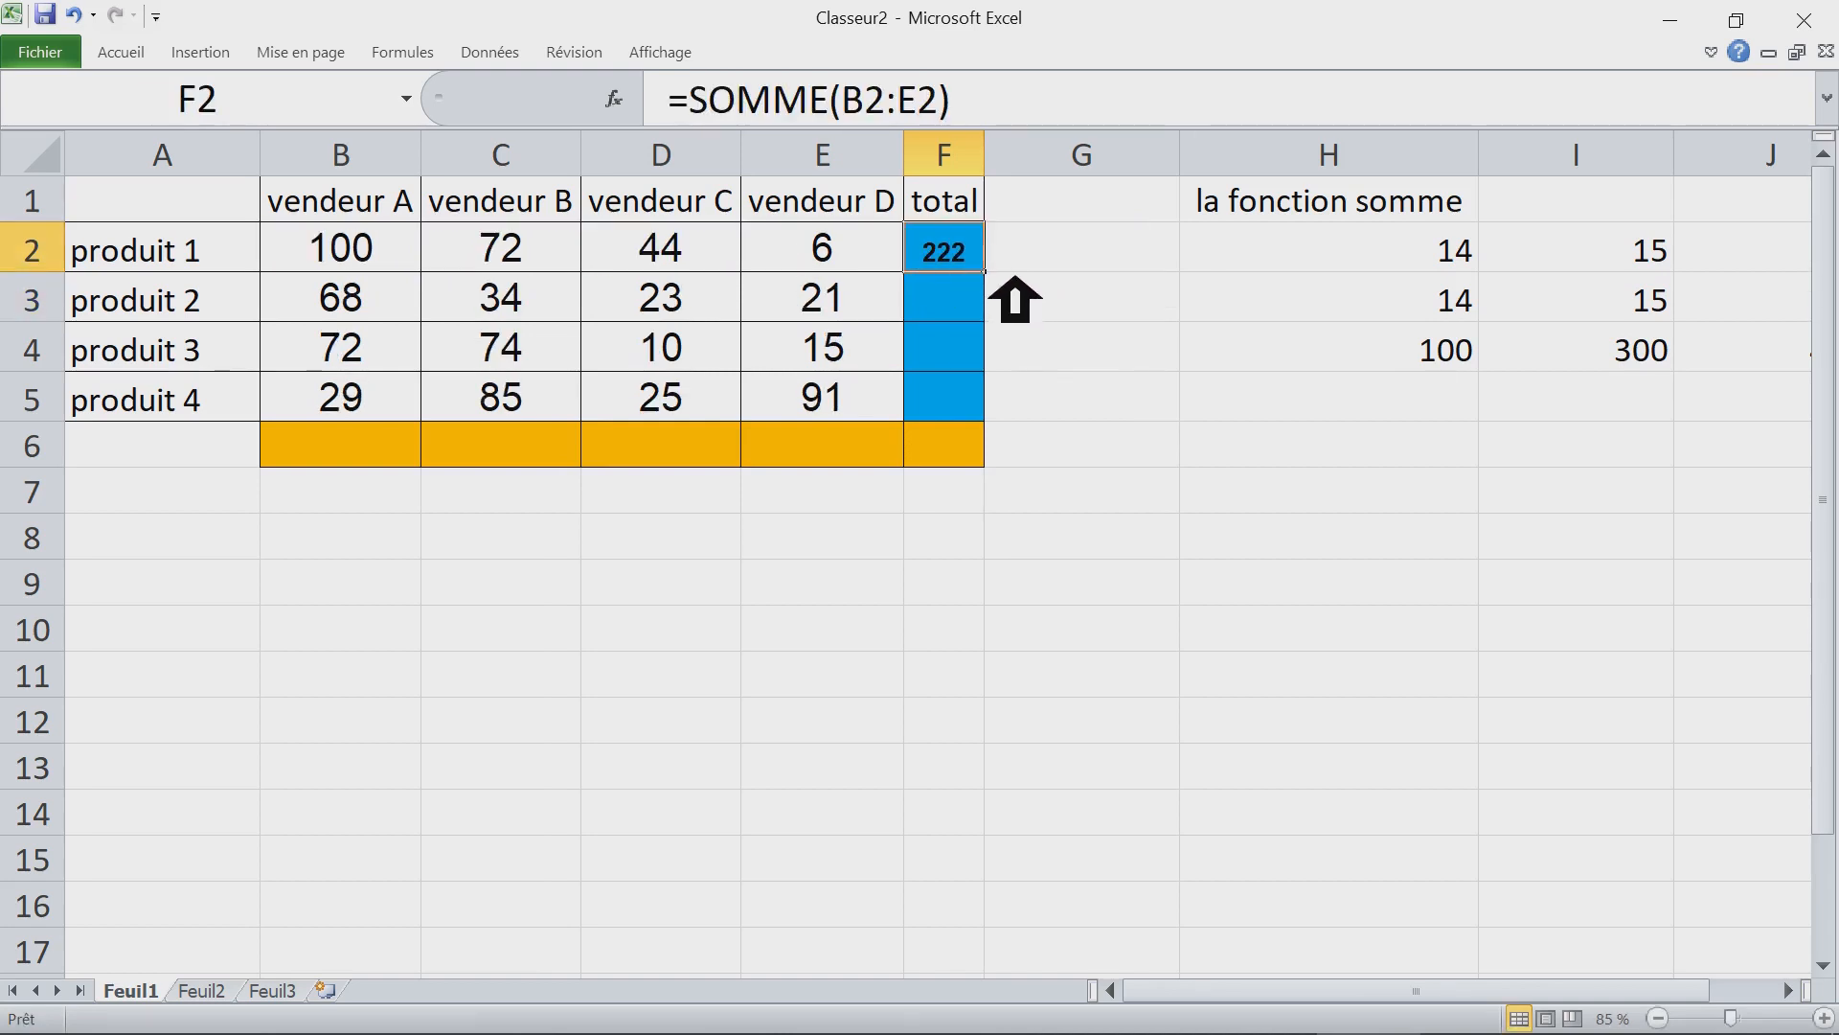
double_click(985, 273)
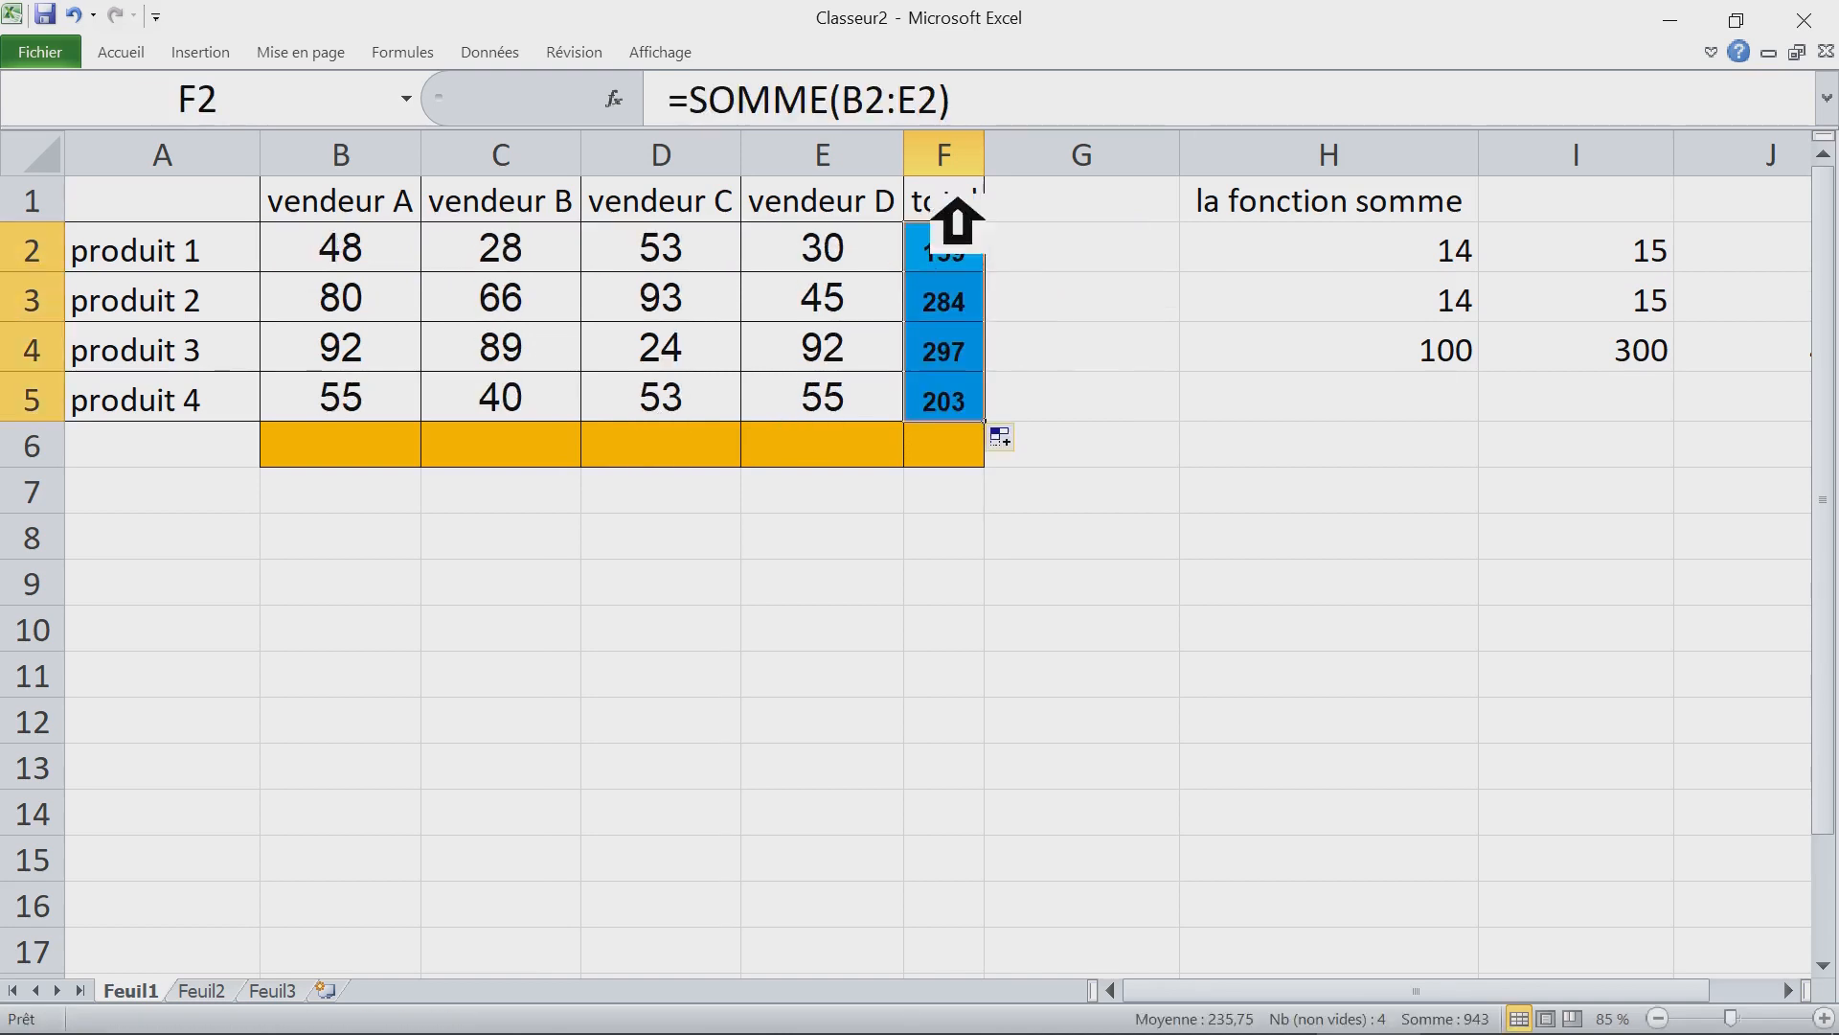
Step: Total vendeur A in B6 with =SOMME(B2:B5) and fill the formula across to F6
left_click(402, 448)
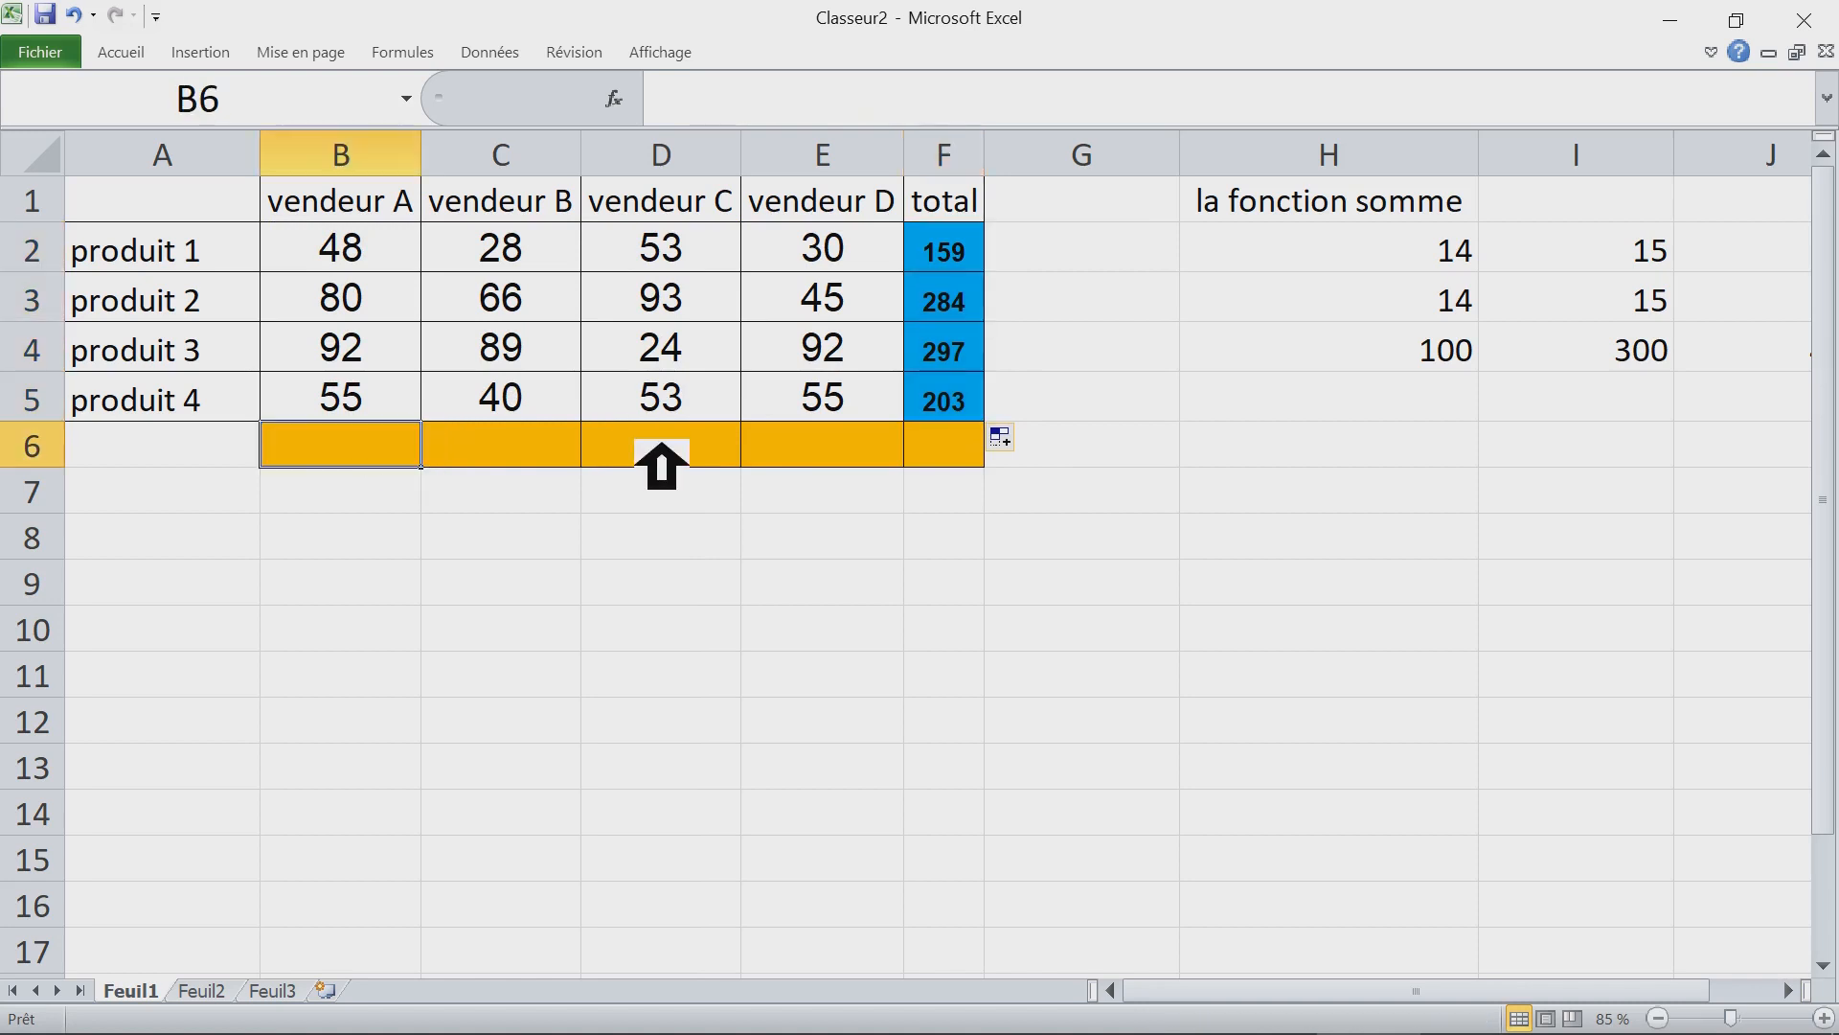
type("=somm")
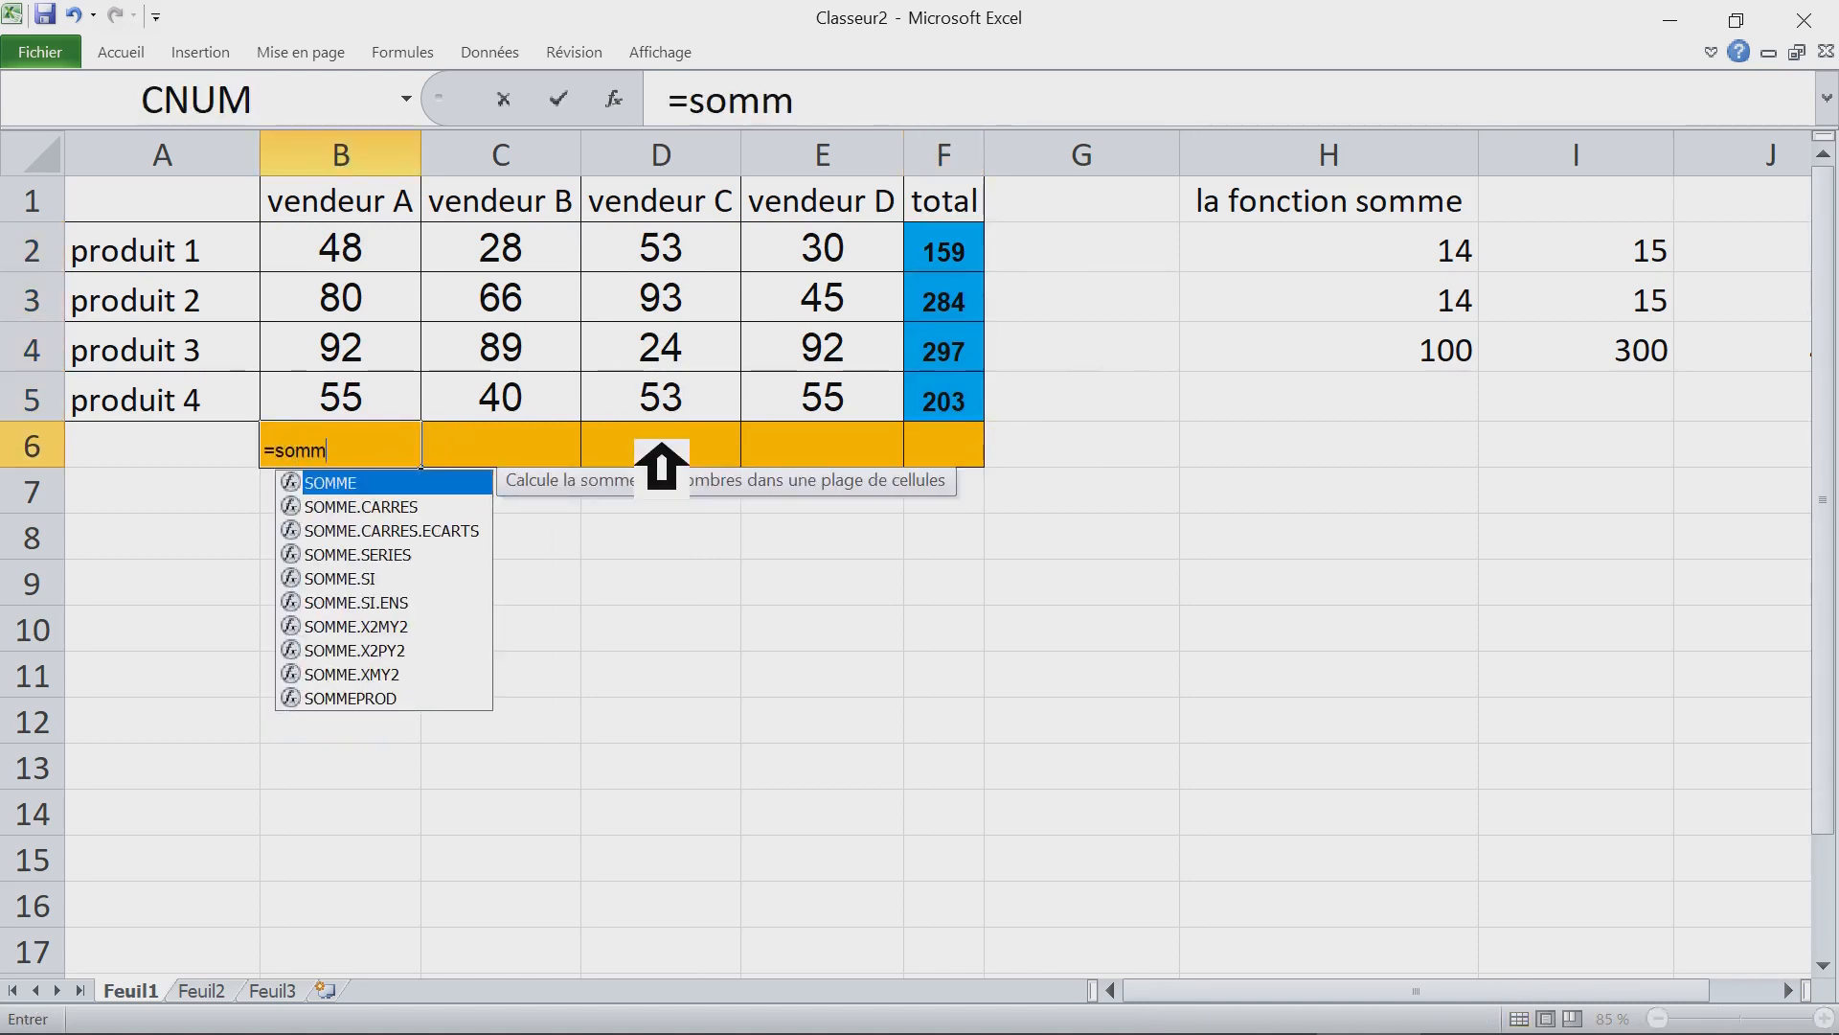
key("Tab")
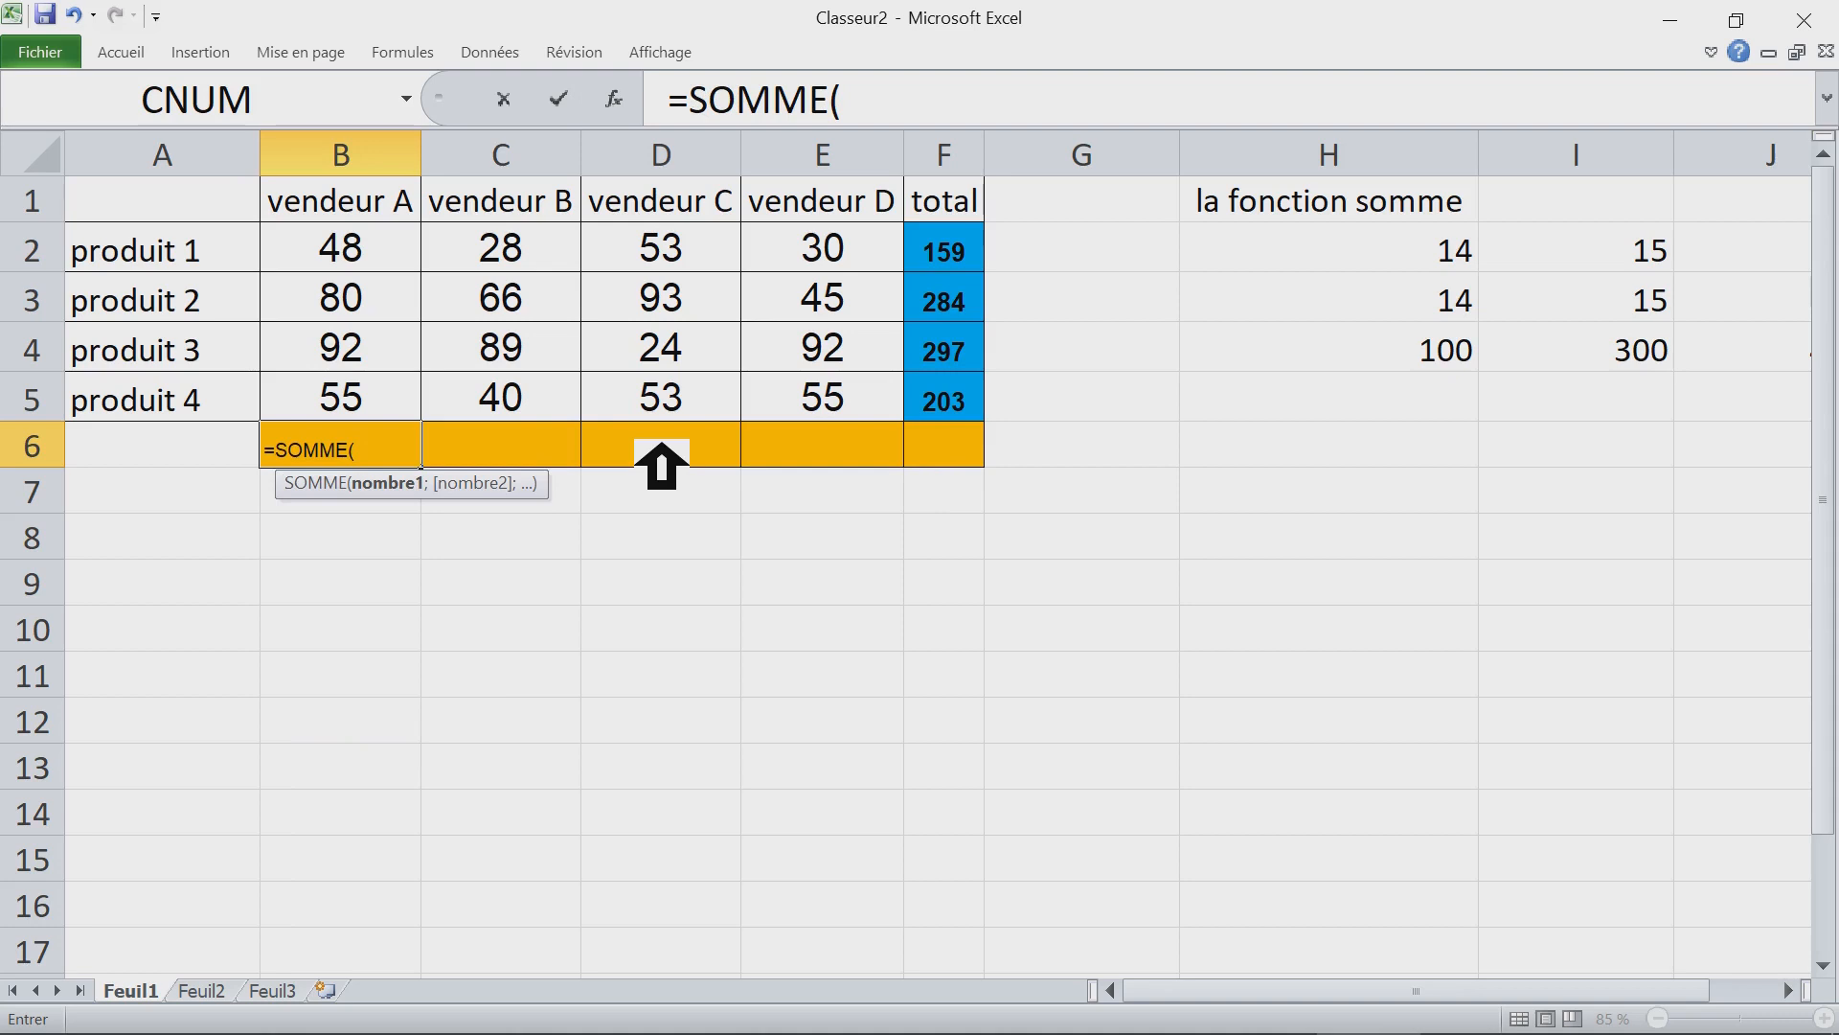
left_click(353, 257)
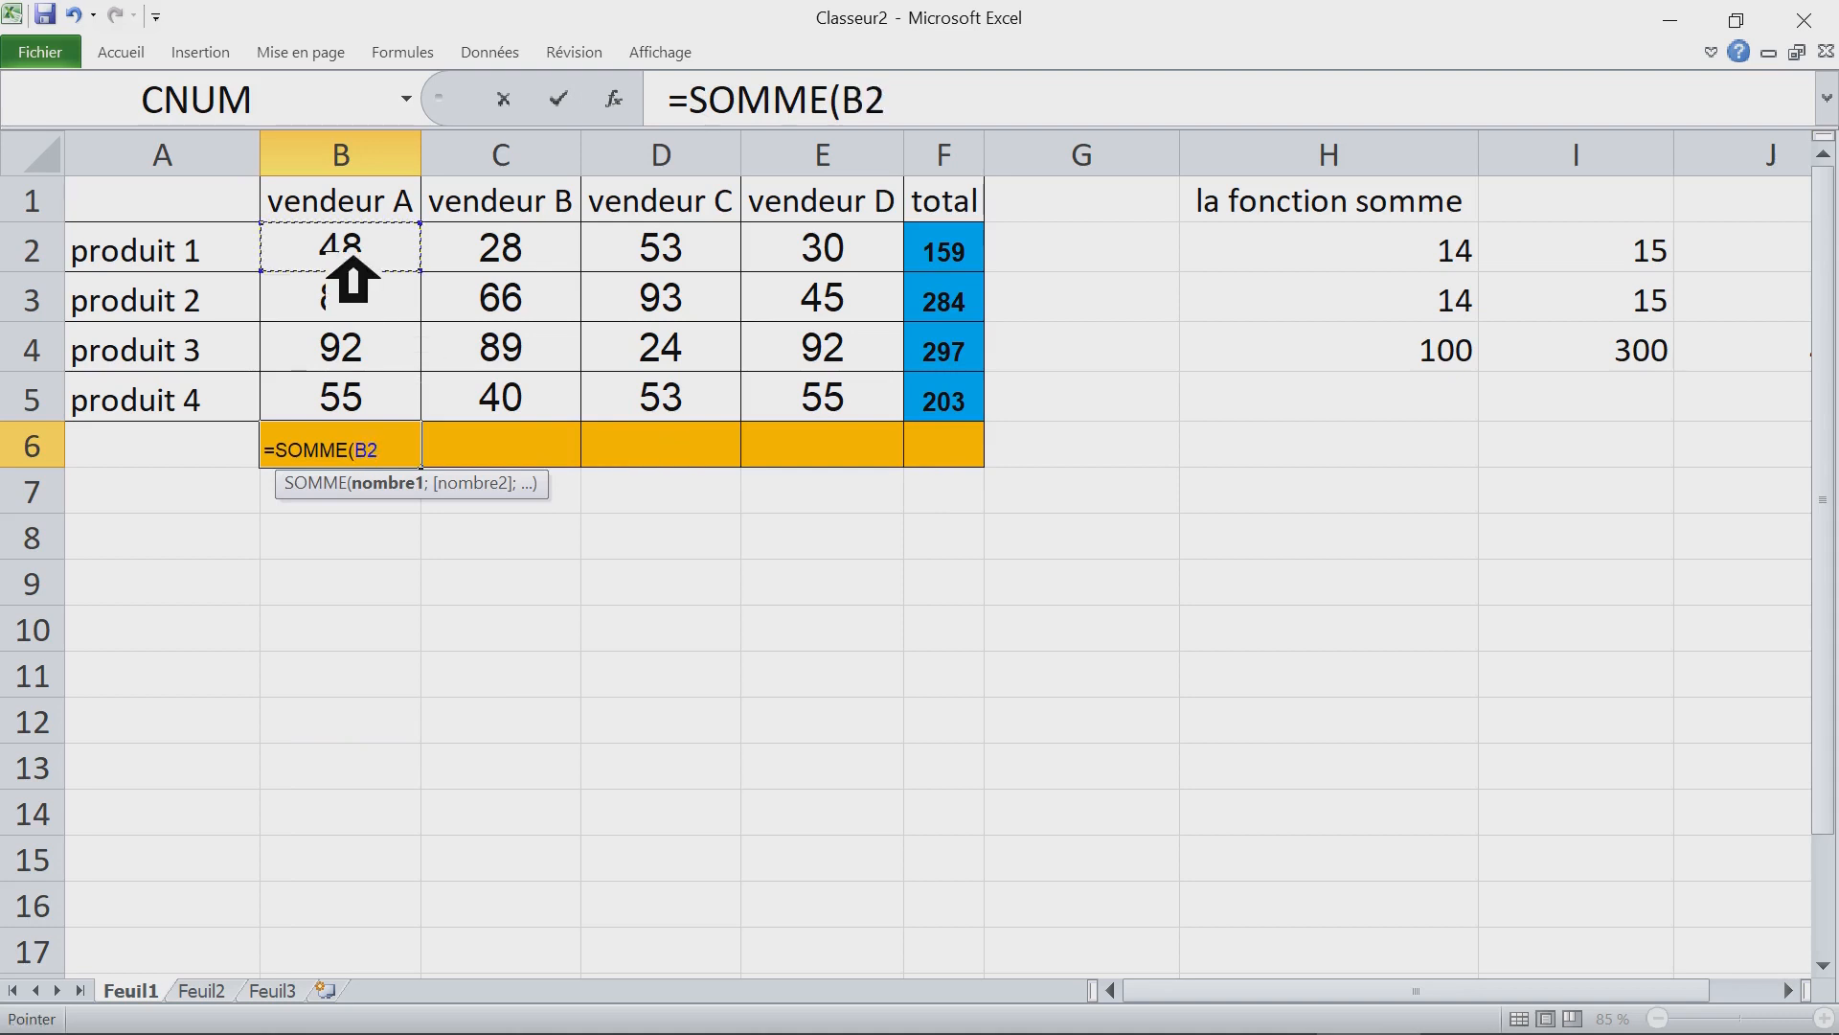
left_click_drag(352, 258, 354, 393)
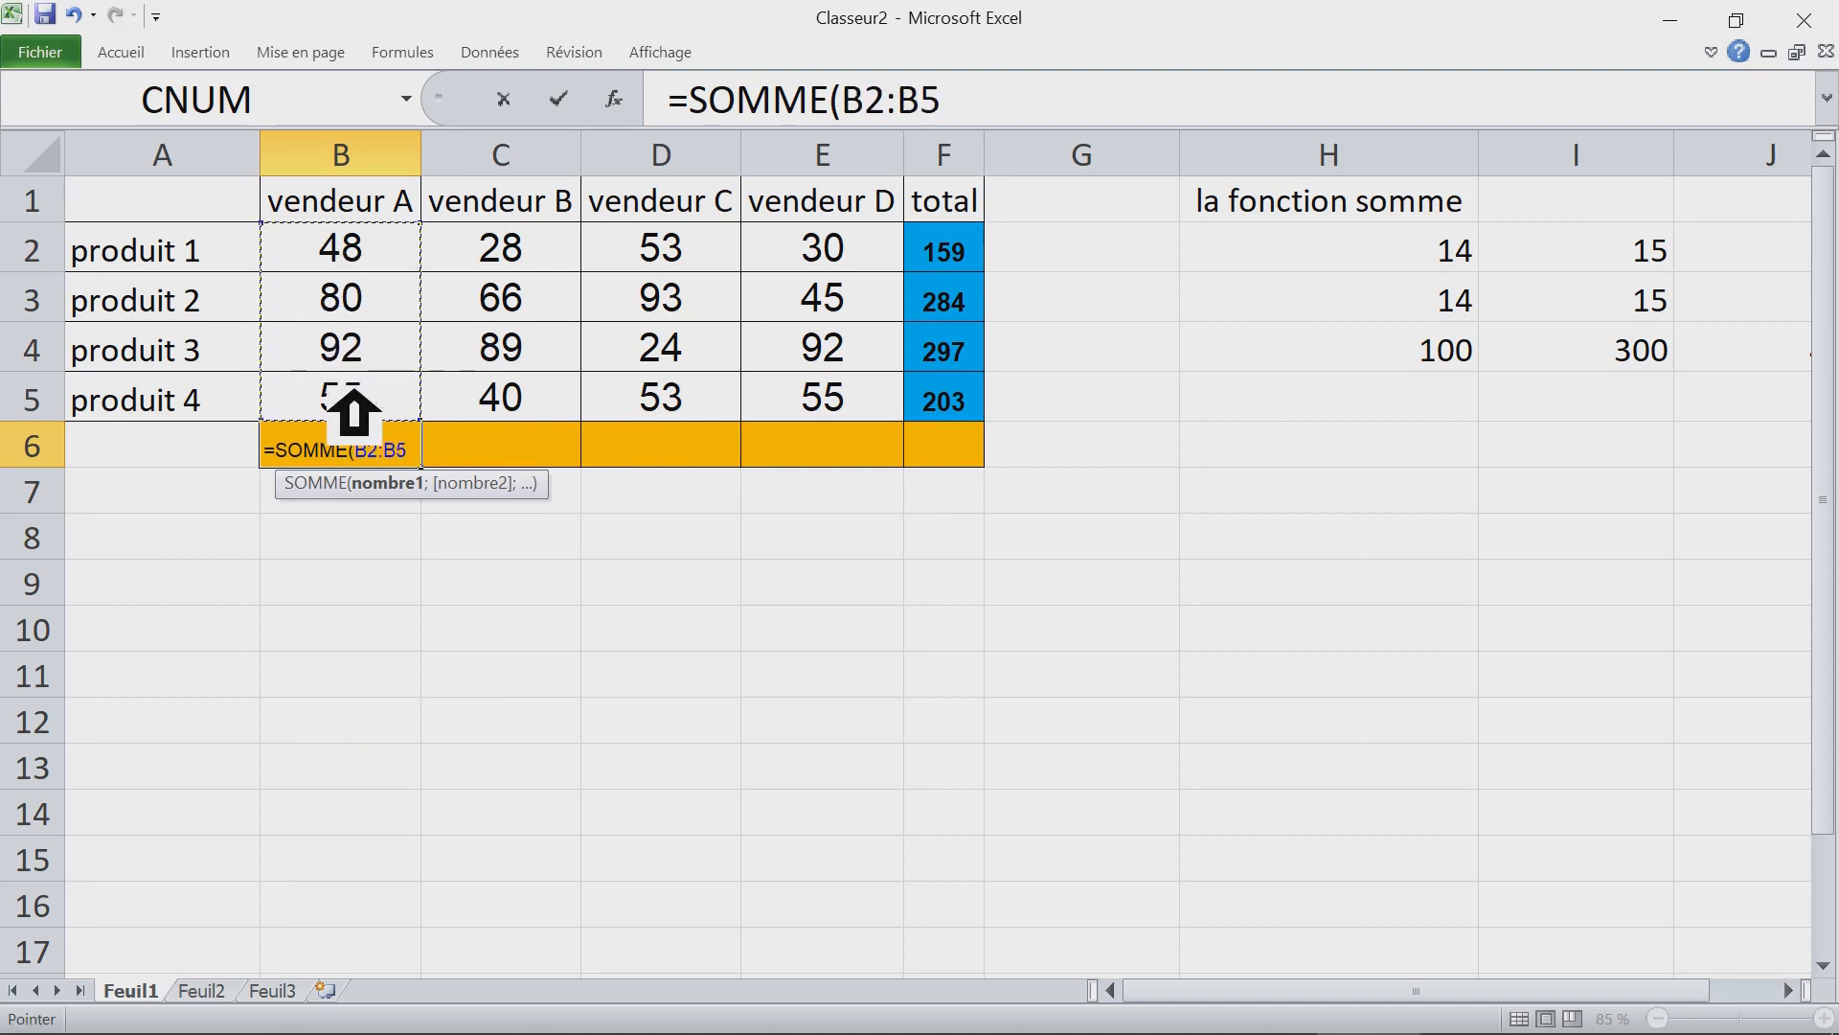
key("Return")
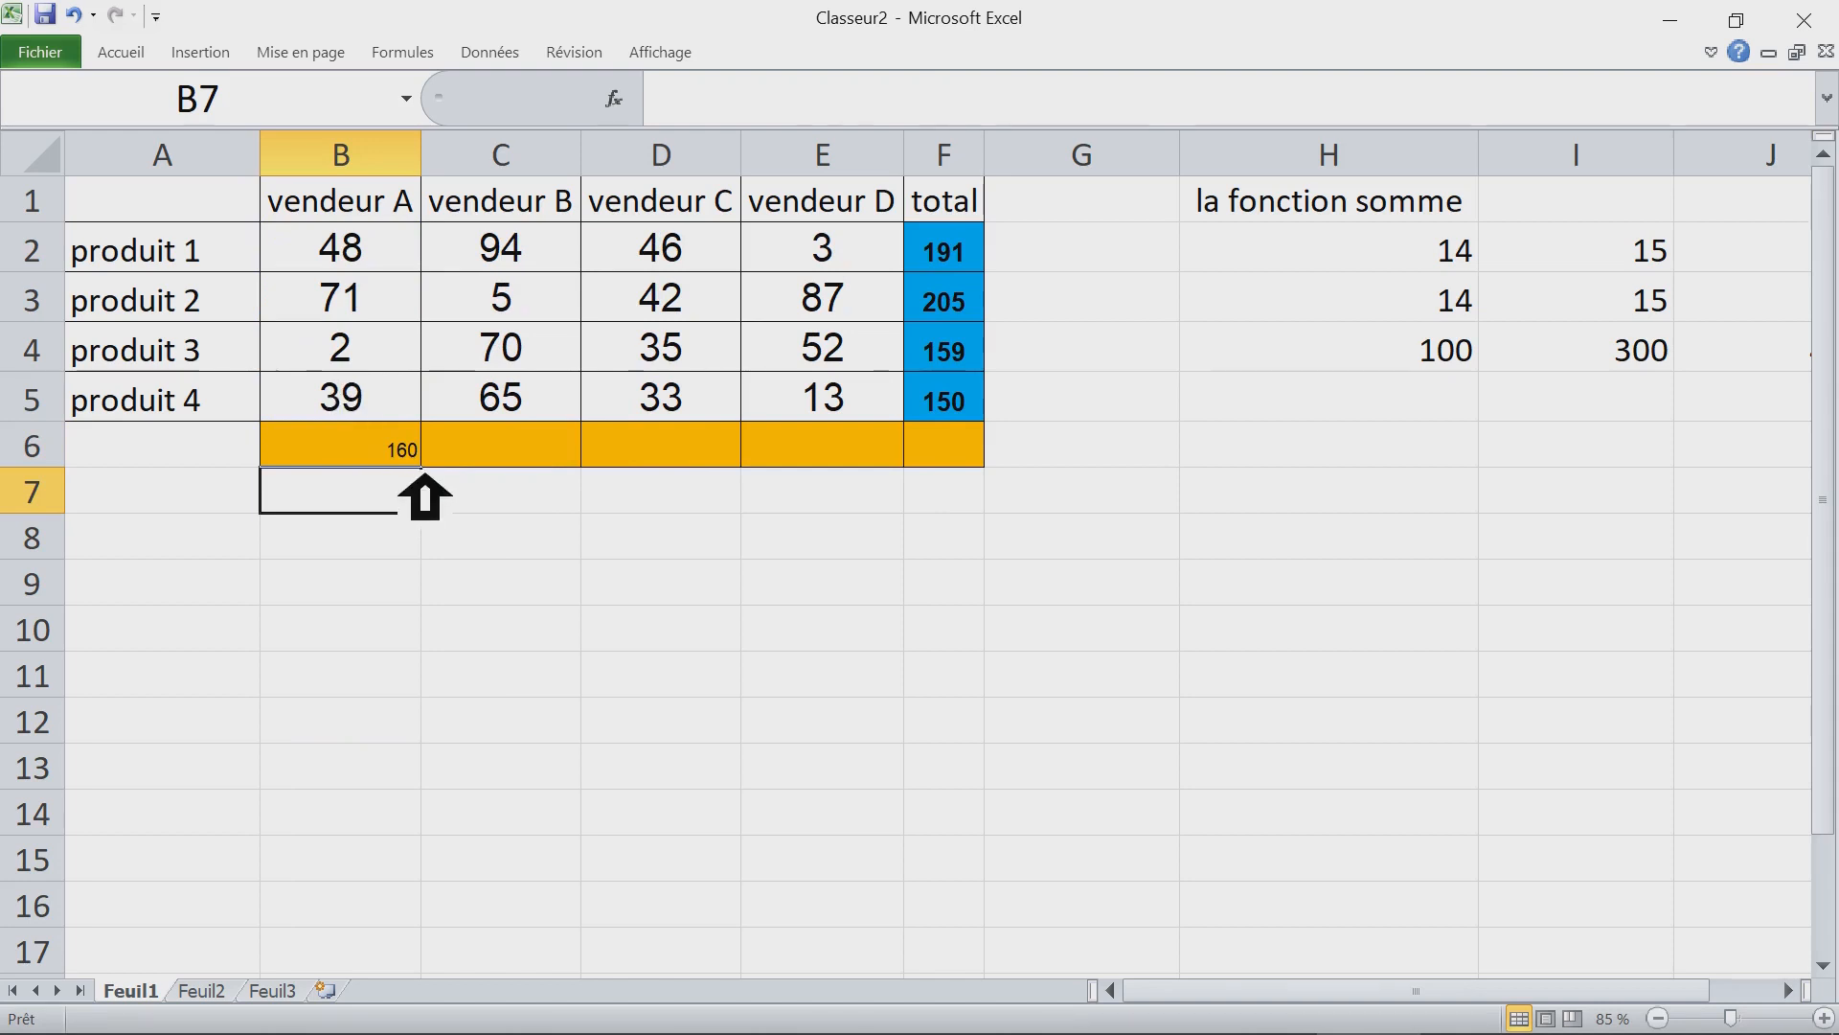
key("Up")
left_click_drag(424, 468, 1001, 469)
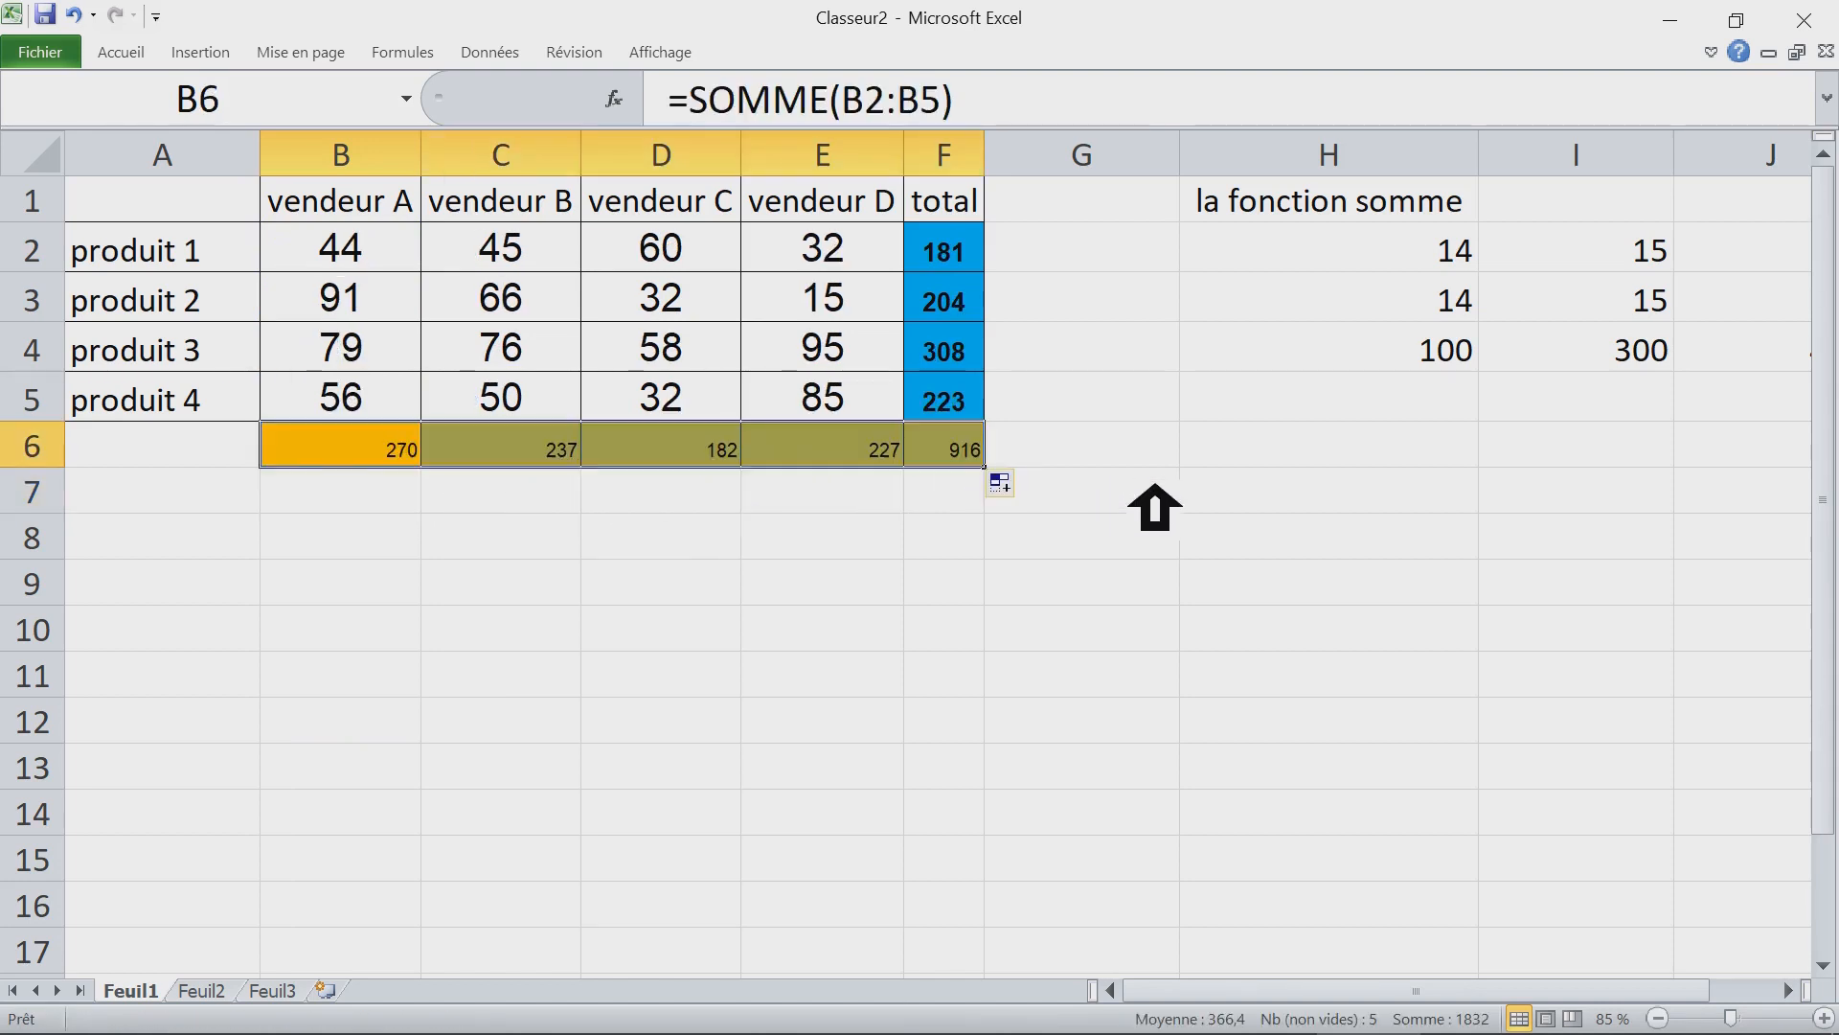
Step: Clear the totals from the total column F2:F6 and the total row B6:F6
scroll(1179, 508, "up", 1, "ctrl")
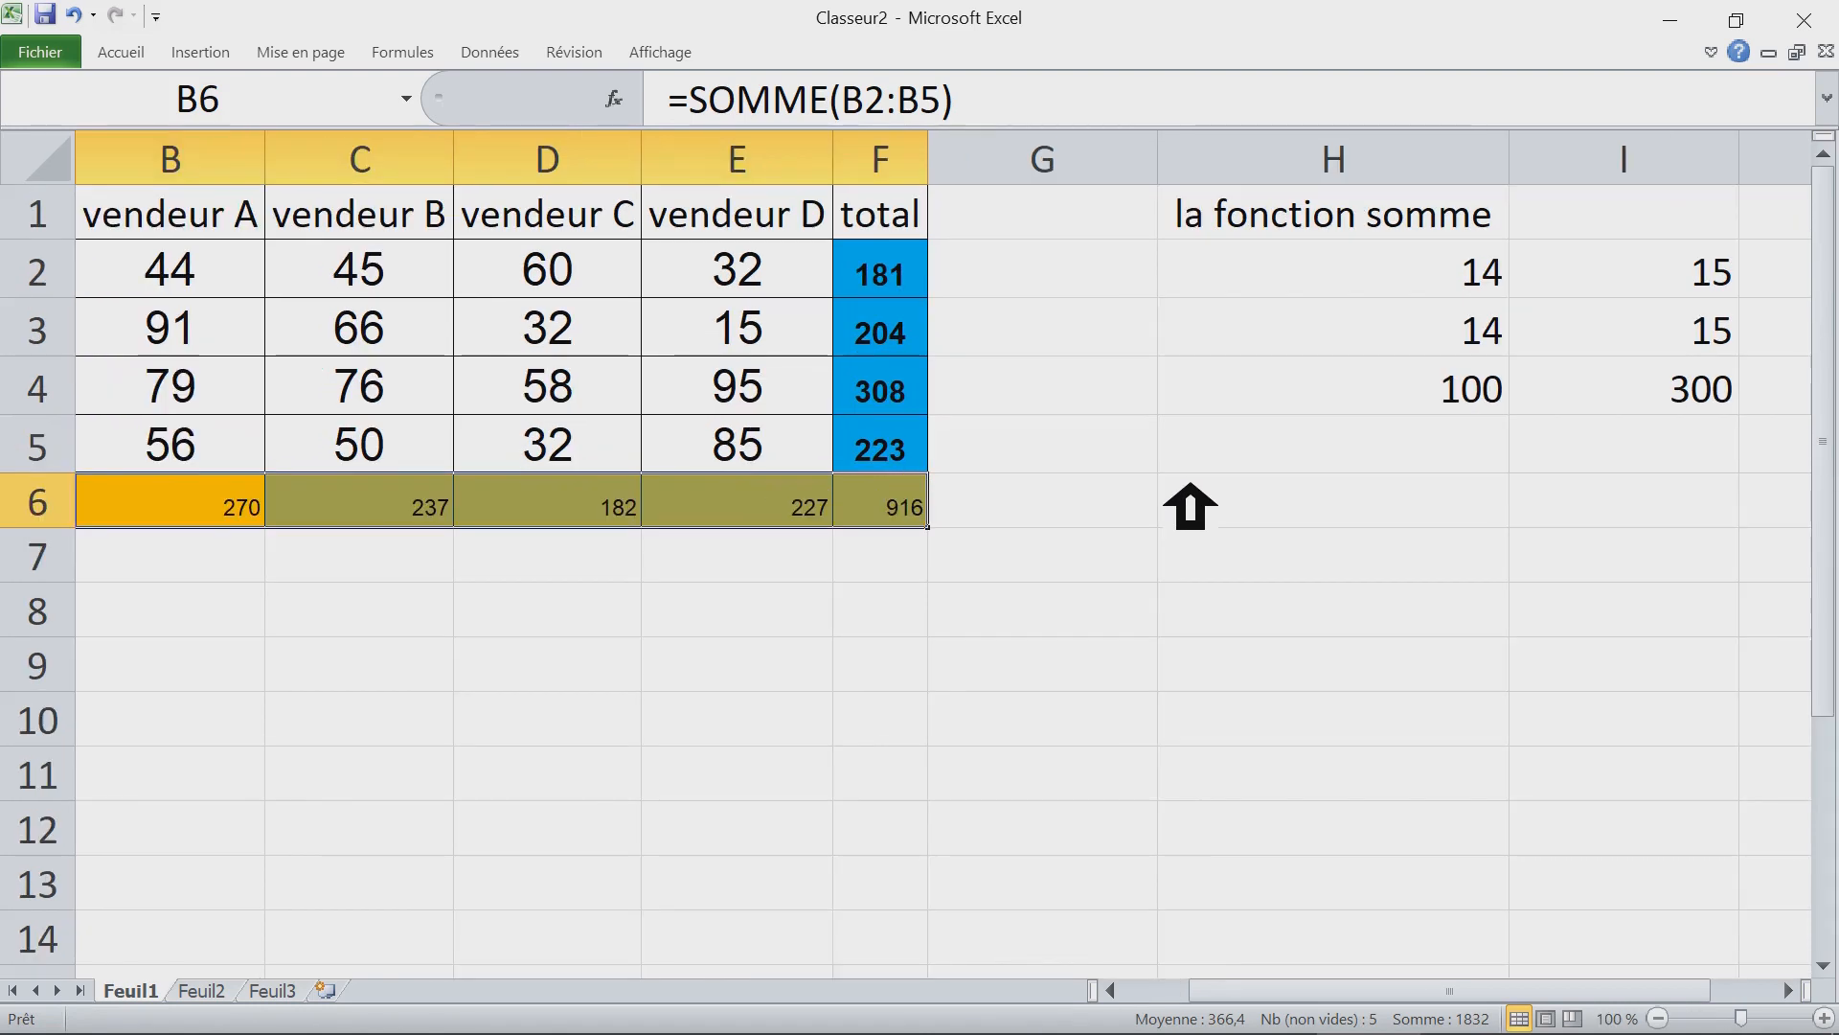
scroll(1190, 507, "down", 1, "ctrl")
left_click(1145, 502)
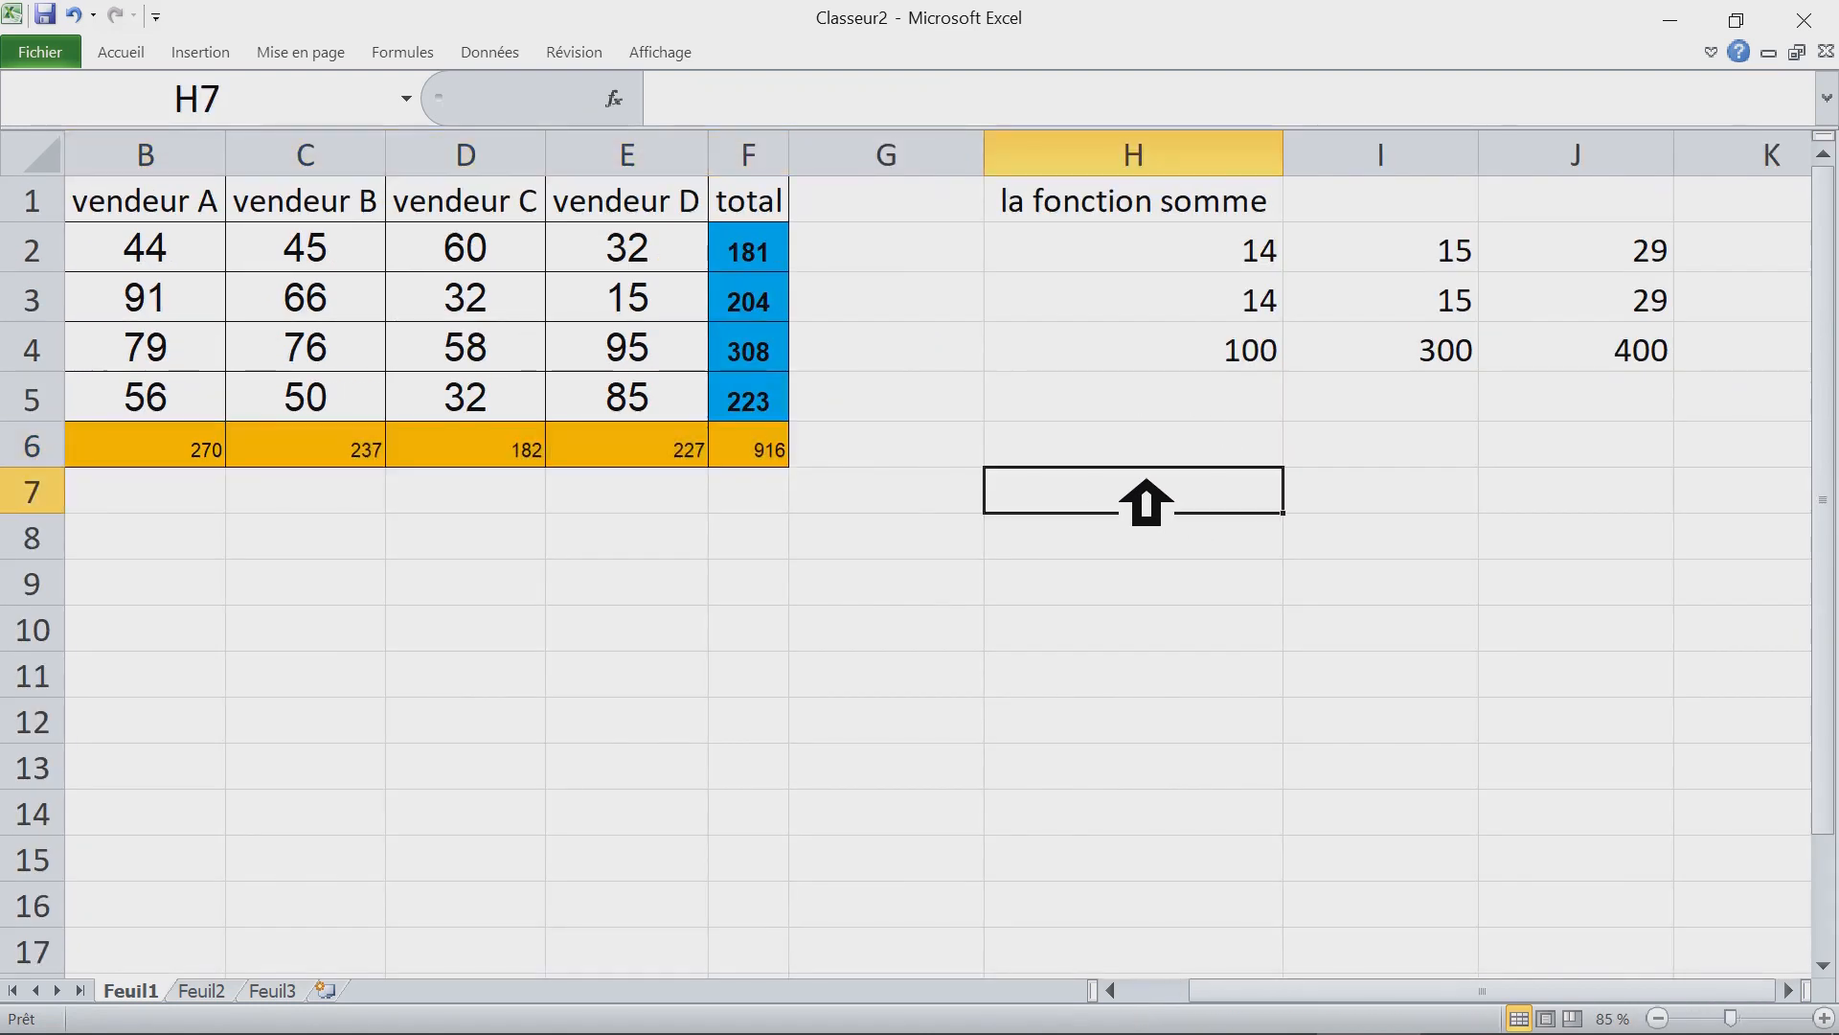
key("ctrl+Home")
left_click_drag(973, 278, 977, 463)
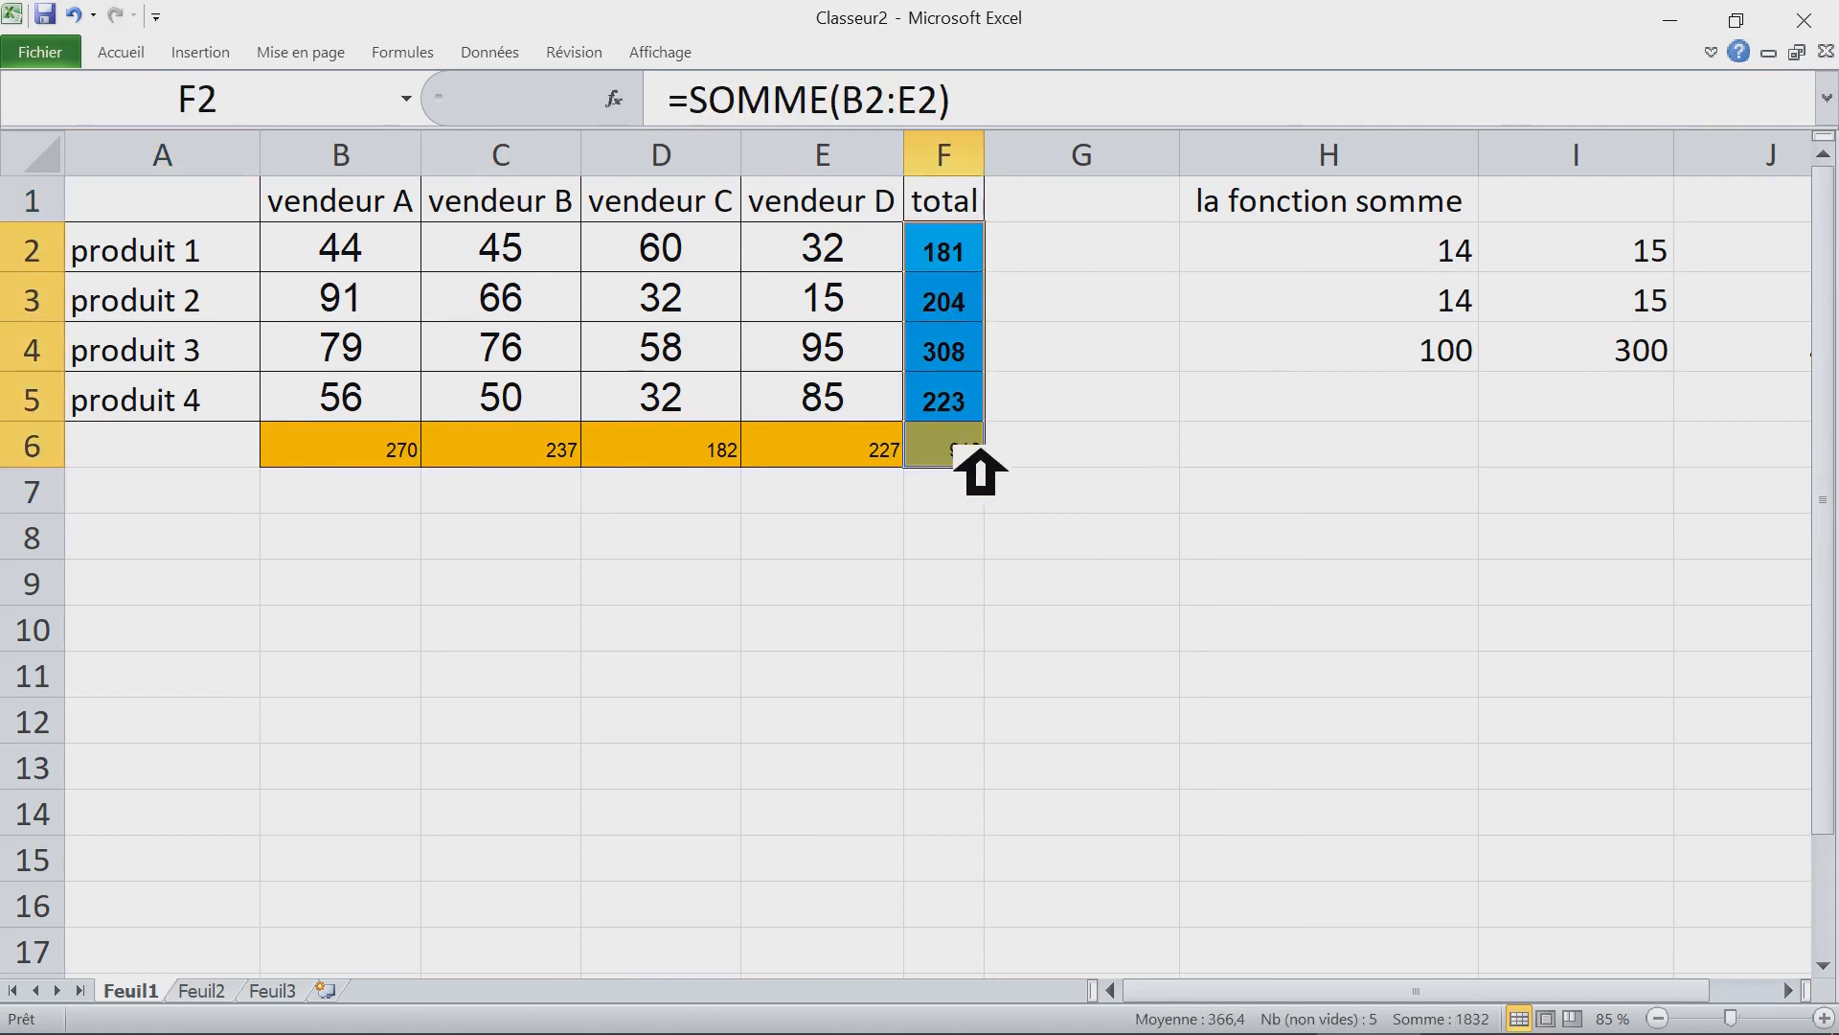
key("Delete")
left_click(418, 456)
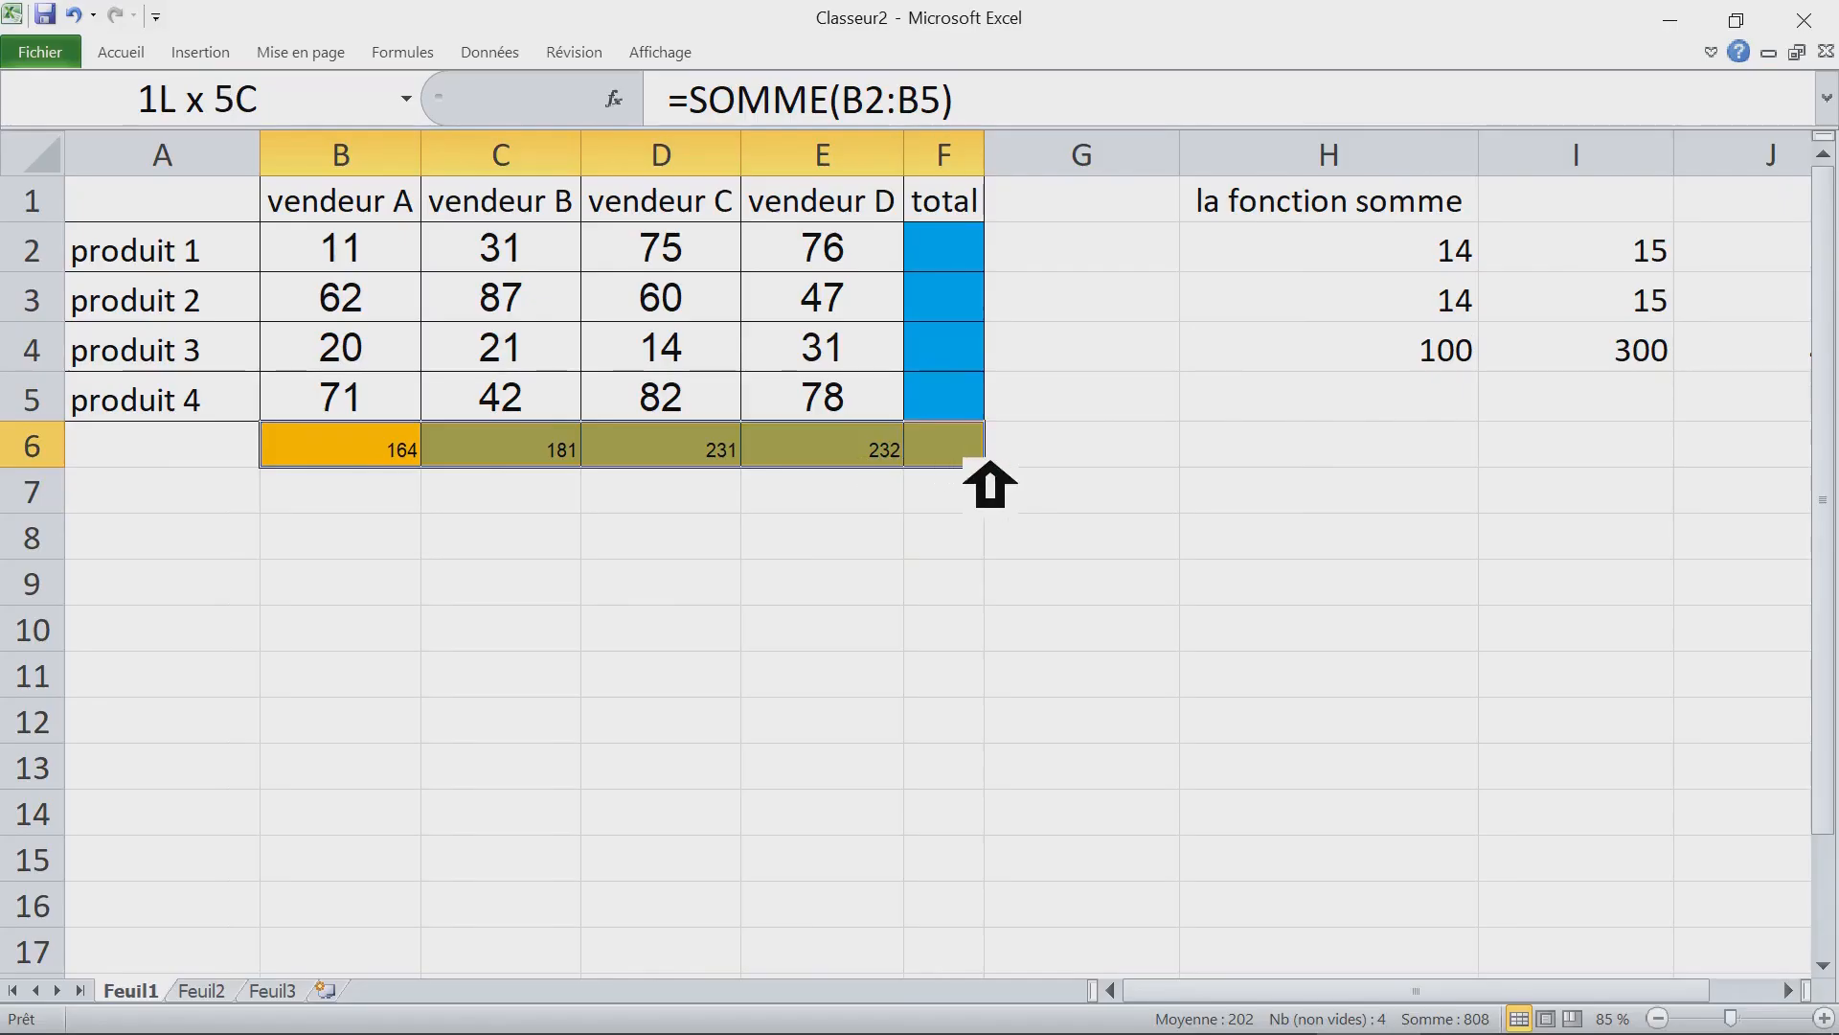
left_click_drag(984, 481, 982, 484)
key("Delete")
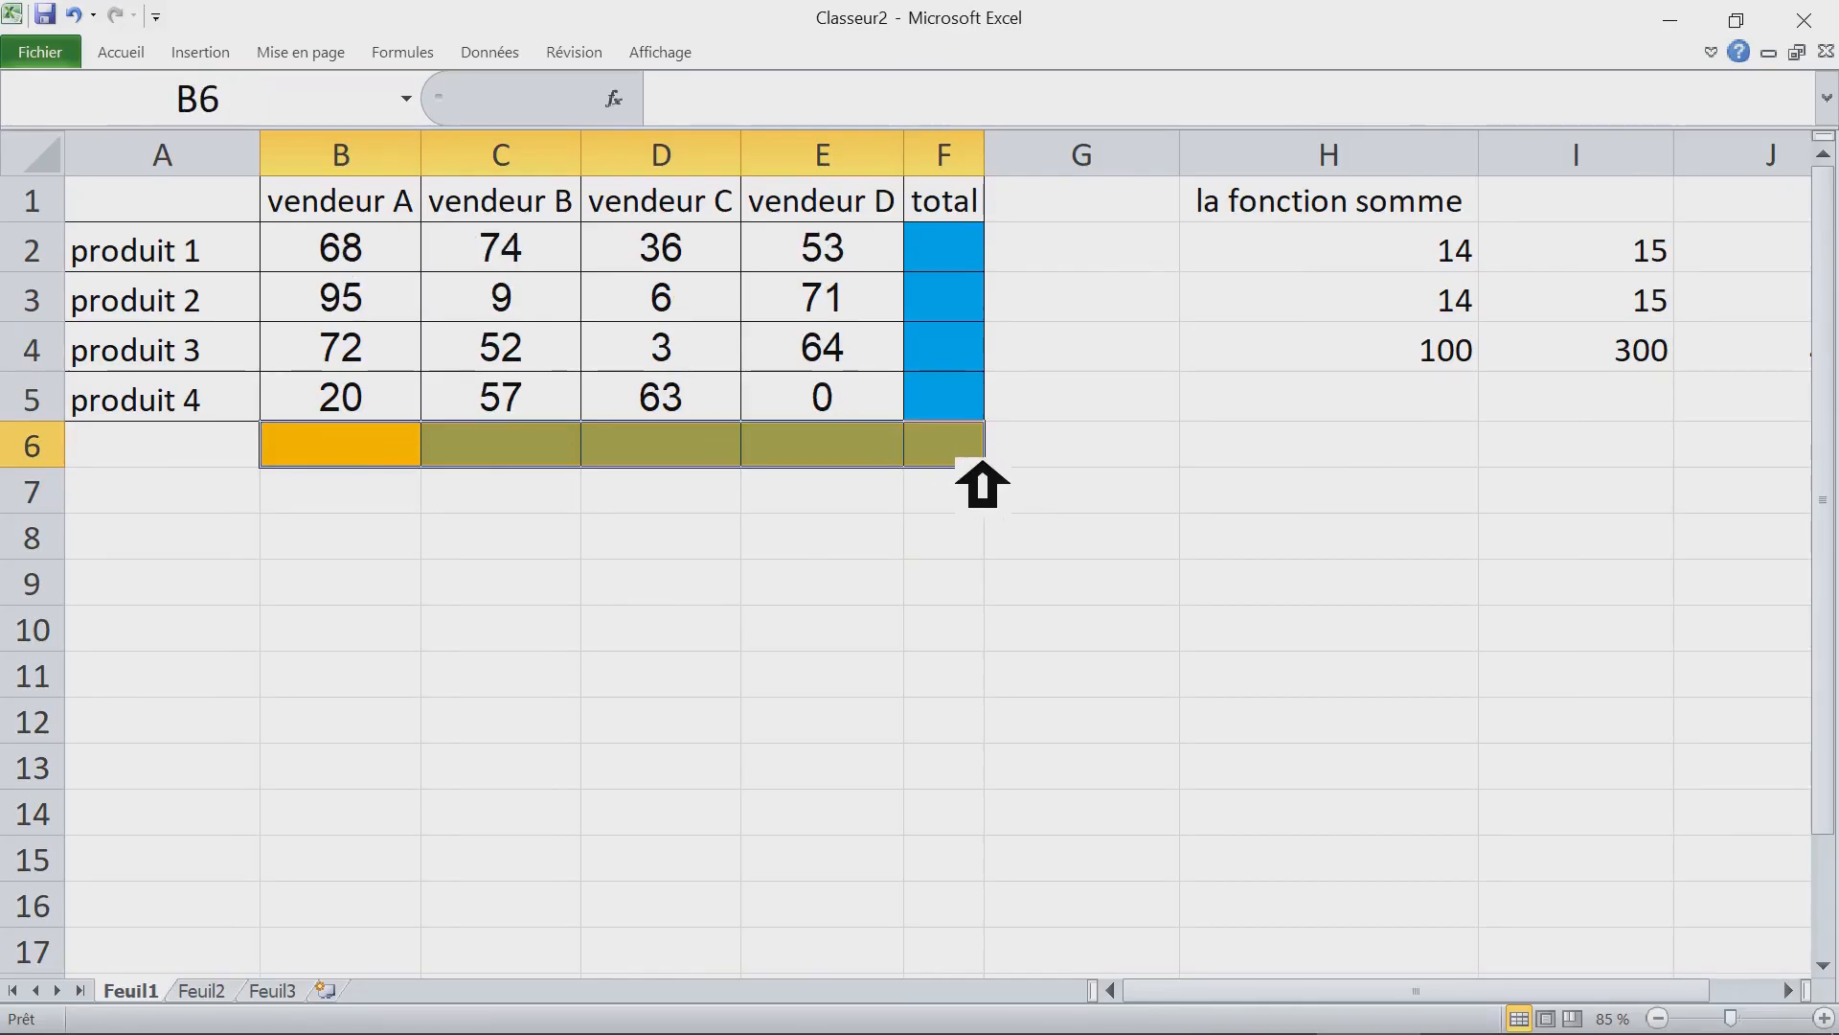
Step: Replace the random formulas in B2:E5 with fixed numbers by copying the range and pasting it over itself as Valeurs
left_click(382, 268)
left_click(618, 292)
left_click(662, 343)
left_click(354, 349)
left_click(388, 258)
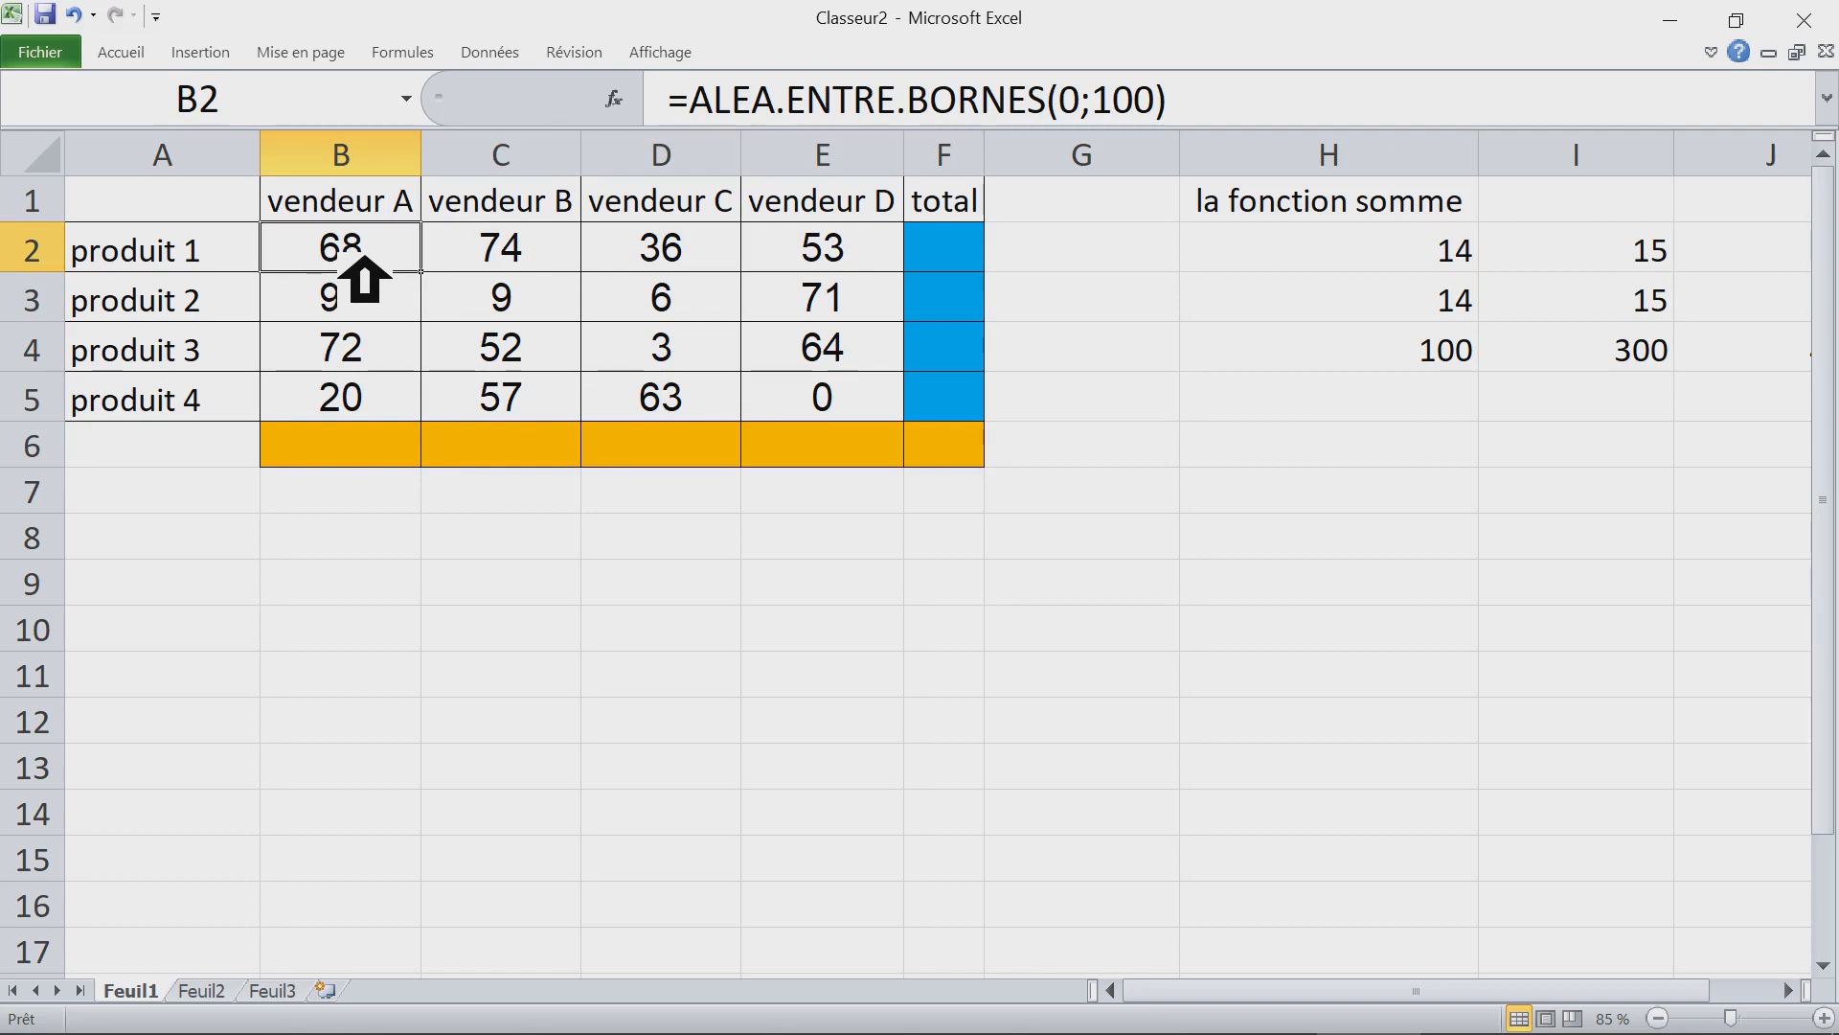
left_click_drag(364, 278, 853, 414)
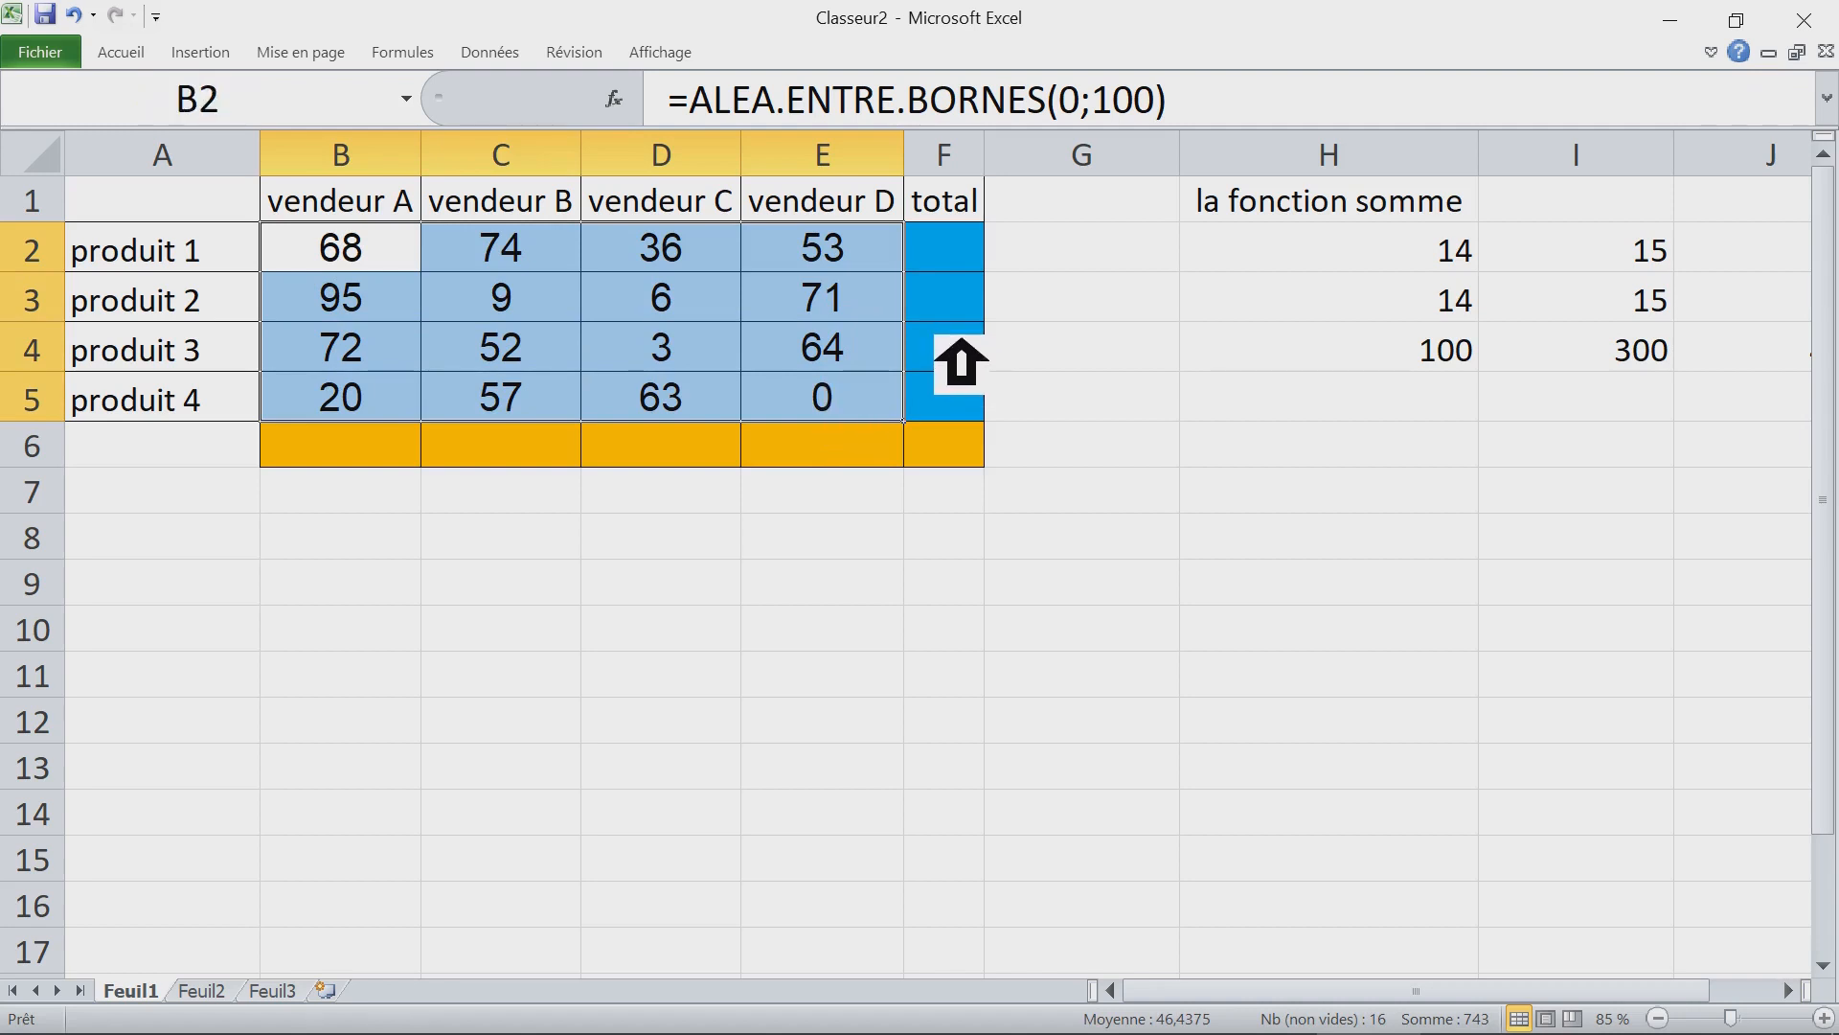
key("ctrl+c")
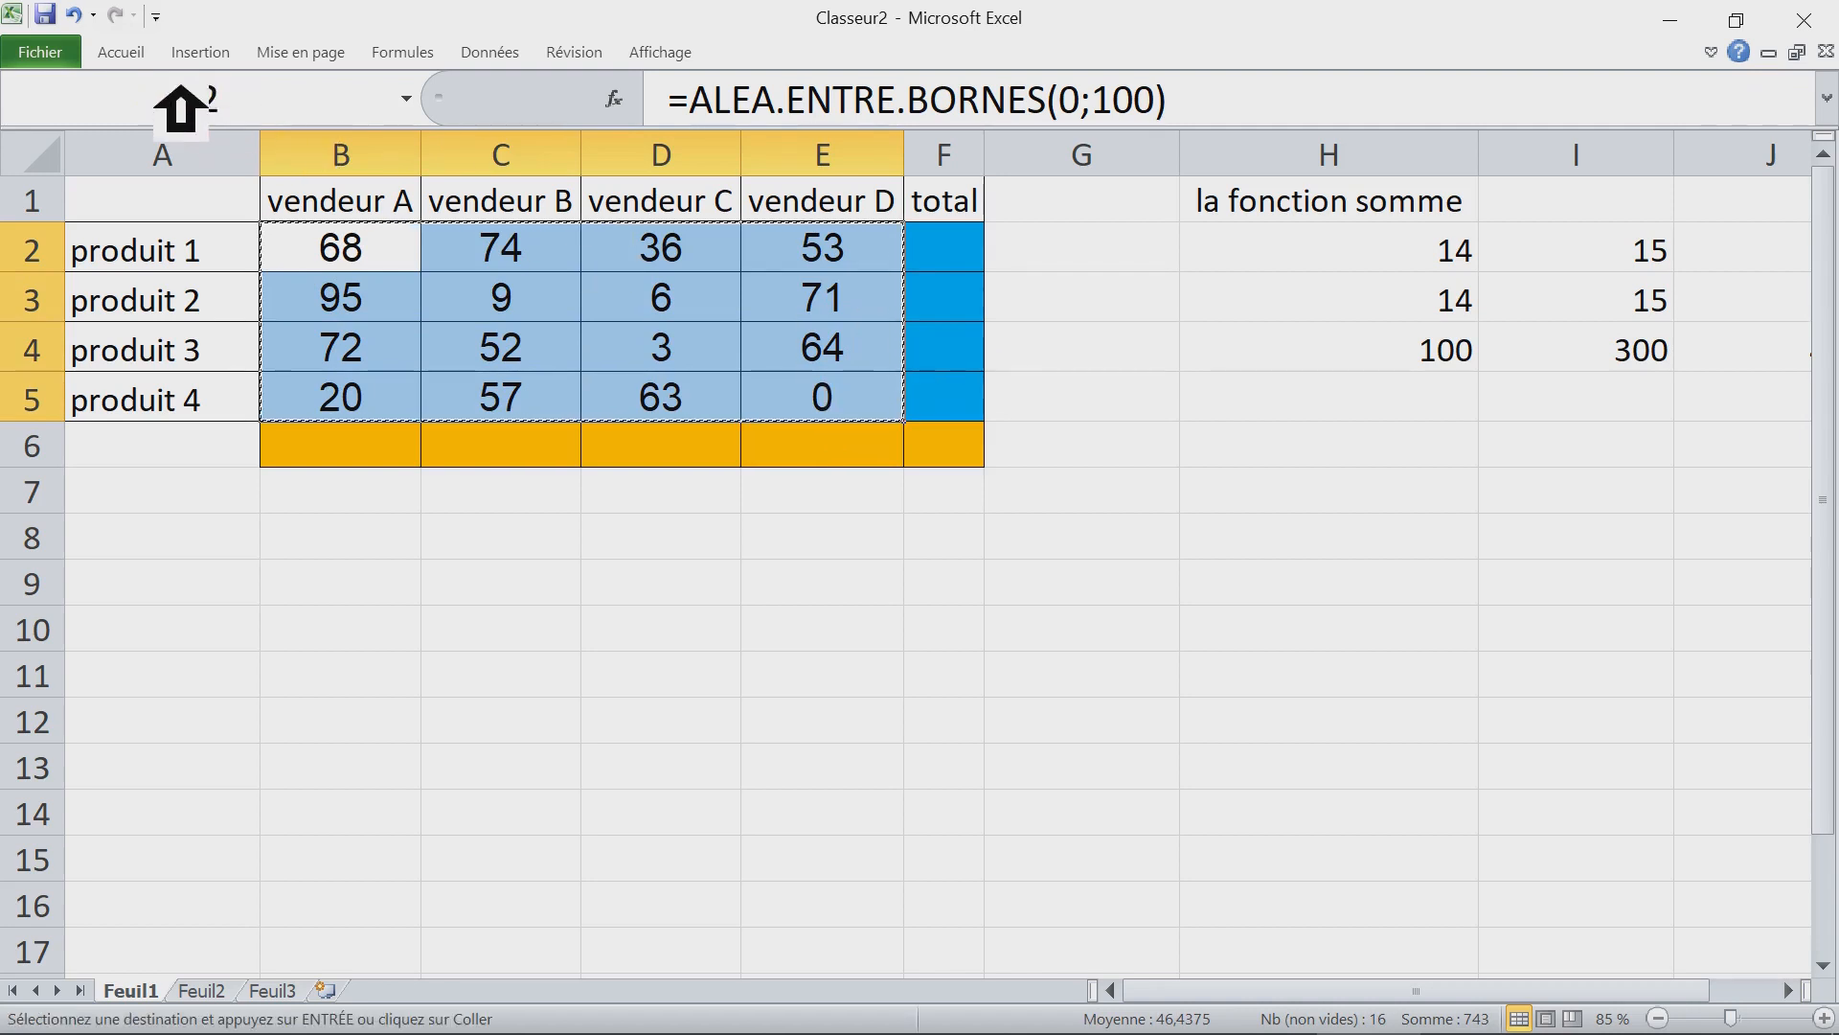
left_click(149, 56)
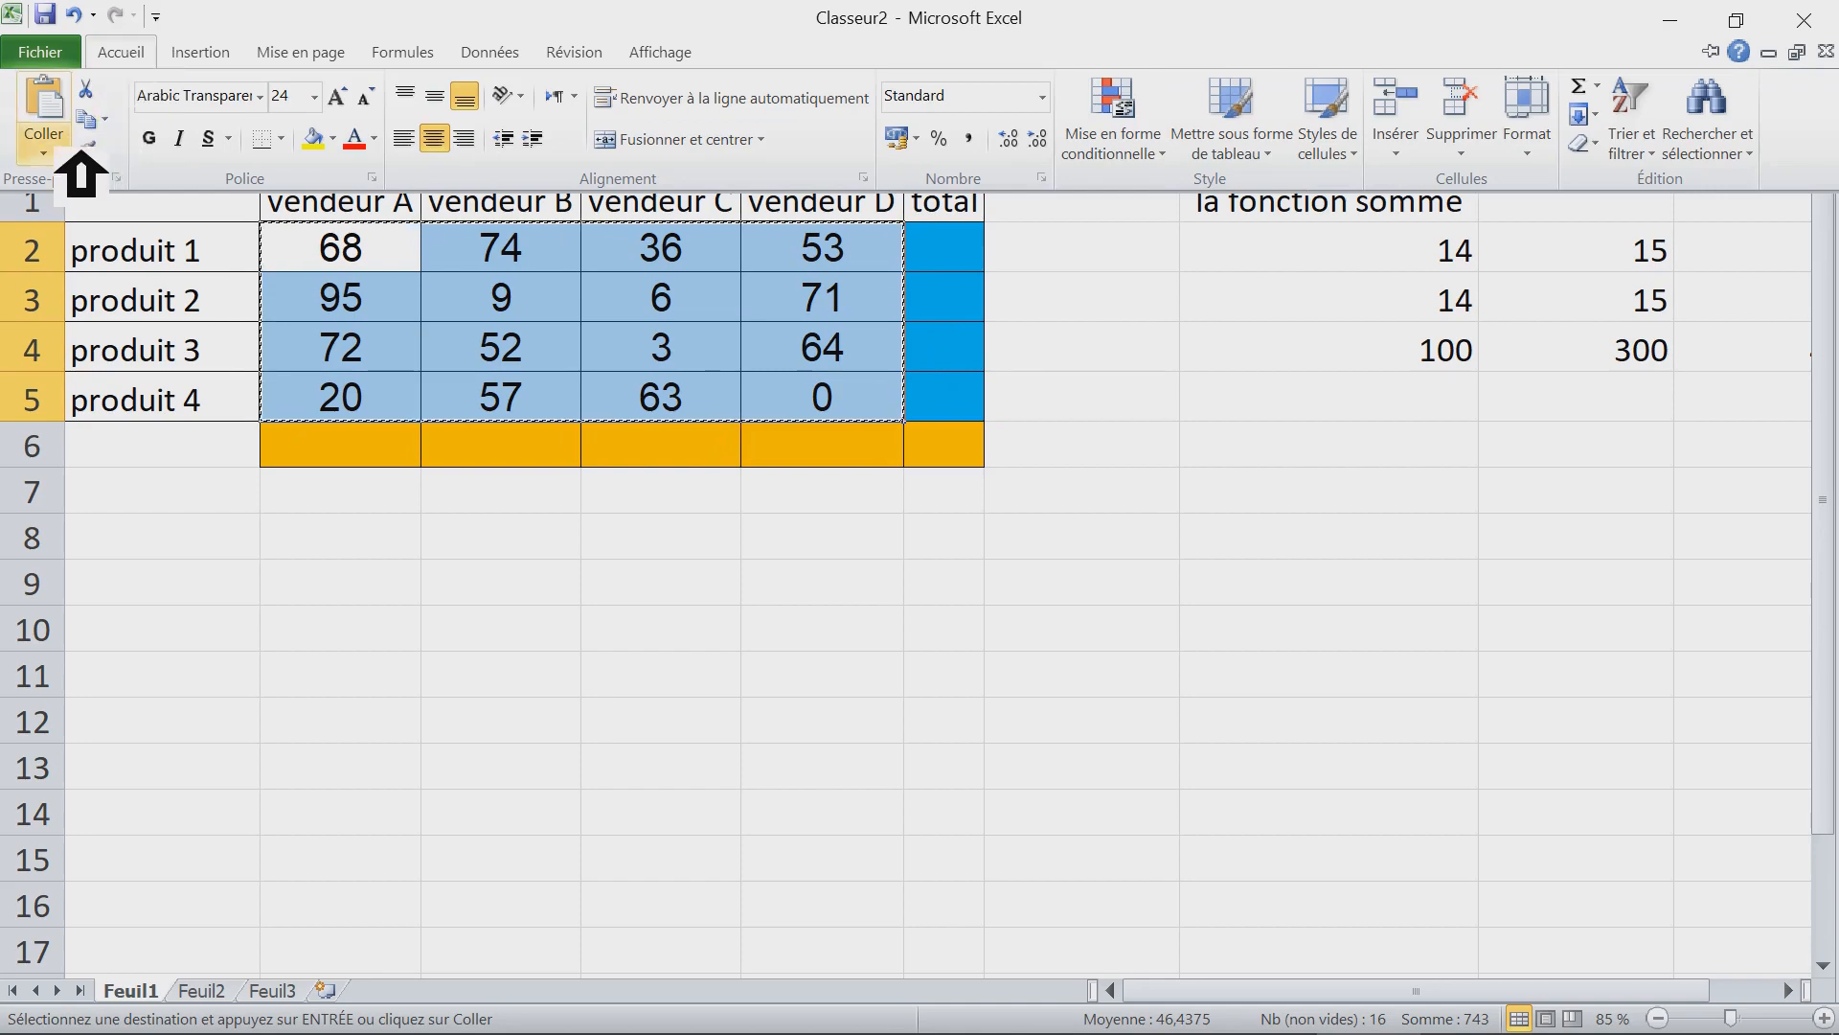
left_click(69, 153)
left_click(113, 420)
left_click_drag(699, 292, 486, 84)
left_click(331, 198)
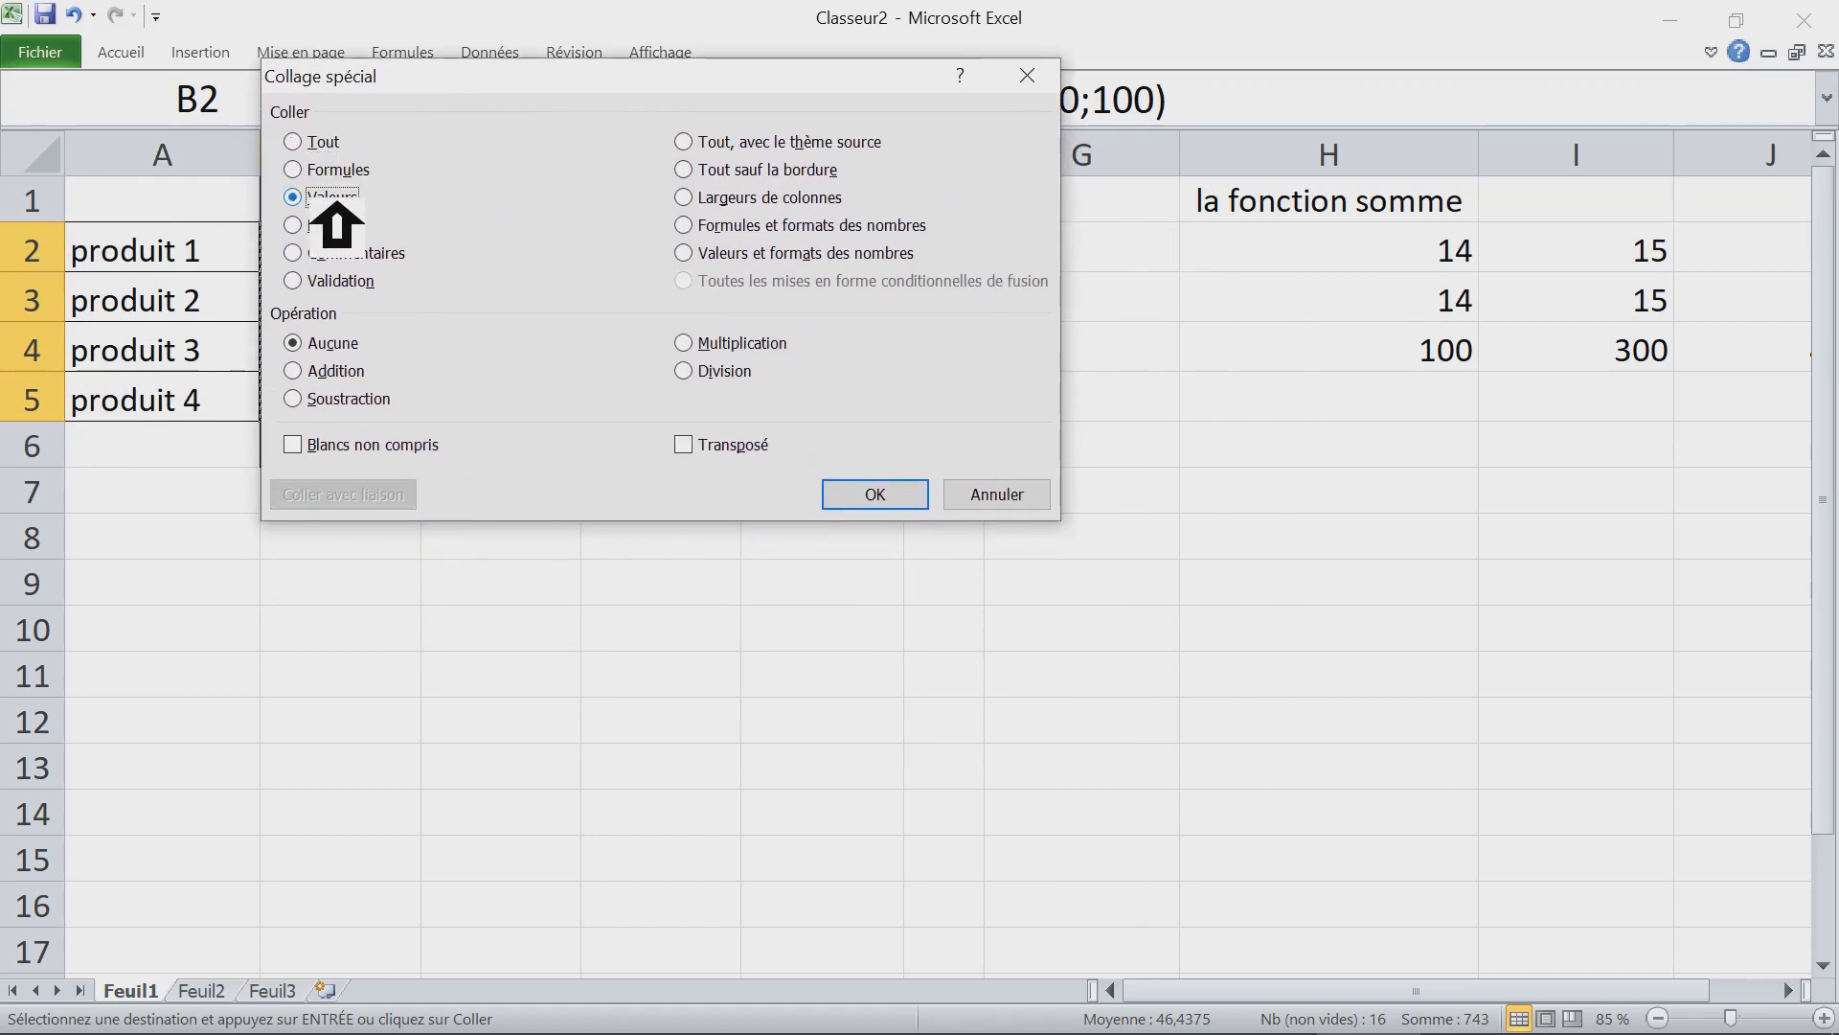
left_click(896, 503)
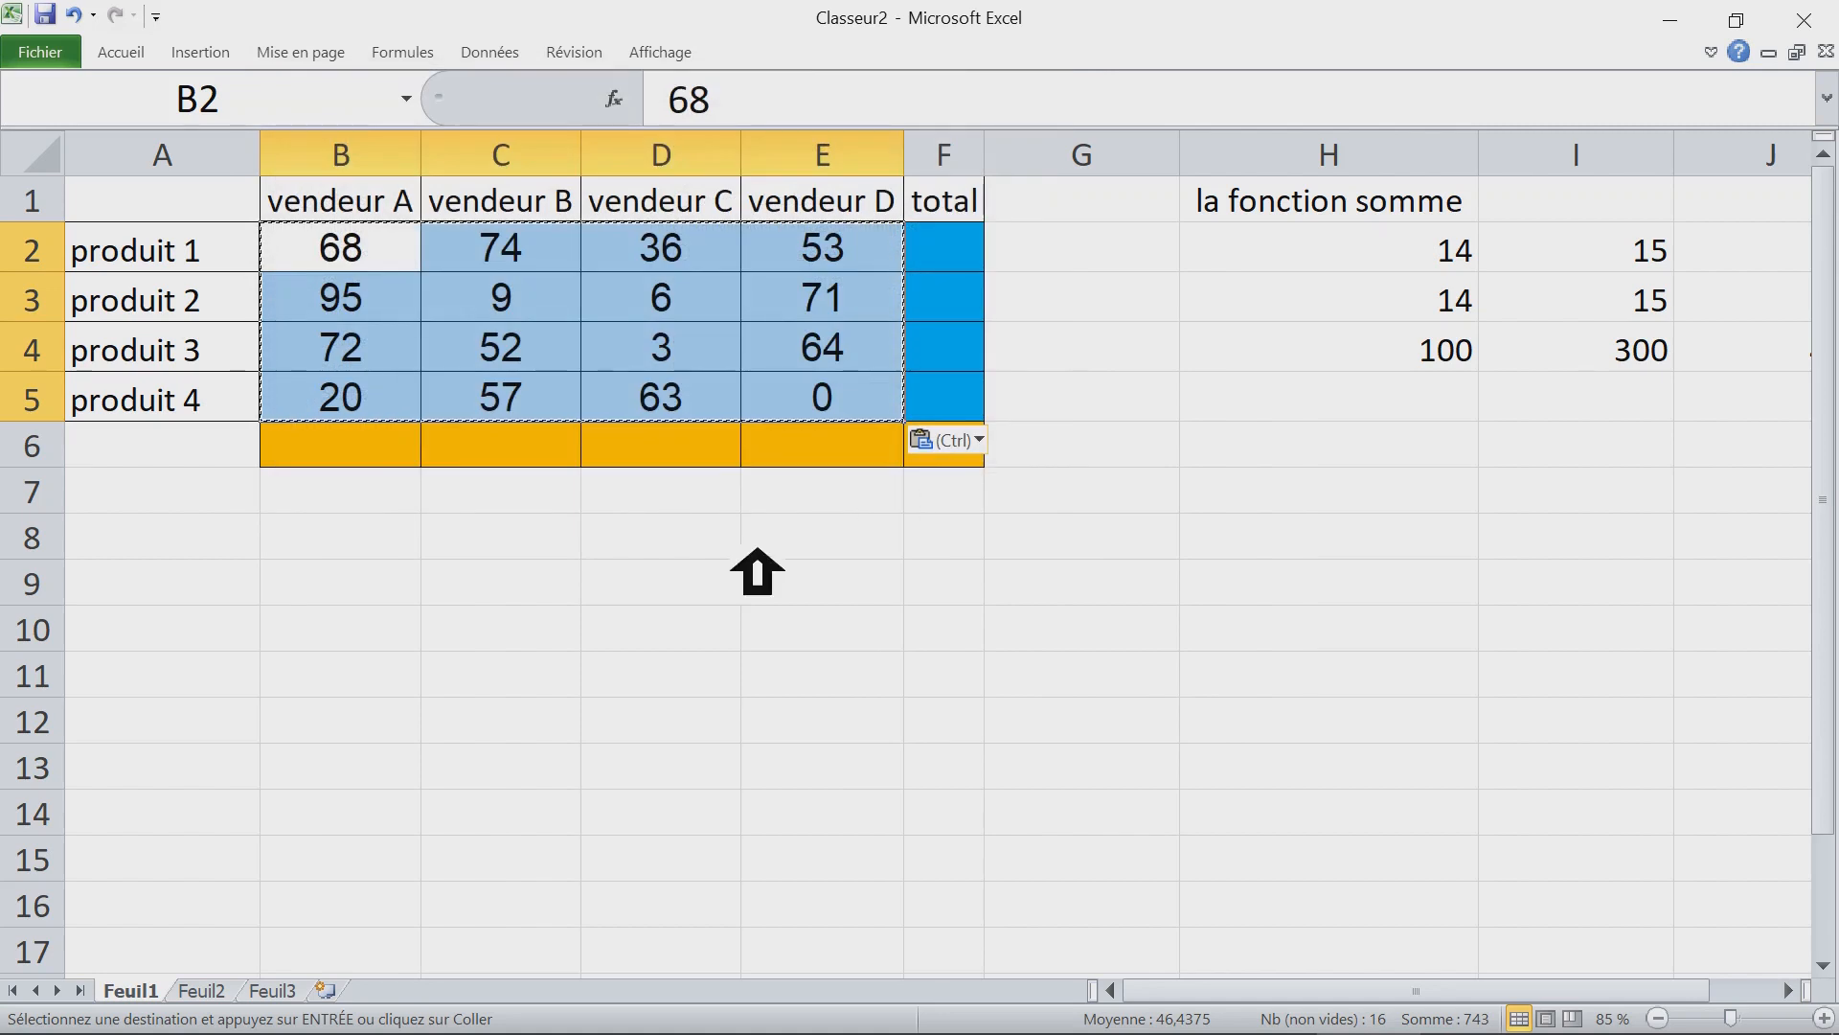
Step: Check the contents of the pasted sales cells, including B2 and C2, and end the copy mode
left_click(724, 536)
left_click(488, 267)
left_click(318, 263)
left_click(456, 256)
left_click(352, 258)
left_click(526, 261)
left_click_drag(374, 261, 823, 377)
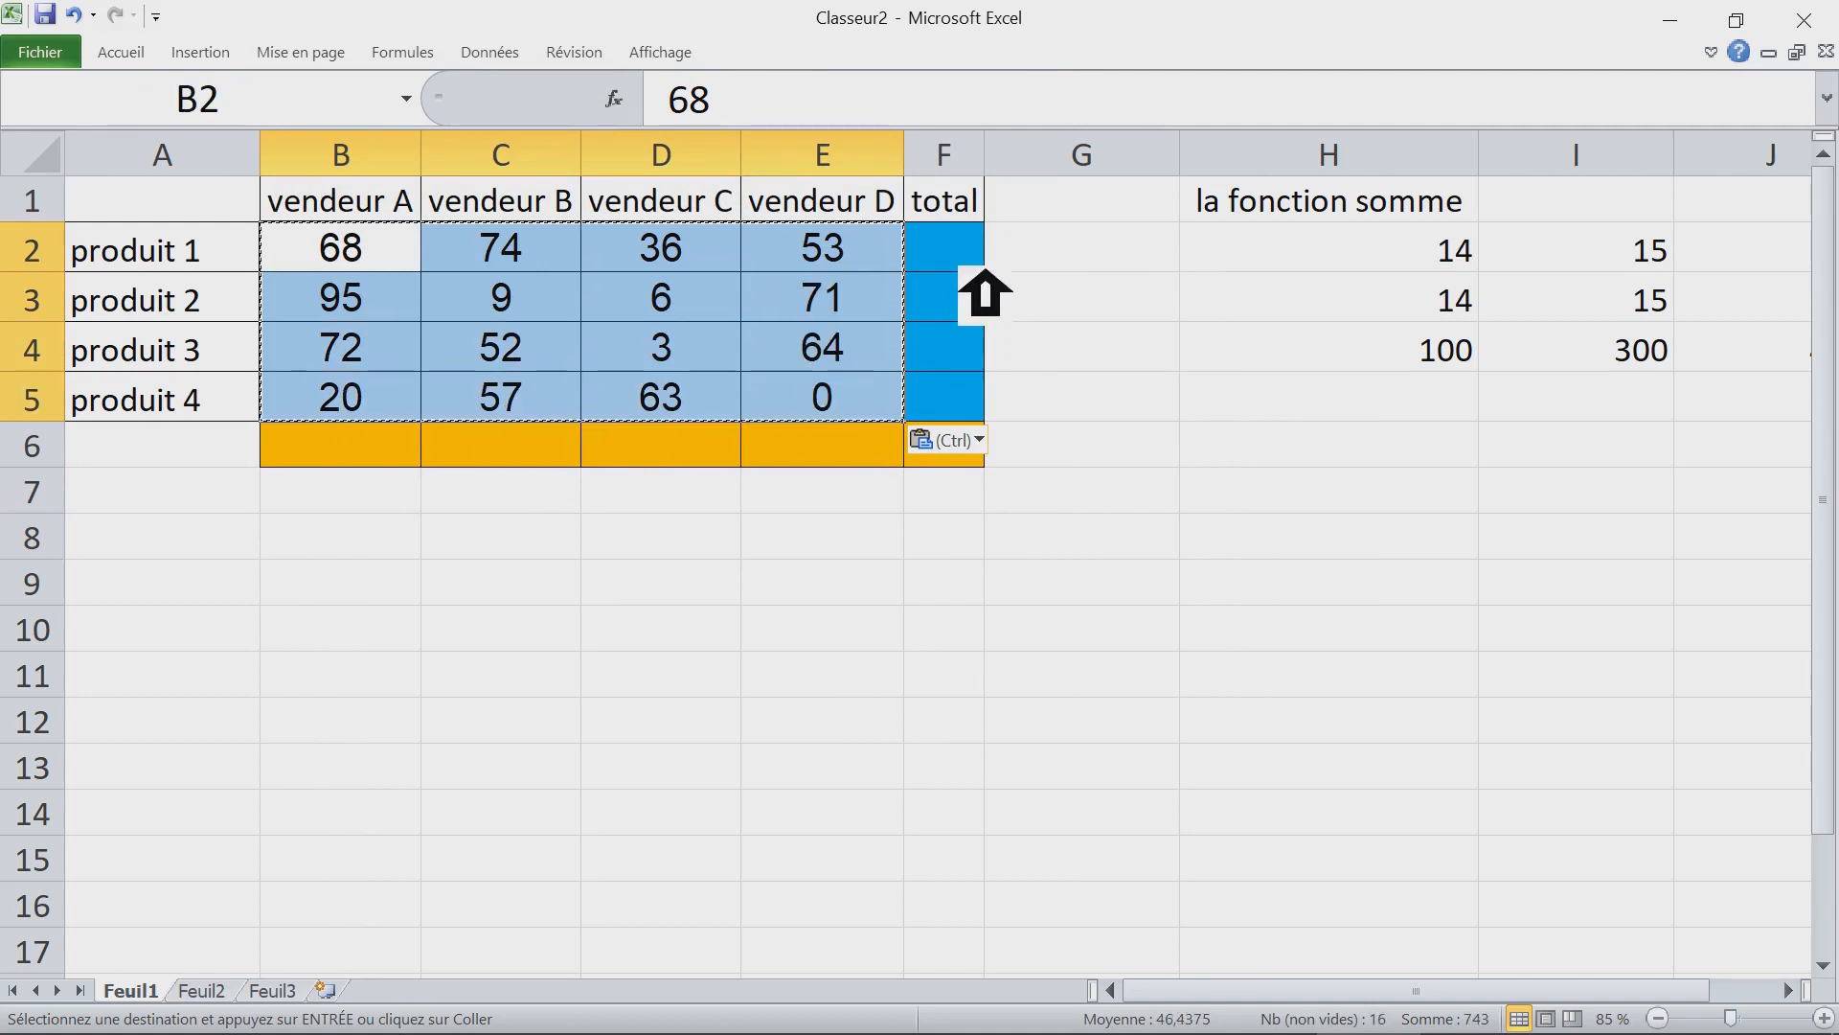
left_click(960, 254)
key("Escape")
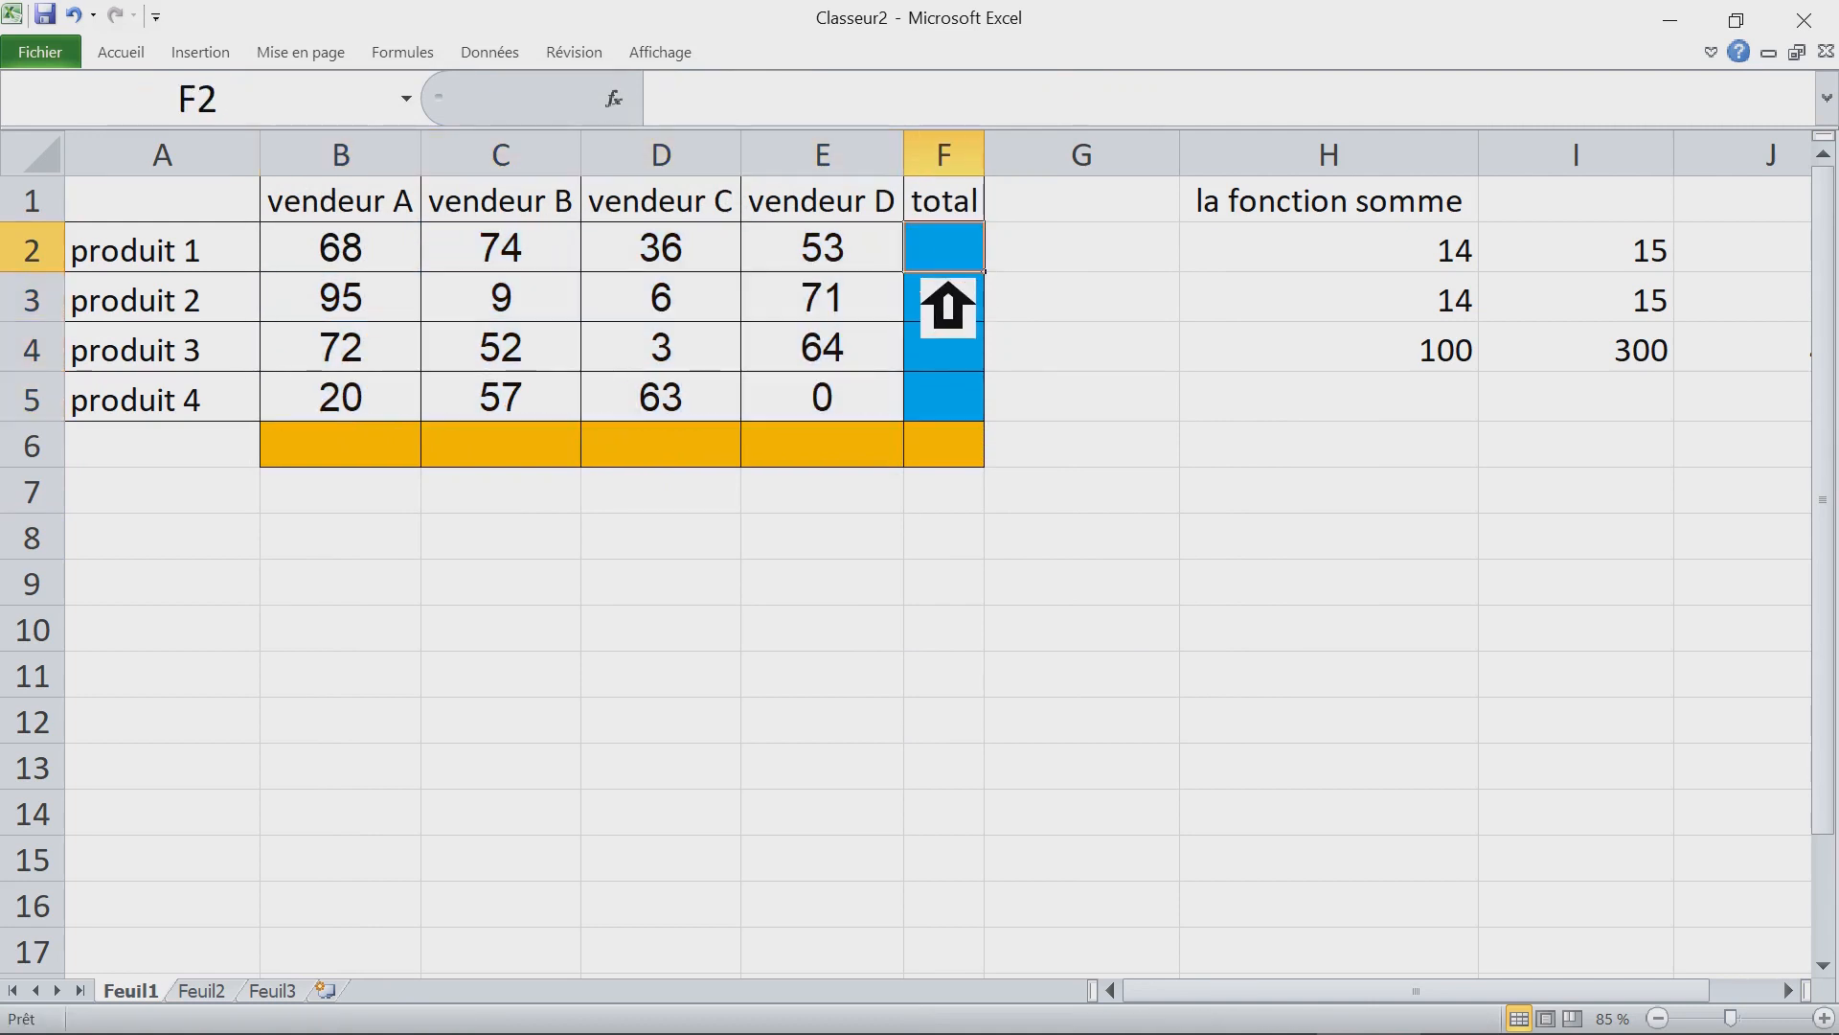
Step: Total every row and column of the sales table at once by applying AutoSum to B2:F6, and check the resulting formulas
left_click(351, 266)
left_click_drag(410, 272, 854, 394)
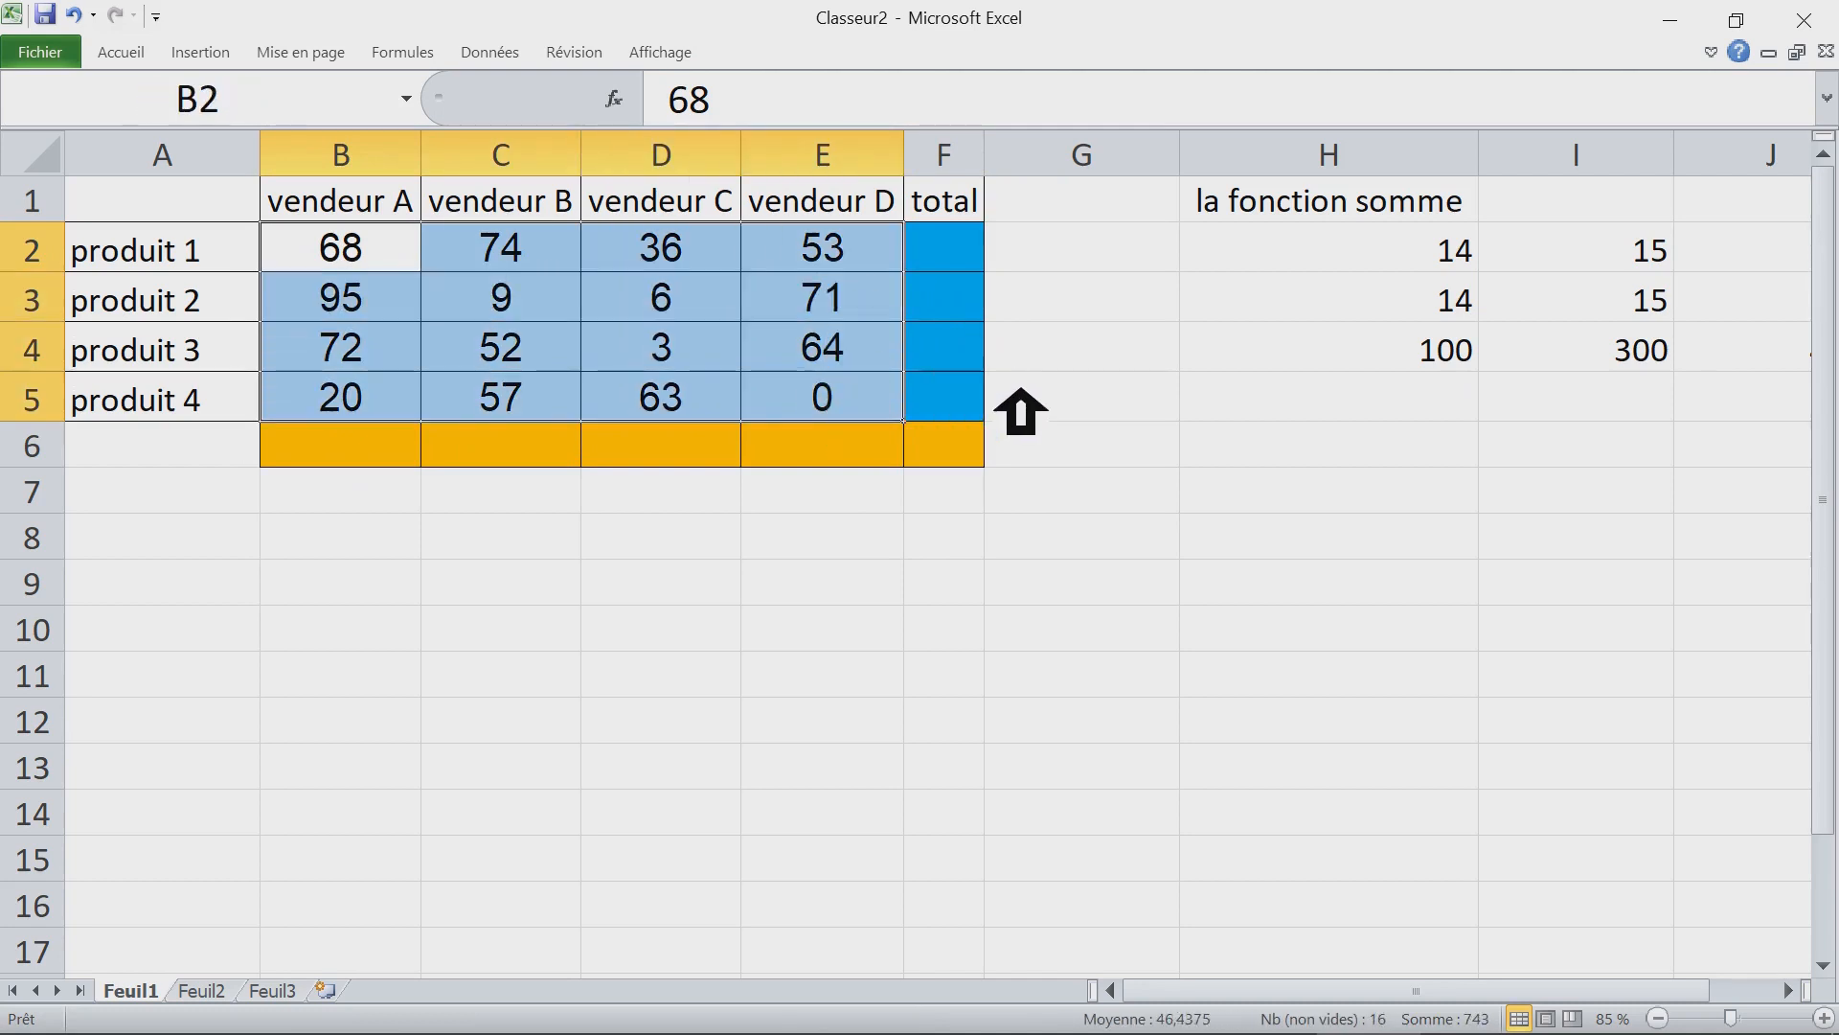
left_click(984, 402, "shift")
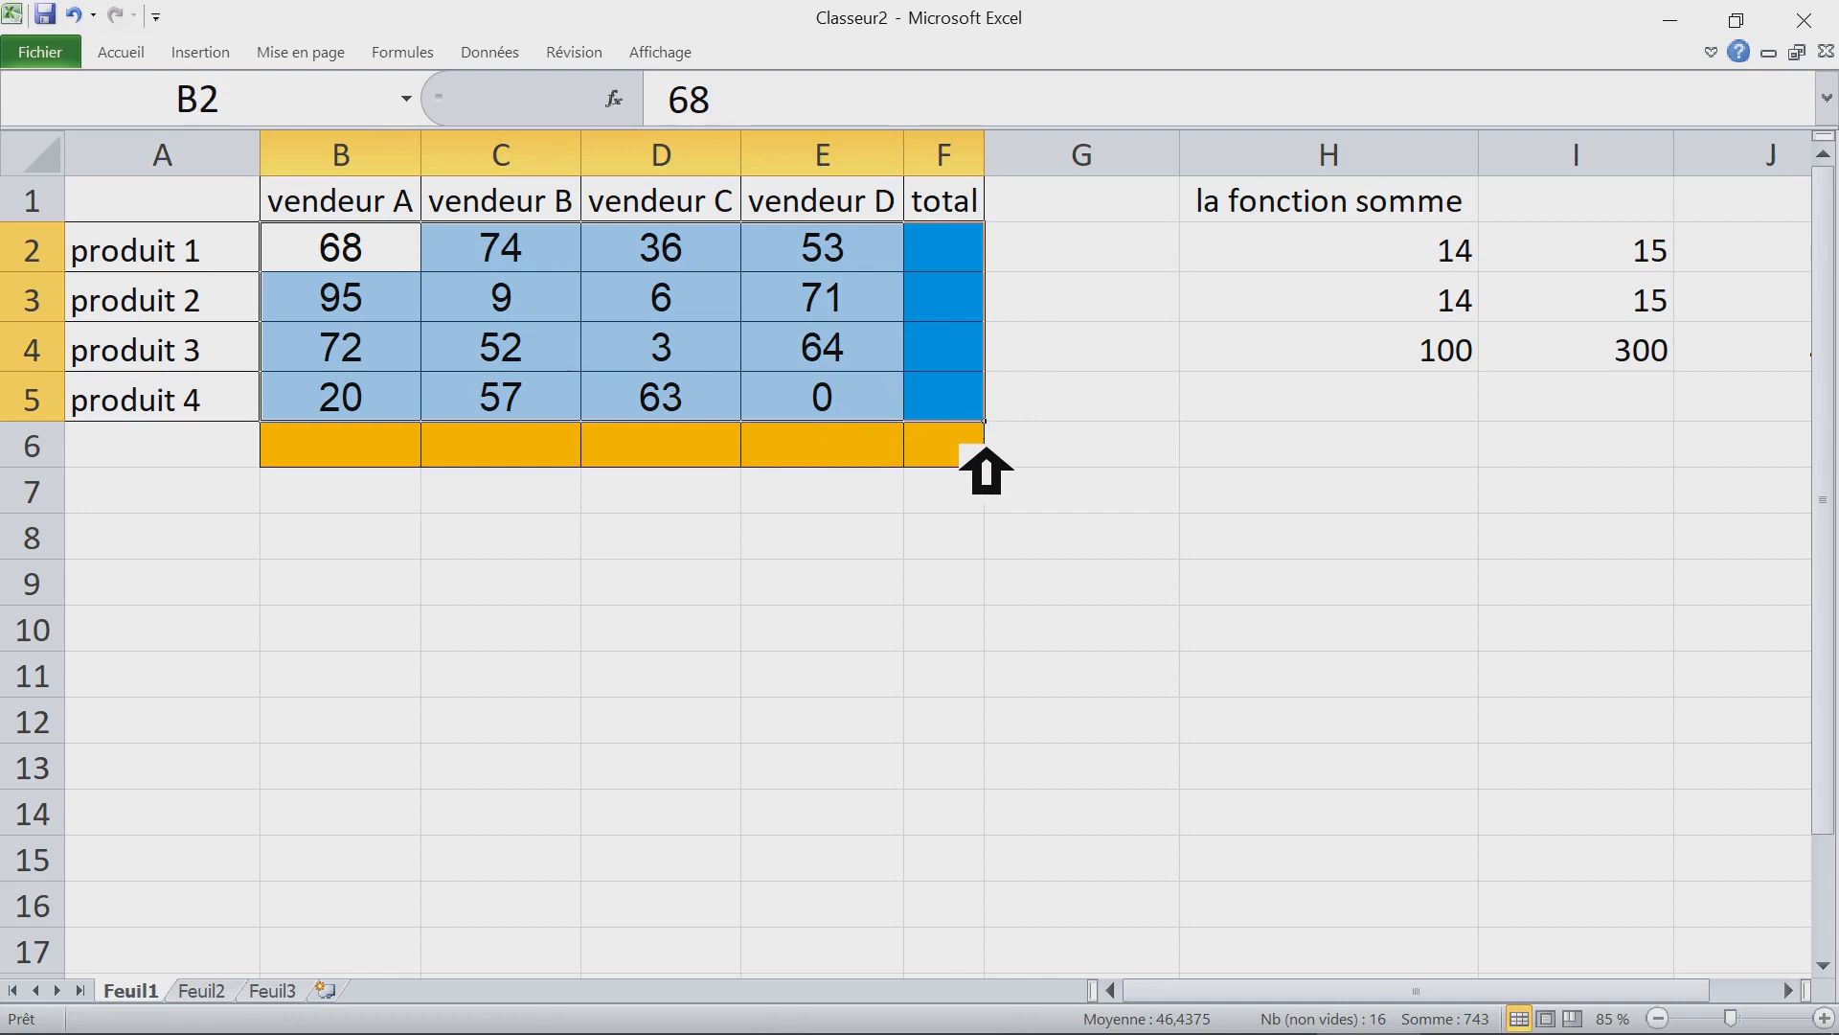
left_click(985, 446, "shift")
left_click_drag(985, 473, 984, 472)
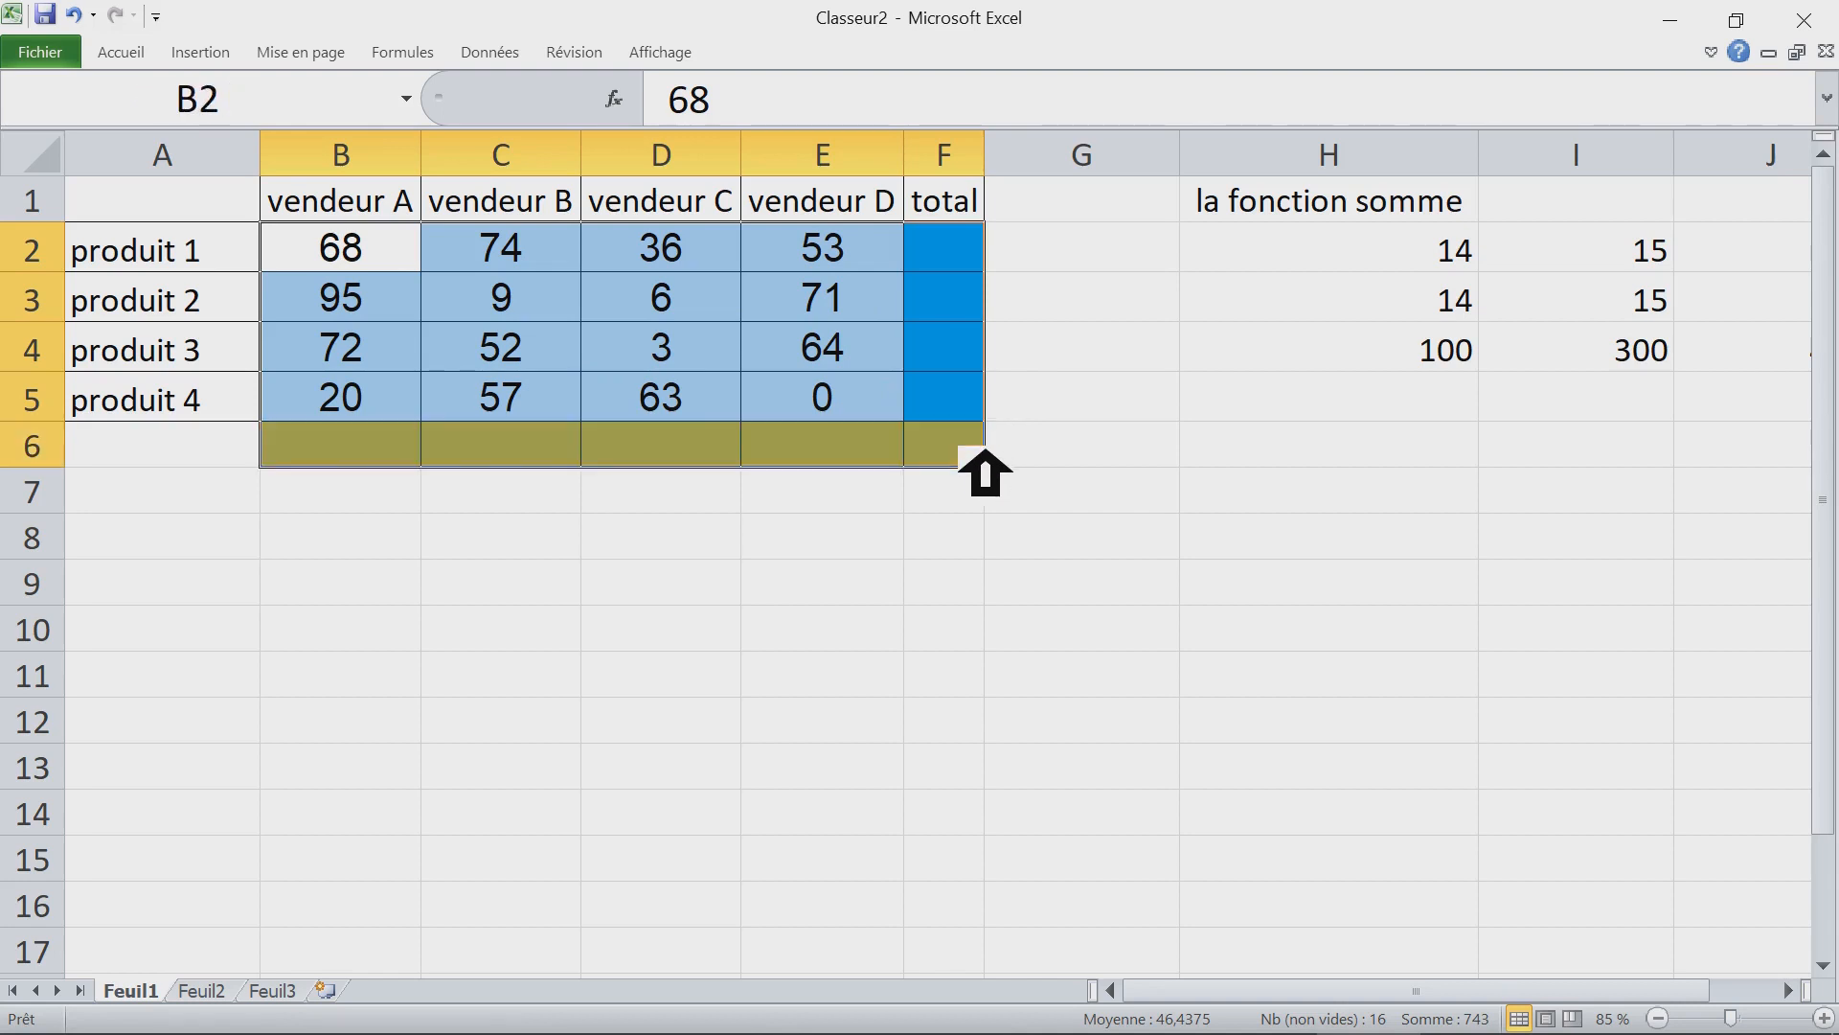
left_click_drag(343, 256, 948, 464)
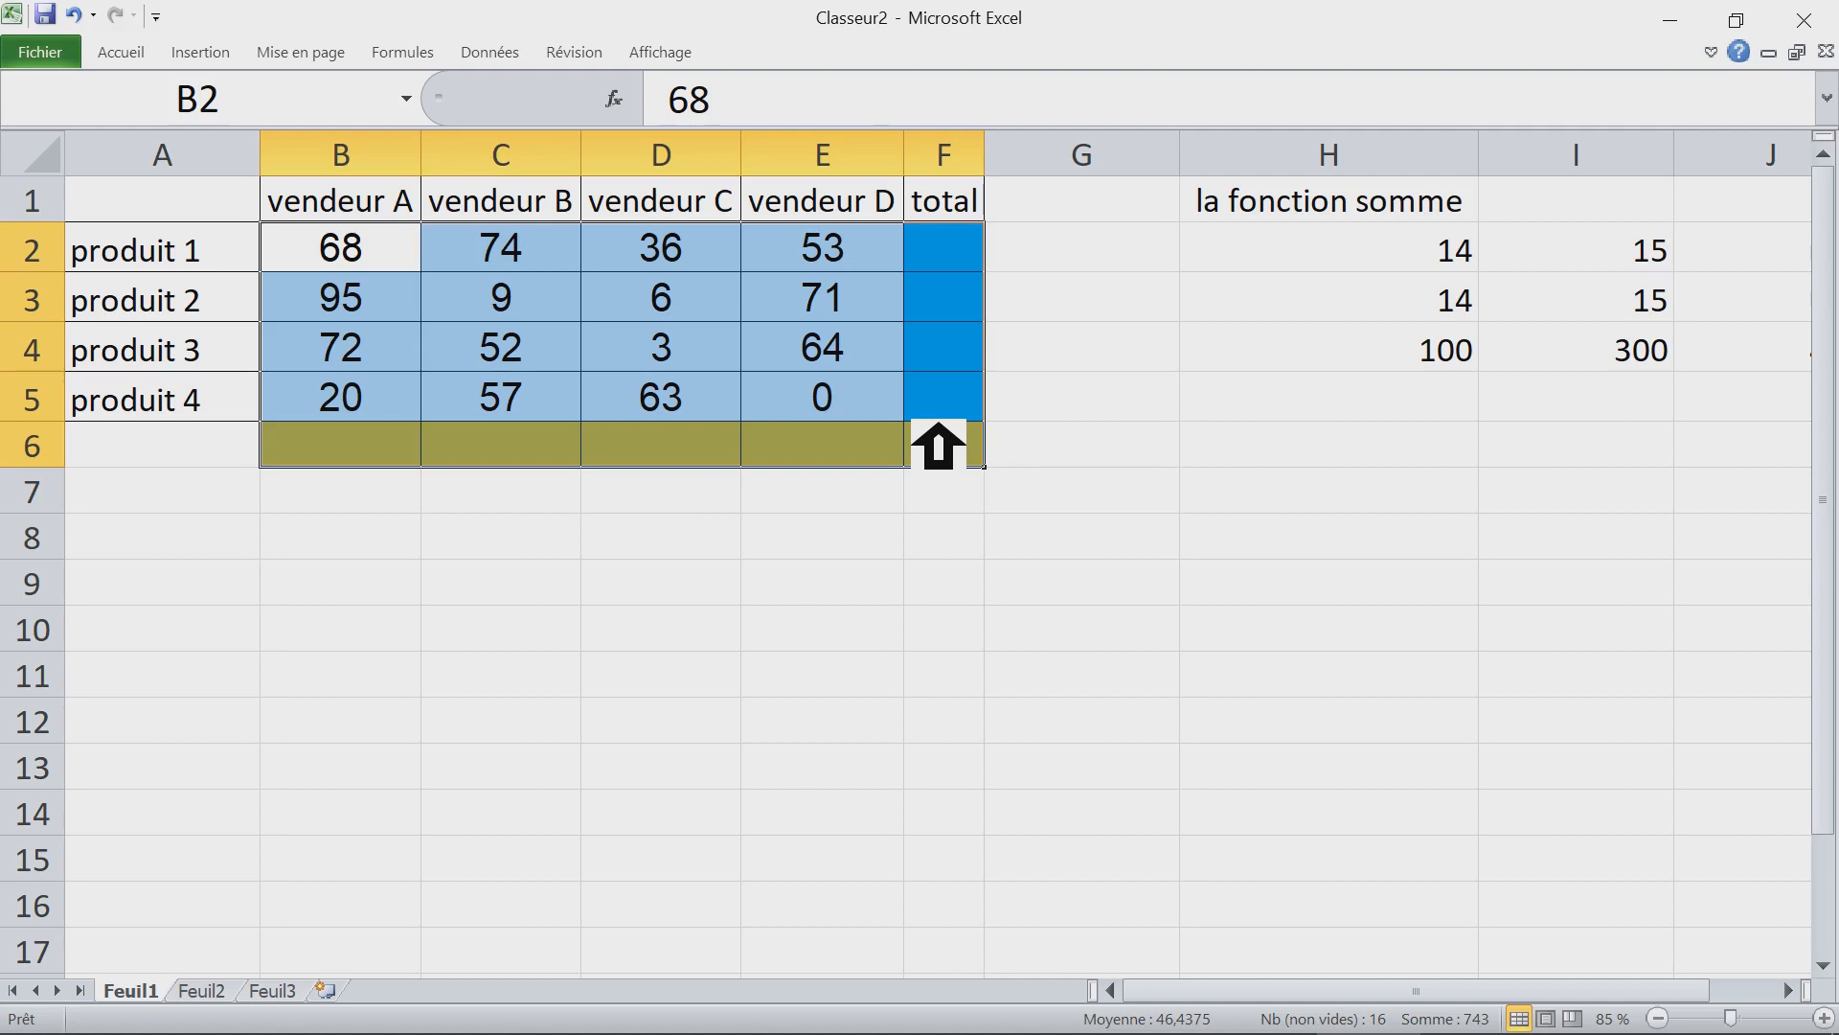
key("alt")
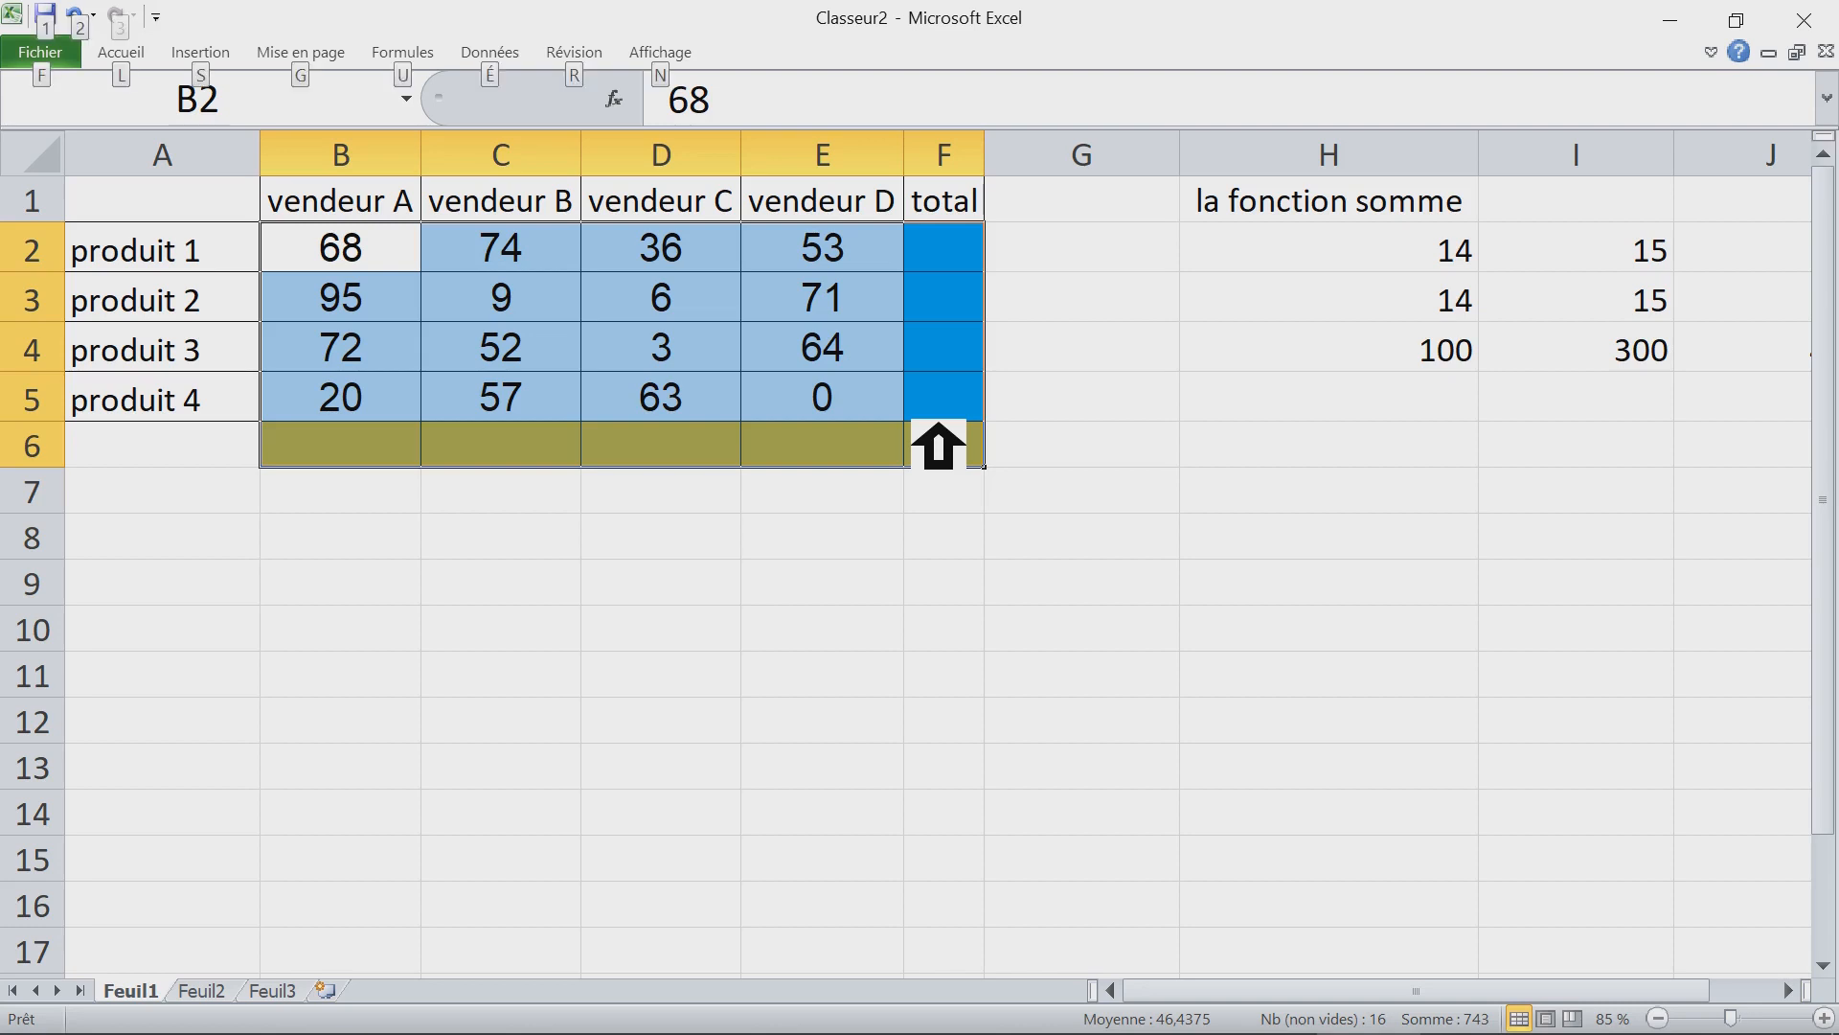
key("alt+equal")
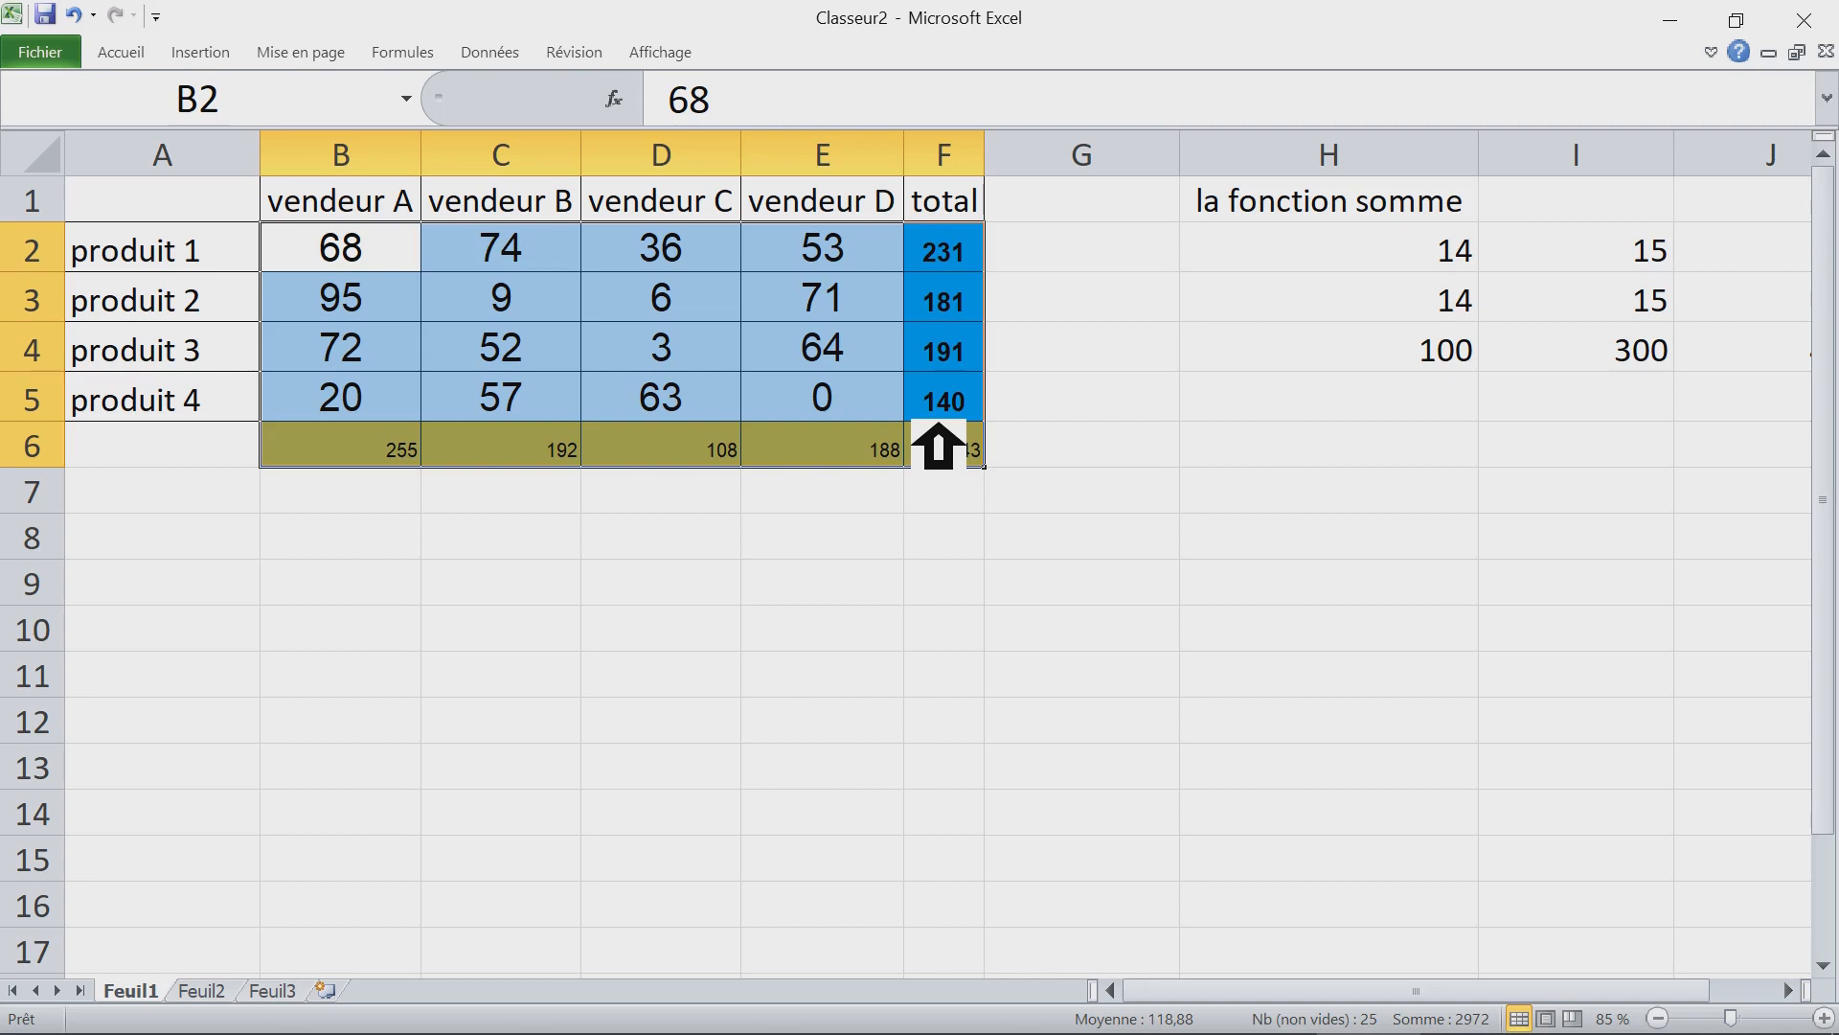
left_click_drag(402, 472, 946, 470)
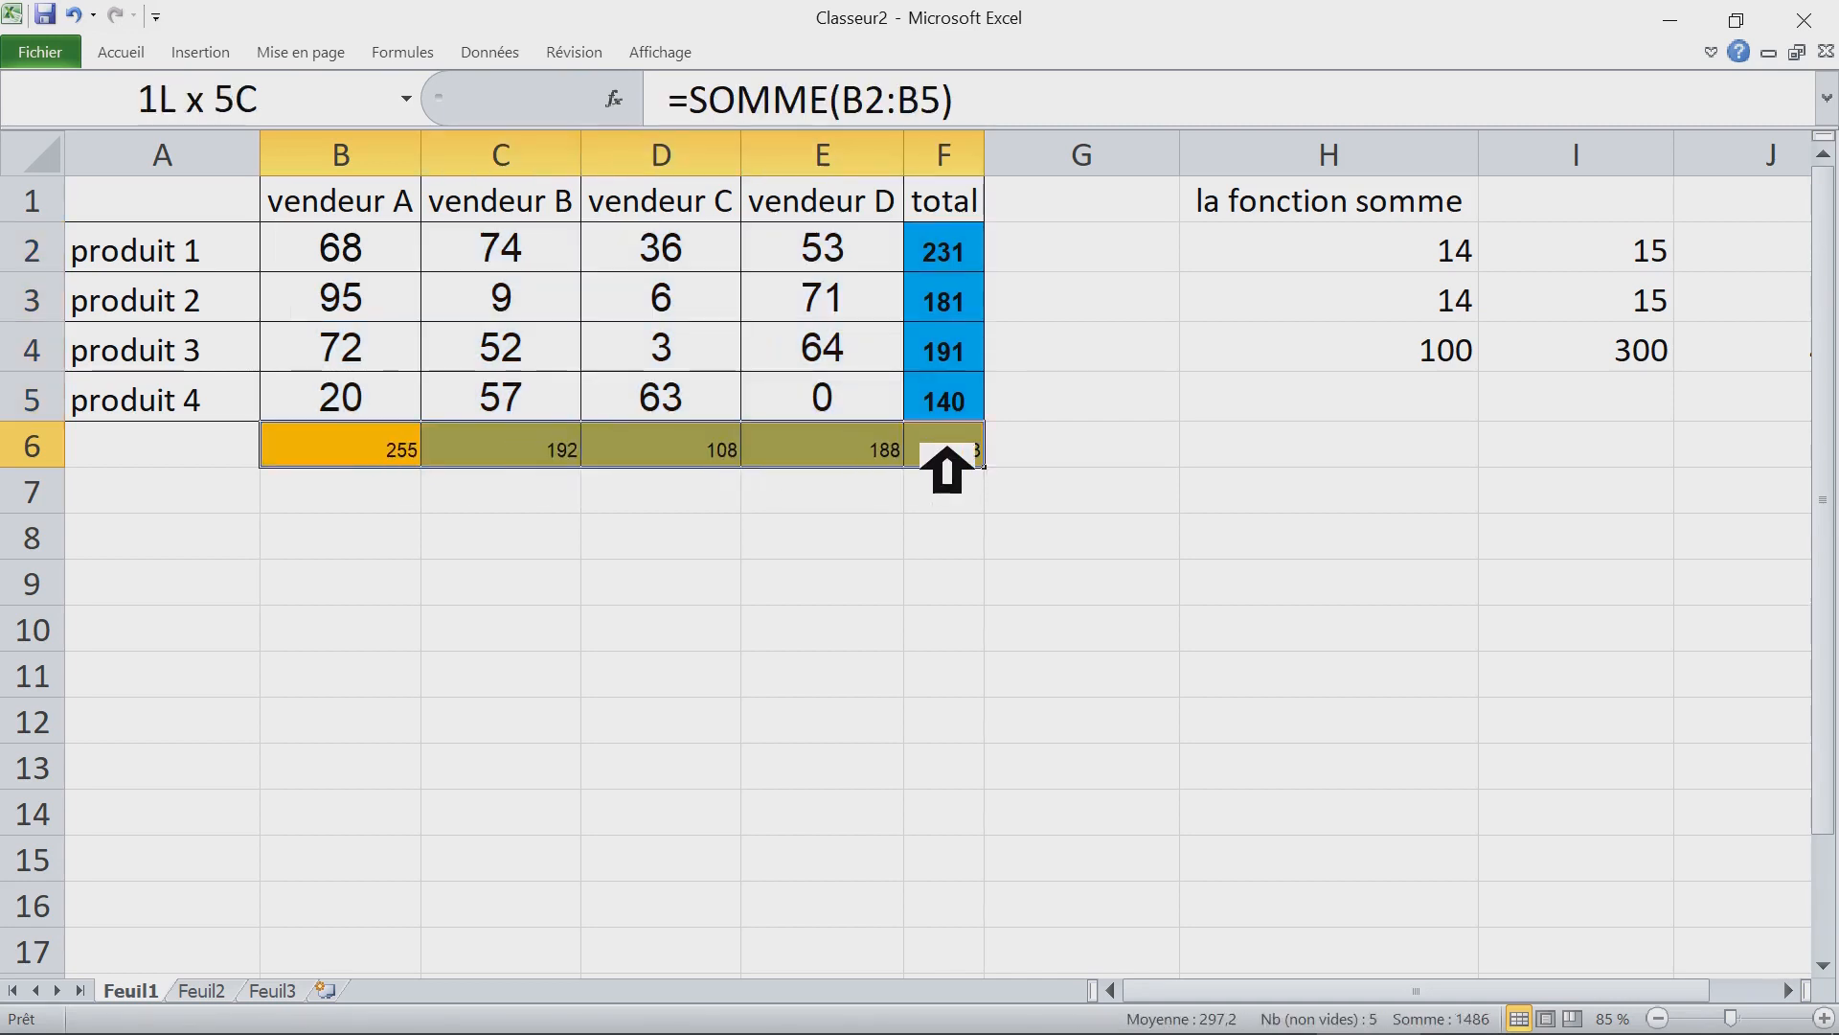
left_click(1153, 391)
left_click(973, 268)
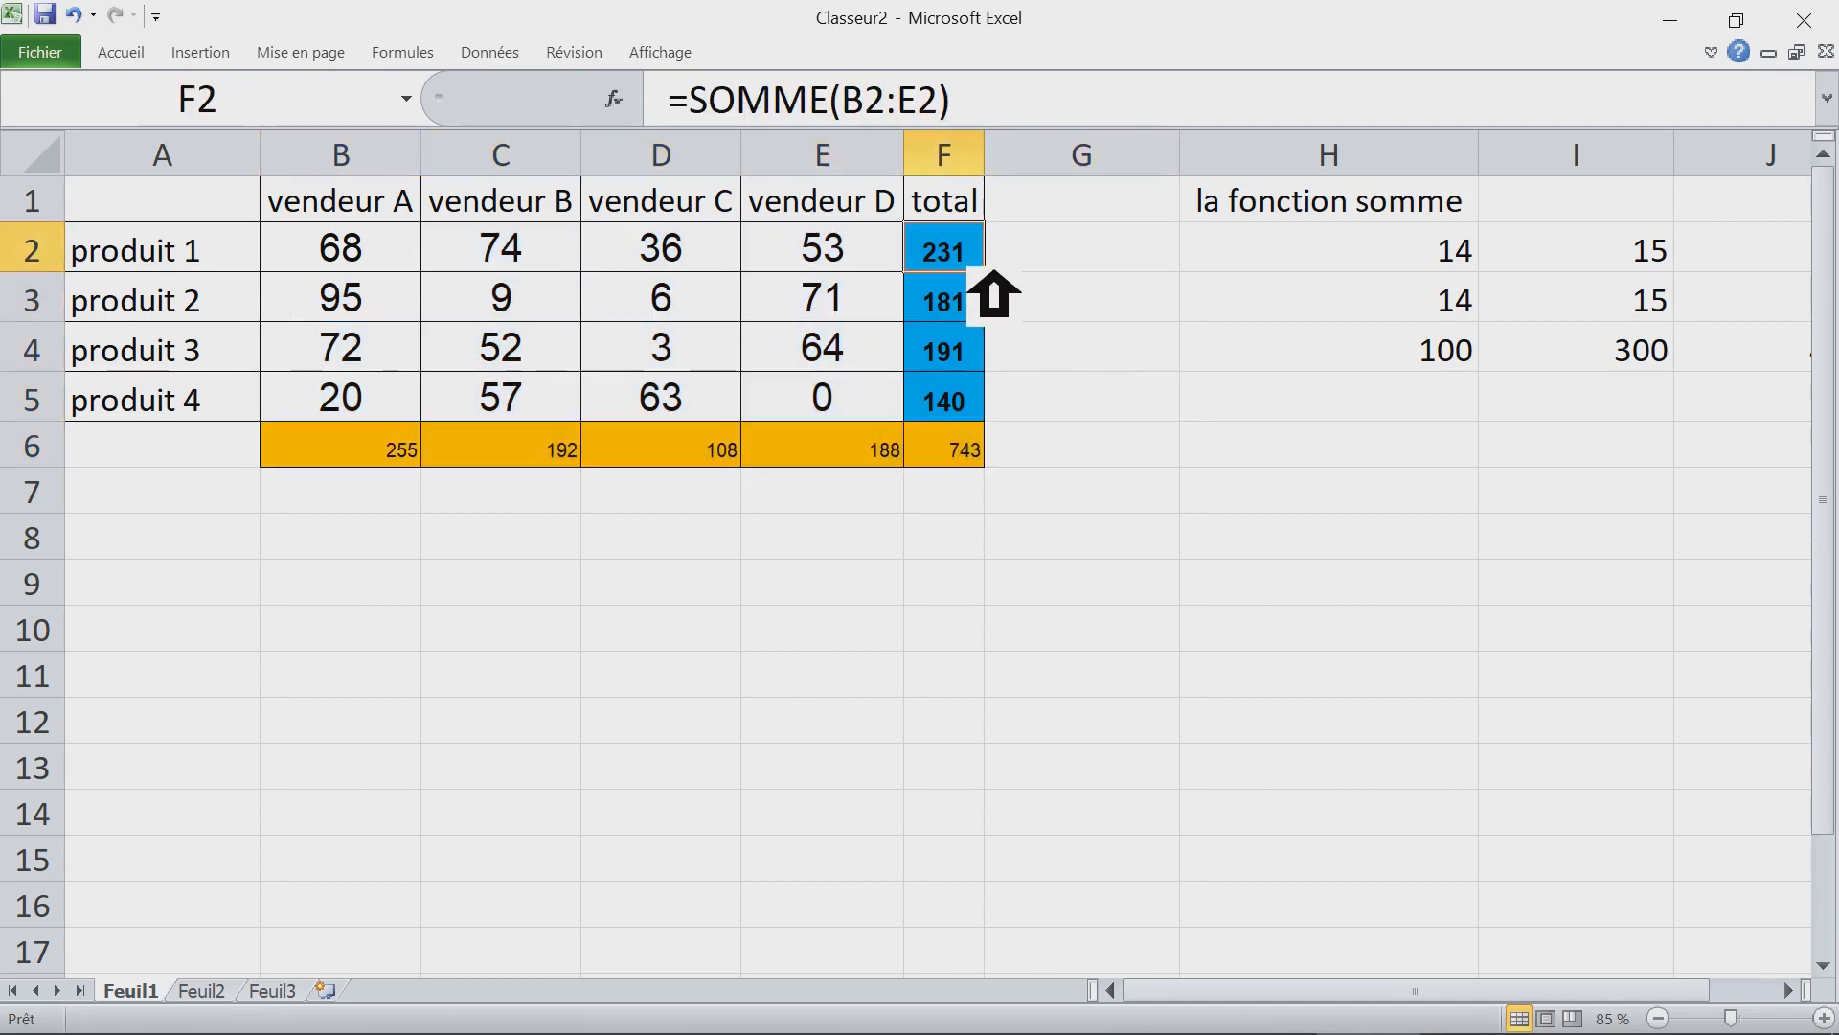
Step: Clear the totals from F2:F6 and B6:F6
left_click_drag(948, 273, 959, 447)
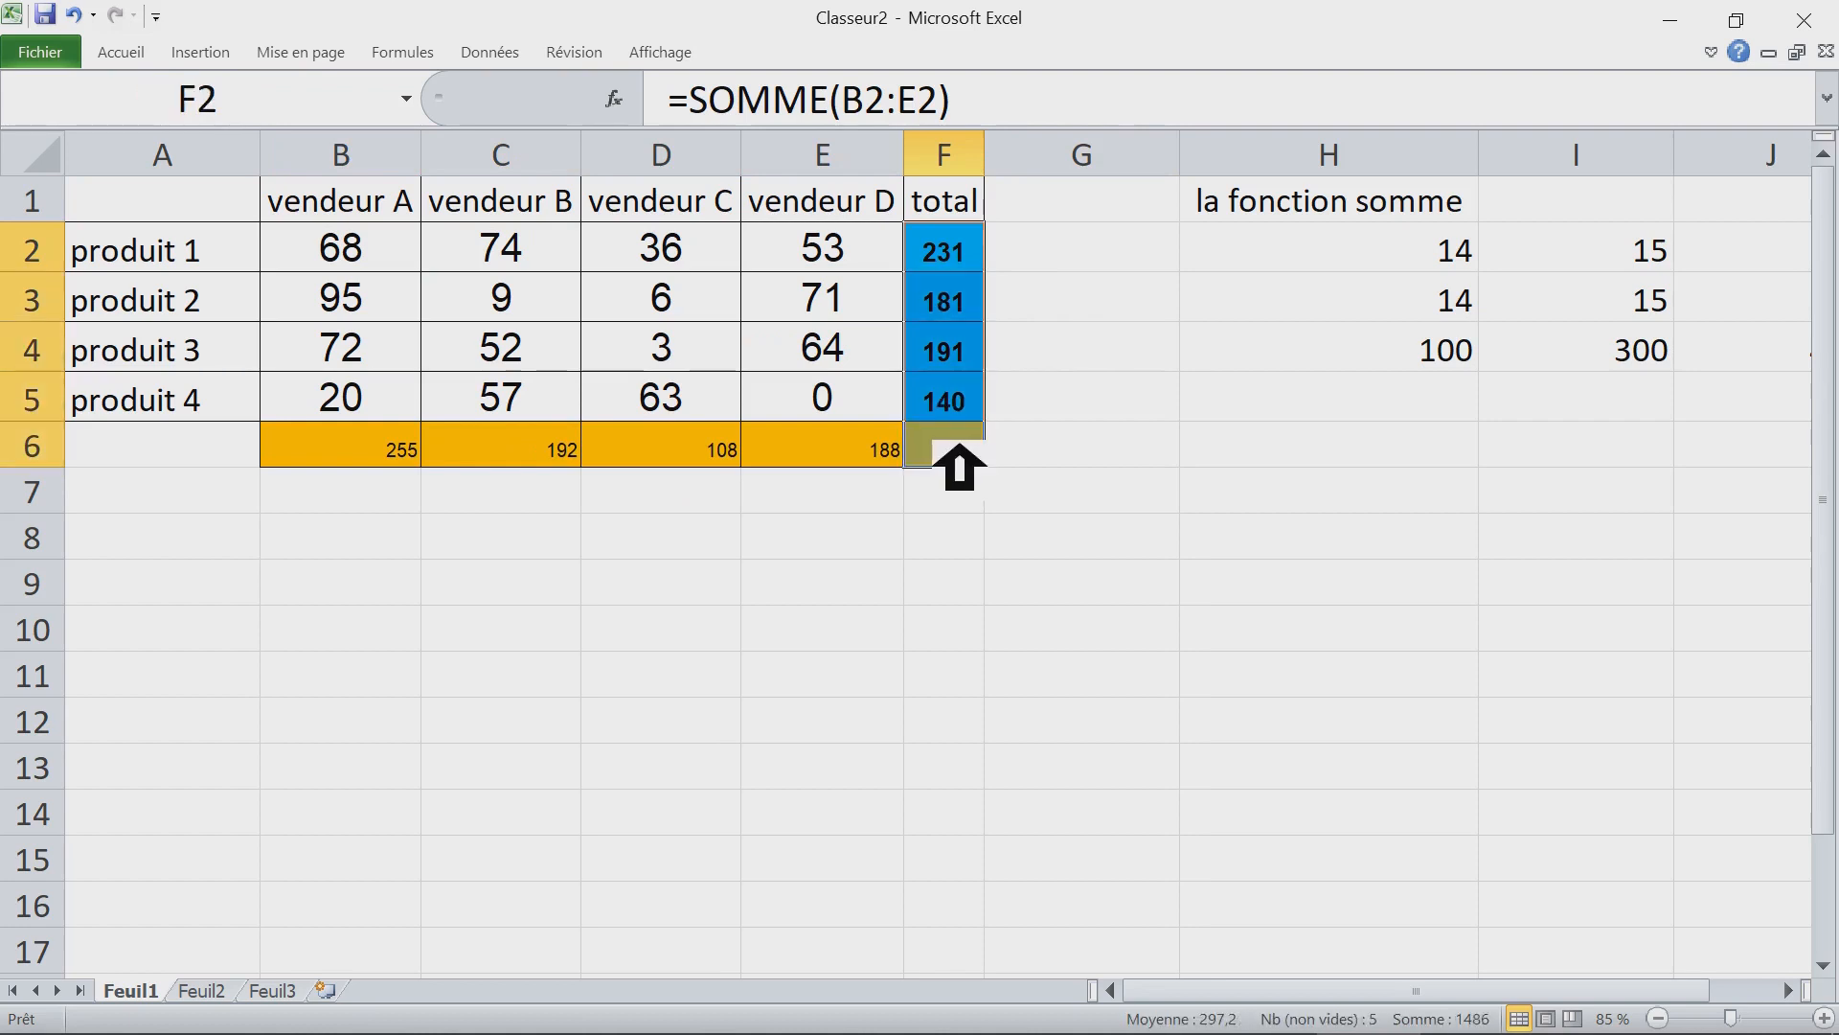
key("Delete")
left_click_drag(399, 450, 927, 443)
key("Delete")
left_click(368, 251)
left_click_drag(369, 273, 969, 476)
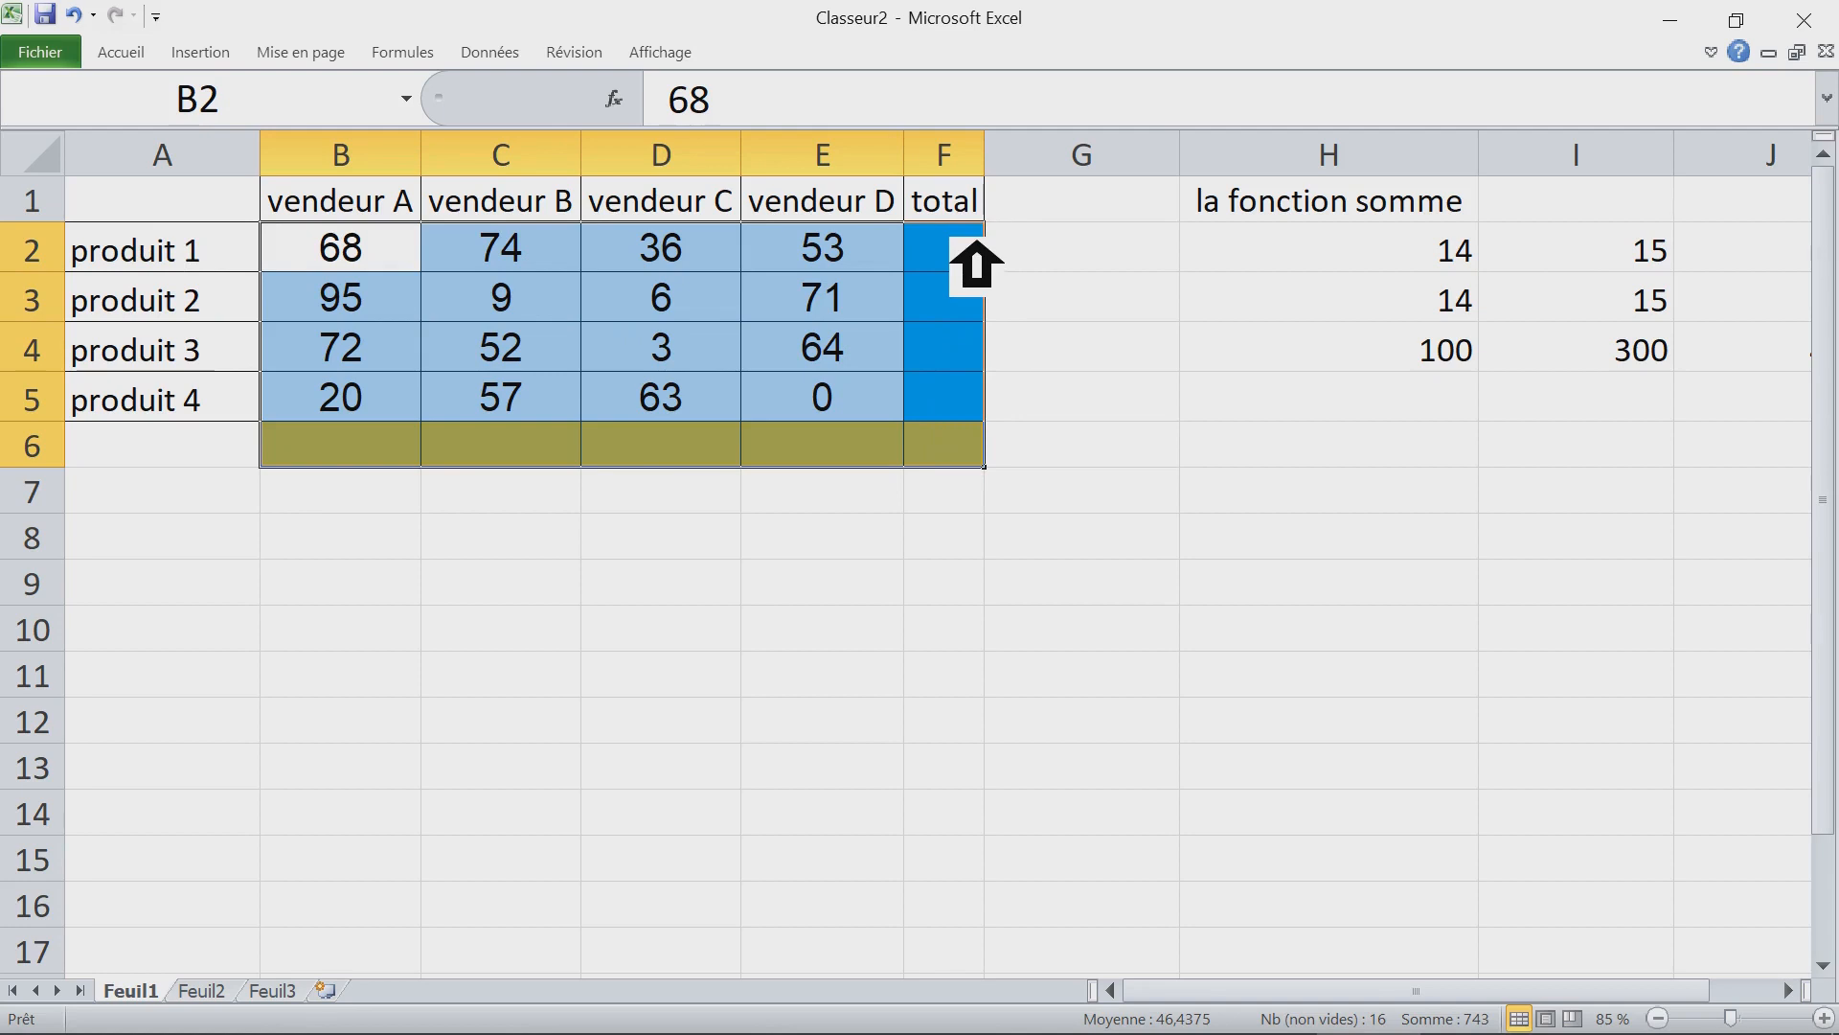
key("alt")
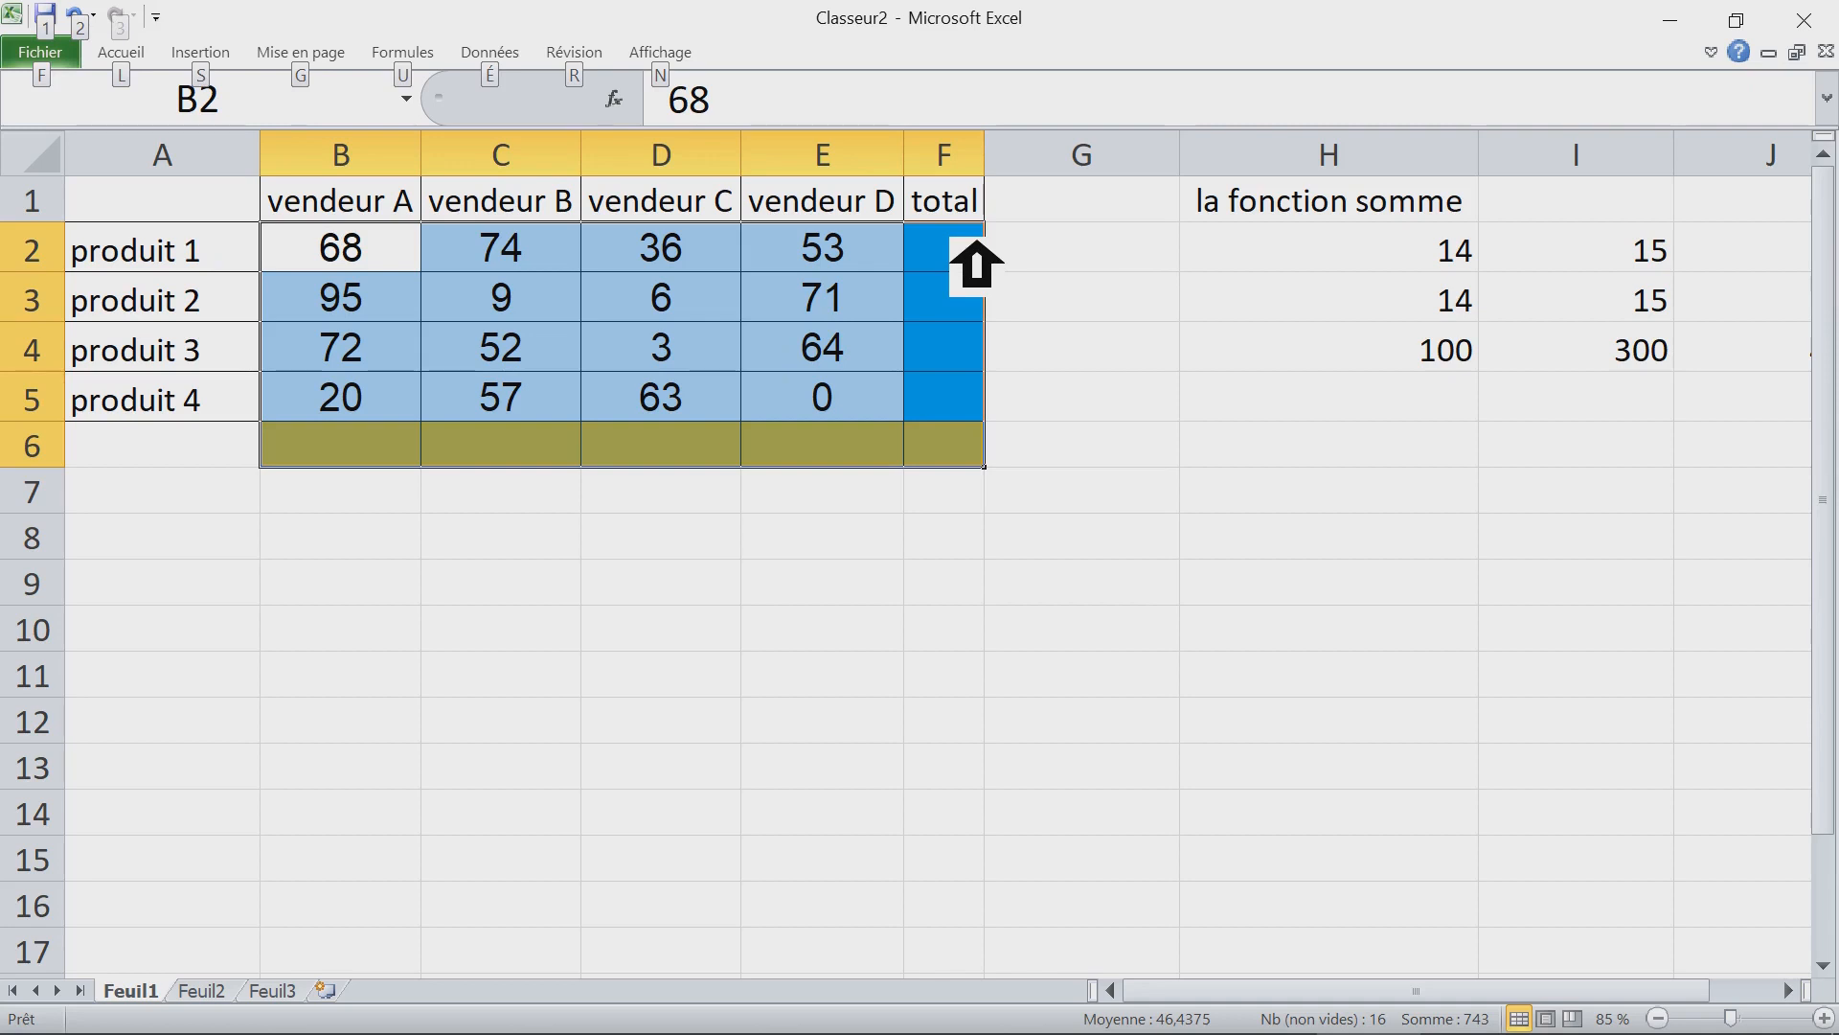
key("alt")
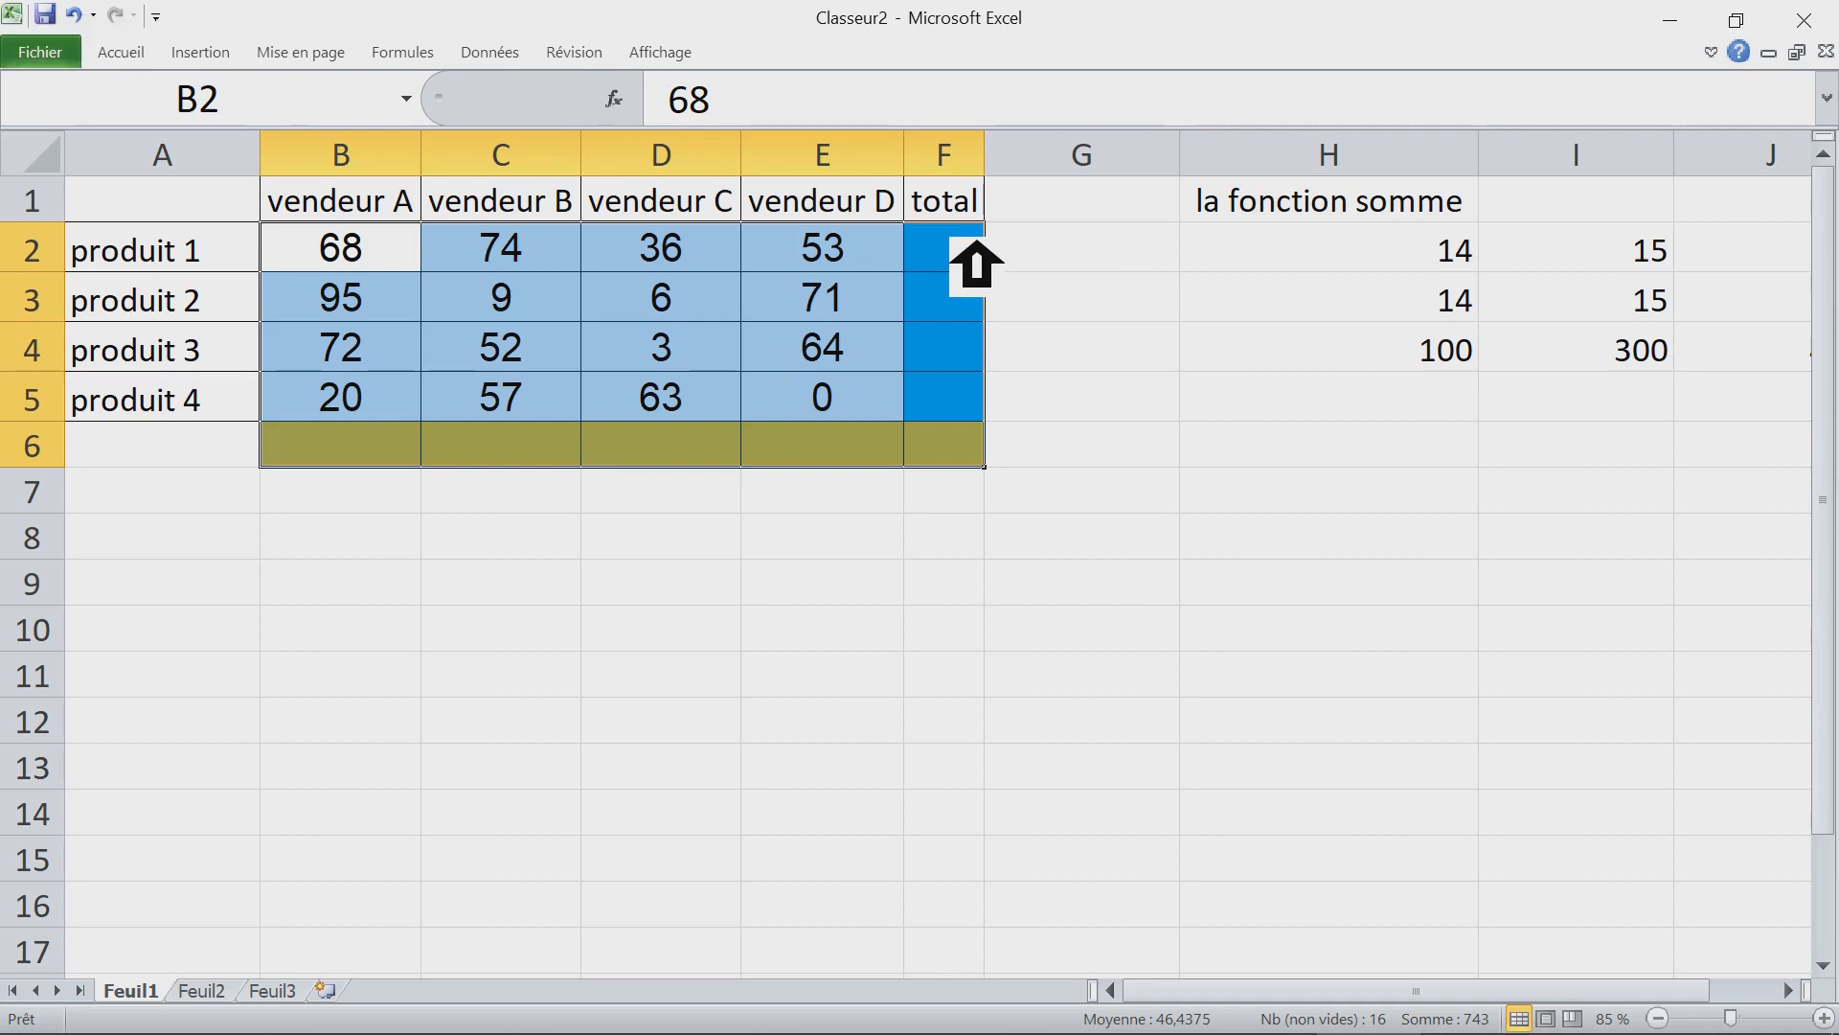
type("=")
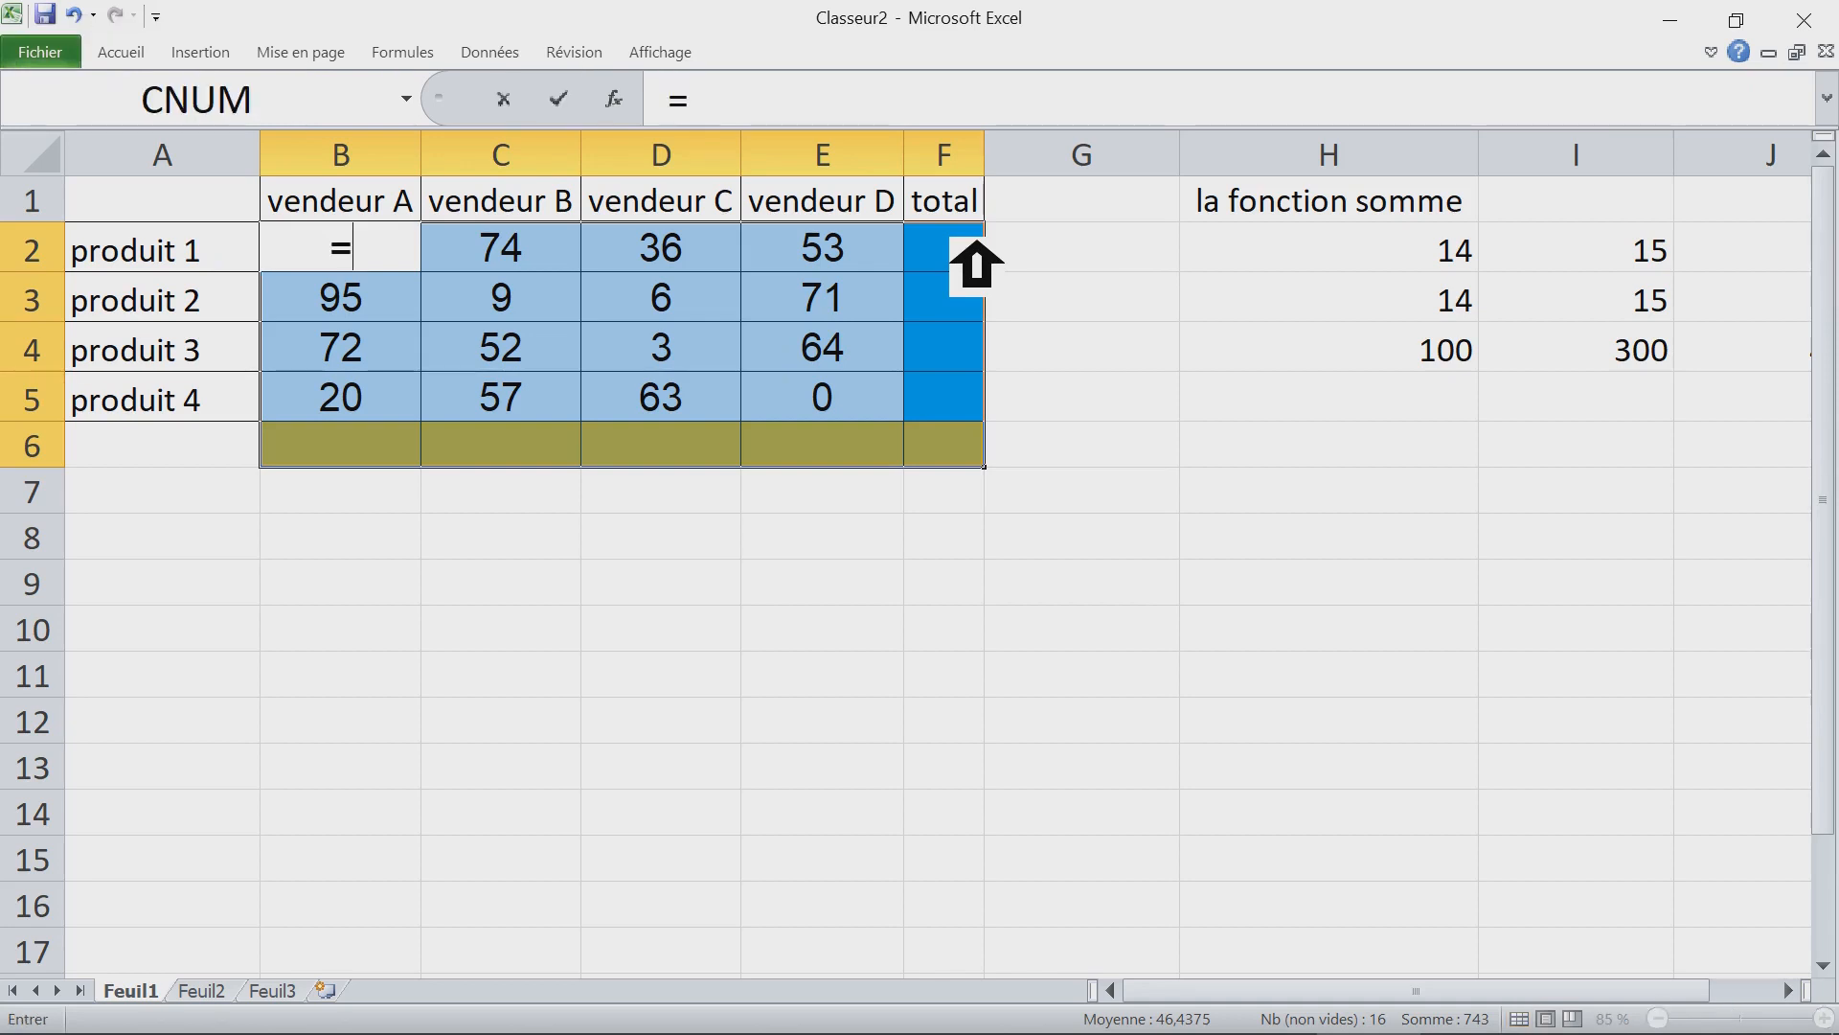
key("Escape")
Step: Fill the total column and total row together by applying AutoSum to the range B2:F6, including the empty total cells
left_click(661, 249)
left_click_drag(381, 254, 945, 443)
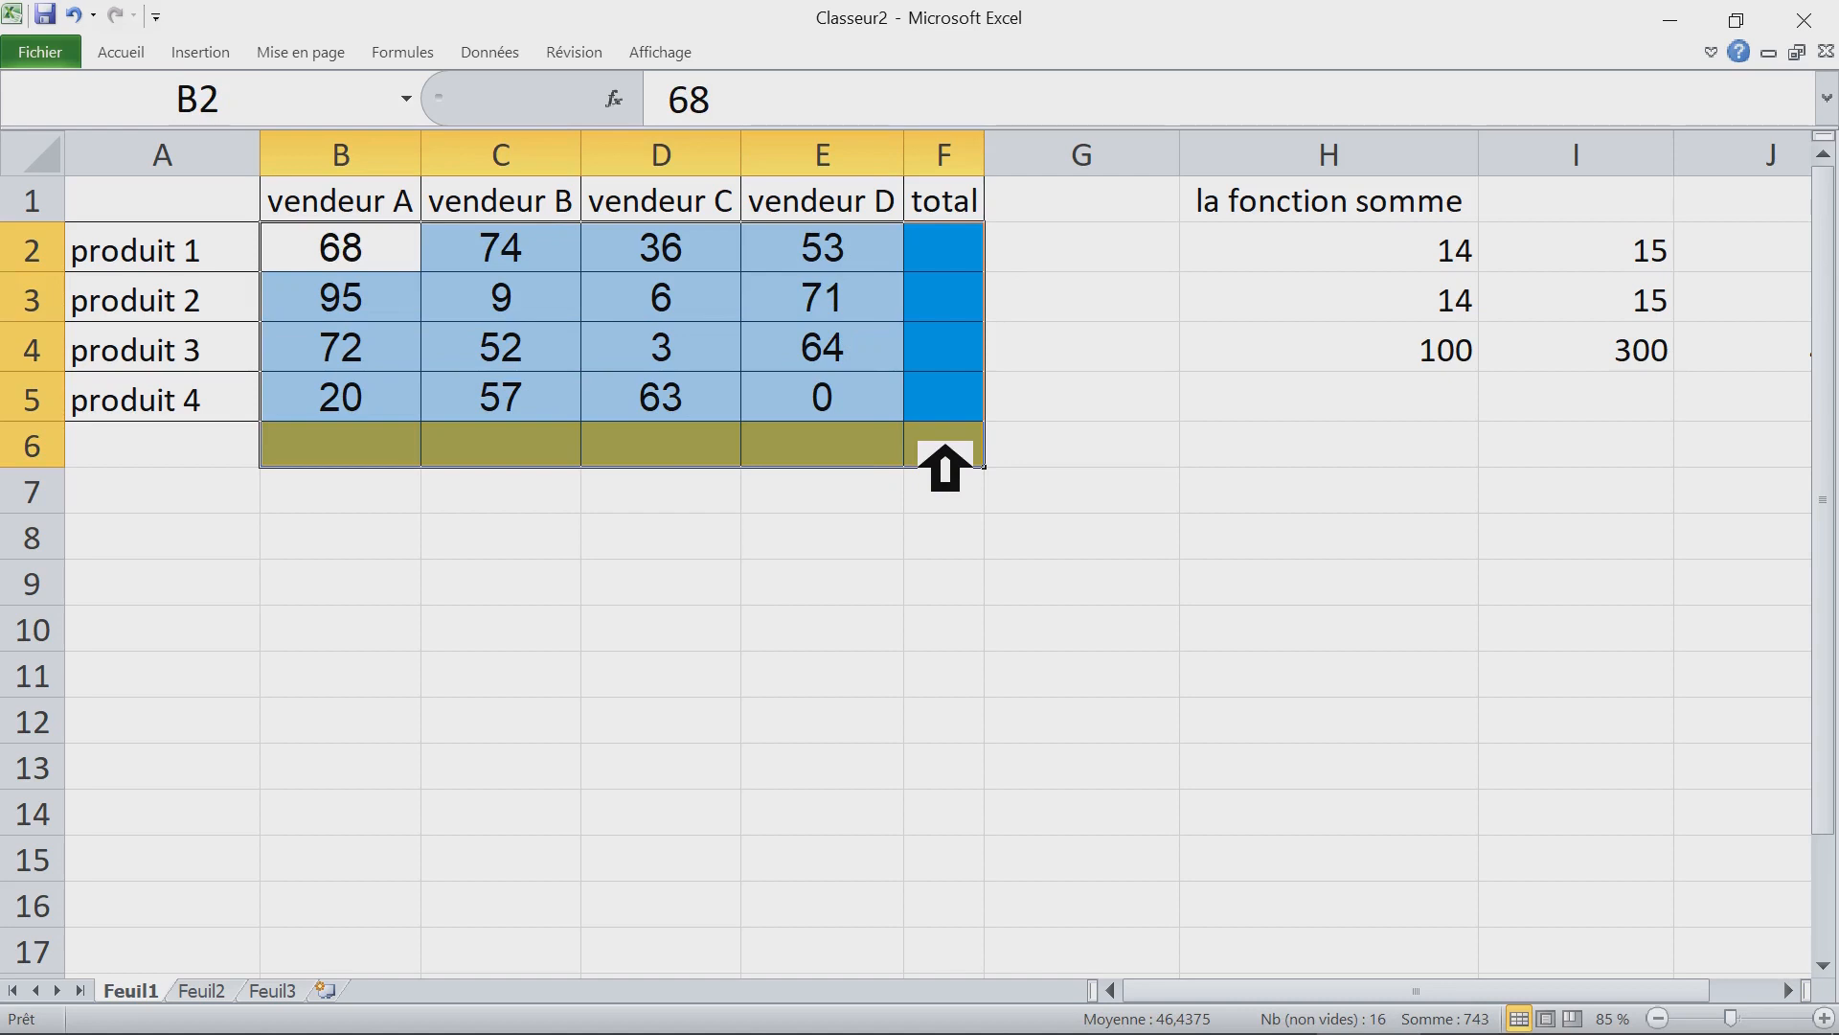
key("alt")
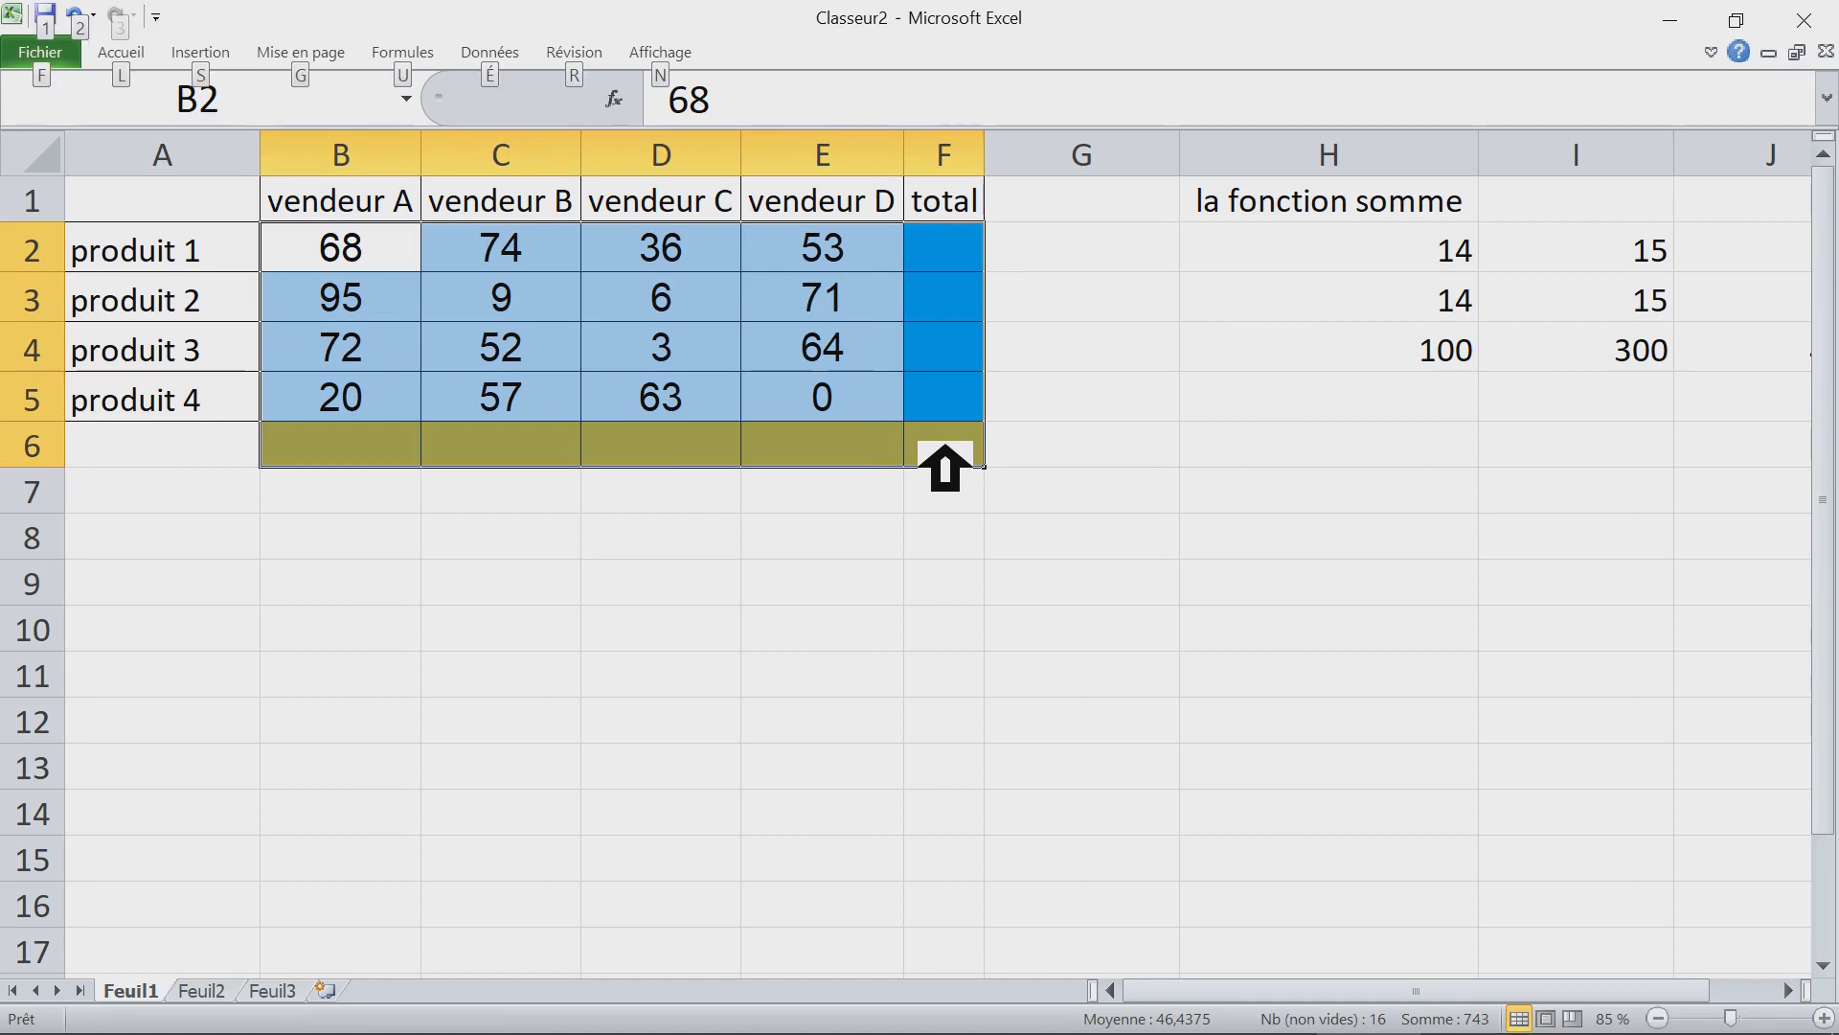
key("alt+equal")
scroll(1134, 469, "up", 3)
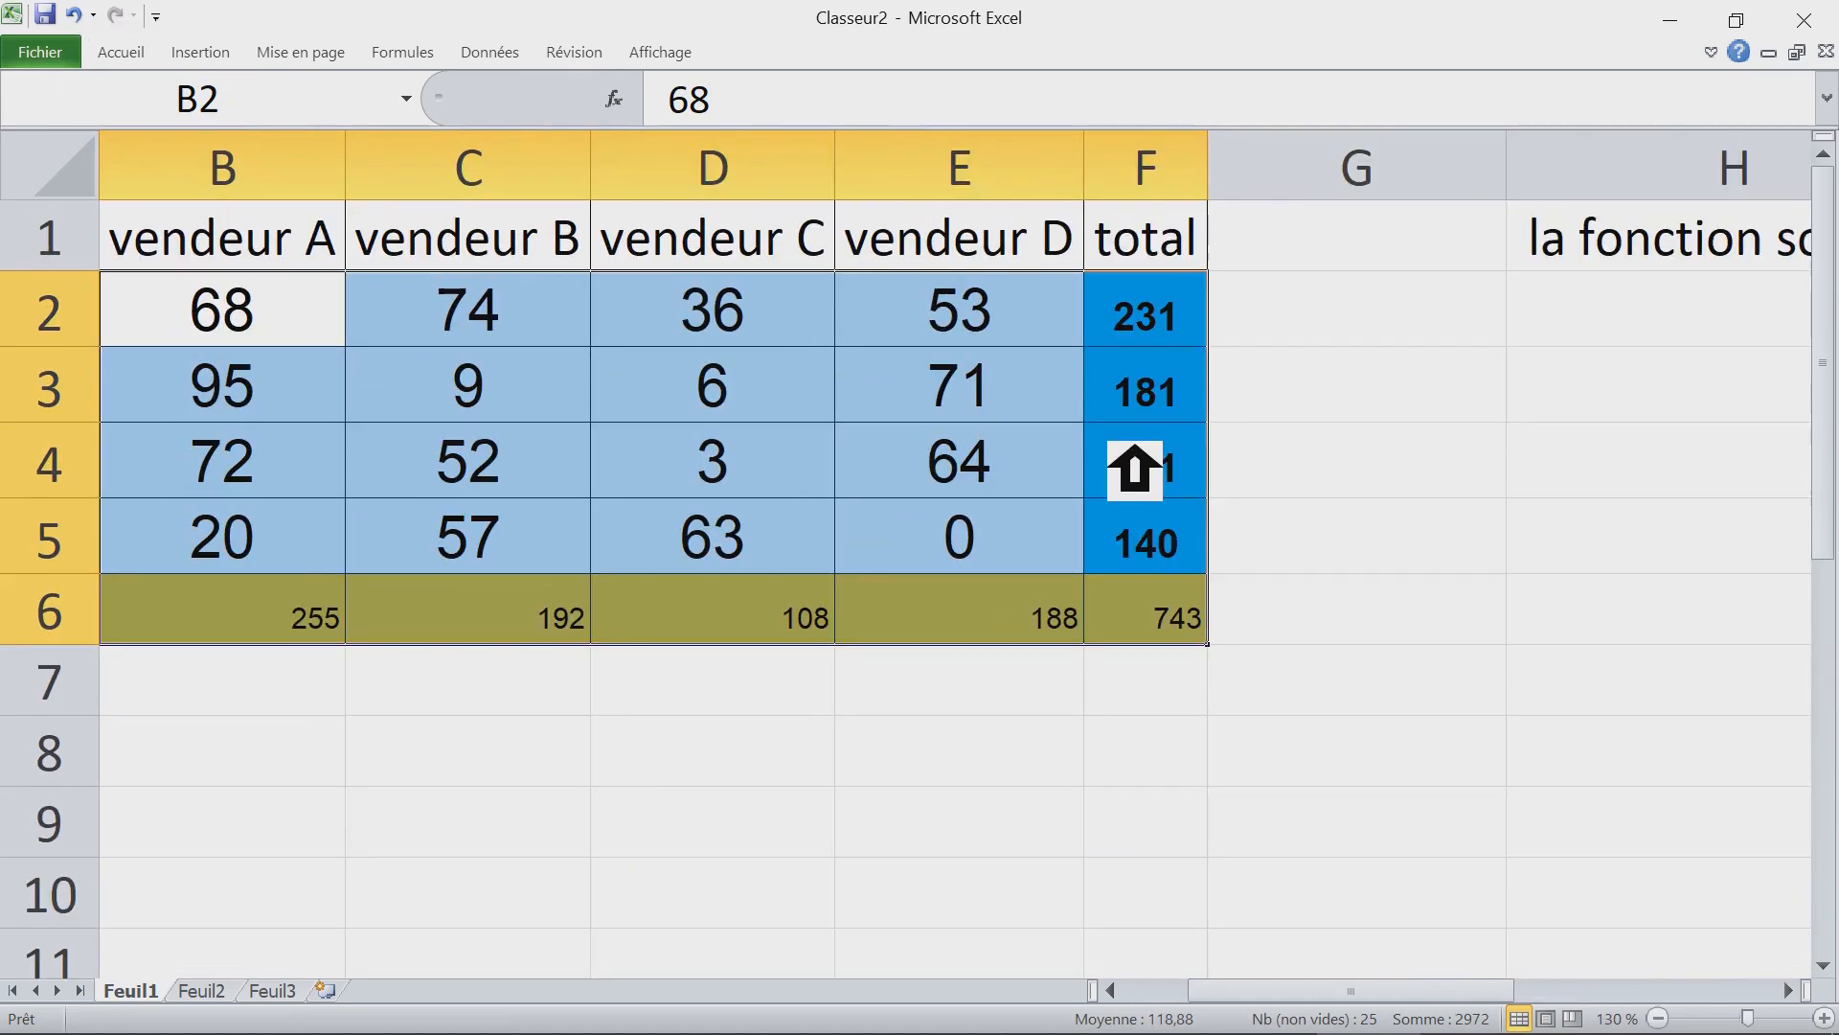
left_click_drag(1180, 628, 219, 632)
scroll(467, 636, "down", 5)
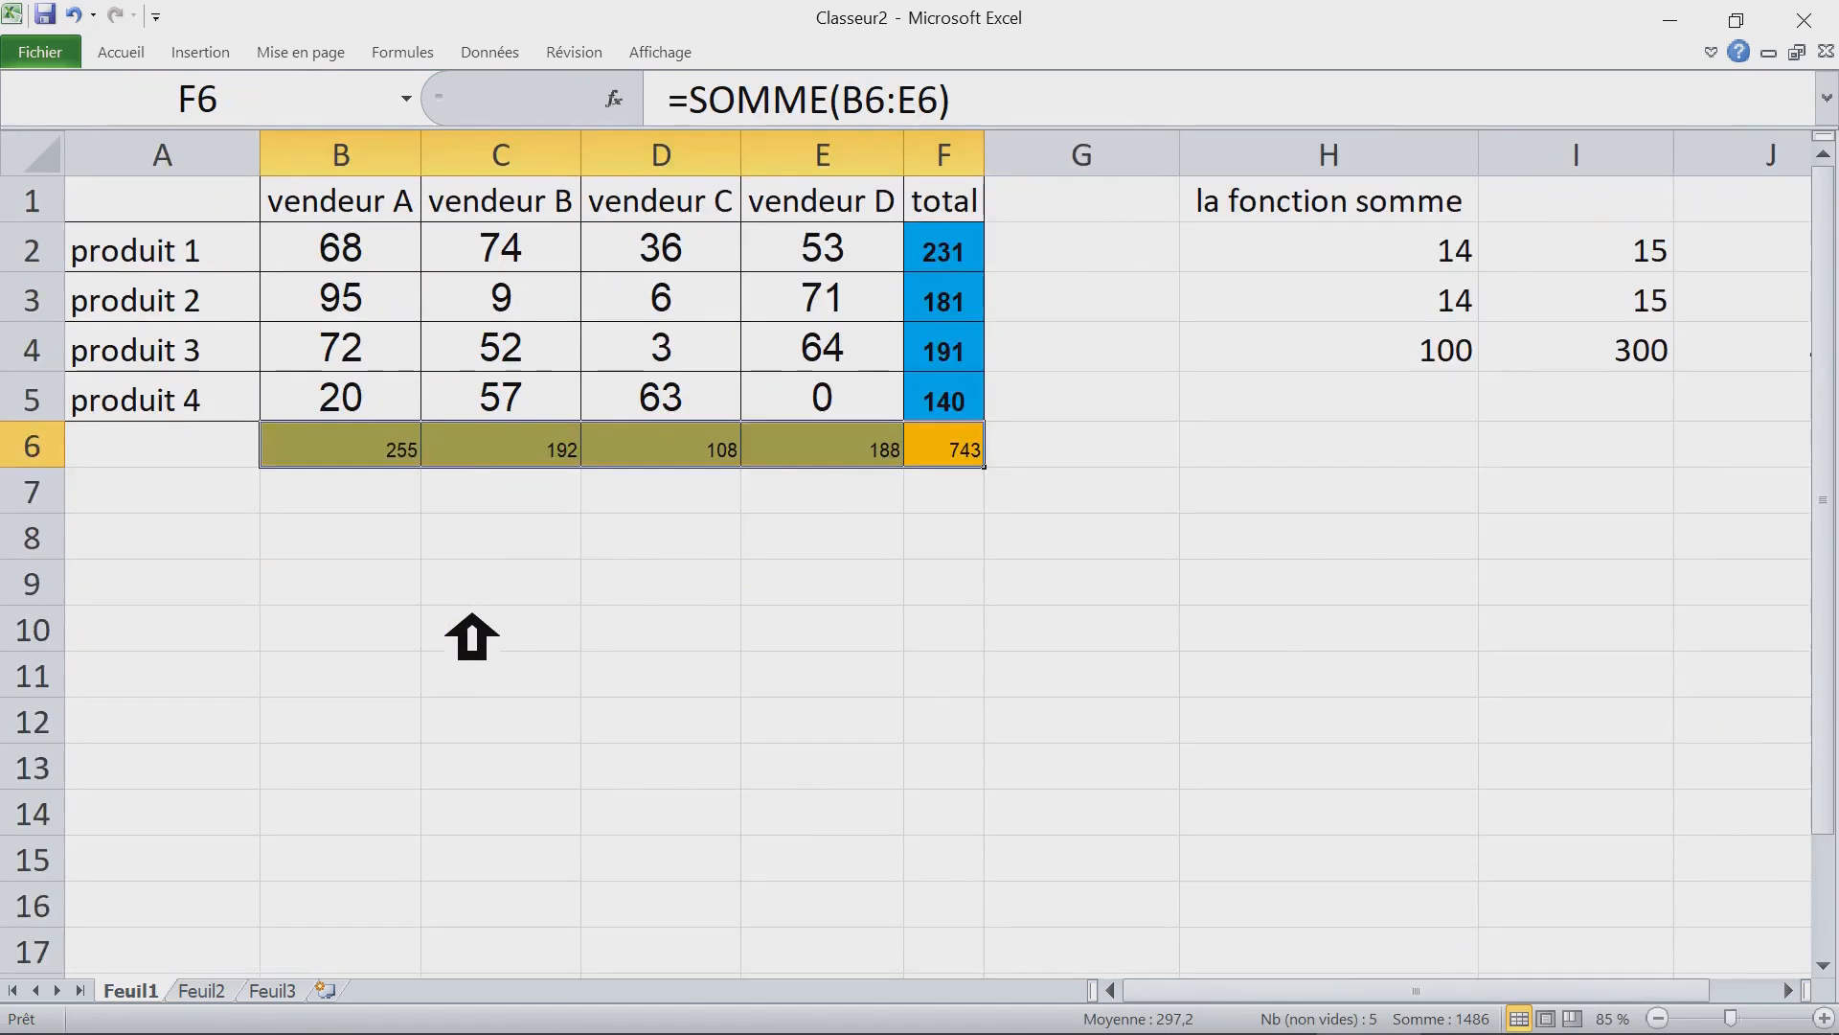
Step: Duplicate the Feuil1 sheet, placing the copy just before Feuil2, and switch to the copy
scroll(467, 636, "up", 1)
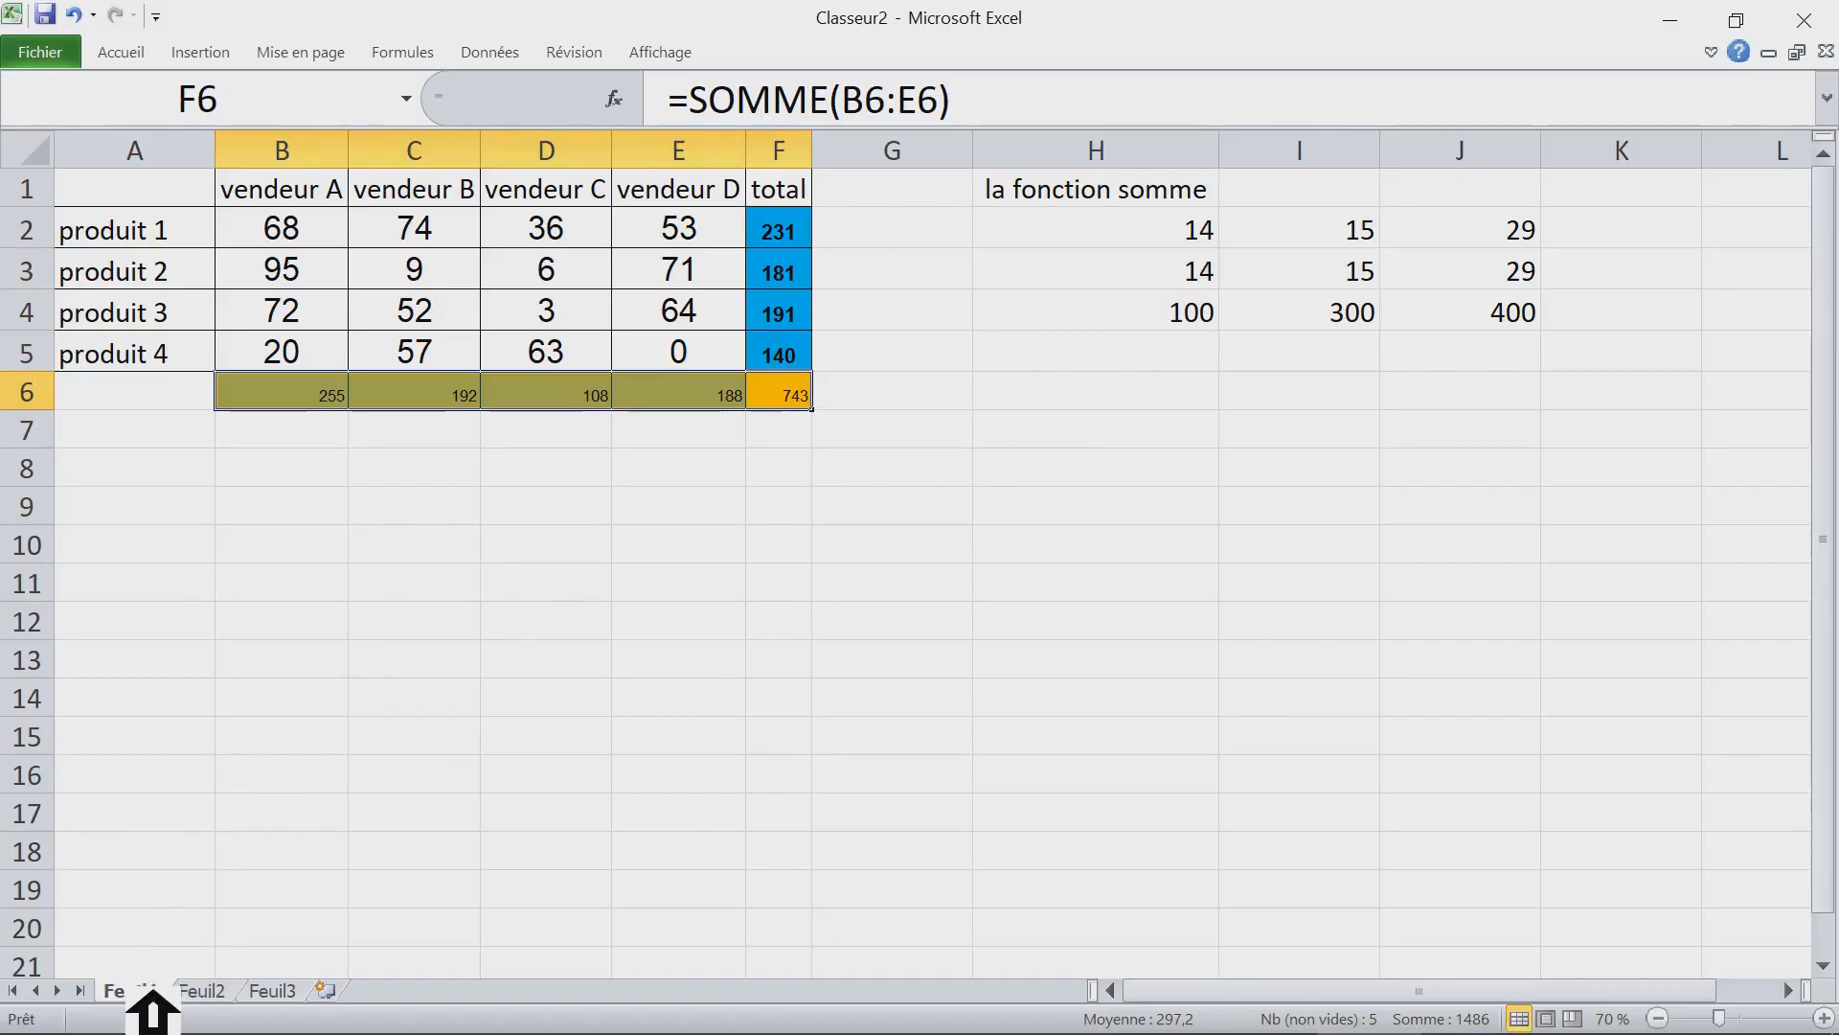
left_click_drag(152, 989, 233, 992)
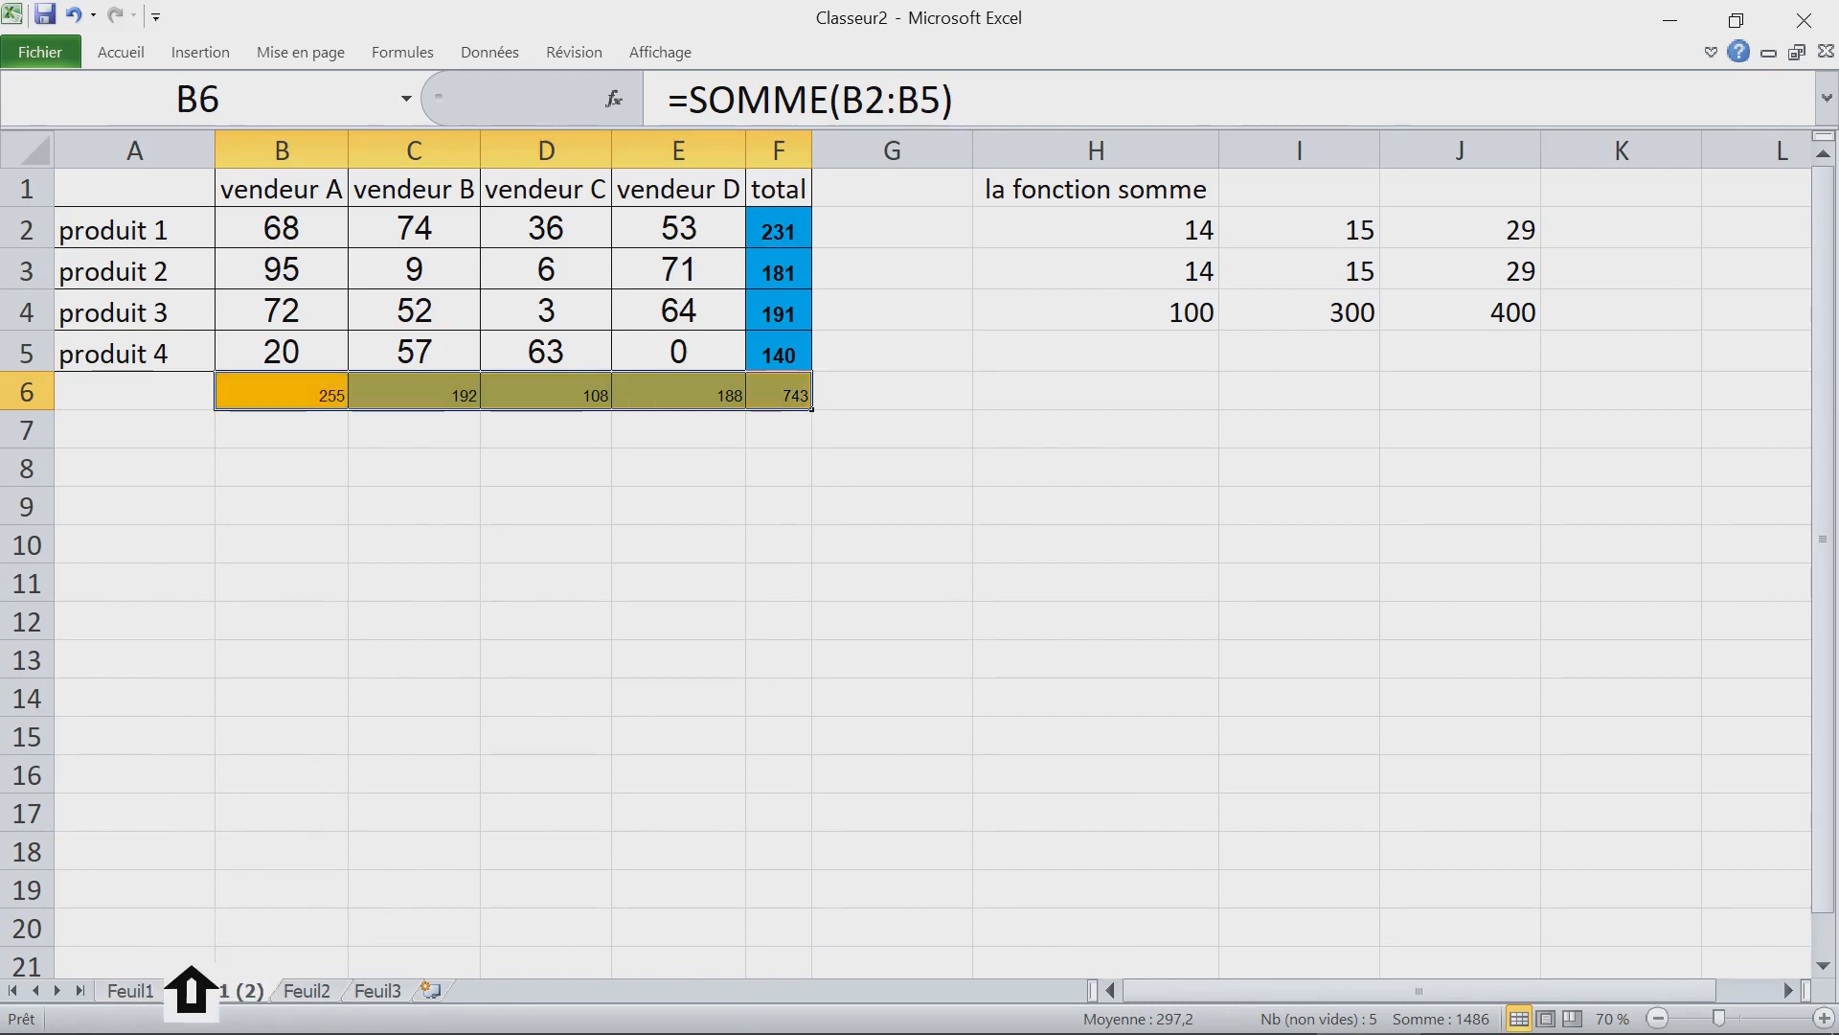
left_click(146, 989)
left_click(196, 989)
left_click(135, 990)
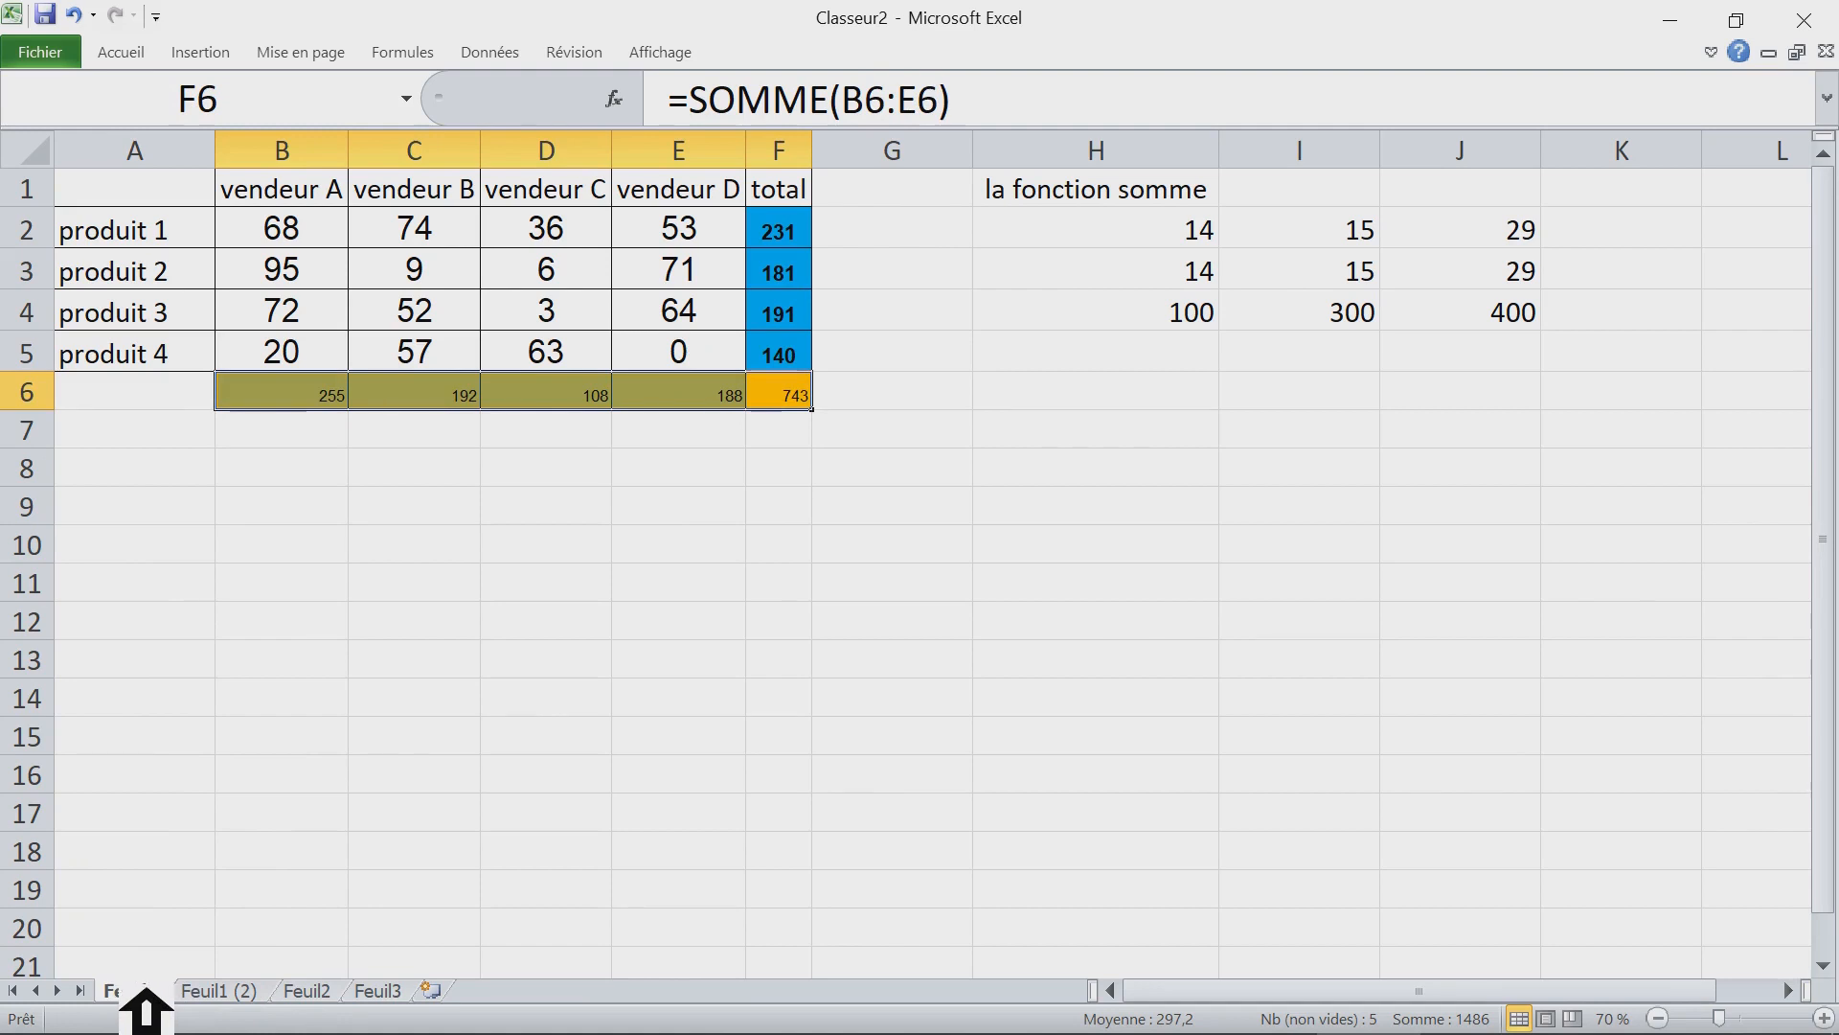
mouse_move(148, 990)
left_mouse_down()
mouse_move(185, 958)
mouse_move(246, 969)
mouse_move(164, 971)
mouse_move(241, 987)
left_mouse_up()
Step: On the duplicated sheet, clear the examples in H1:K6 and the totals in F2:F6 and B6:E6
left_click_drag(1092, 192, 1602, 376)
key("Delete")
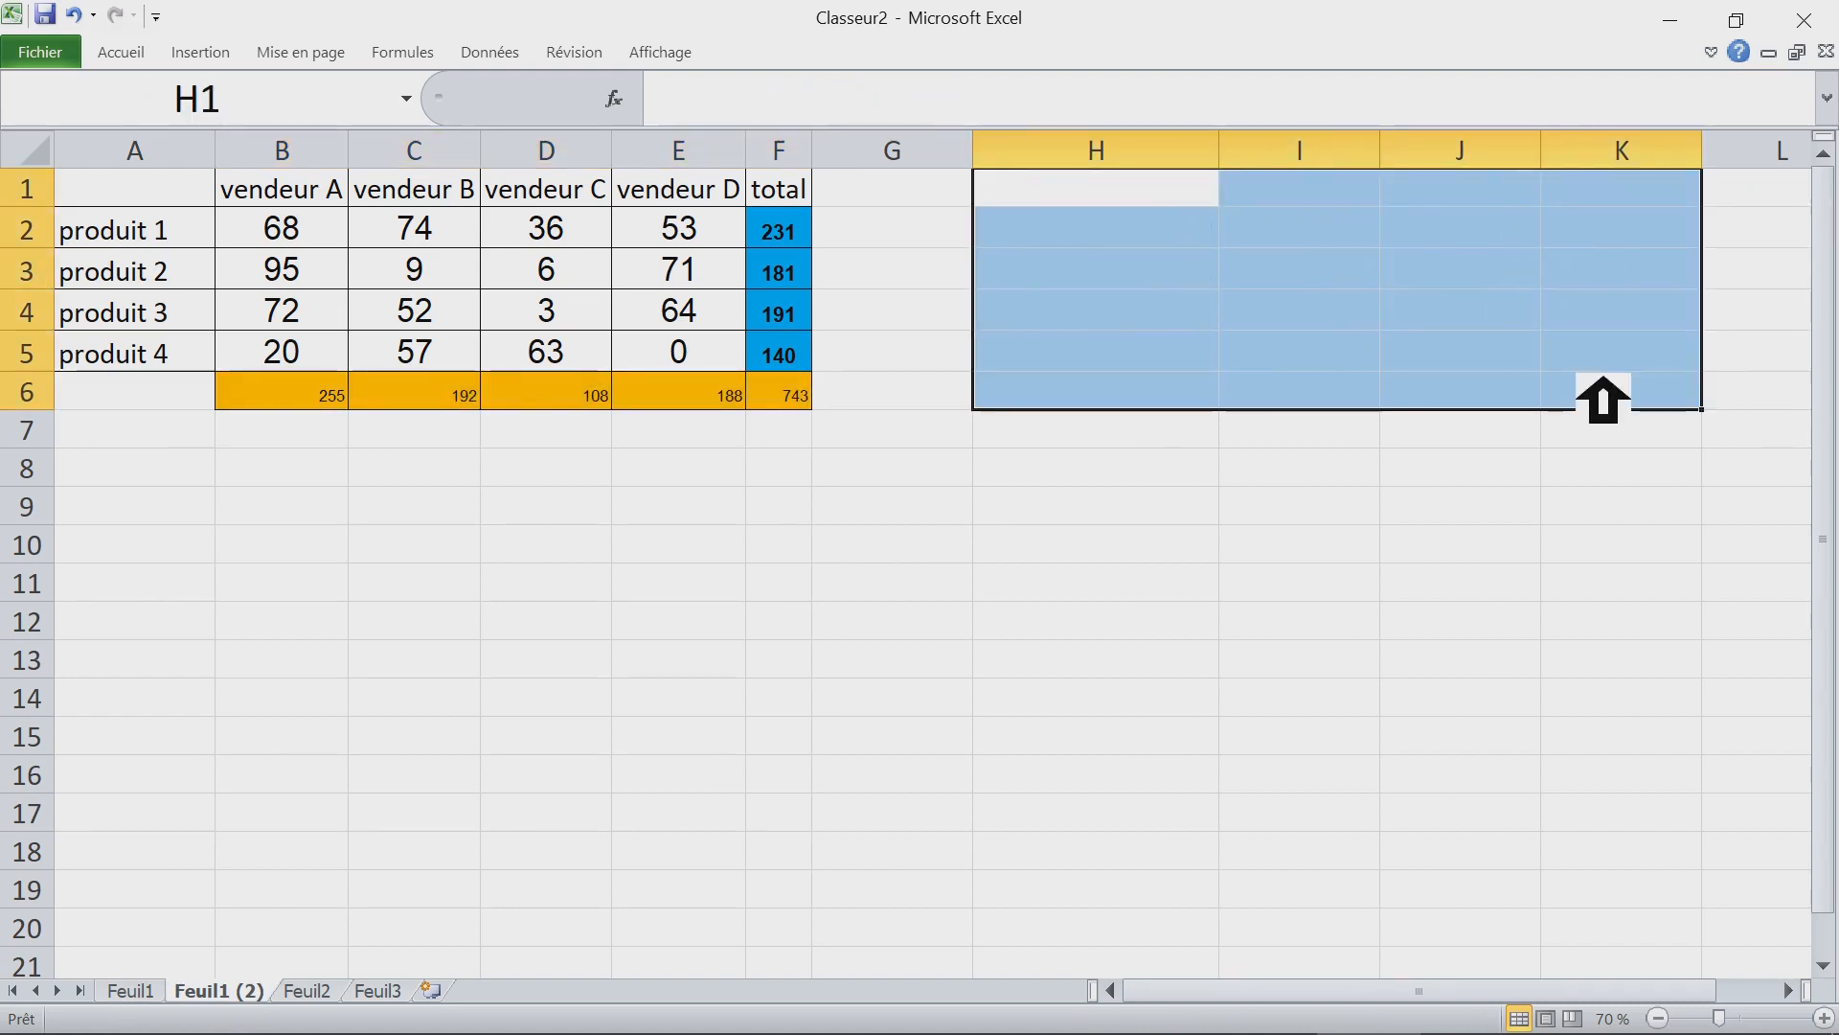
left_click(525, 316)
left_click_drag(124, 189, 783, 394)
left_click_drag(796, 226, 800, 369)
key("Delete")
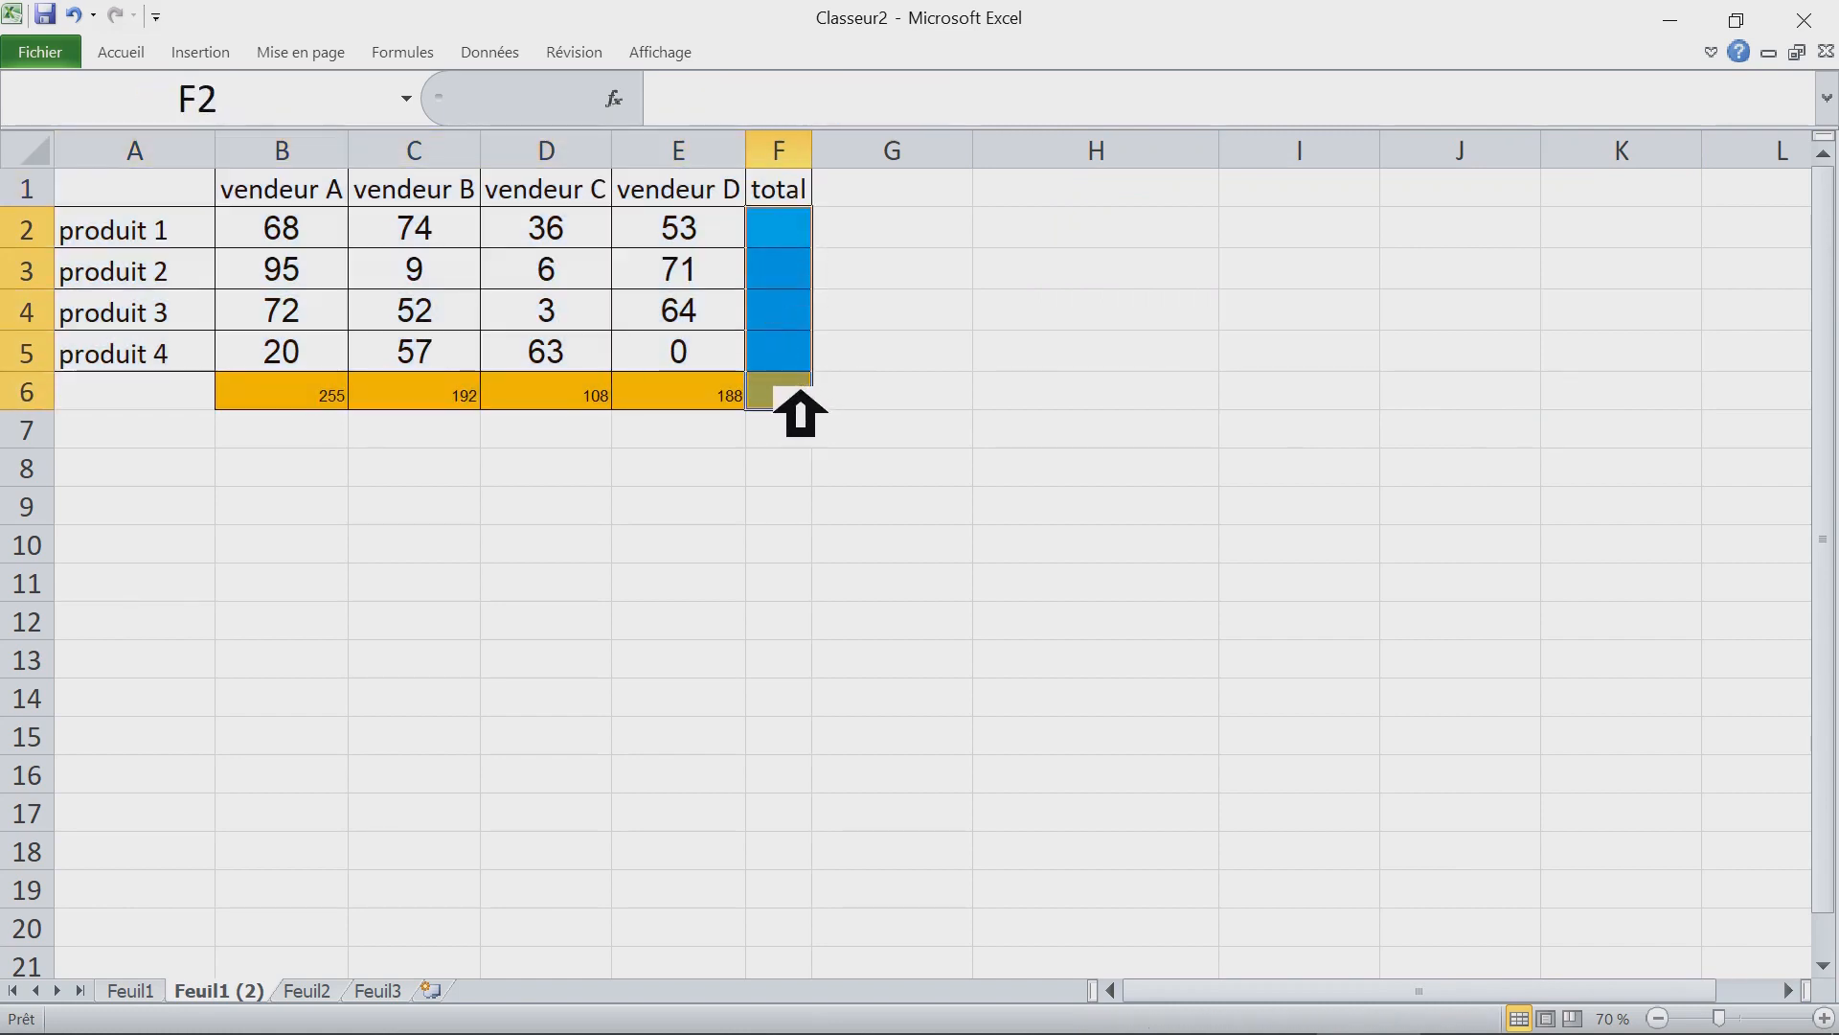
left_click_drag(307, 393, 719, 393)
key("Delete")
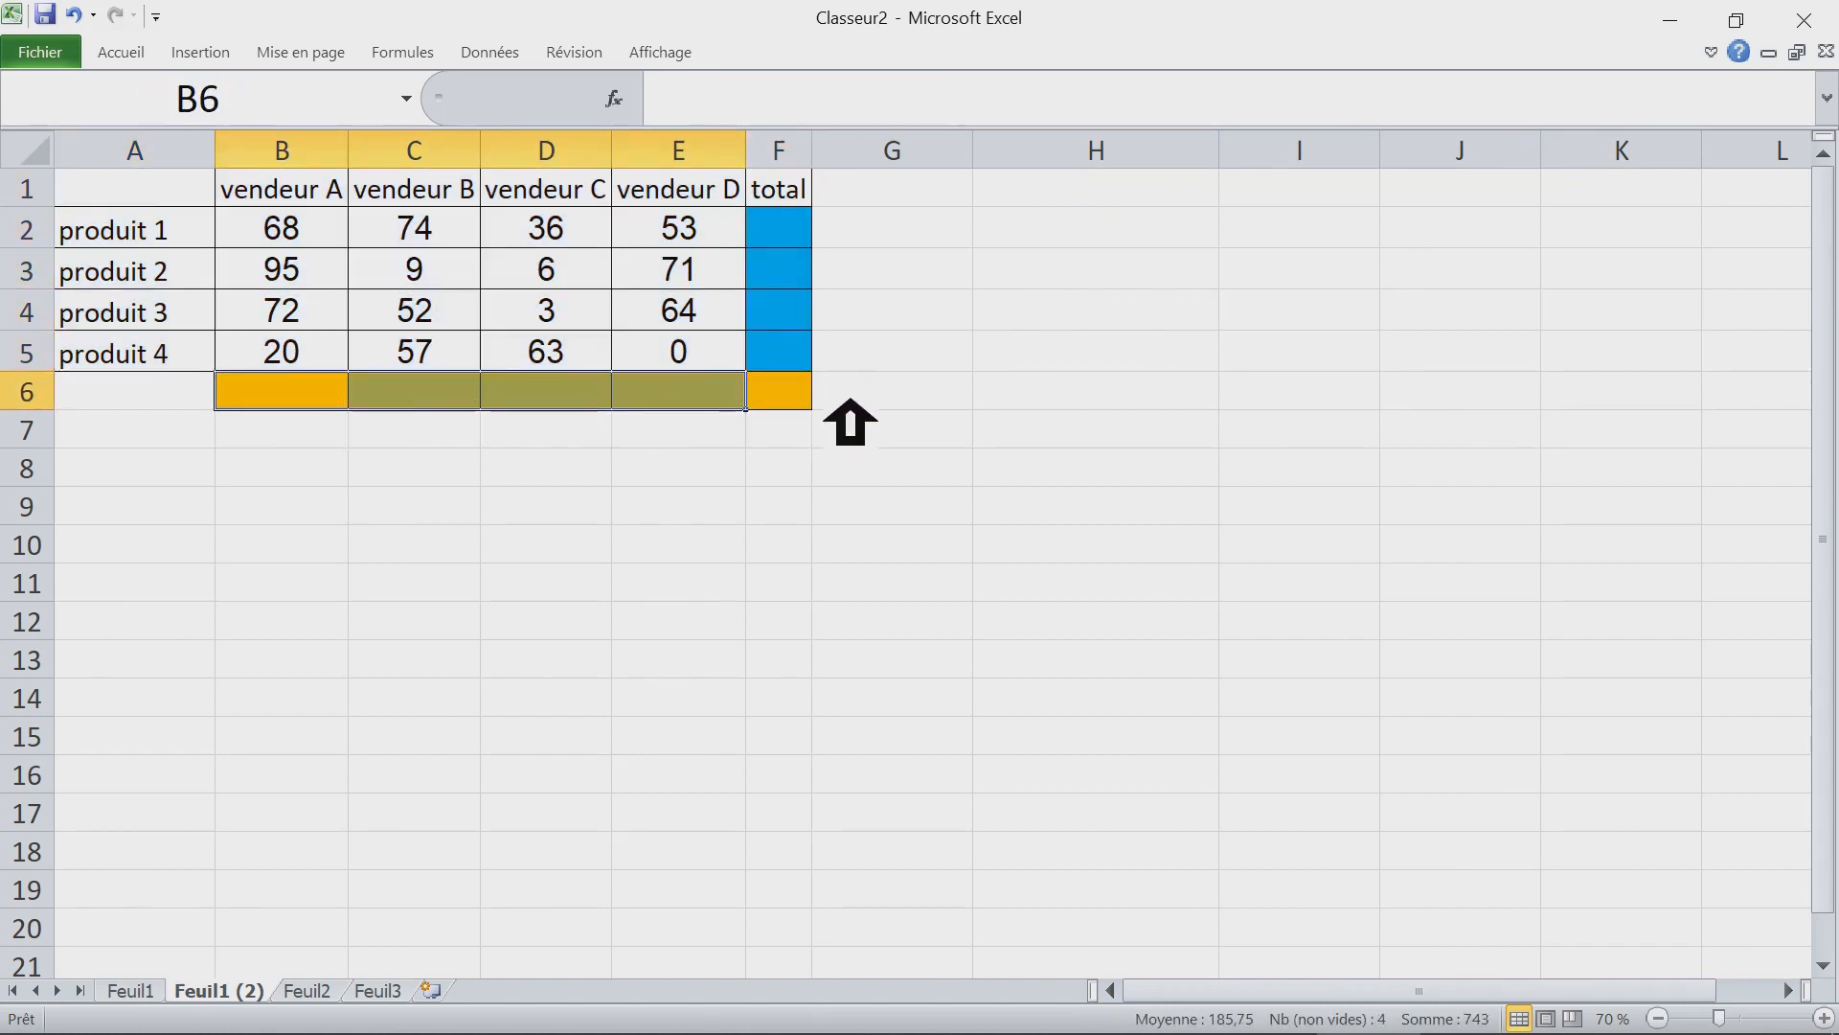
Step: Delete the vendeur C and vendeur D columns (D and E) from the duplicated sheet's table
left_click_drag(595, 169, 762, 184)
key("ctrl+minus")
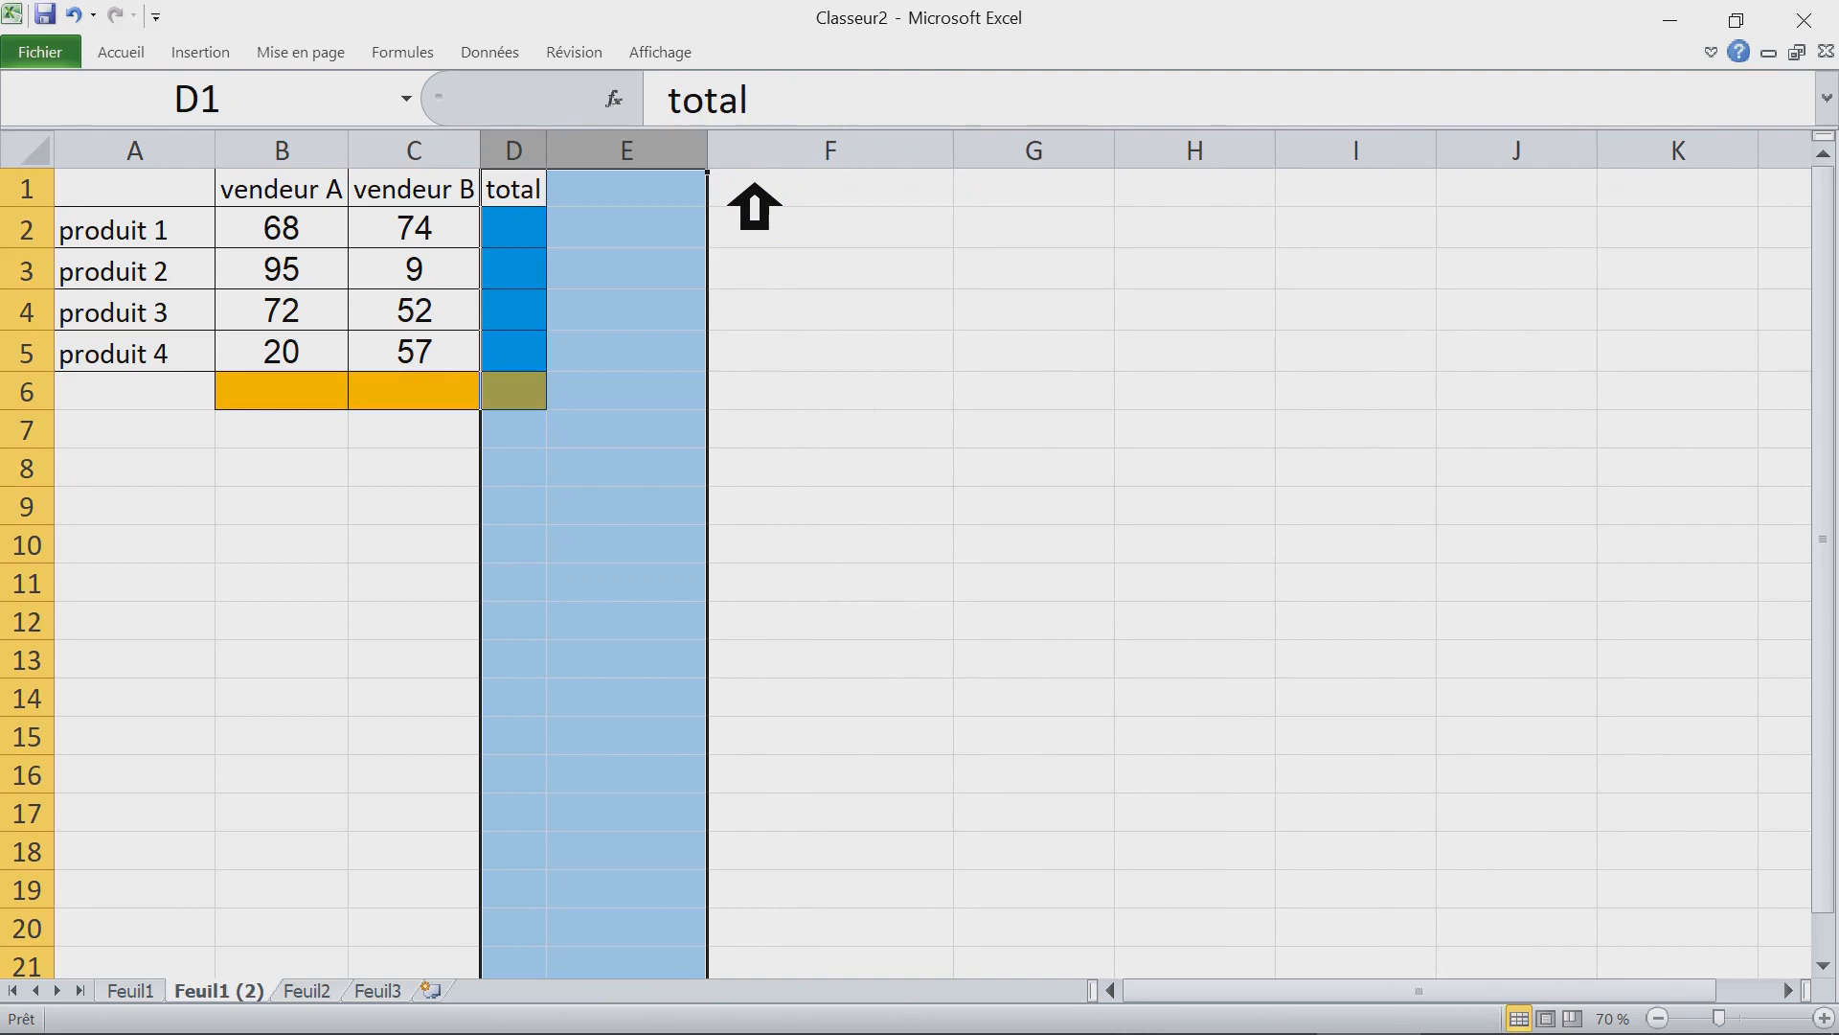
left_click(670, 305)
left_click(459, 228)
left_click(522, 230)
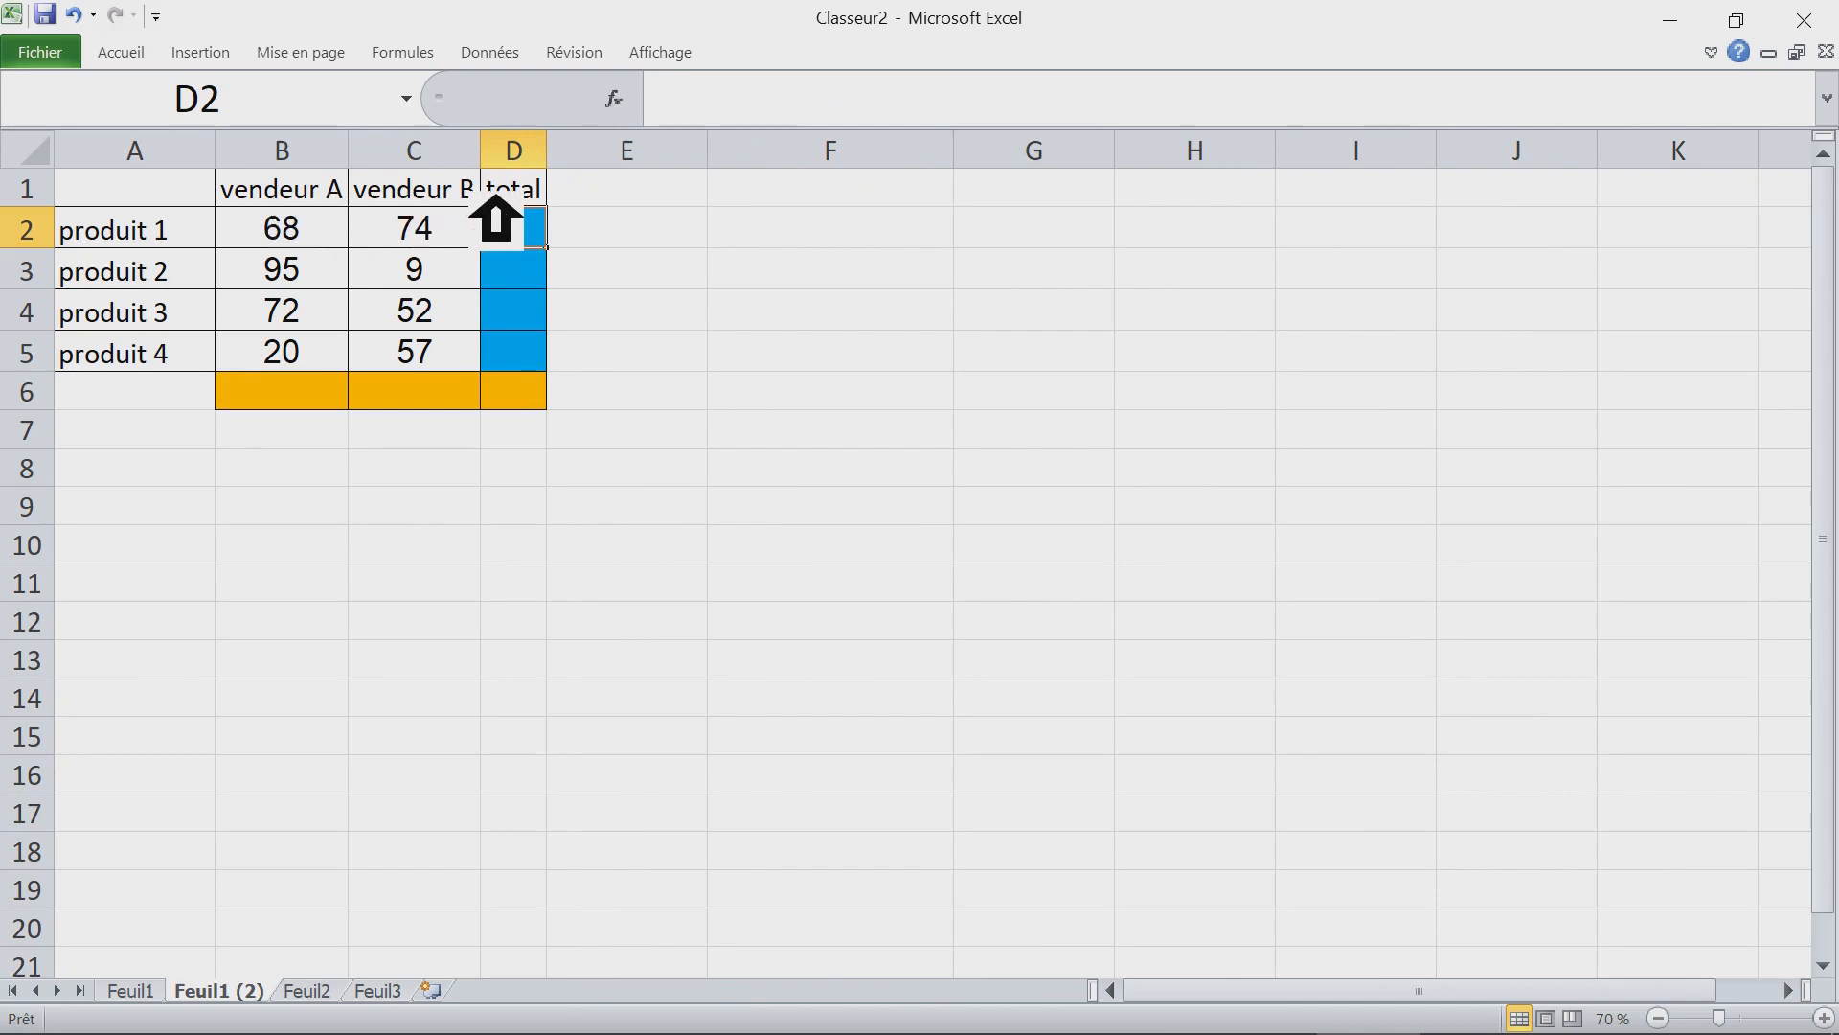
left_click(319, 345)
left_click(472, 280)
Step: Copy the reduced table A1:D6 and paste it at F1
left_click(161, 203)
left_click_drag(161, 204, 533, 394)
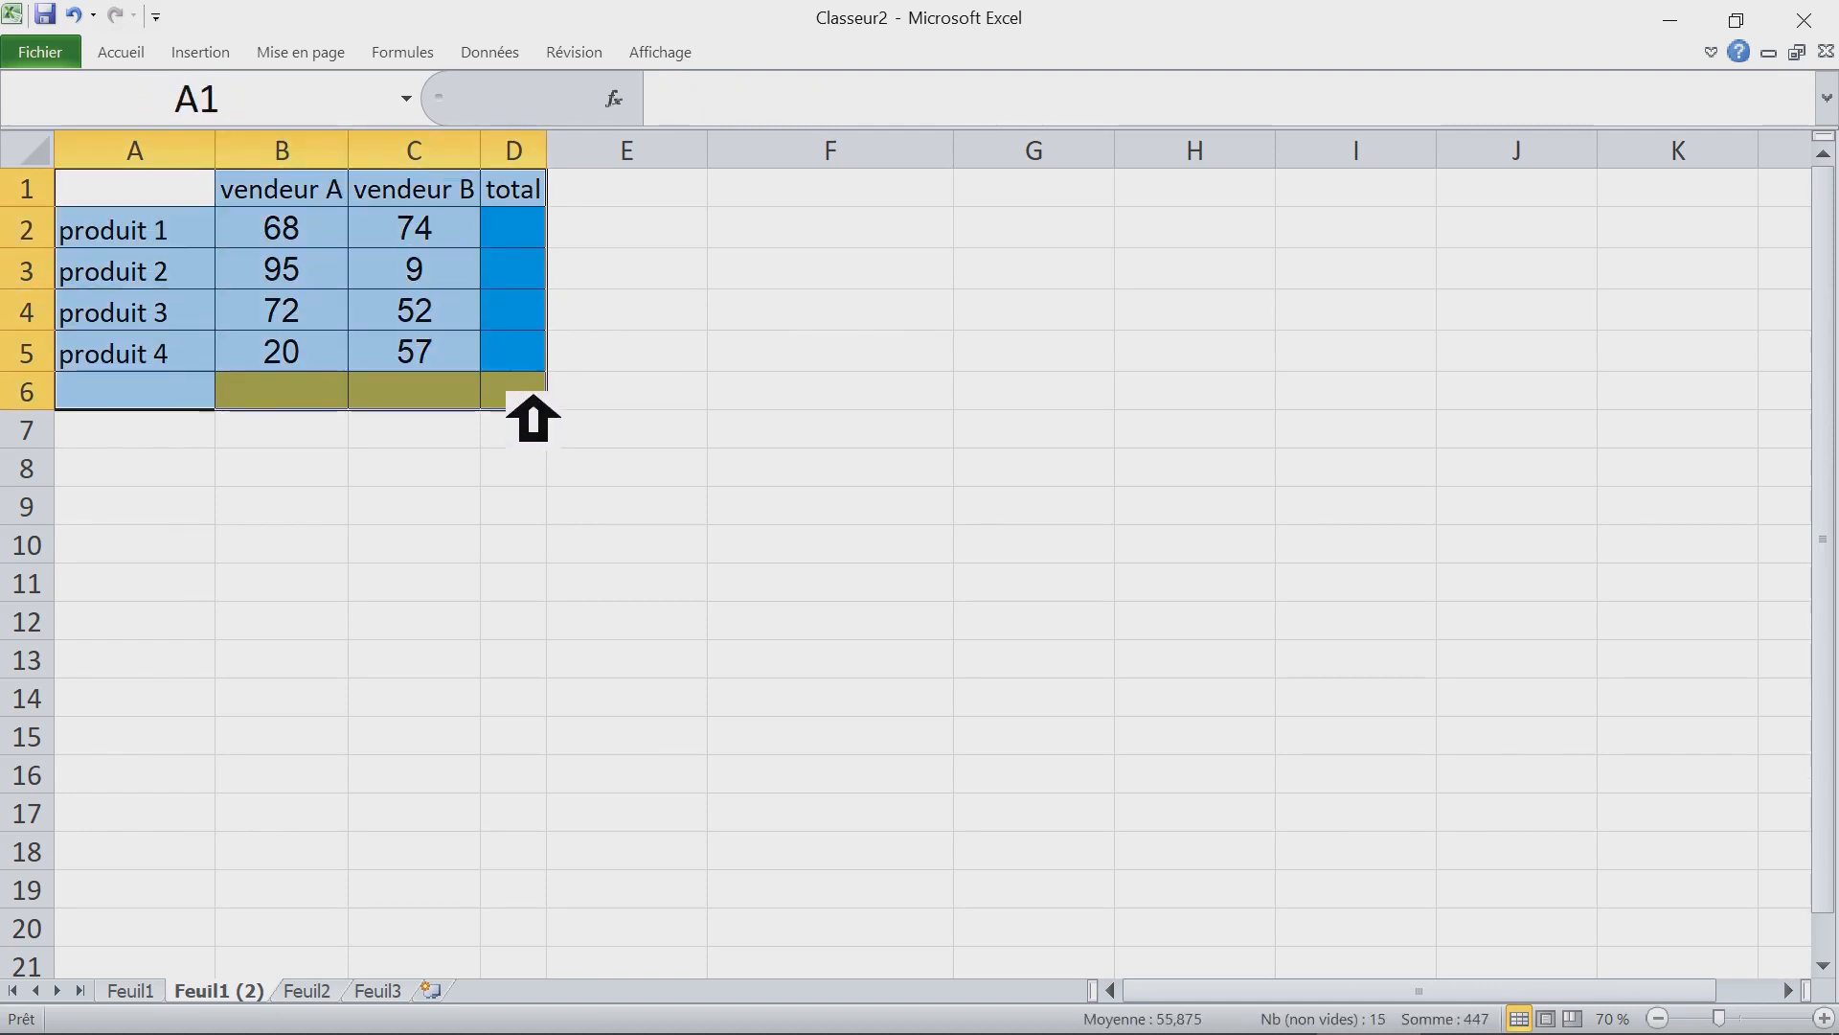
key("ctrl+c")
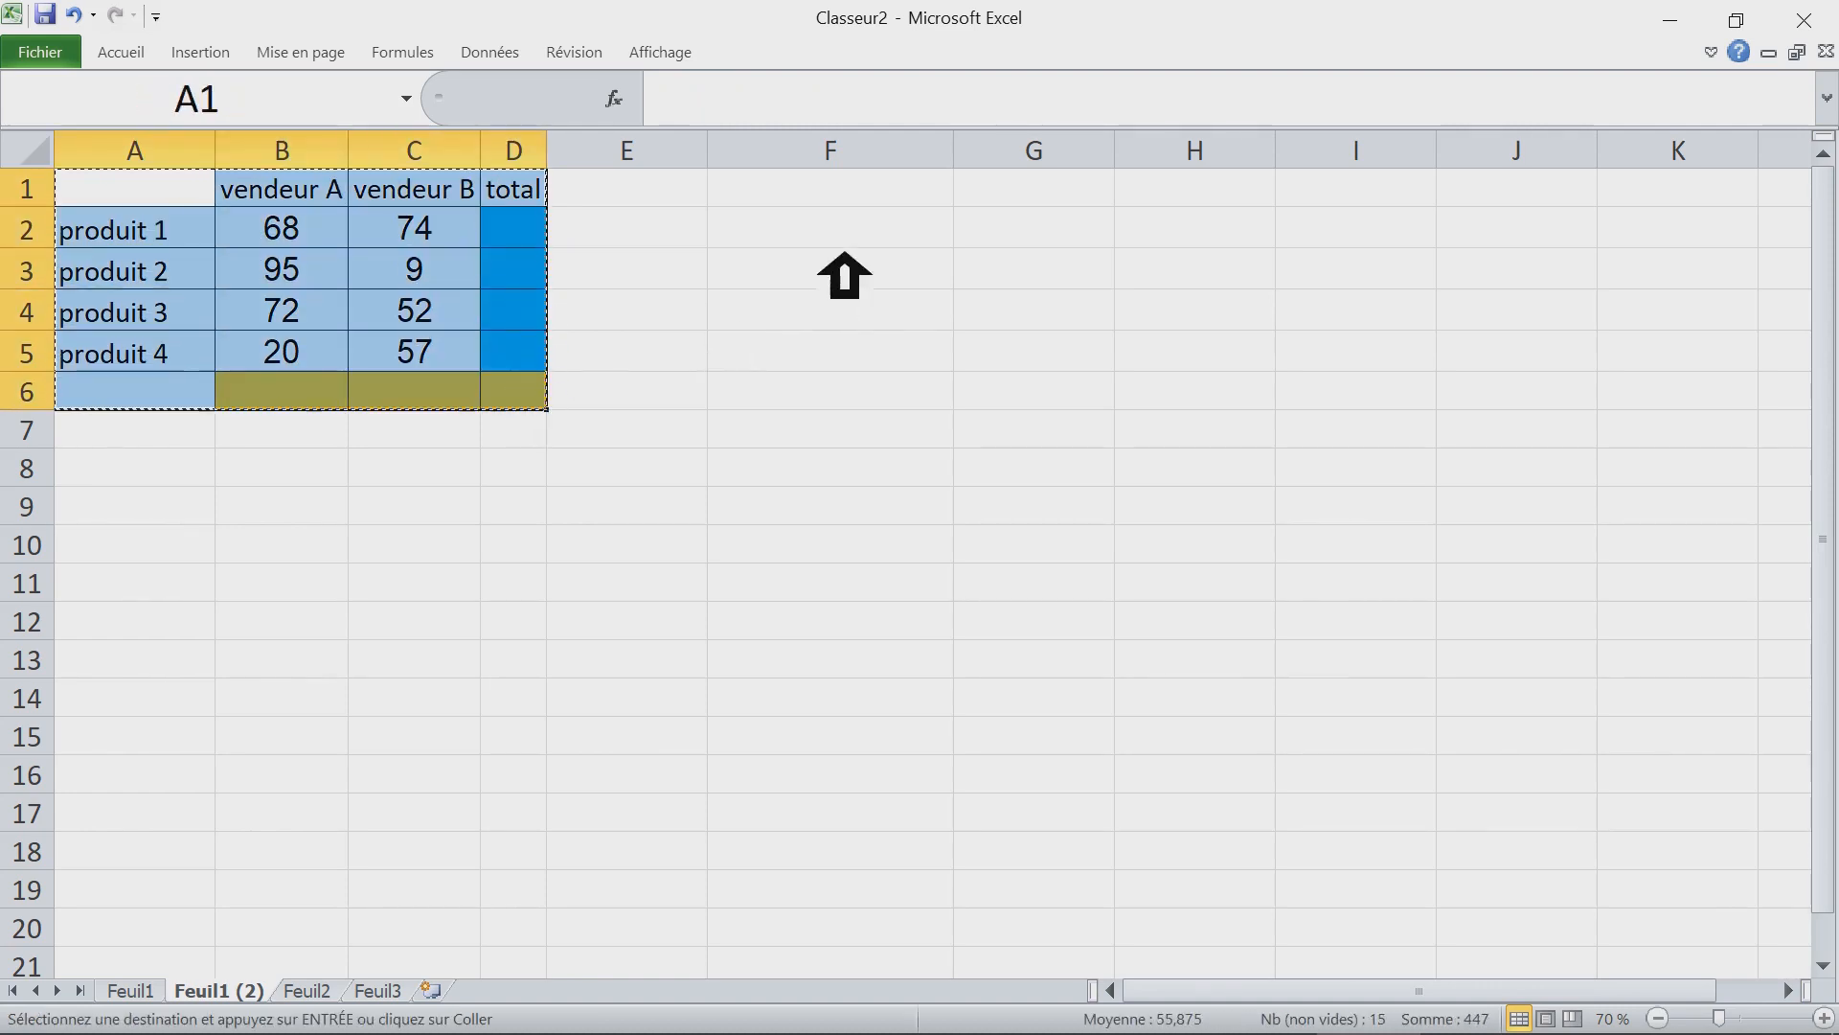
left_click(810, 201)
key("ctrl+v")
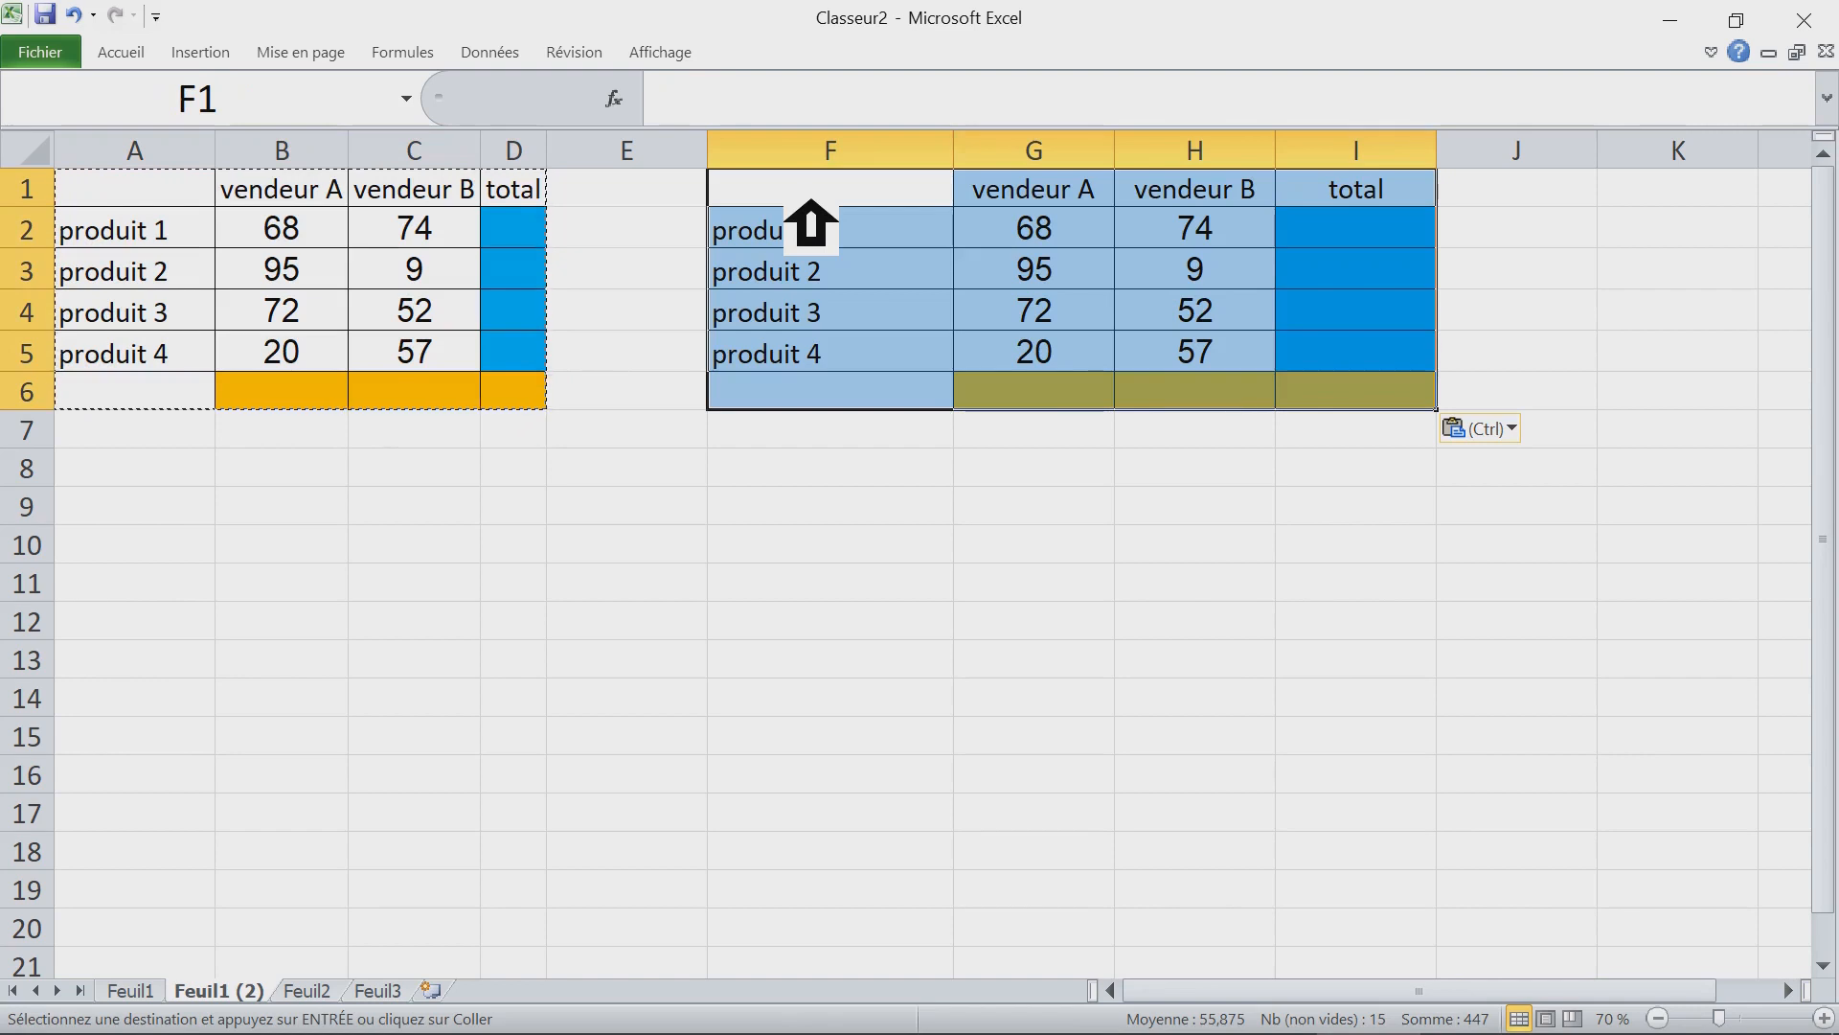
Step: Fit the widths of columns F and H to their contents and narrow the pasted table's total column I
double_click(958, 156)
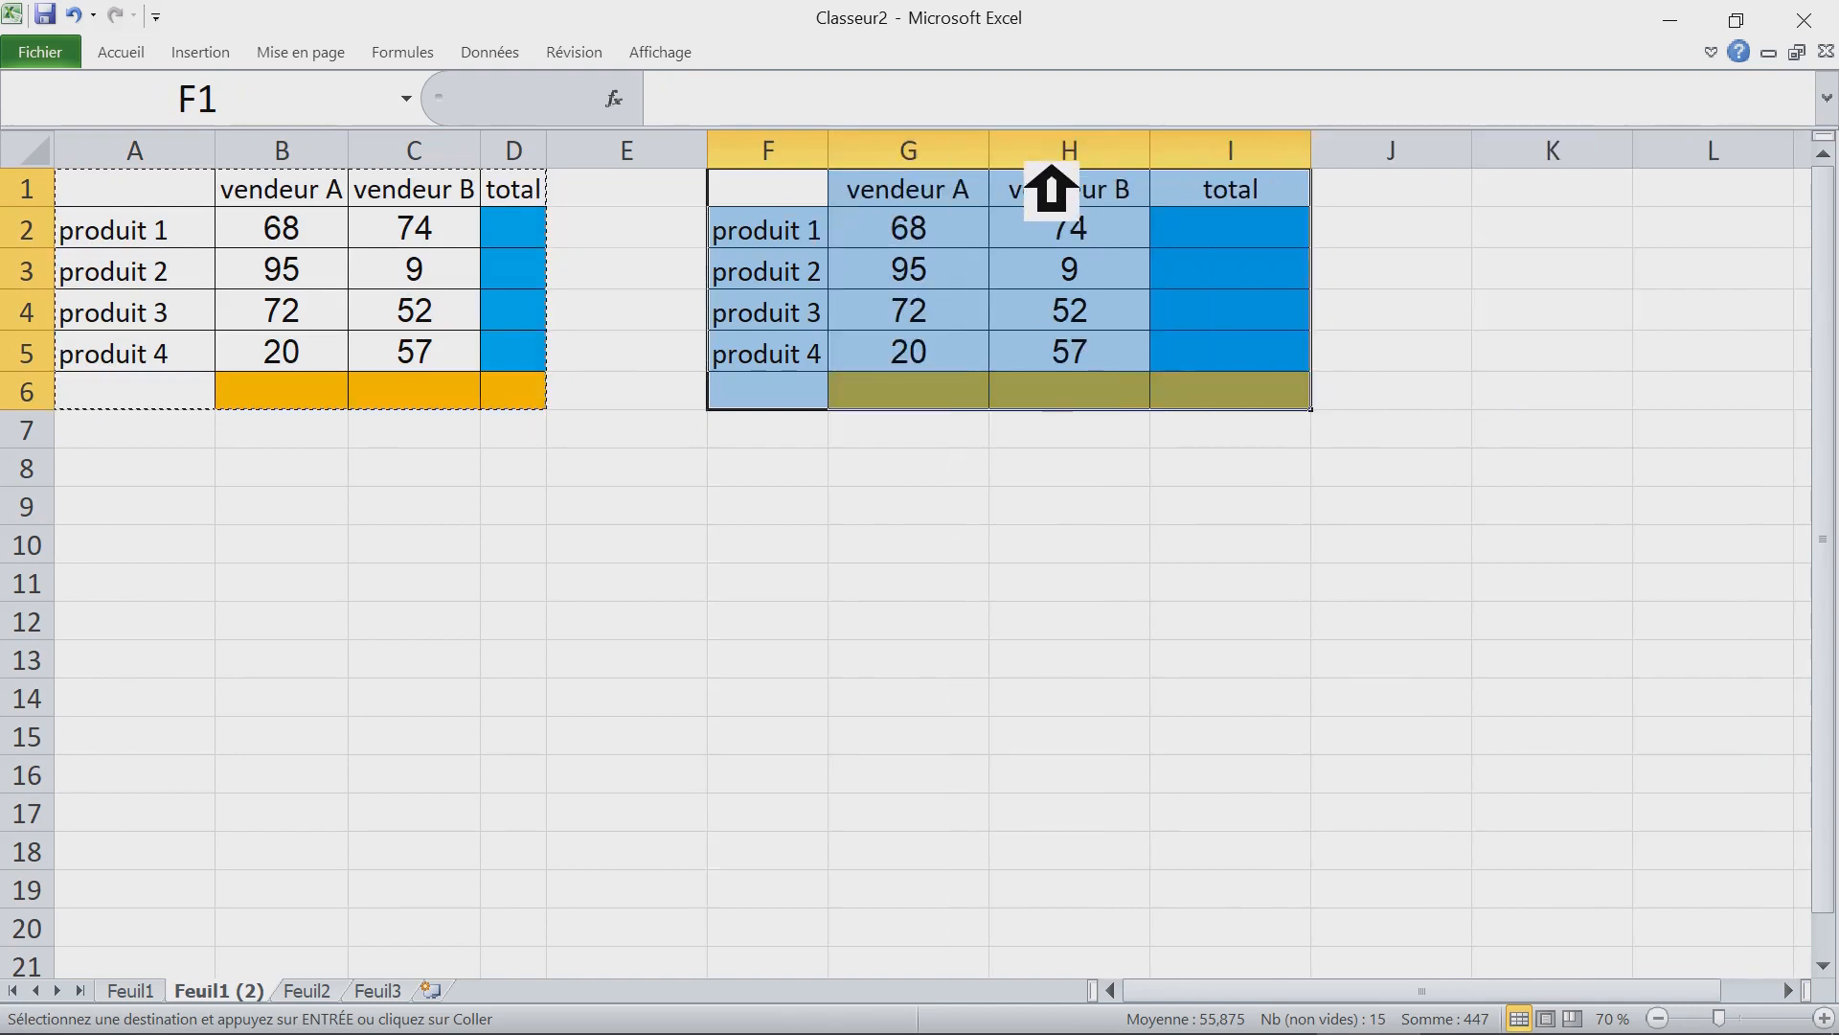
double_click(1149, 153)
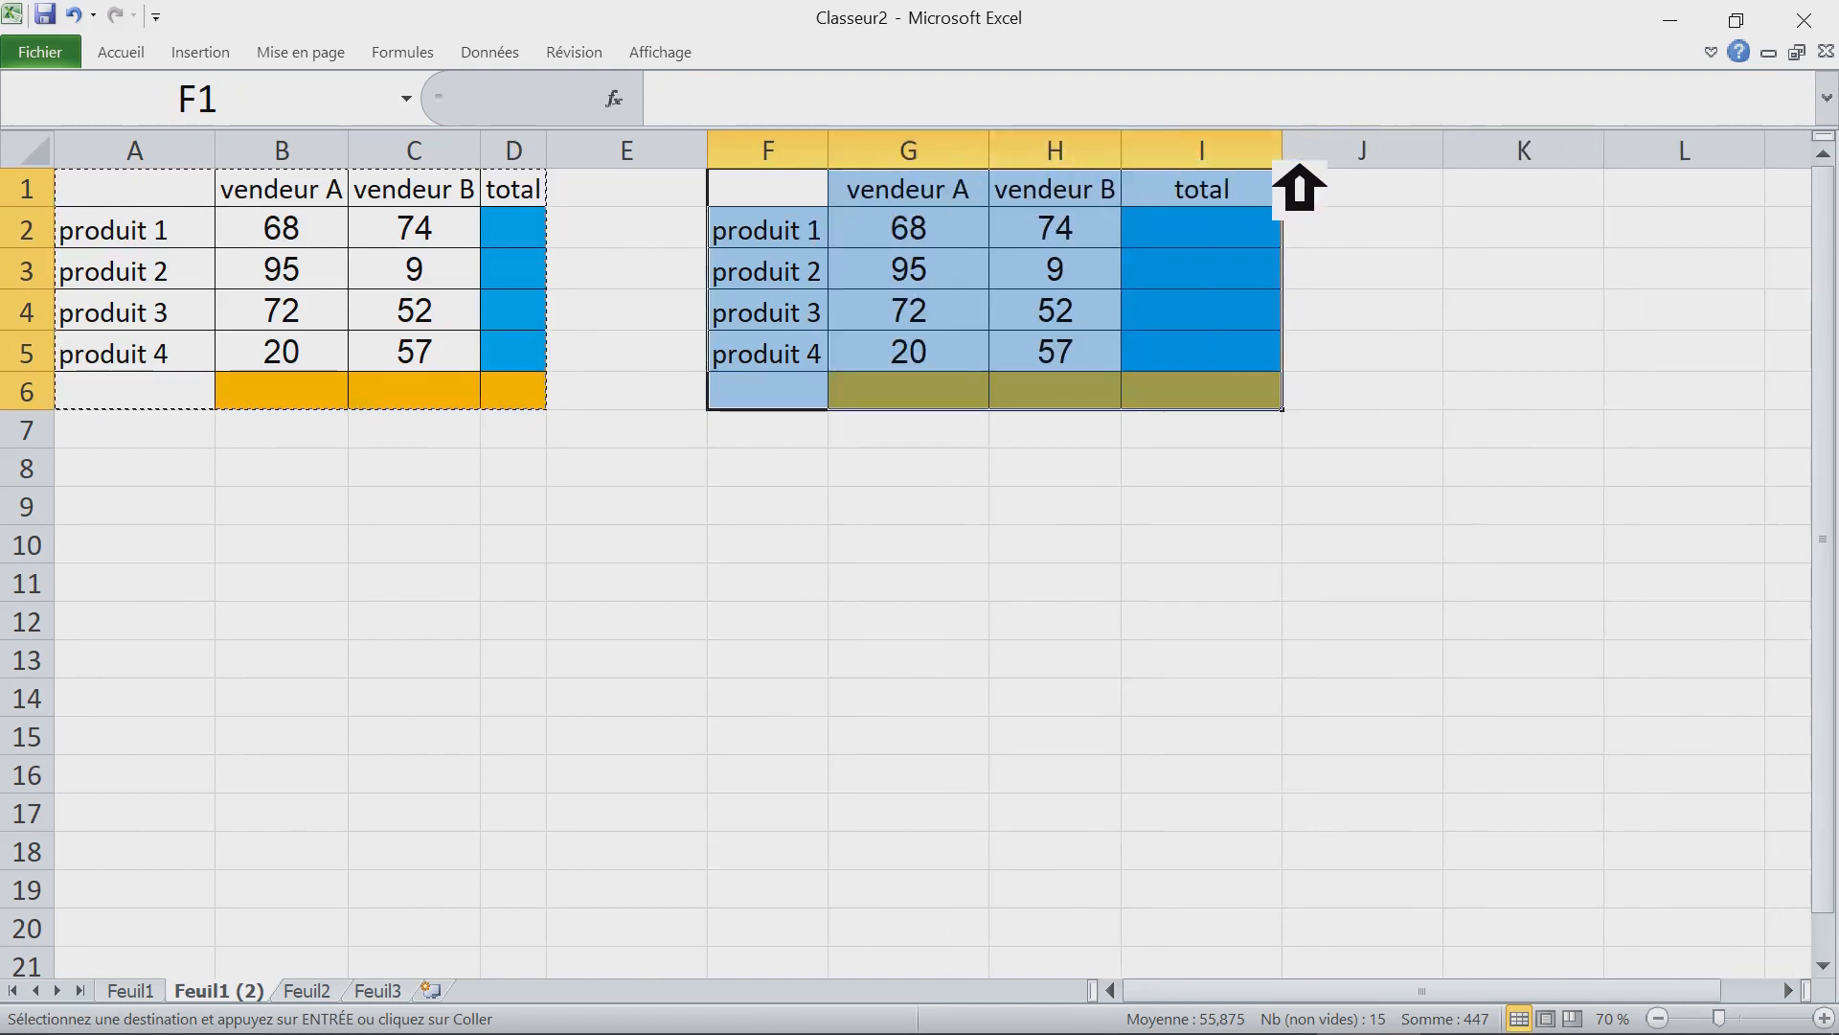
double_click(1285, 154)
left_click_drag(1189, 151, 1225, 151)
Step: Paste another copy of the table at K1 and fit the widths of columns K and L to their contents
left_click(1451, 202)
key("ctrl+v")
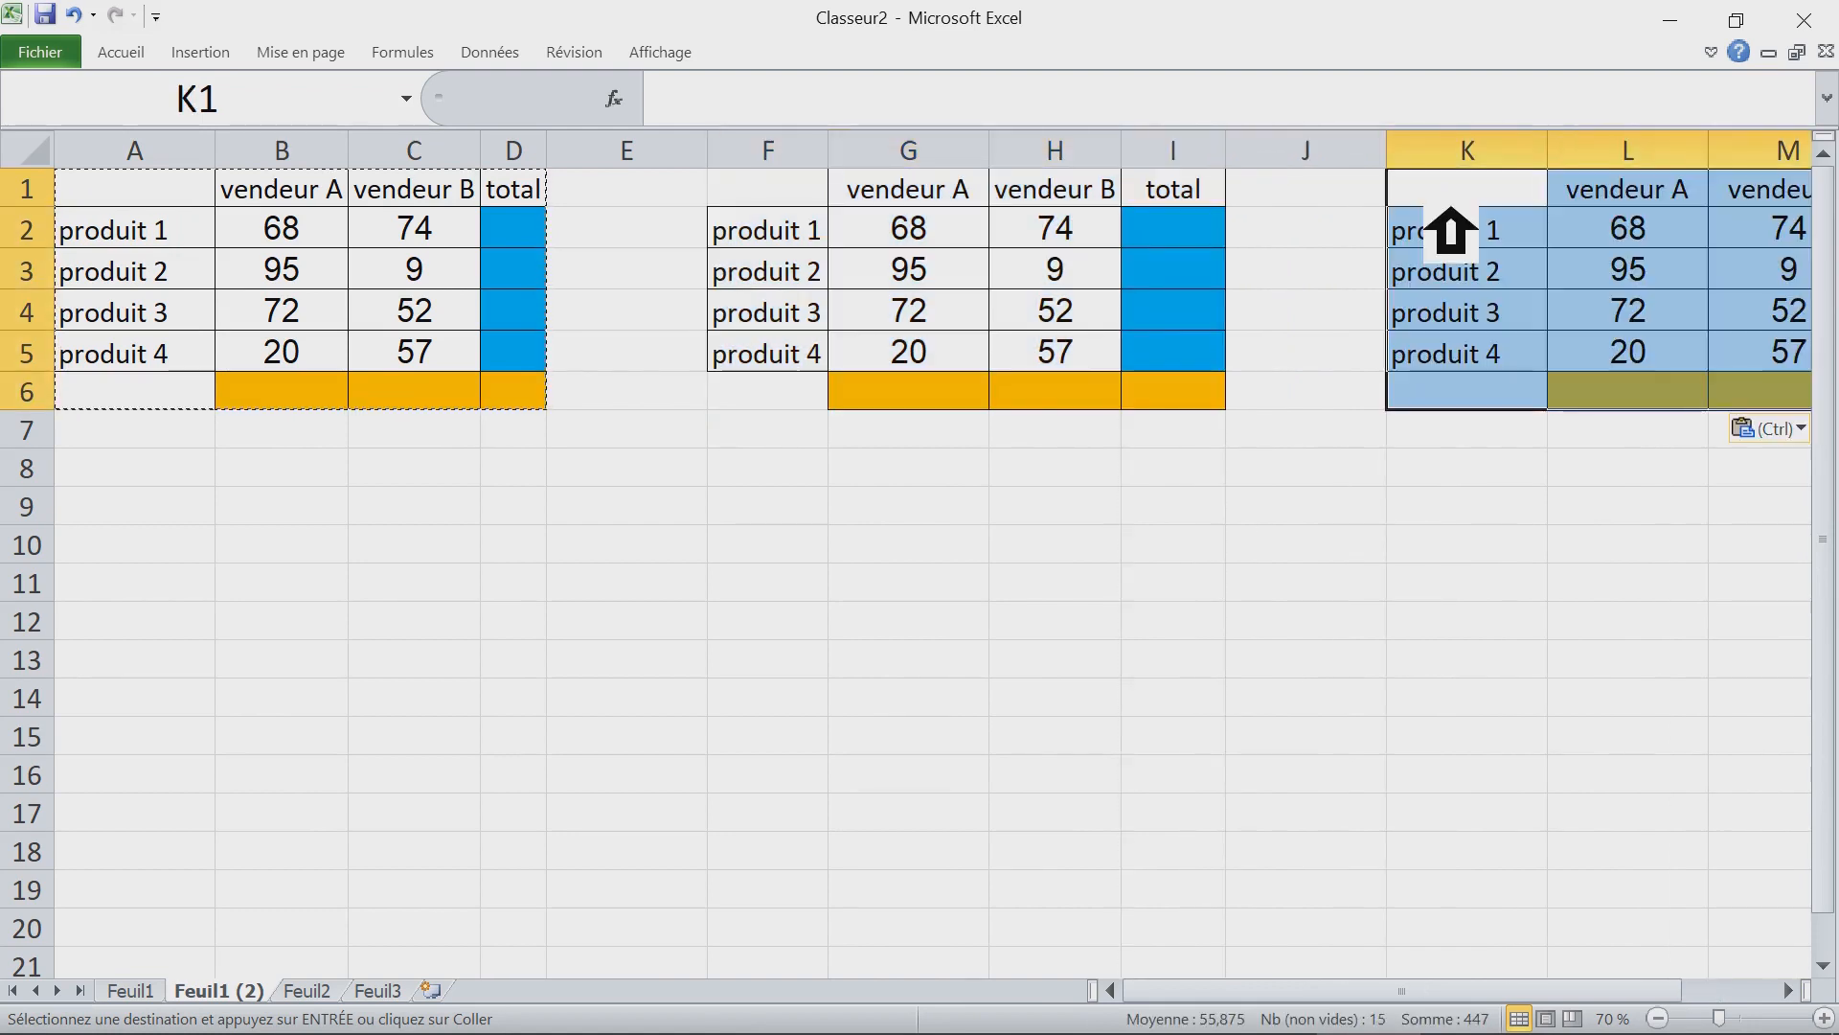
double_click(1547, 153)
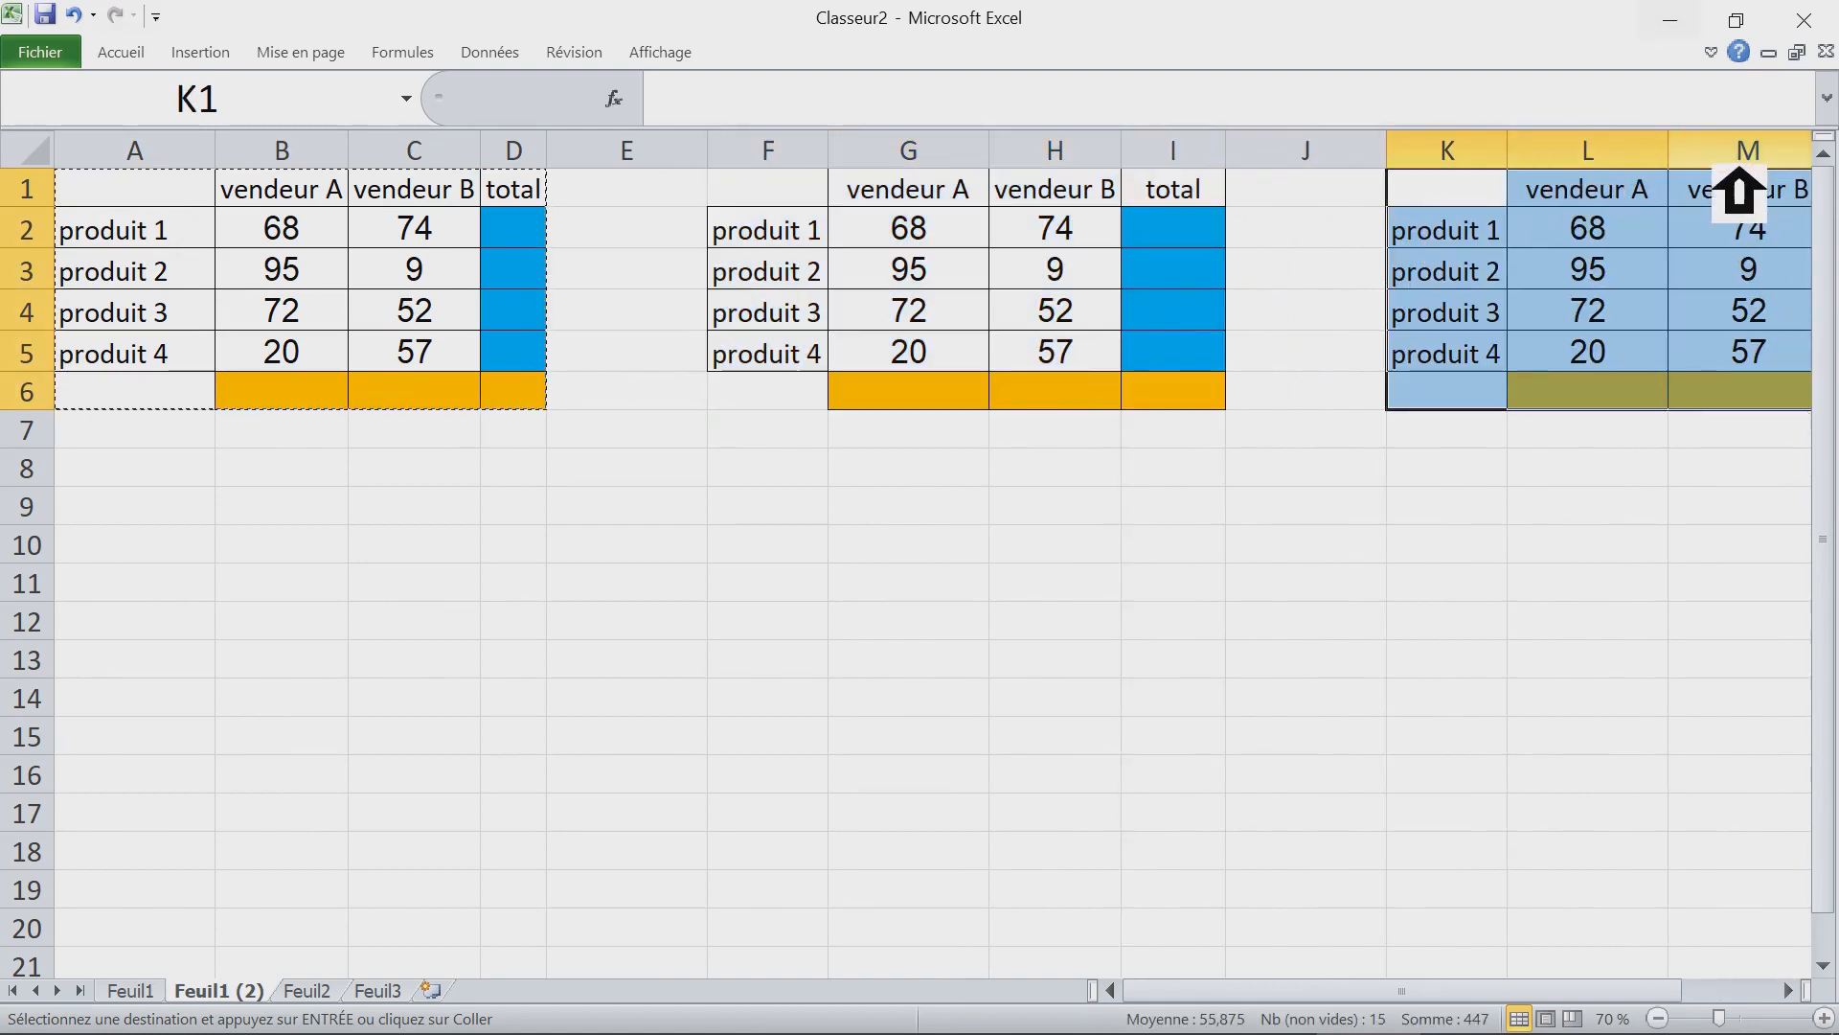
double_click(1671, 153)
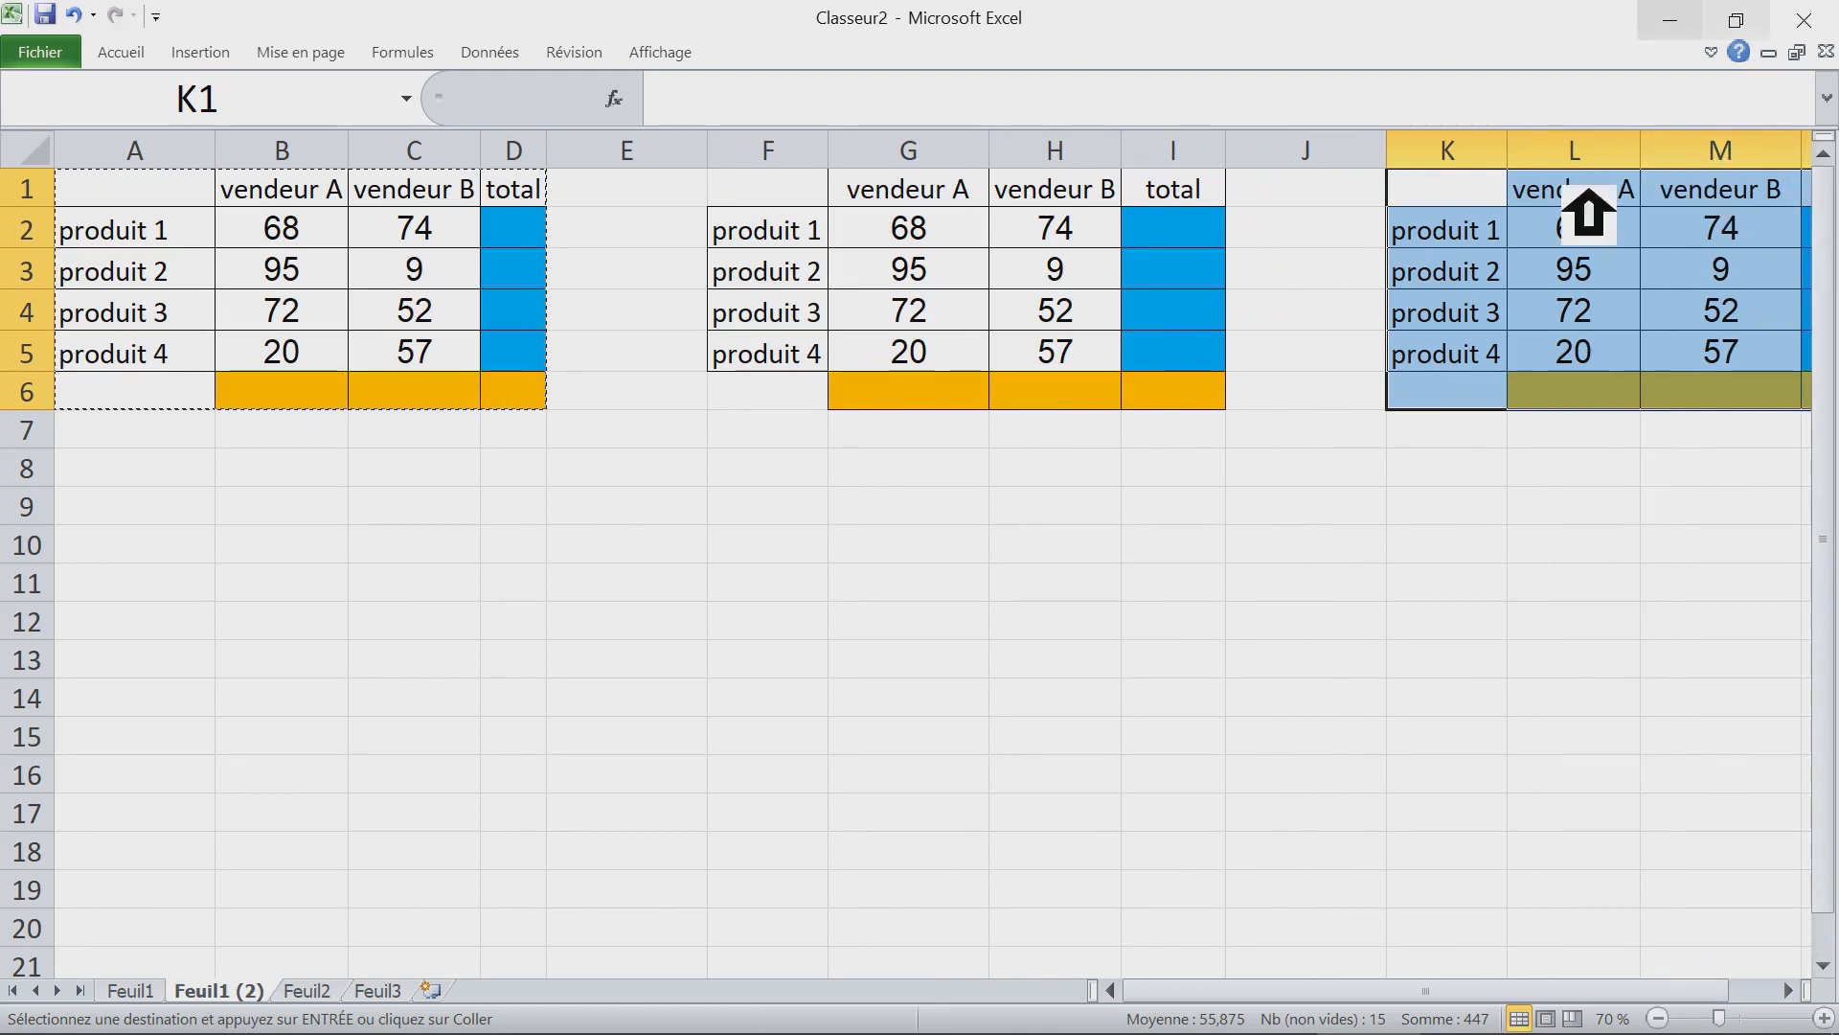
Step: Narrow the empty separator columns J and E so that all three tables fit on screen
left_click(1354, 153)
double_click(1386, 154)
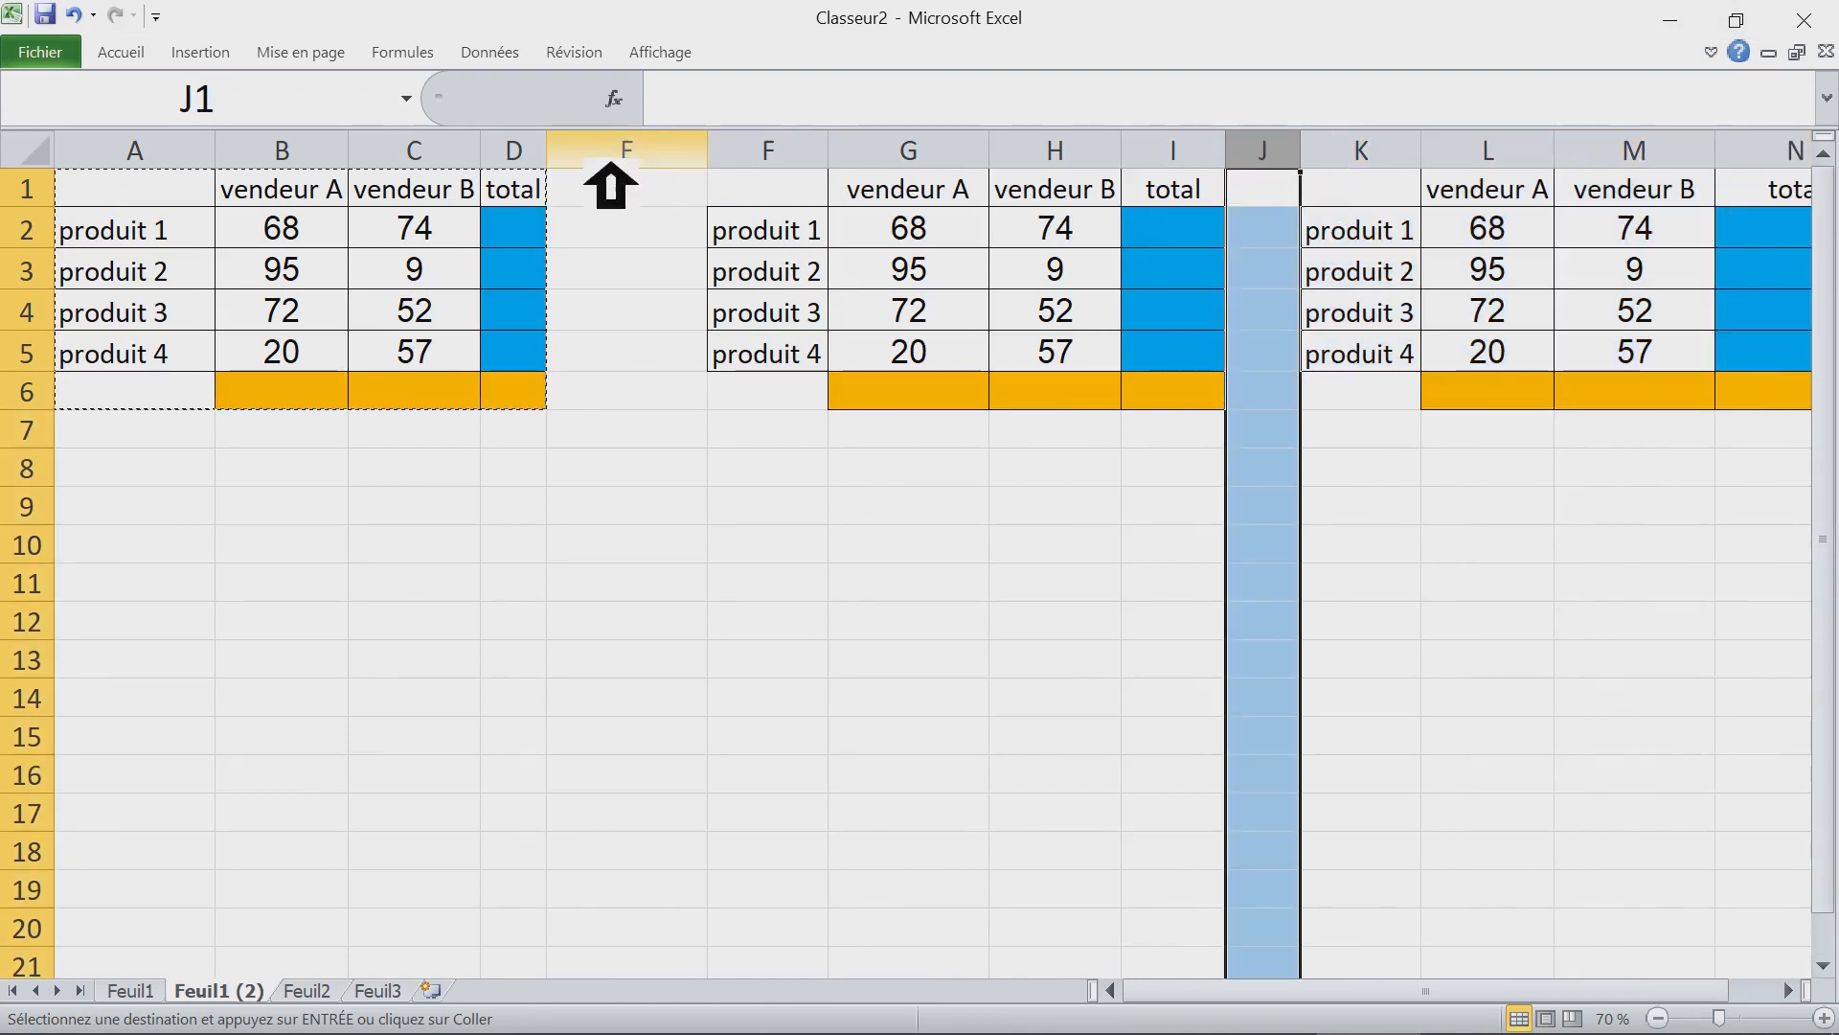
left_click(622, 154)
left_click_drag(707, 153, 615, 154)
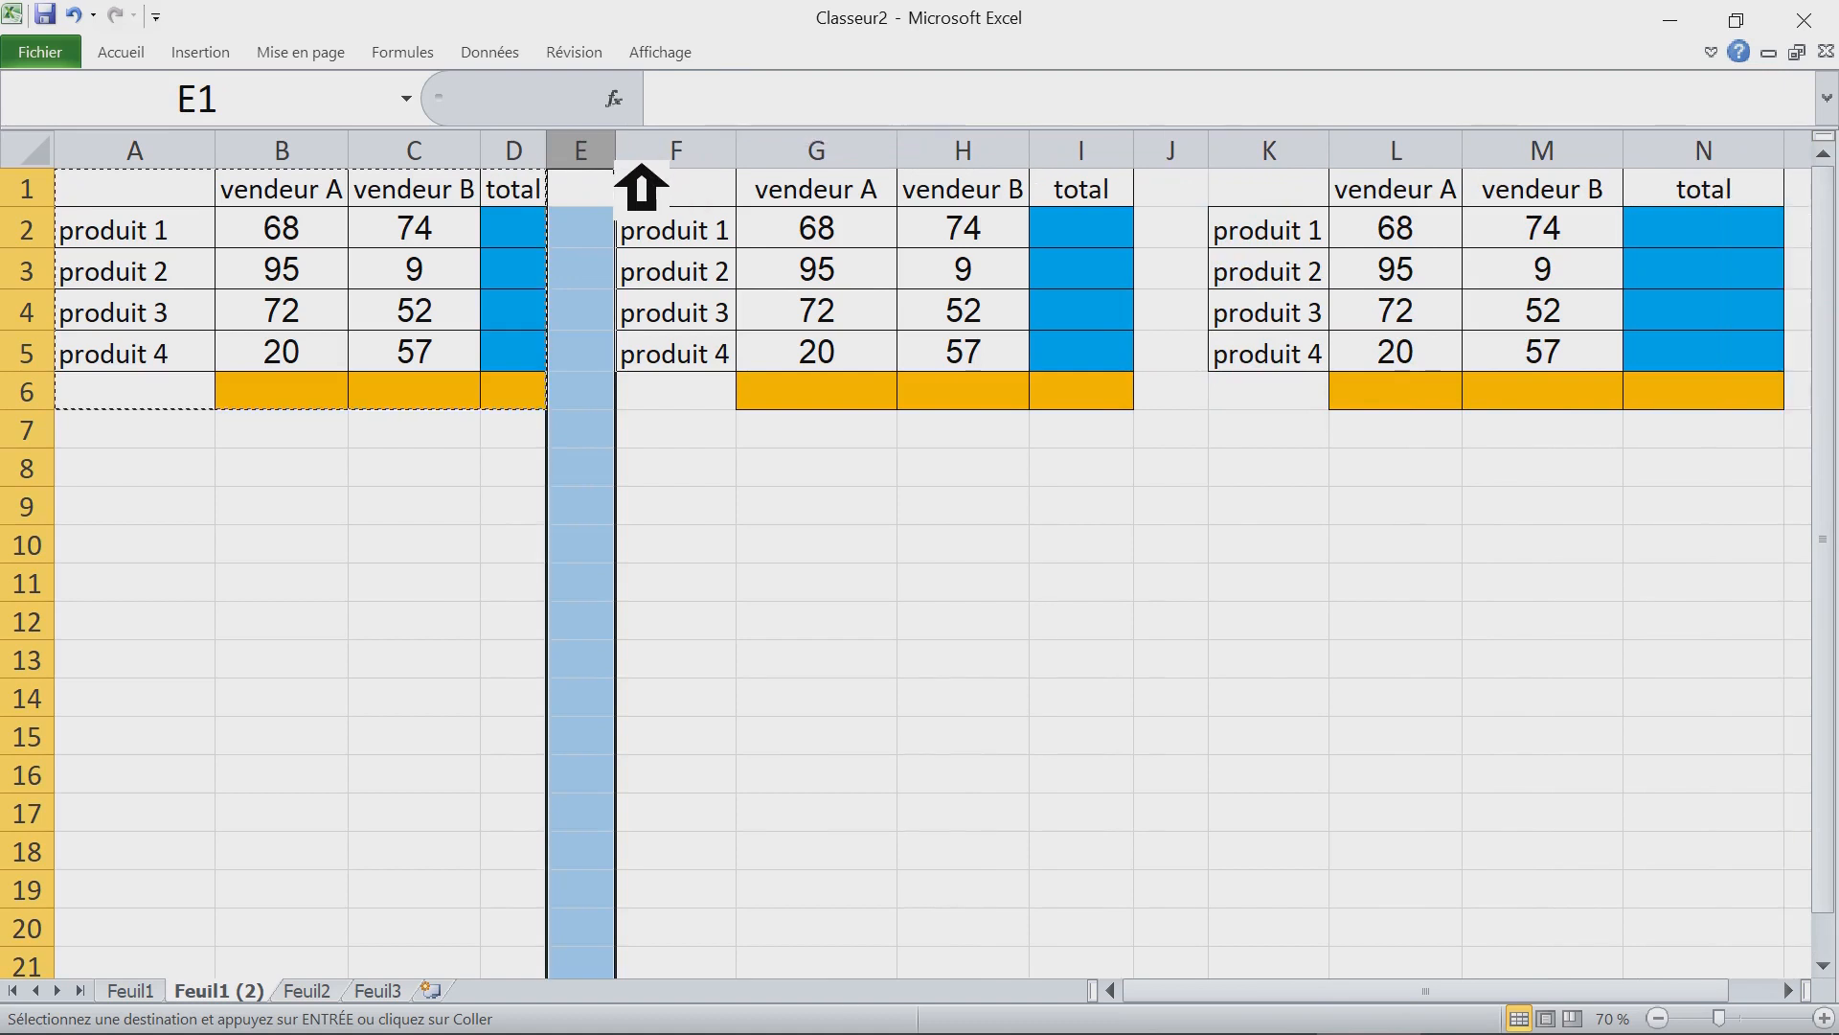
Step: In the middle table, enter sales of 1 and 2 for produit 1, and 3 and 4 for produit 2
left_click(842, 240)
type("1")
key("Tab")
type("2")
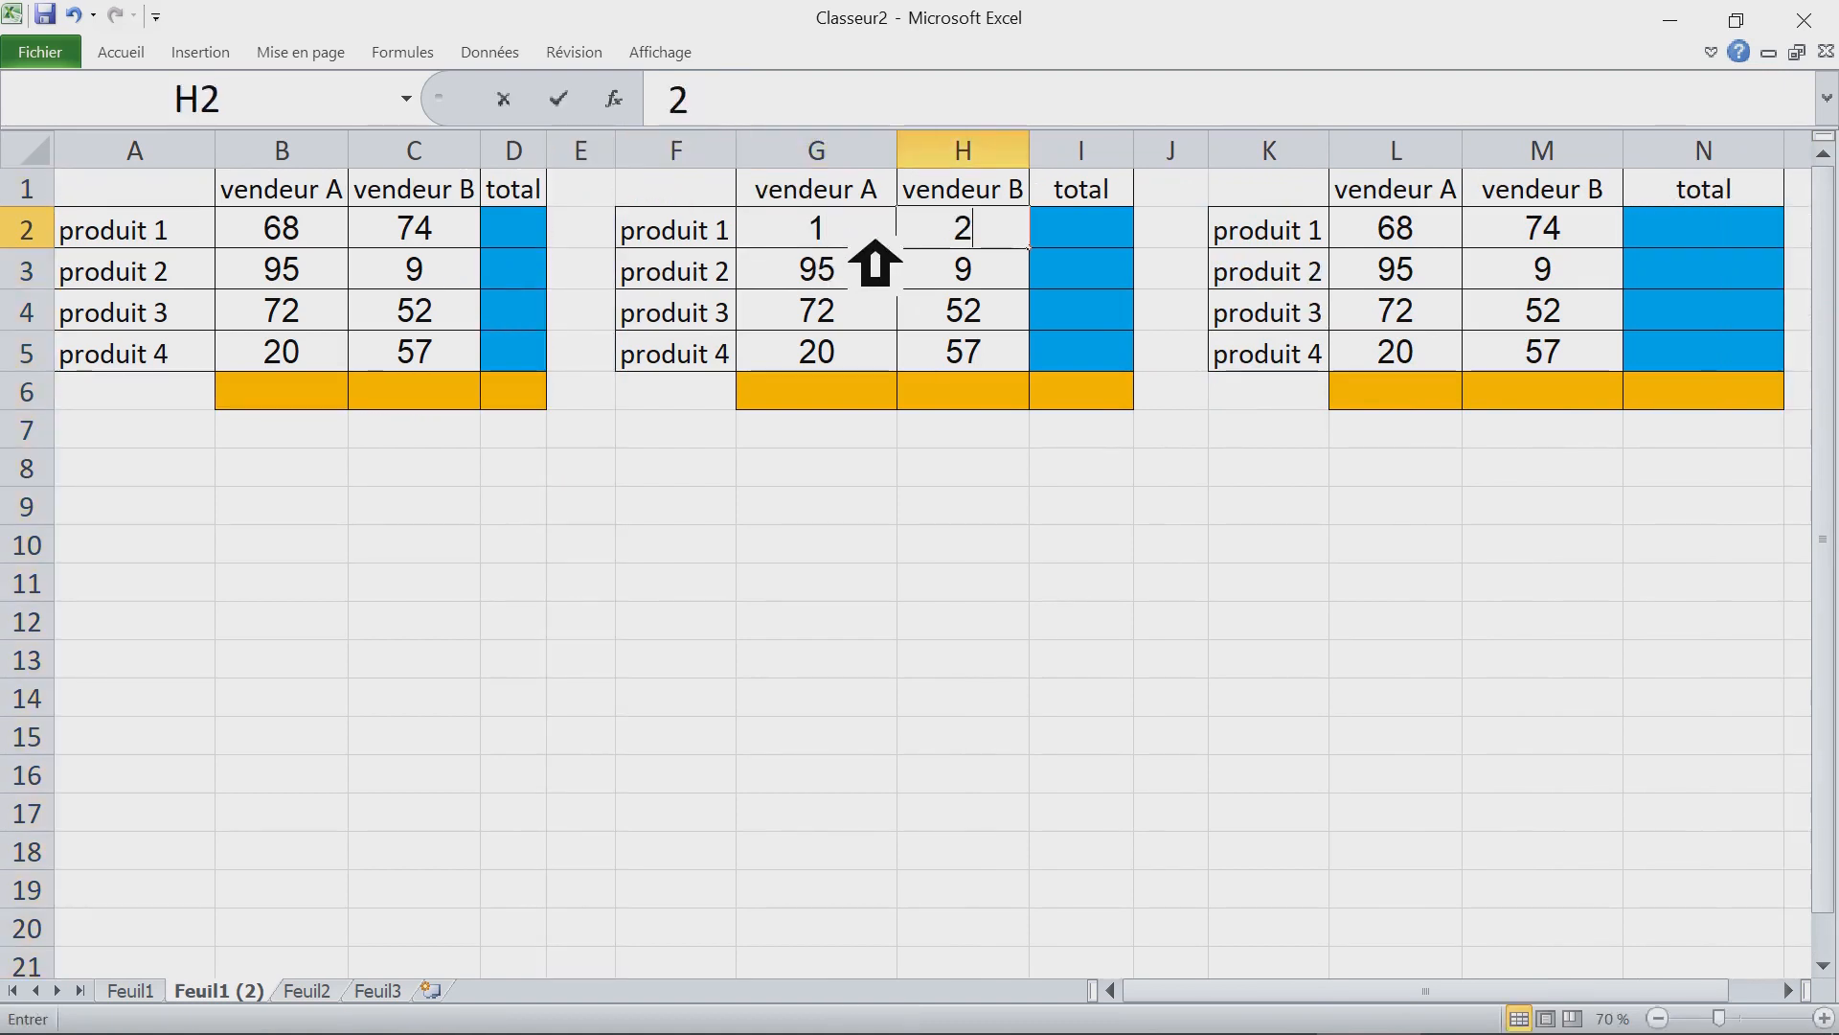
key("Return")
type("3")
key("Tab")
type("4")
key("Return")
Step: Enter 5 and 6 for produit 3, and 8 and 10 for produit 4 in the middle table
type("5")
key("Tab")
type("6")
key("Return")
type("8")
key("Tab")
type("10")
left_click(1126, 479)
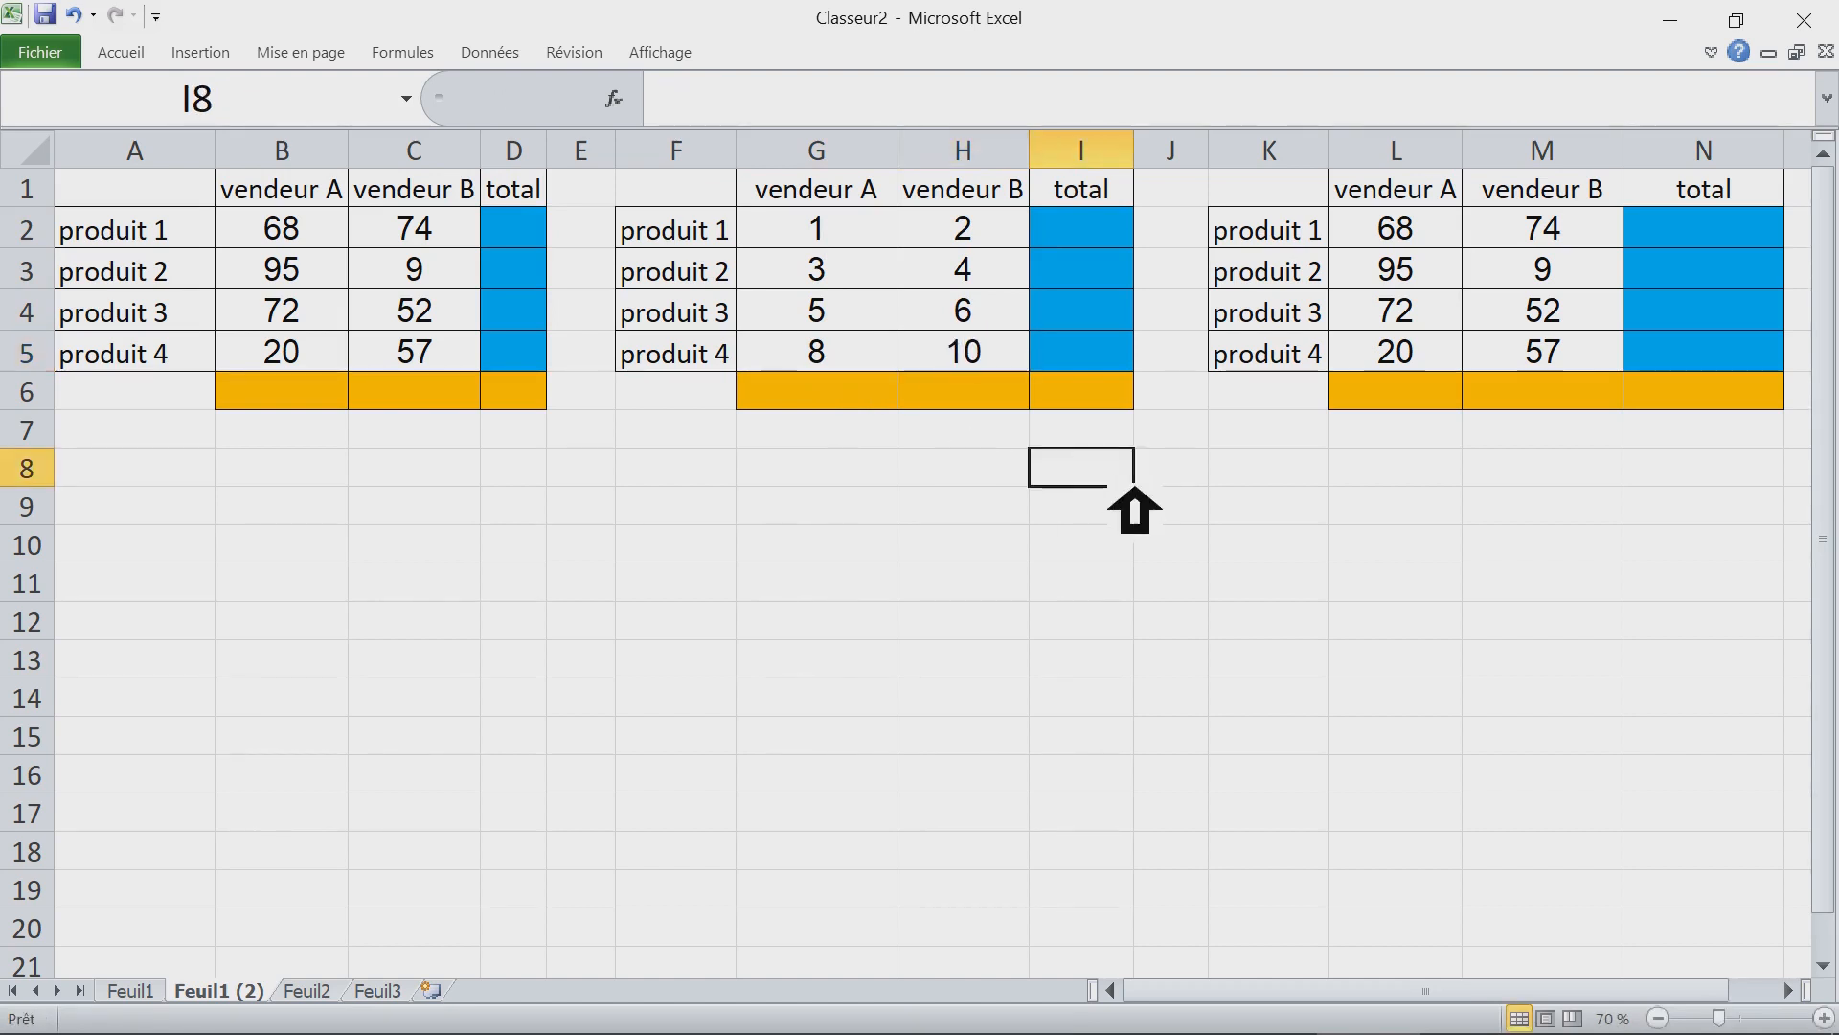
Step: Replace the vendeur A sales in L2:L5 of the third table with 10, 20, 30 and 40
left_click(1446, 230)
type("10")
key("Return")
type("20")
key("Return")
type("30")
key("Return")
type("40")
key("Return")
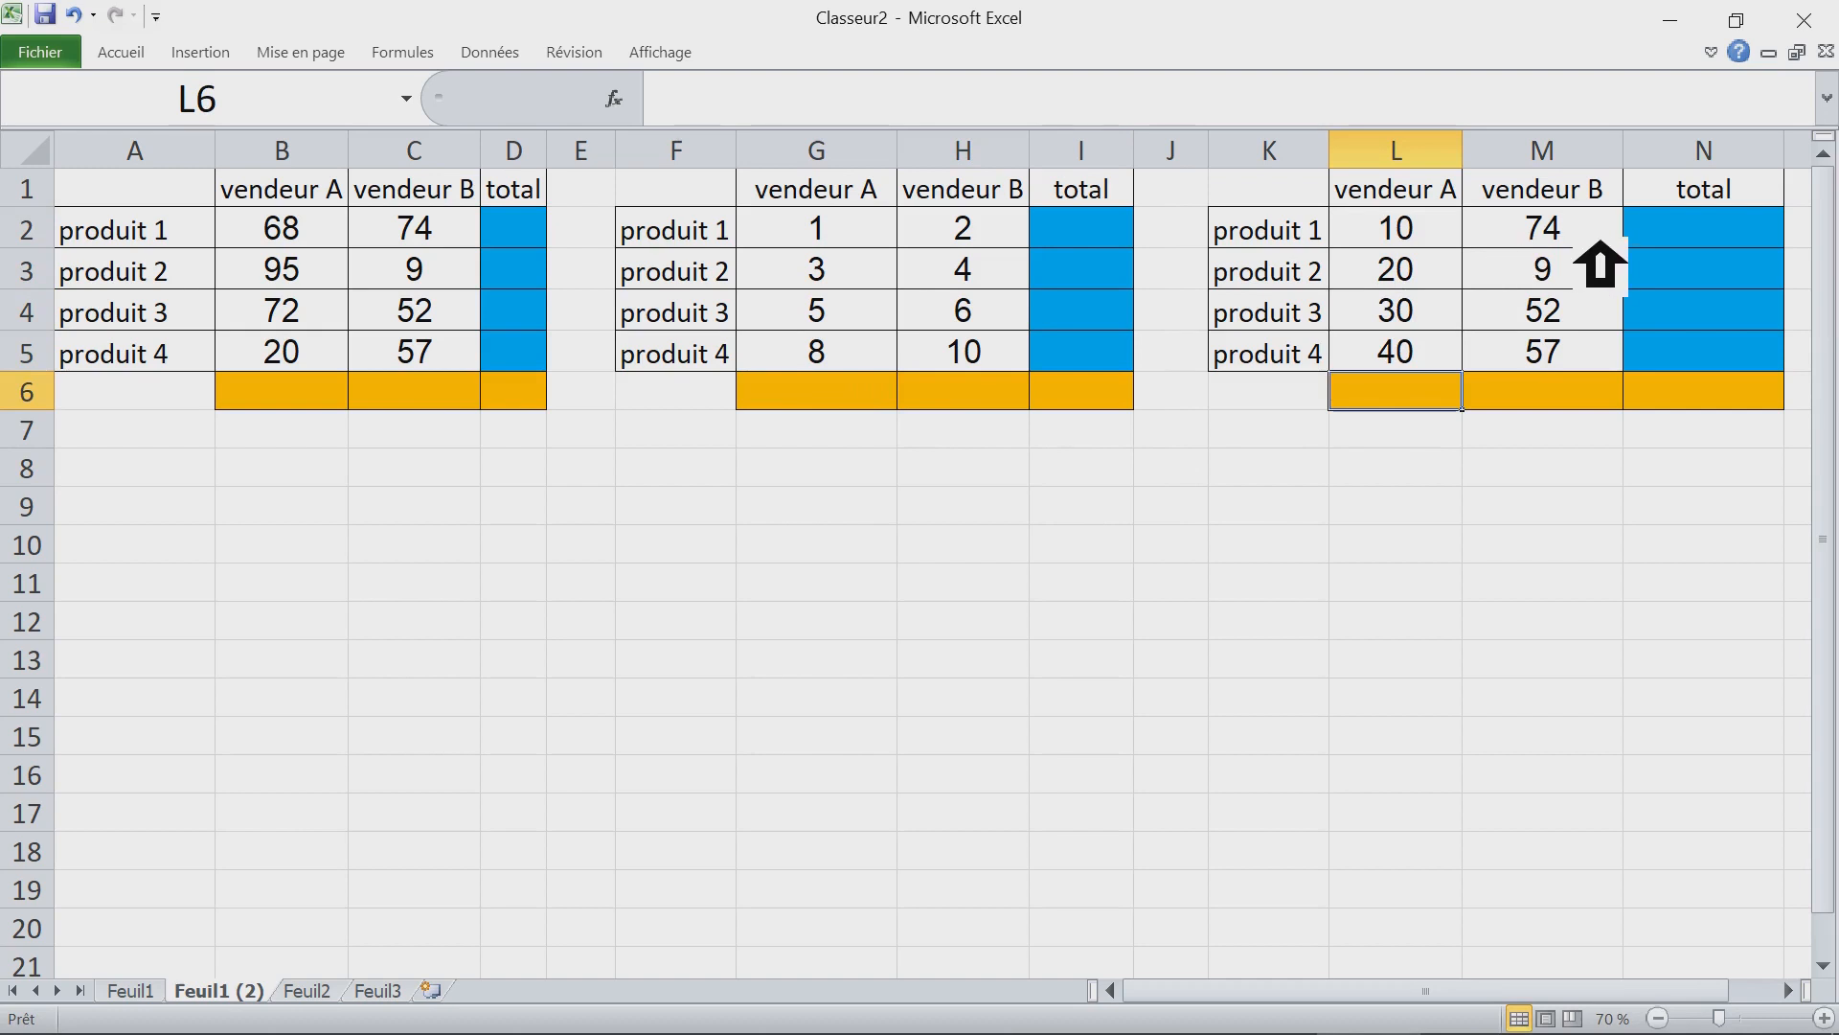
Step: Replace the vendeur B sales in M2:M5 of the third table with 15, 19, 18 and 17
left_click(1578, 238)
type("15")
key("Return")
type("19")
key("Return")
type("18")
key("Return")
type("17")
key("Return")
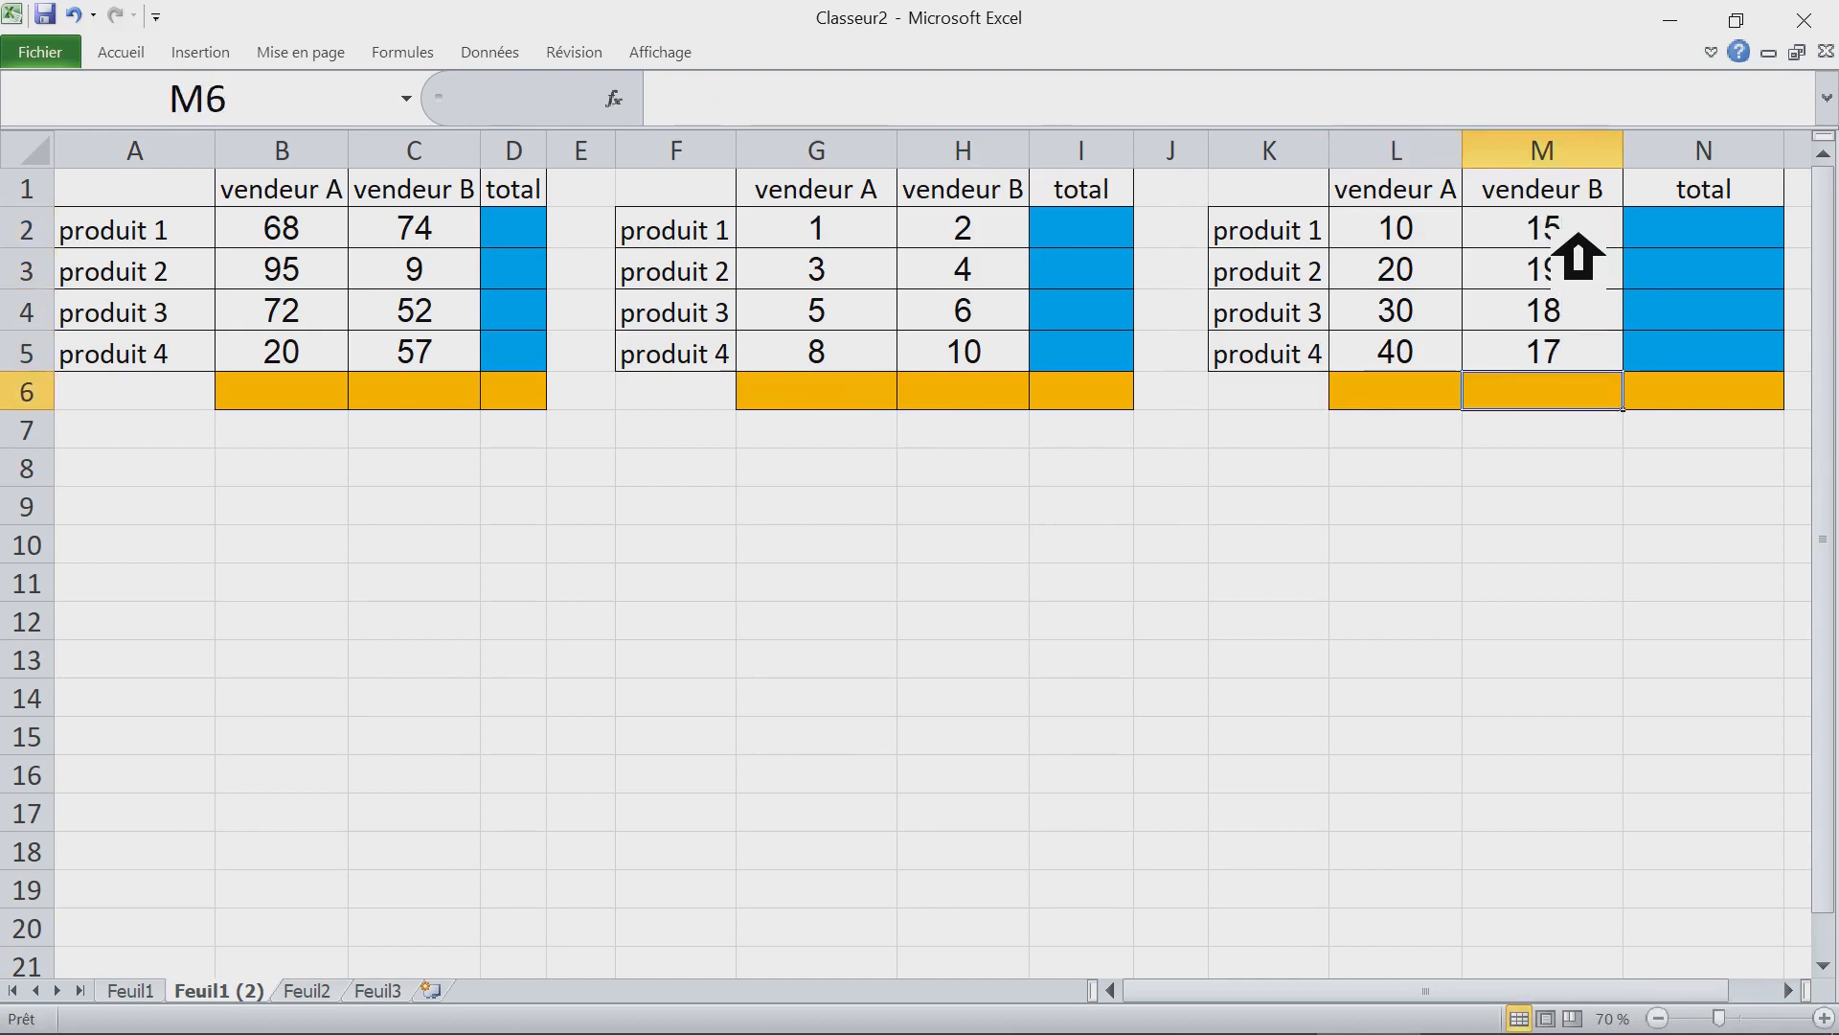
left_click(1576, 543)
left_click_drag(513, 238, 524, 410)
left_click_drag(262, 399, 522, 393)
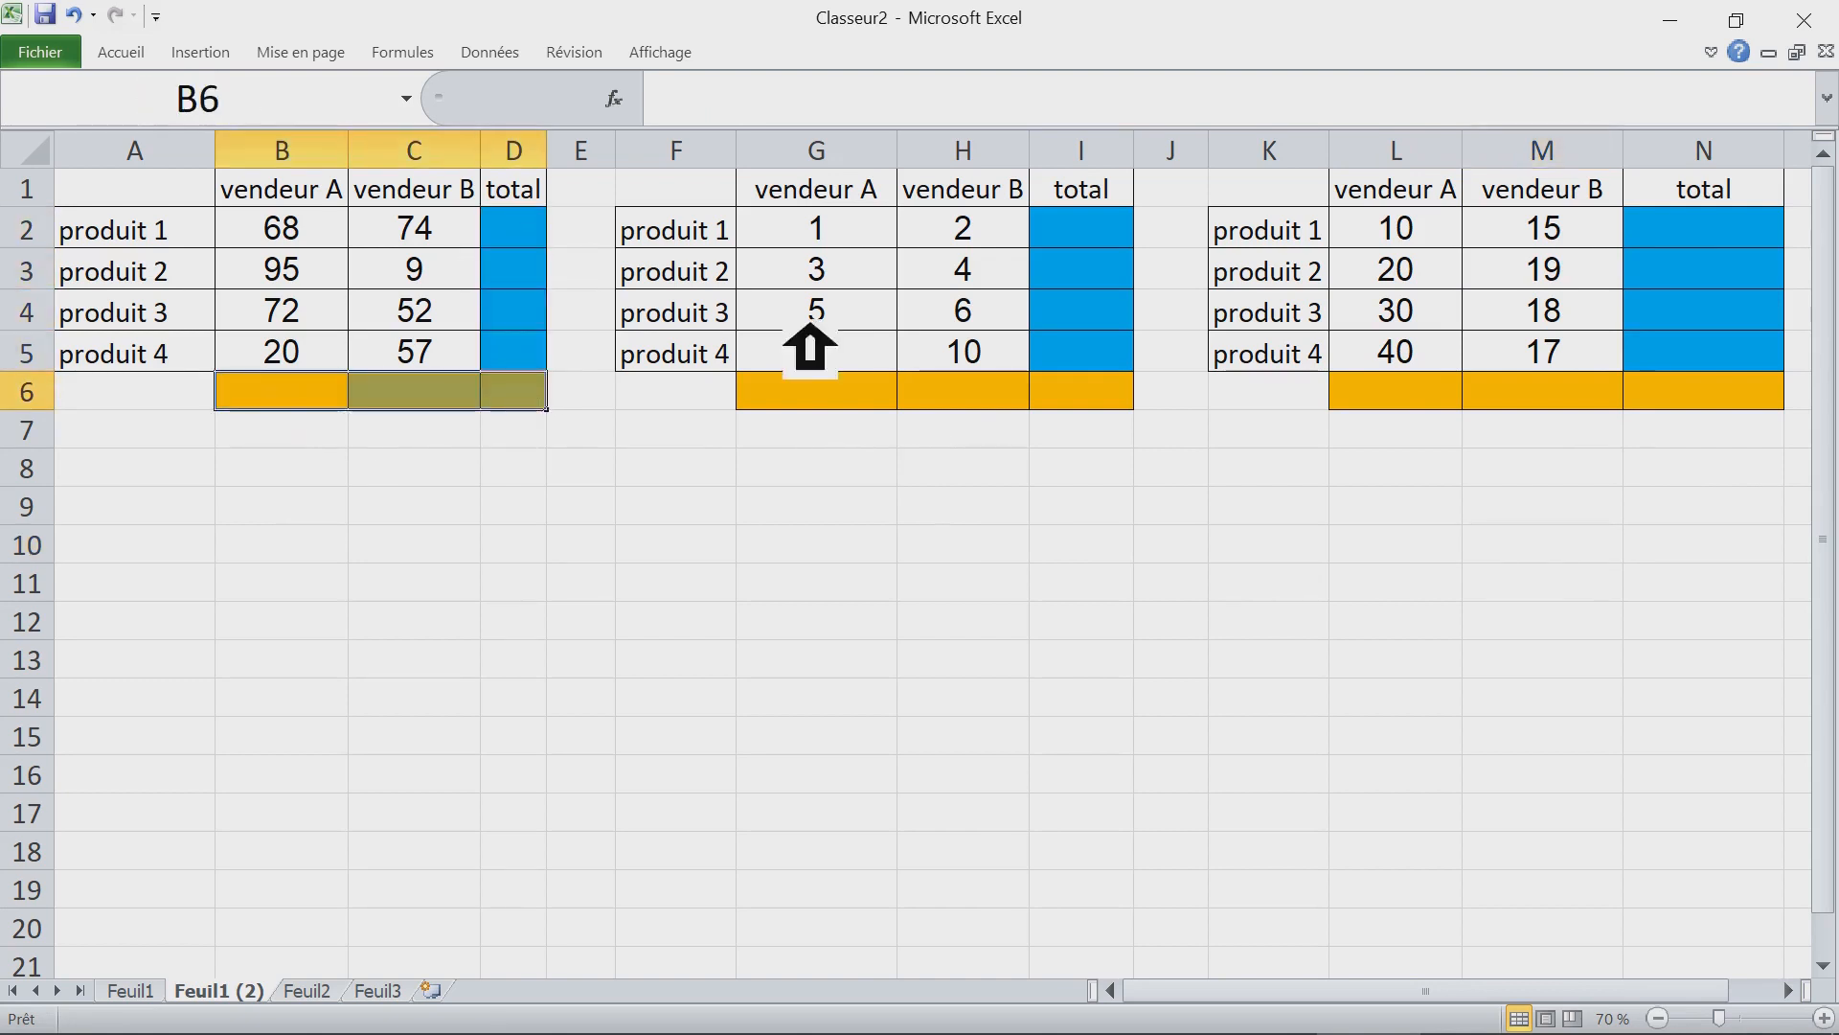
left_click(291, 240)
left_click_drag(291, 240, 525, 388)
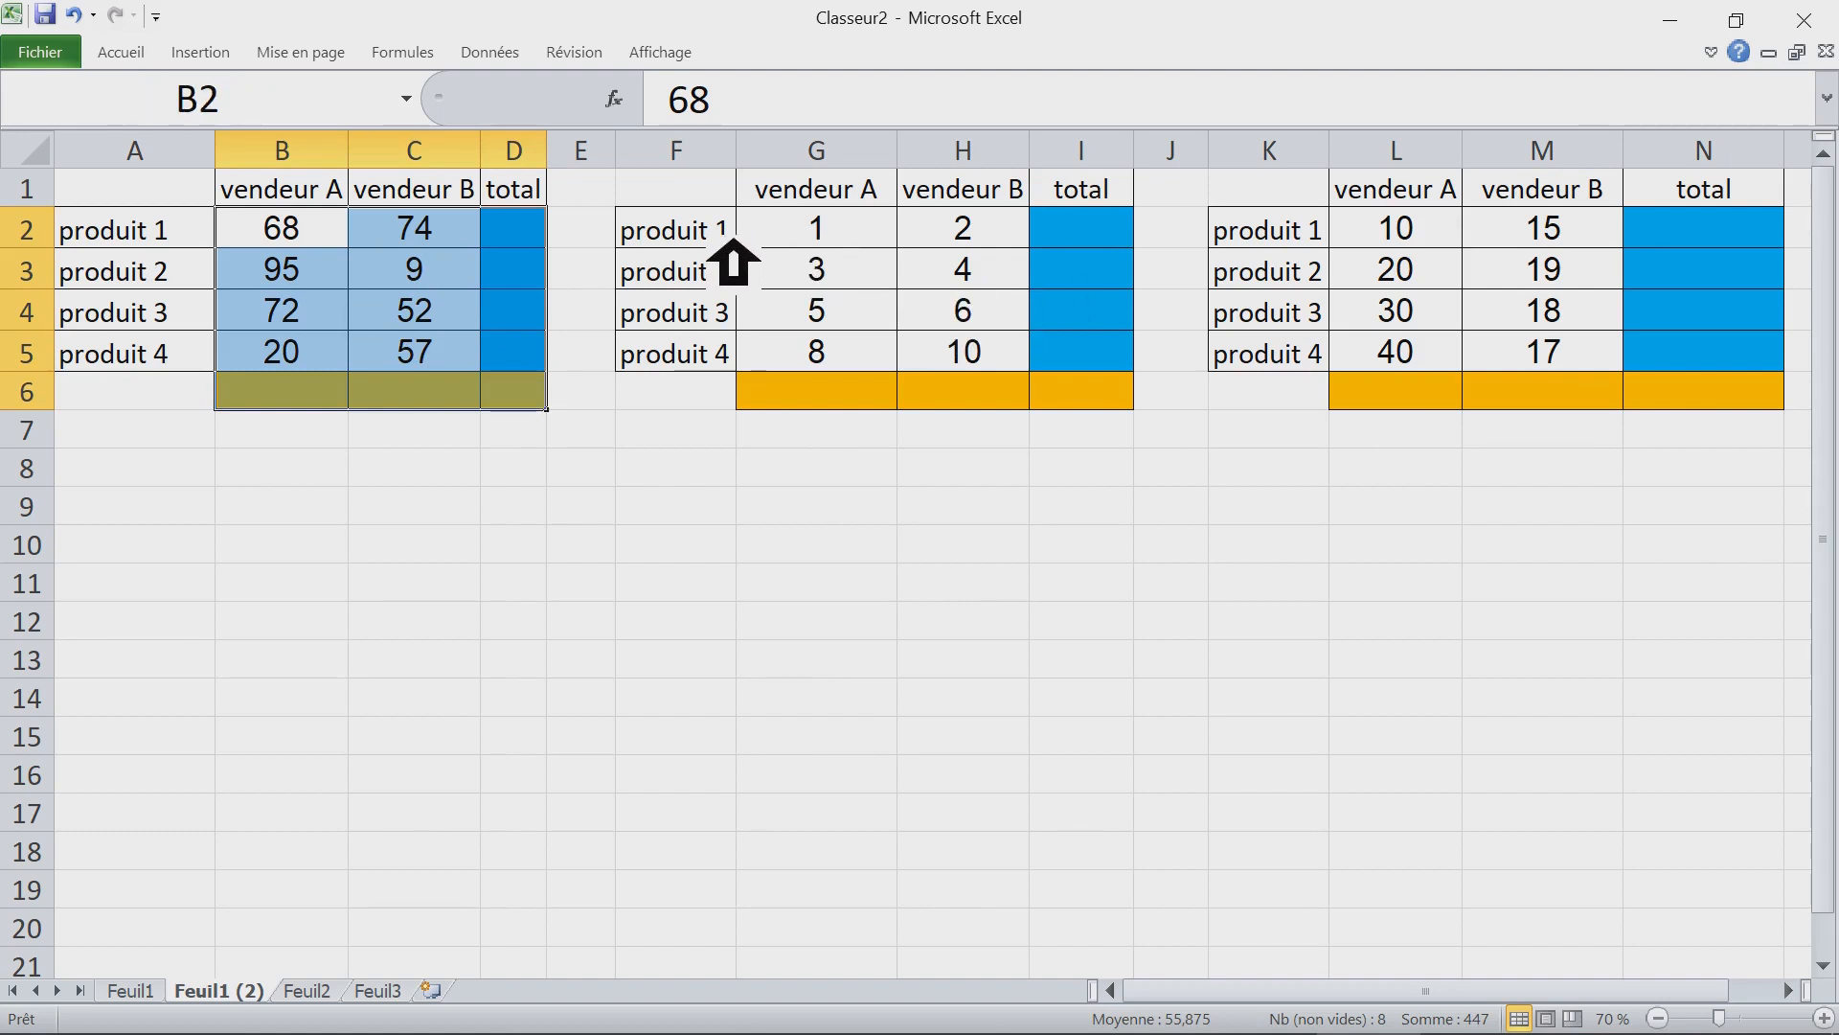
left_click_drag(799, 239, 1109, 393)
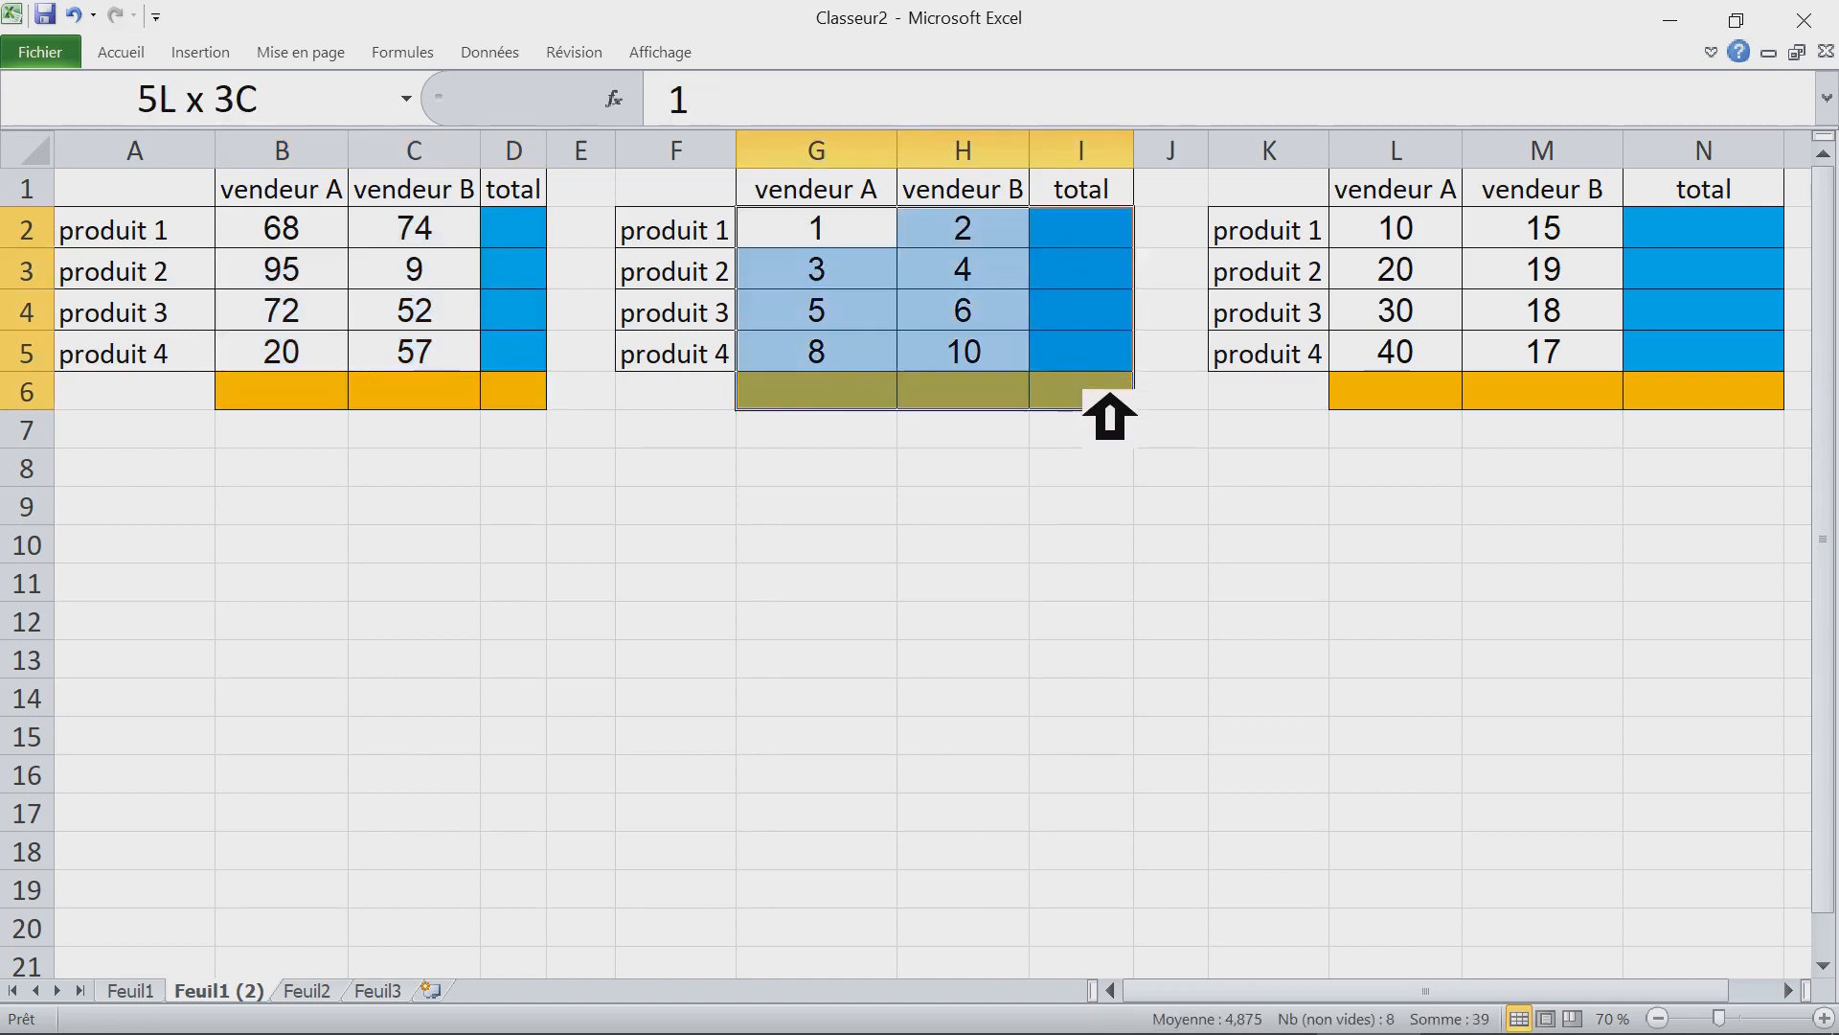
left_click_drag(292, 234, 536, 399)
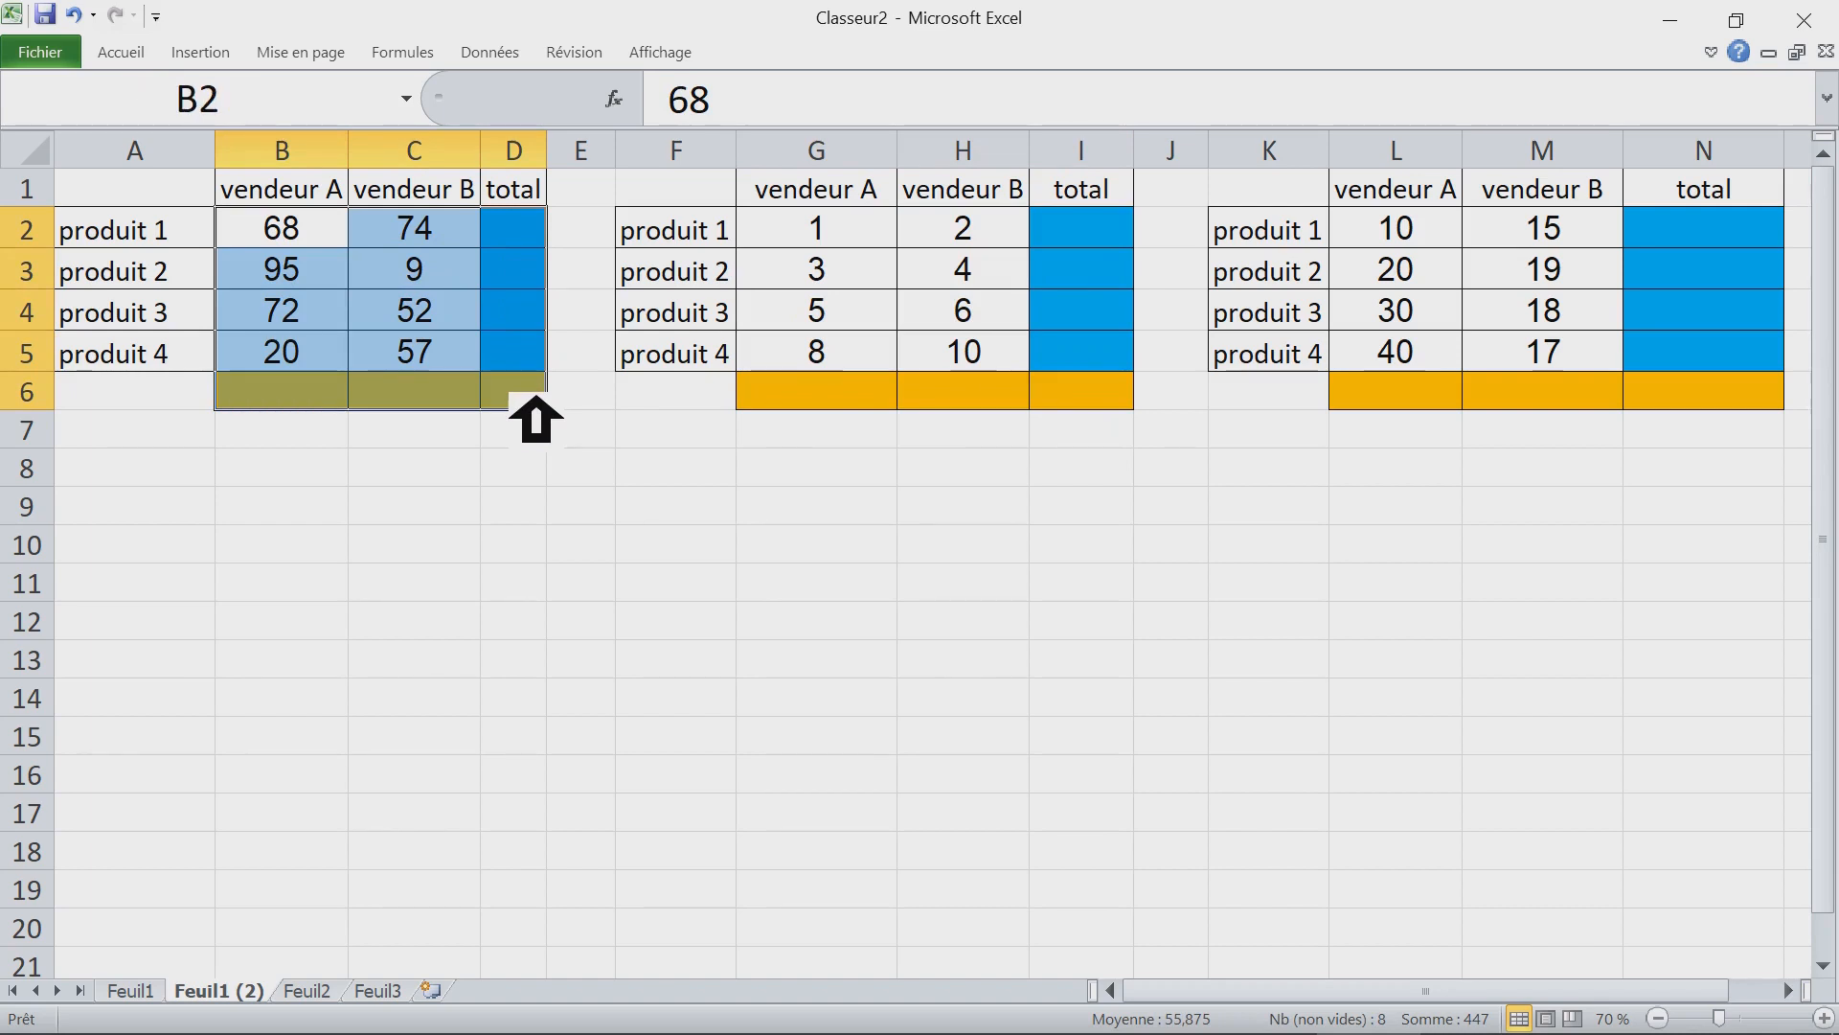
left_click_drag(840, 239, 1100, 396)
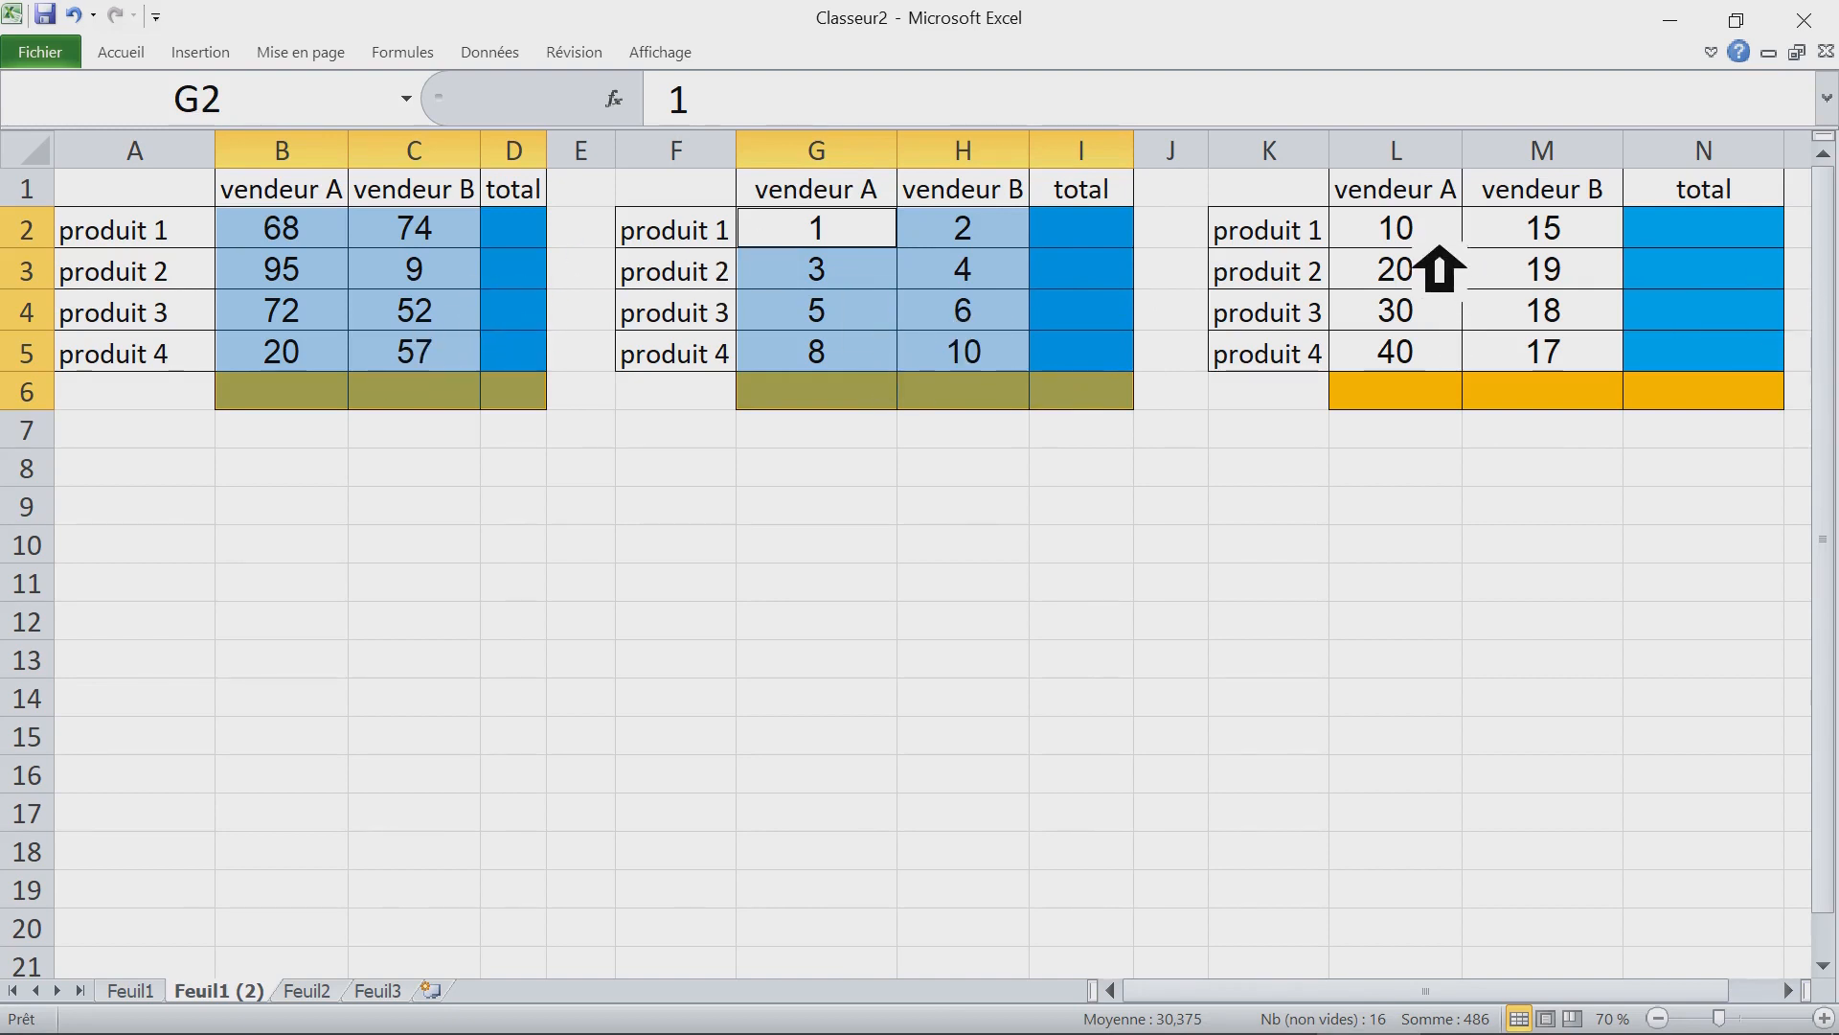
left_click_drag(1433, 239, 1740, 376)
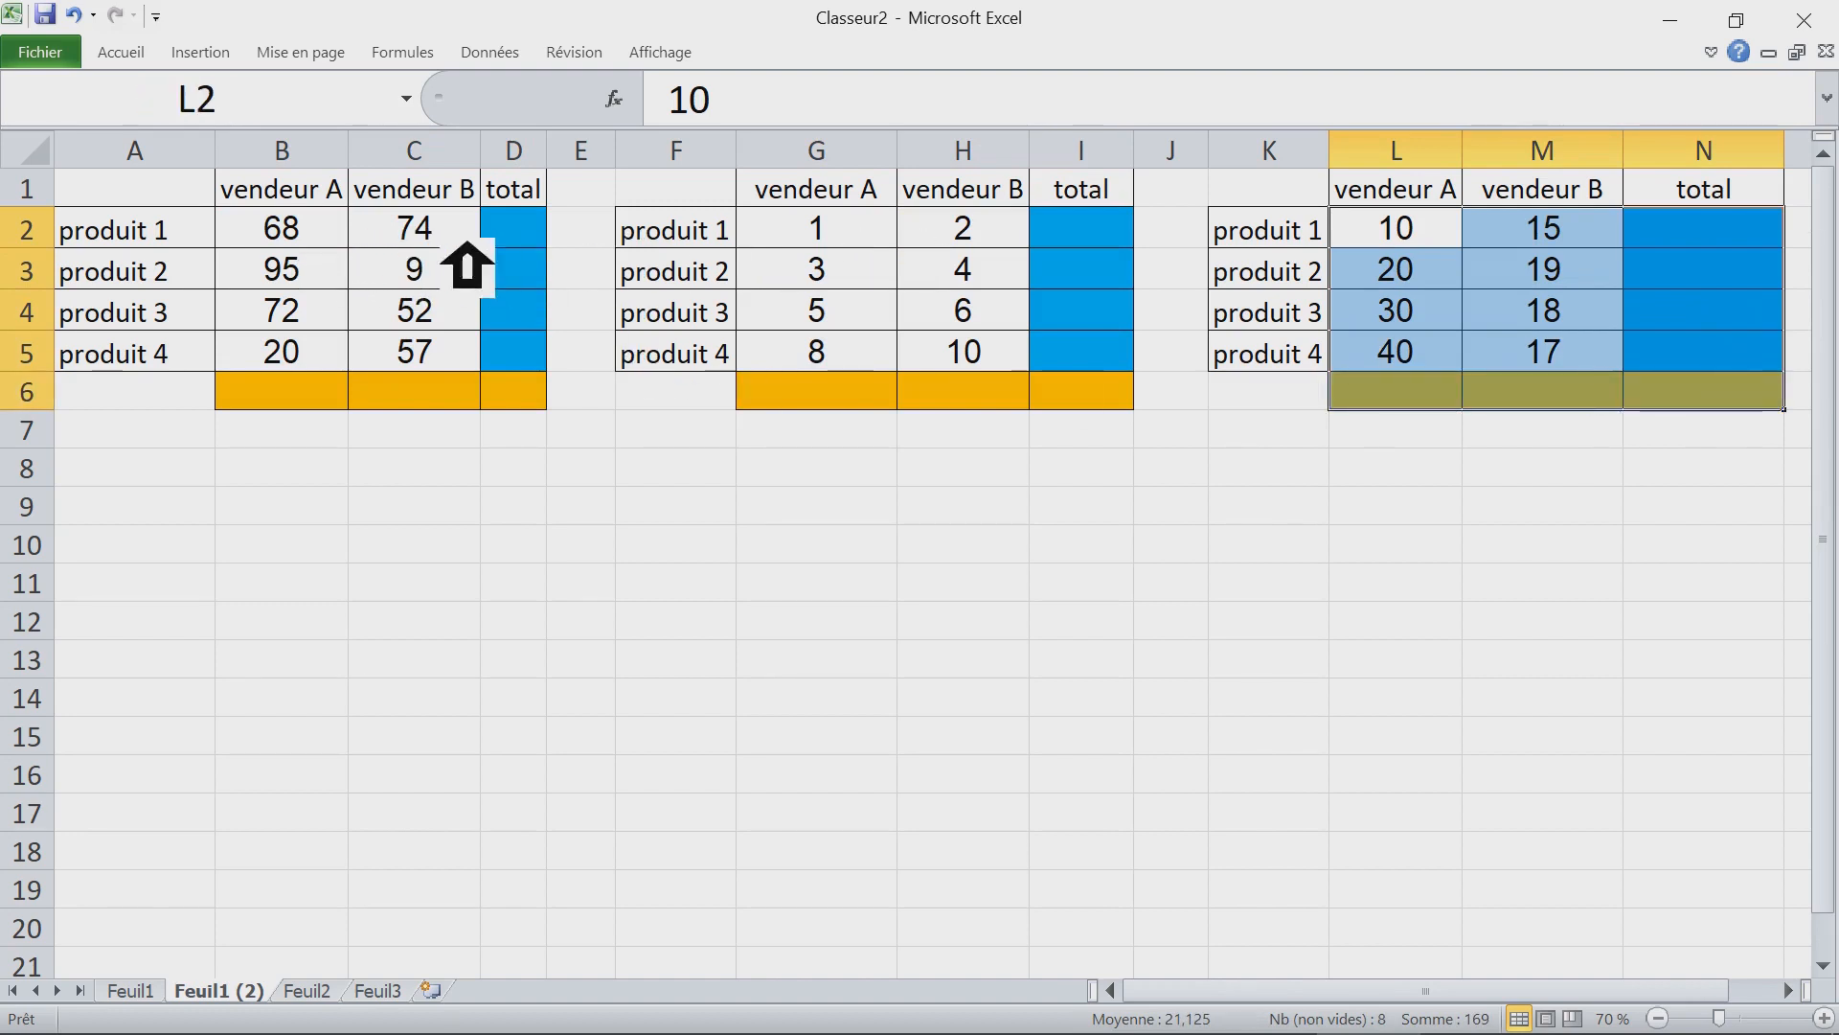
Step: Select B2:D6, G2:I6 and L2:N6 together and fill all row and column totals with AutoSum in one operation
left_click(309, 234)
left_click_drag(308, 230, 525, 402)
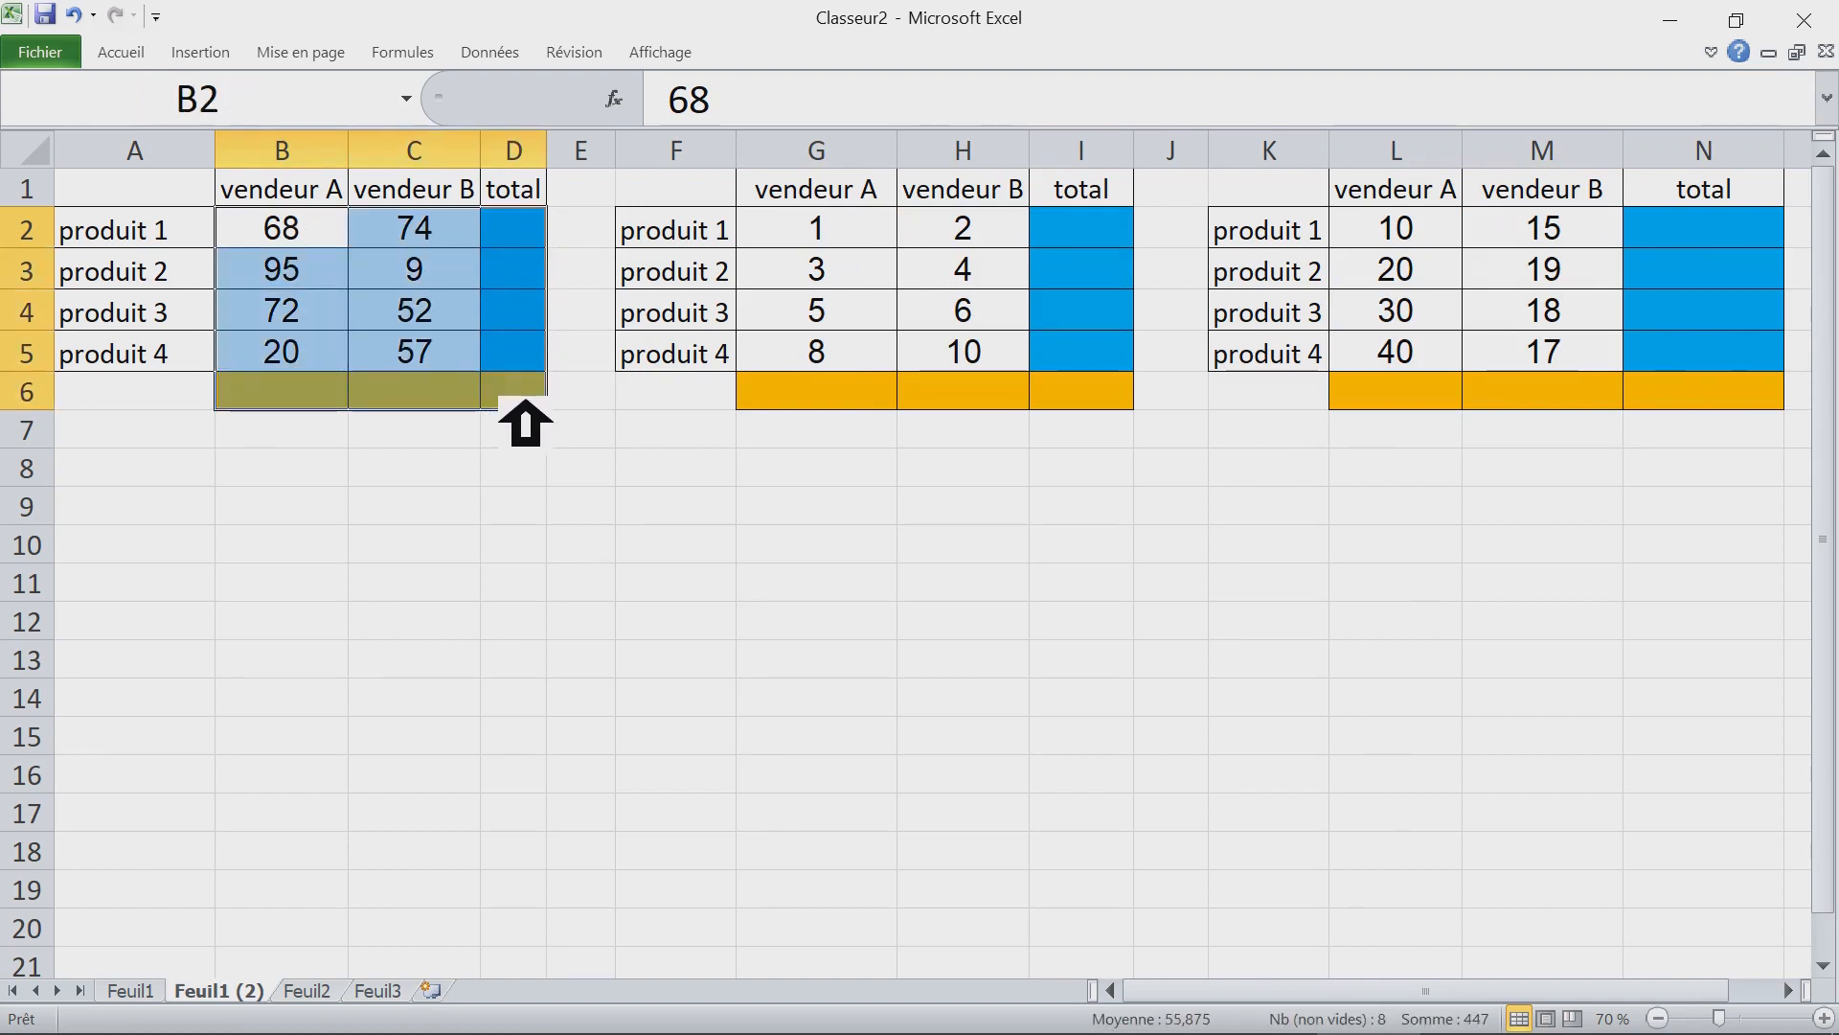
left_click_drag(843, 240, 1131, 403)
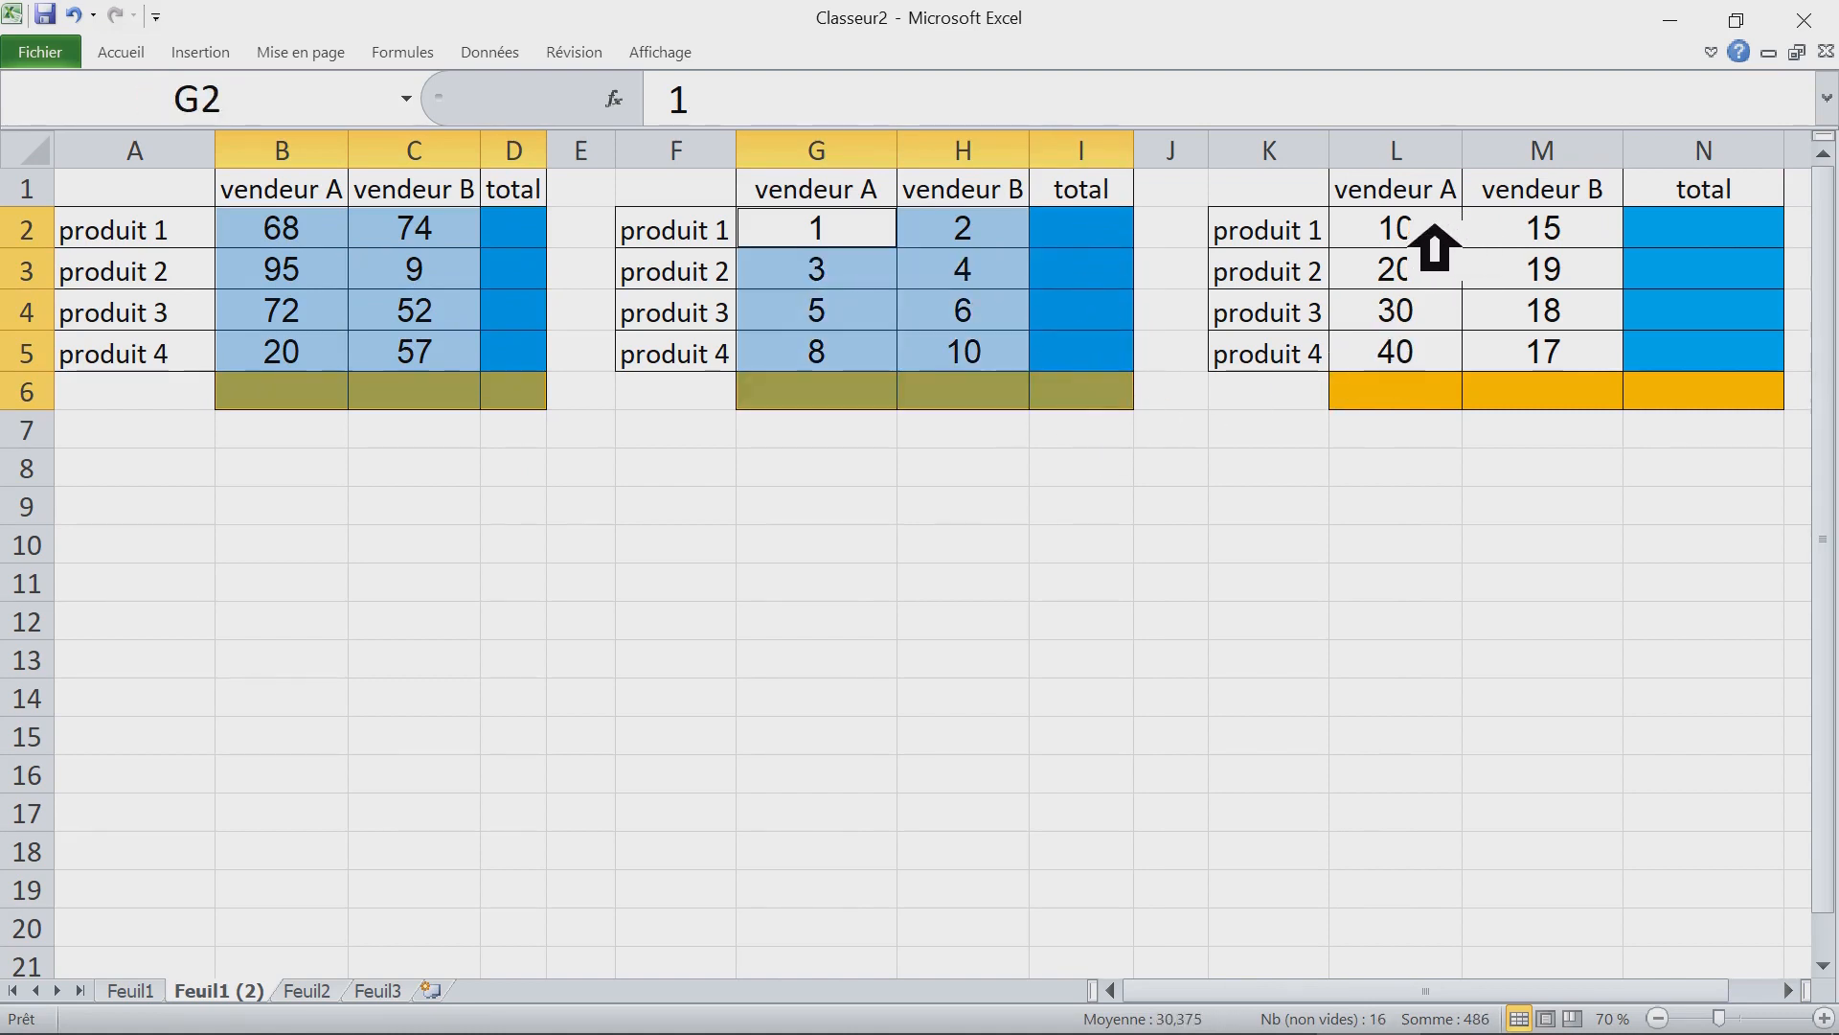
left_click_drag(1440, 259, 1745, 408)
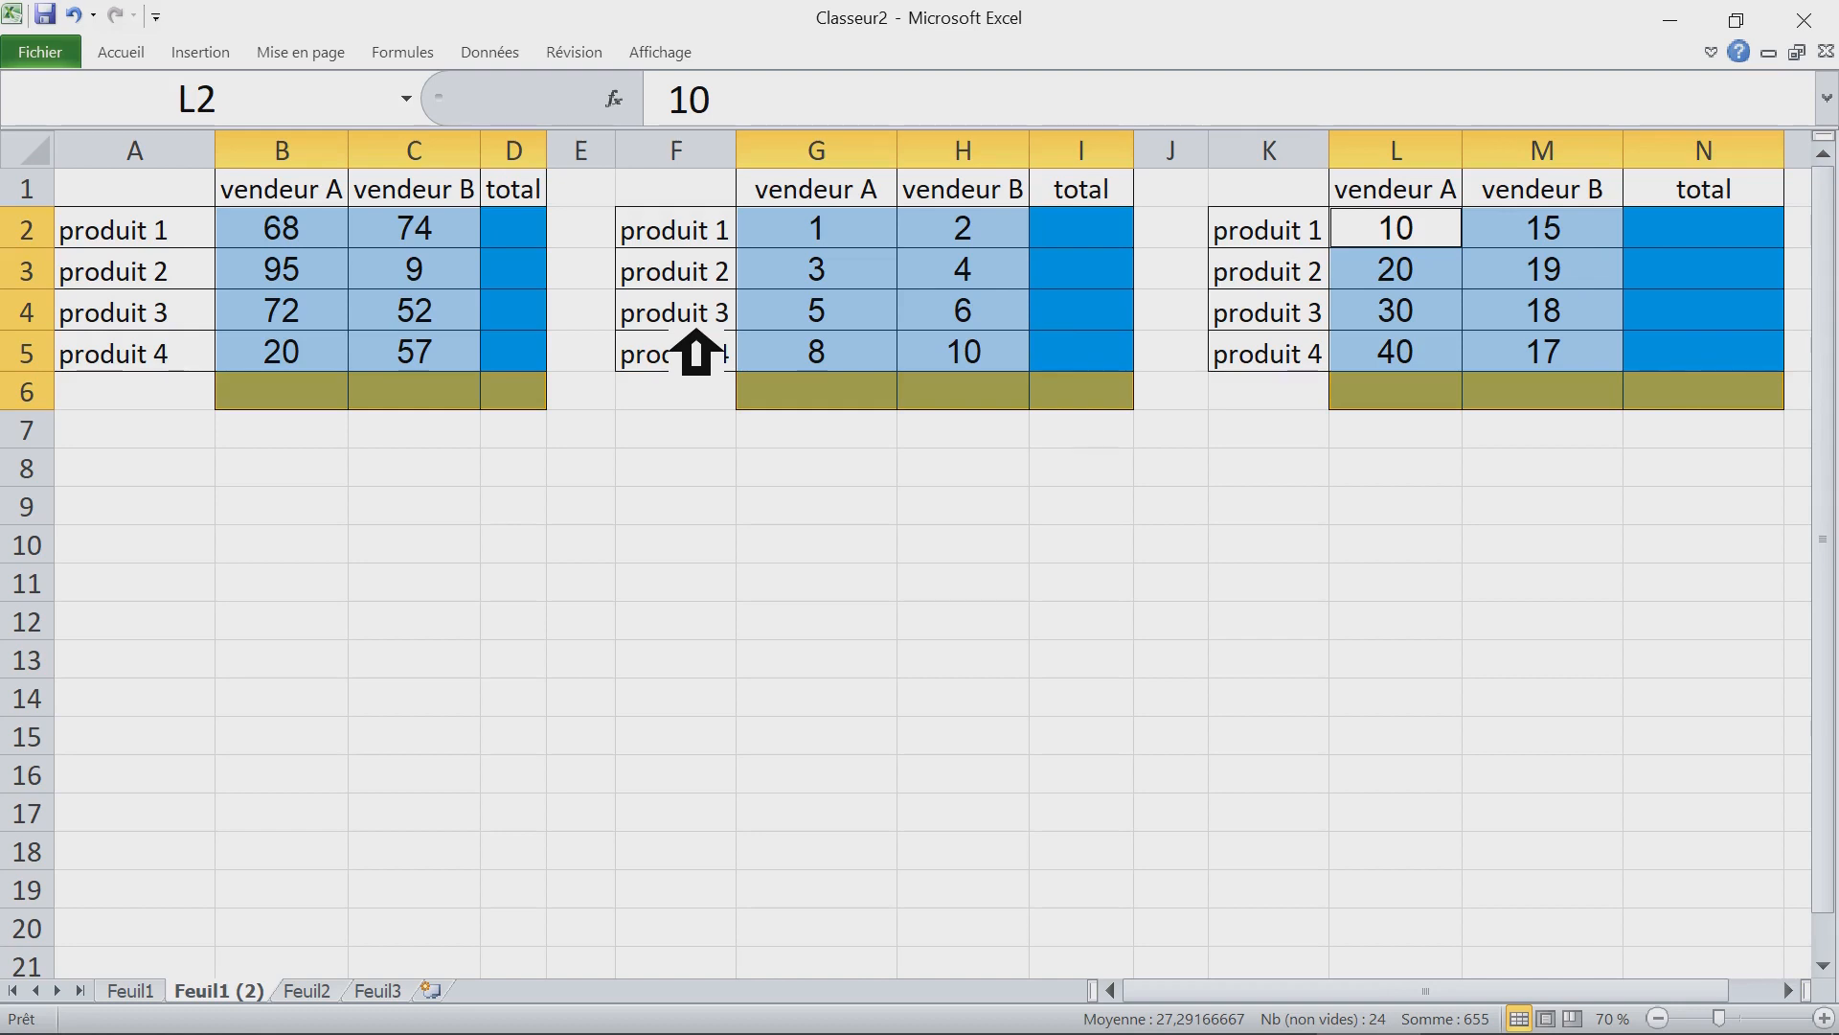
key("alt+equal")
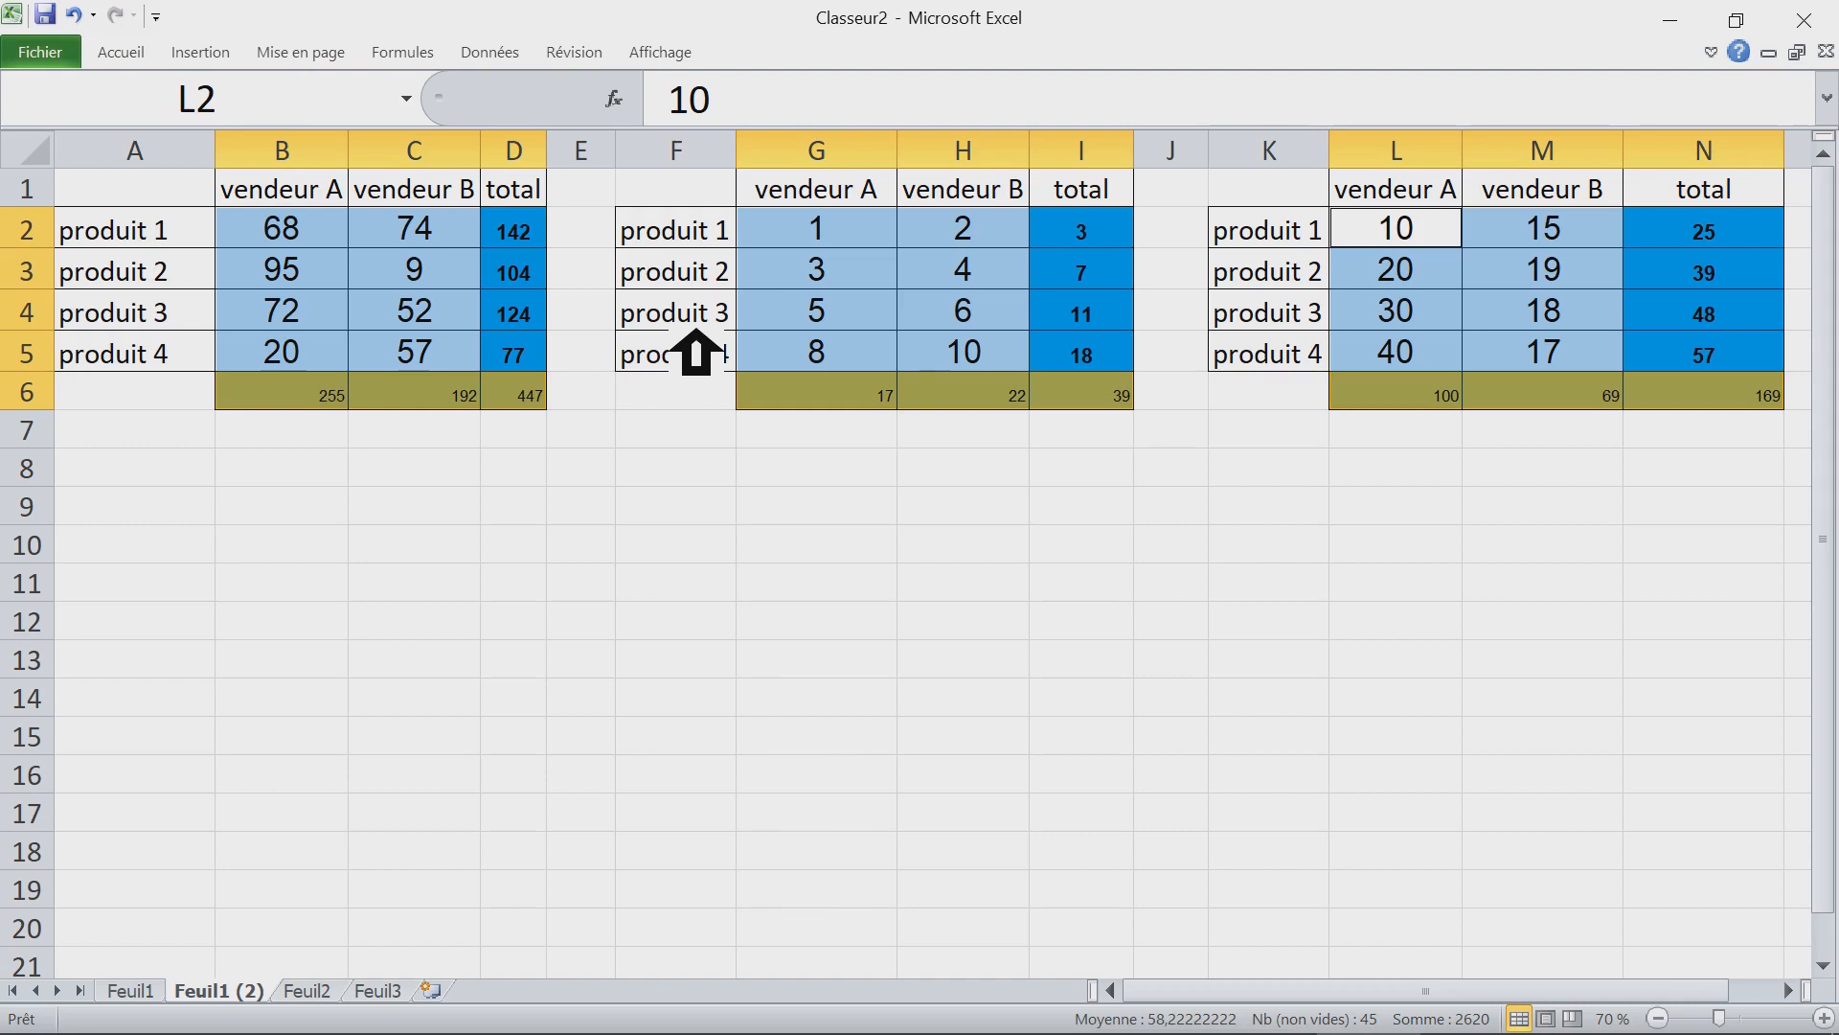